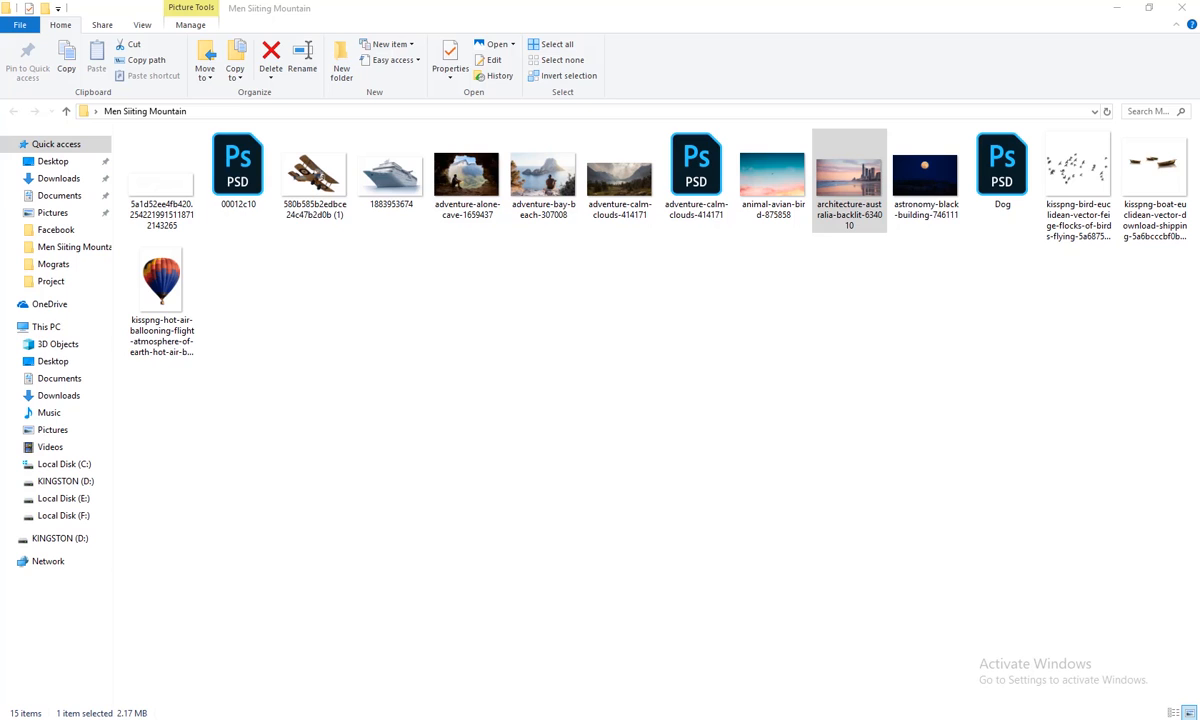
Switch to Photoshop and create a new 2961 x 3292 px, 72 ppi document named Manipulation
{"action": "left_click", "coordinate": [404, 716]}
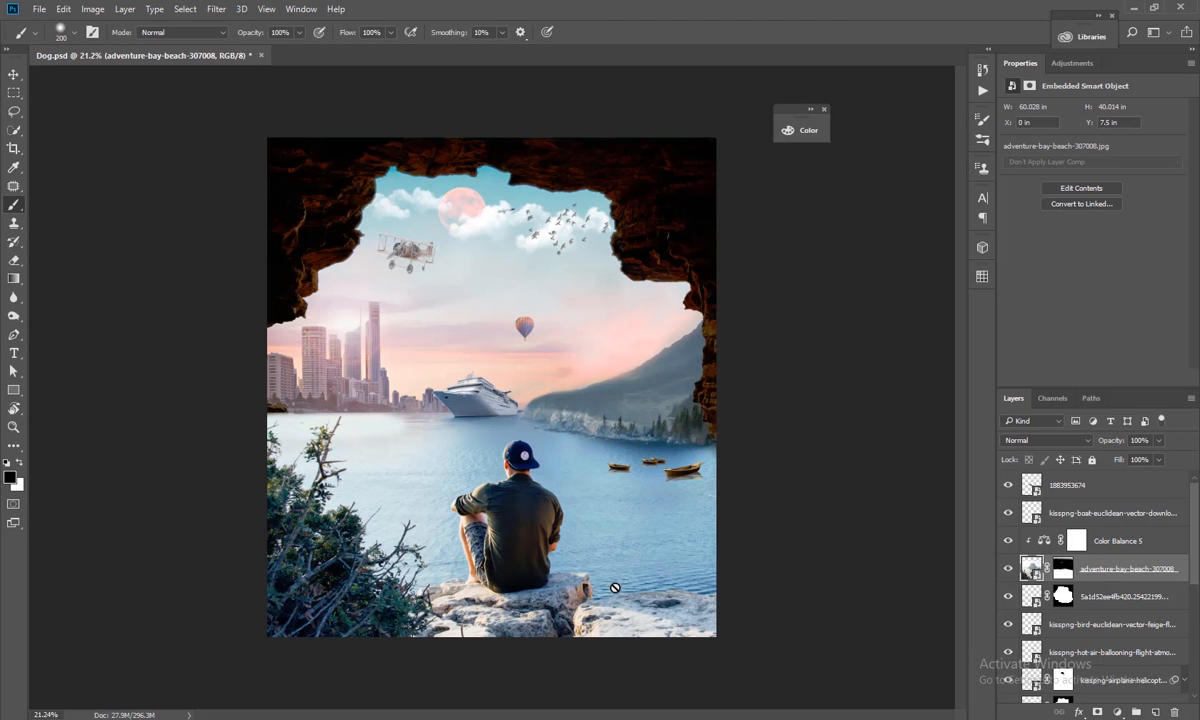
{"action": "key", "text": "ctrl+n"}
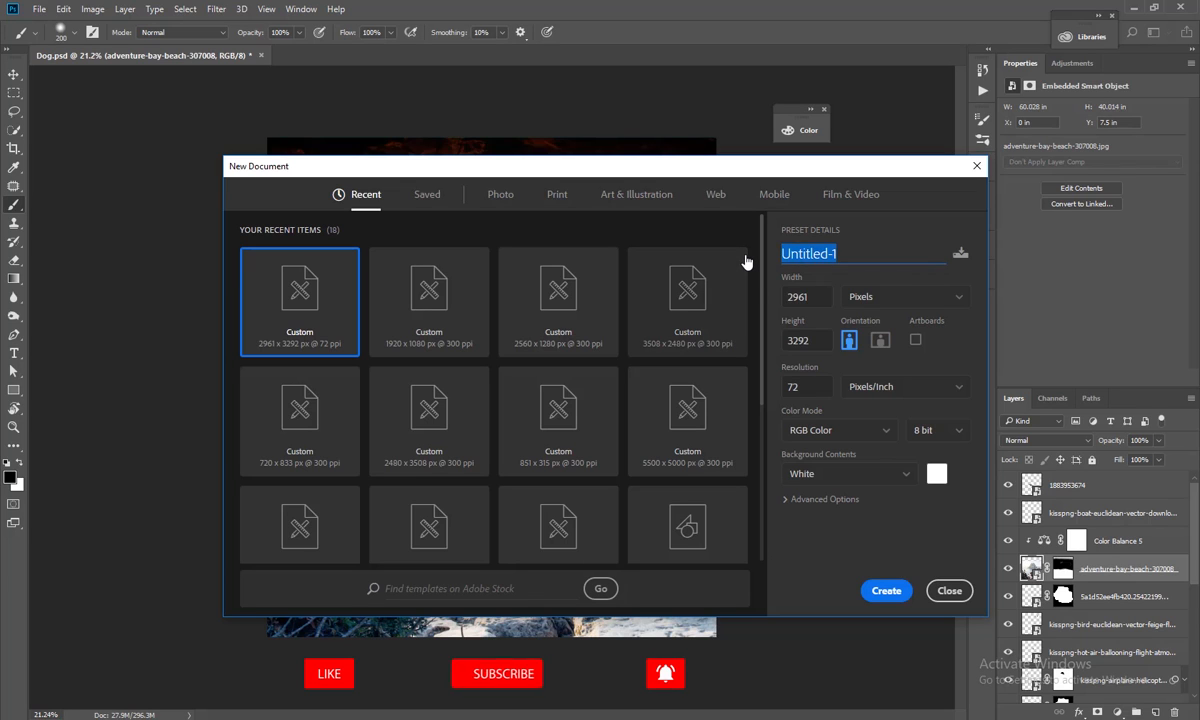
{"action": "type", "text": "Manipulation"}
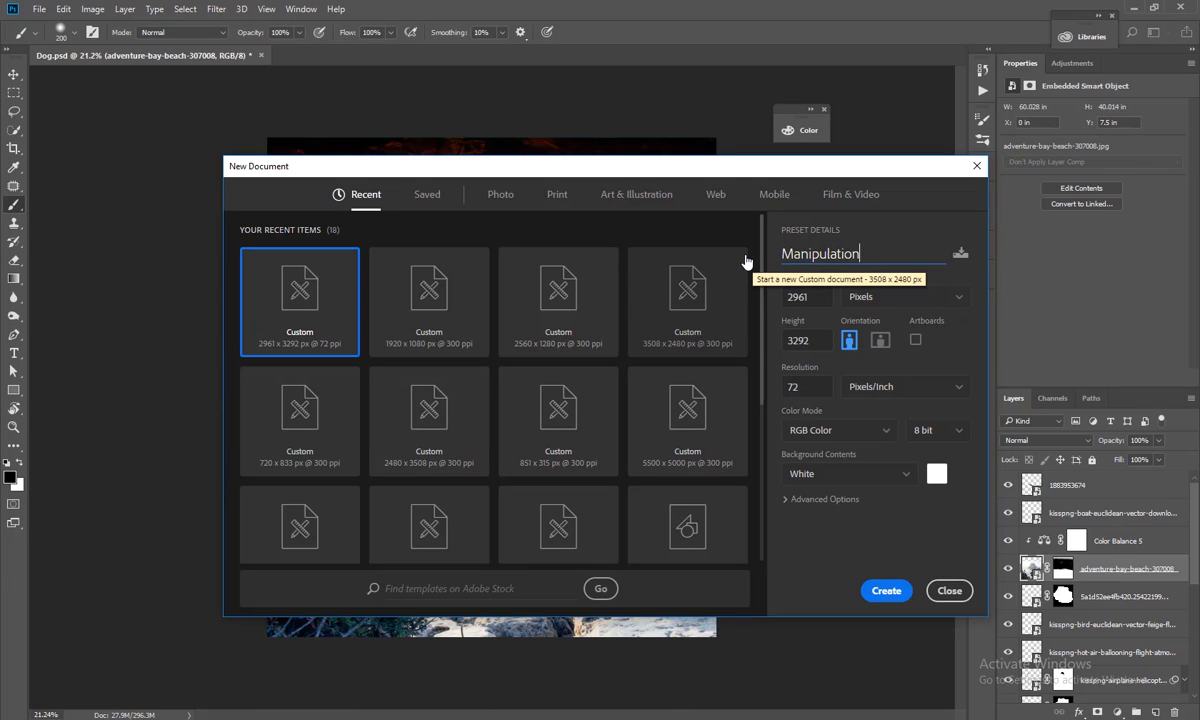
{"action": "key", "text": "Return"}
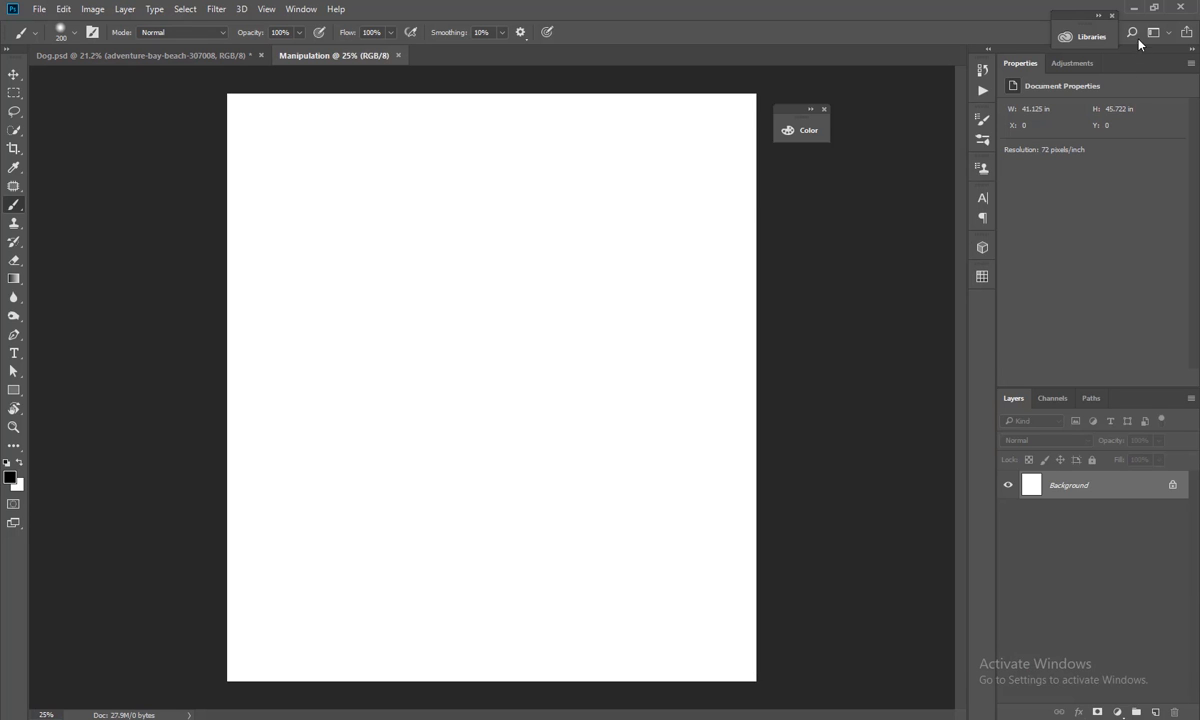
Place the animal-avian-bird-875858 sky image in the document, enlarged to about 54 x 36 in across the canvas's upper part
{"action": "left_click", "coordinate": [1134, 8]}
{"action": "left_click_drag", "start_coordinate": [768, 175], "coordinate": [645, 204]}
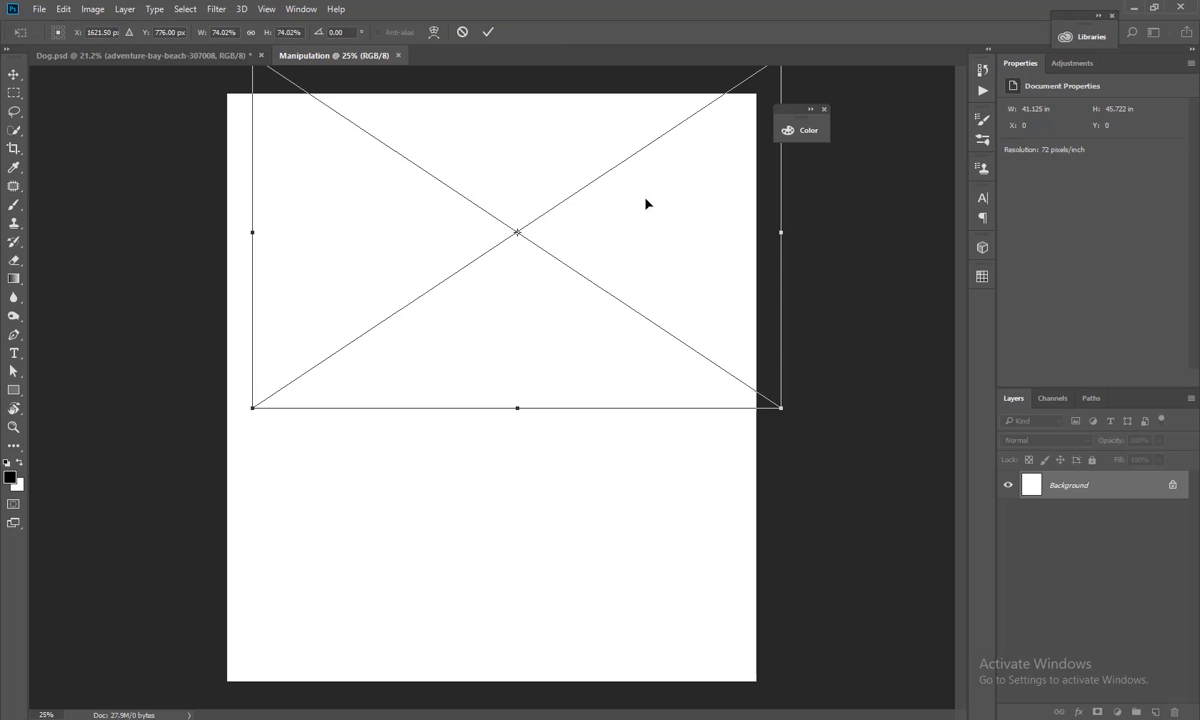
{"action": "left_click_drag", "start_coordinate": [749, 119], "coordinate": [838, 56]}
{"action": "left_click_drag", "start_coordinate": [651, 182], "coordinate": [645, 150]}
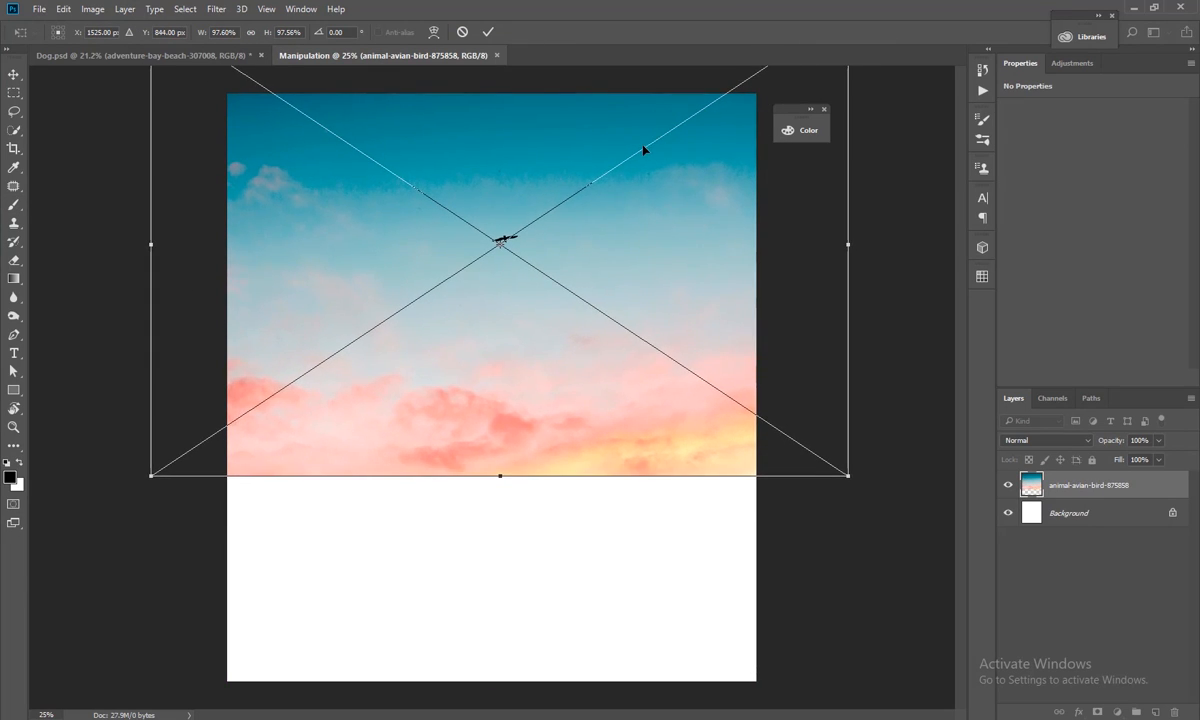
{"action": "key", "text": "Return"}
{"action": "scroll", "coordinate": [571, 303], "scroll_direction": "down", "scroll_amount": 4}
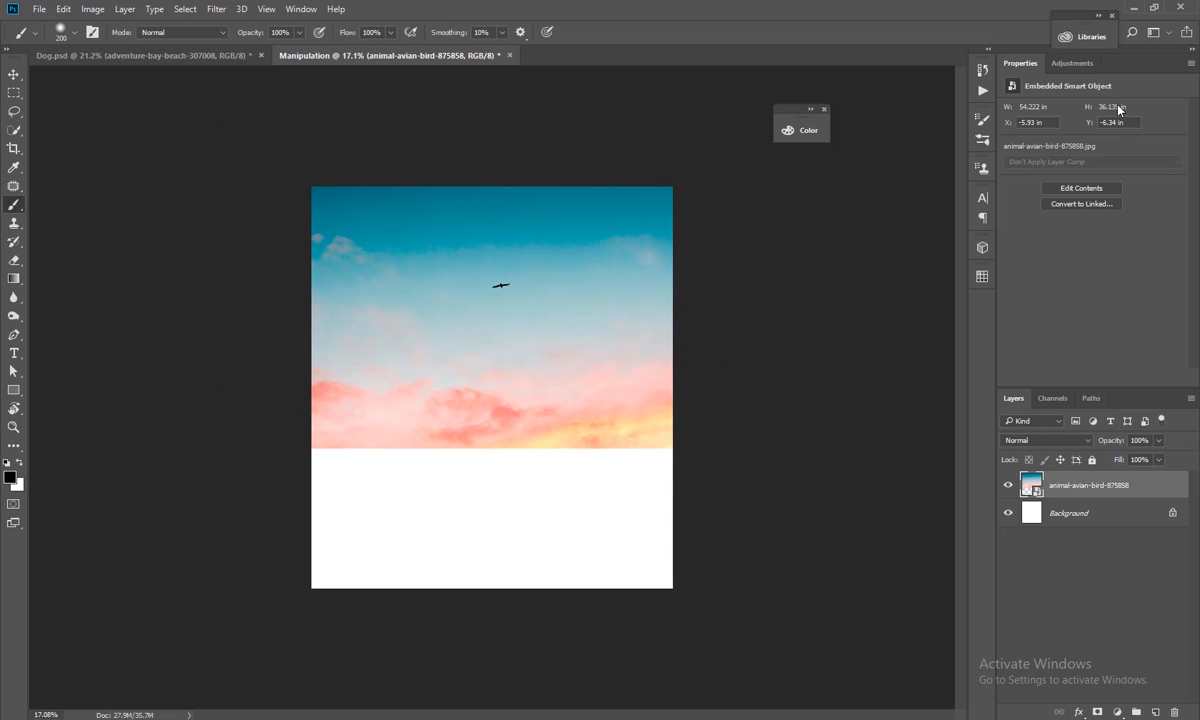
Open the adventure-alone-cave-1659437 image from the Men Siiting Mountain folder as a separate document
{"action": "left_click", "coordinate": [1135, 7]}
{"action": "left_click", "coordinate": [613, 341]}
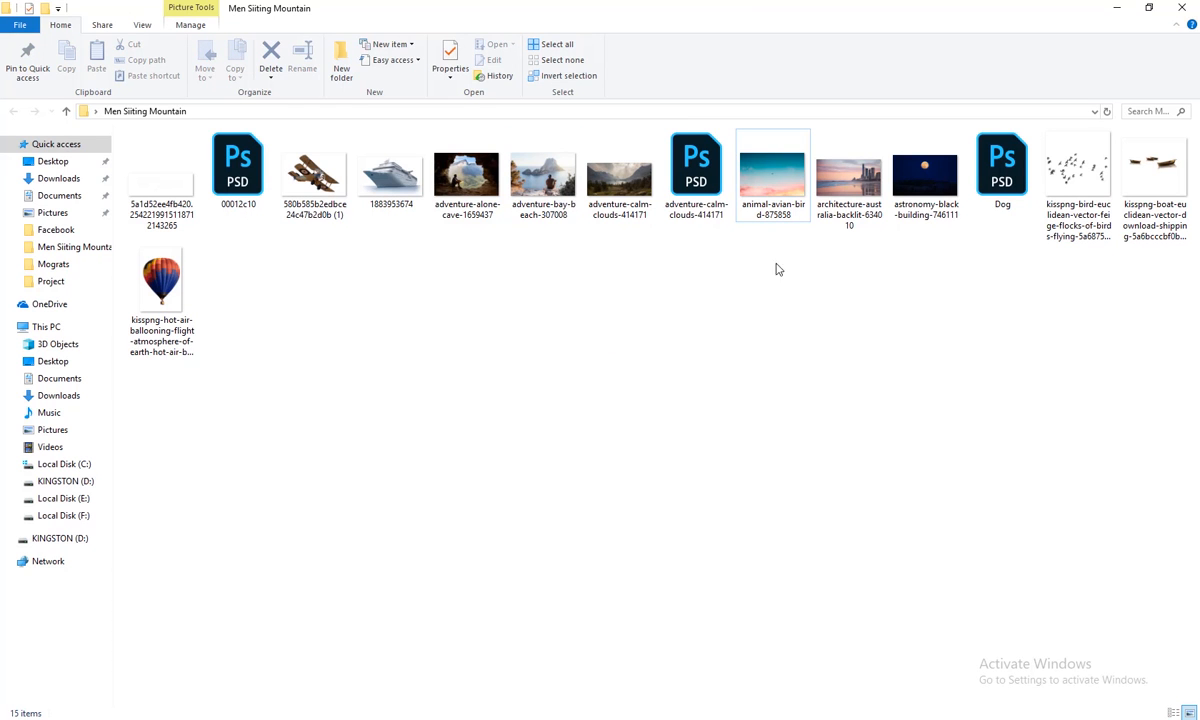
{"action": "left_click_drag", "start_coordinate": [432, 205], "coordinate": [668, 6]}
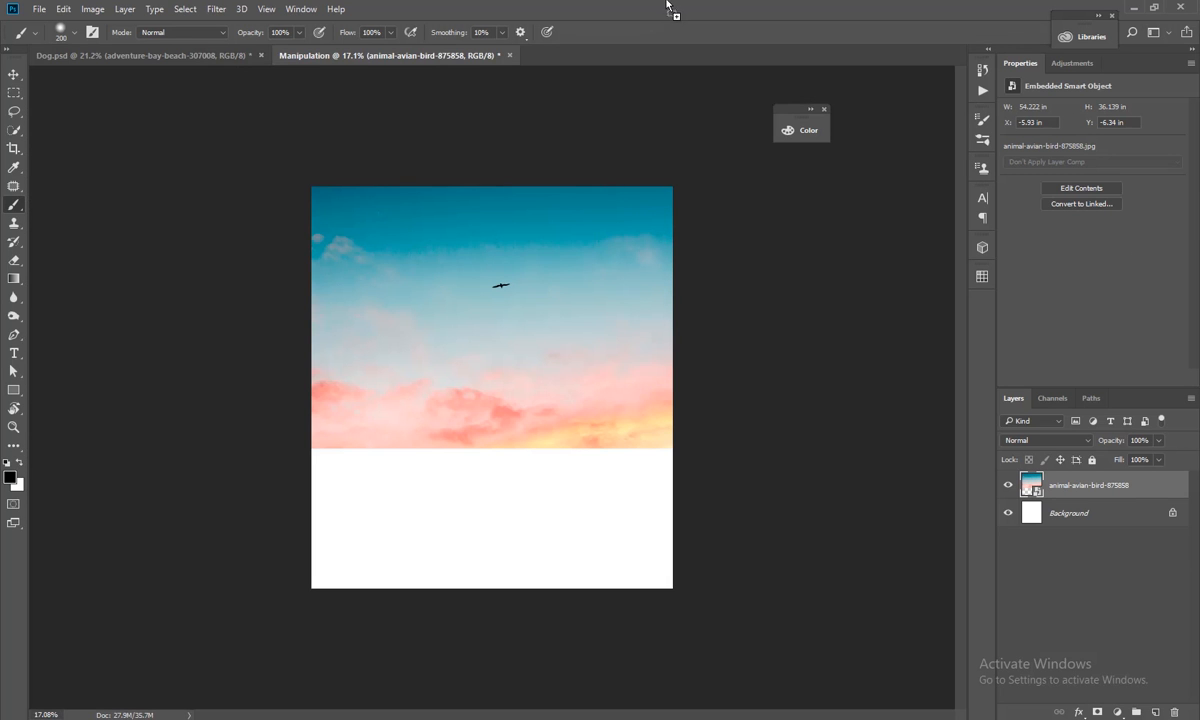
Select the dark cave rock around the opening with the Quick Selection tool, excluding the rocky floor and the man
{"action": "key", "text": "w"}
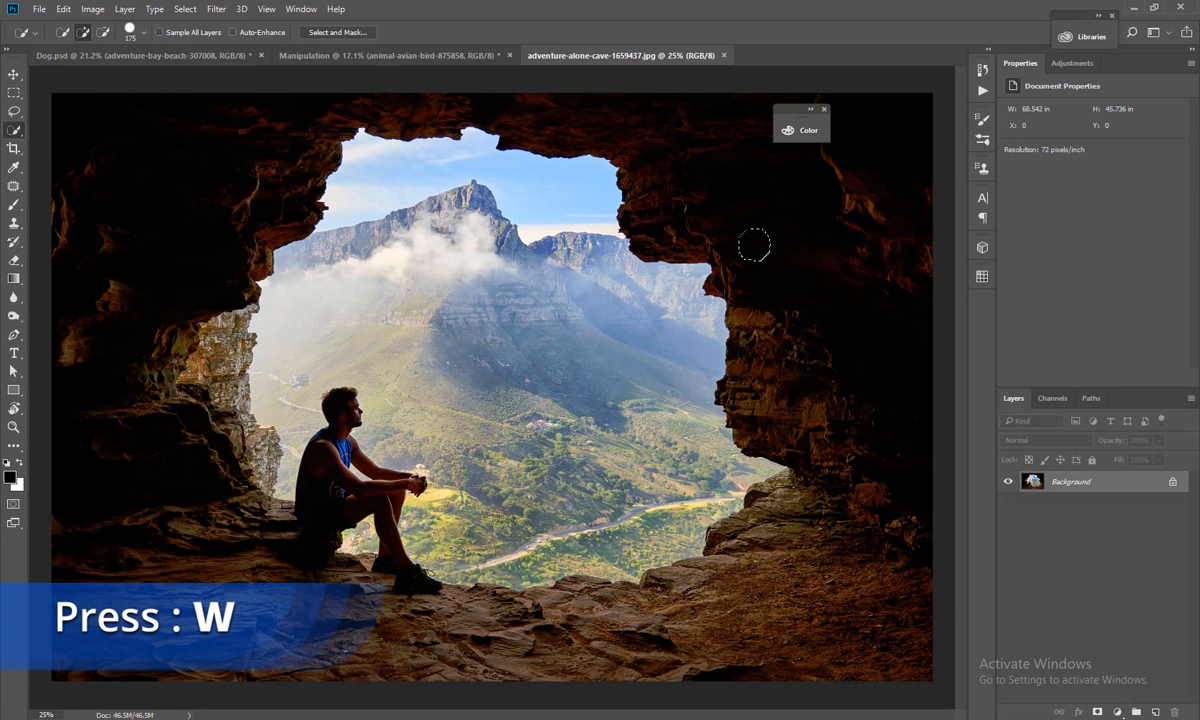
{"action": "left_click_drag", "start_coordinate": [755, 246], "coordinate": [800, 330]}
{"action": "mouse_move", "coordinate": [719, 398]}
{"action": "left_mouse_down"}
{"action": "mouse_move", "coordinate": [591, 408]}
{"action": "mouse_move", "coordinate": [528, 335]}
{"action": "mouse_move", "coordinate": [429, 327]}
{"action": "mouse_move", "coordinate": [341, 448]}
{"action": "mouse_move", "coordinate": [372, 332]}
{"action": "mouse_move", "coordinate": [203, 460]}
{"action": "mouse_move", "coordinate": [127, 457]}
{"action": "mouse_move", "coordinate": [256, 400]}
{"action": "mouse_move", "coordinate": [241, 369]}
{"action": "mouse_move", "coordinate": [182, 382]}
{"action": "mouse_move", "coordinate": [239, 343]}
{"action": "mouse_move", "coordinate": [170, 363]}
{"action": "mouse_move", "coordinate": [147, 393]}
{"action": "mouse_move", "coordinate": [337, 619]}
{"action": "mouse_move", "coordinate": [538, 702]}
{"action": "mouse_move", "coordinate": [647, 705]}
{"action": "mouse_move", "coordinate": [771, 679]}
{"action": "mouse_move", "coordinate": [838, 639]}
{"action": "mouse_move", "coordinate": [890, 591]}
{"action": "mouse_move", "coordinate": [867, 499]}
{"action": "mouse_move", "coordinate": [839, 531]}
{"action": "mouse_move", "coordinate": [726, 493]}
{"action": "mouse_move", "coordinate": [677, 448]}
{"action": "mouse_move", "coordinate": [591, 431]}
{"action": "mouse_move", "coordinate": [526, 604]}
{"action": "mouse_move", "coordinate": [759, 618]}
{"action": "left_mouse_up"}
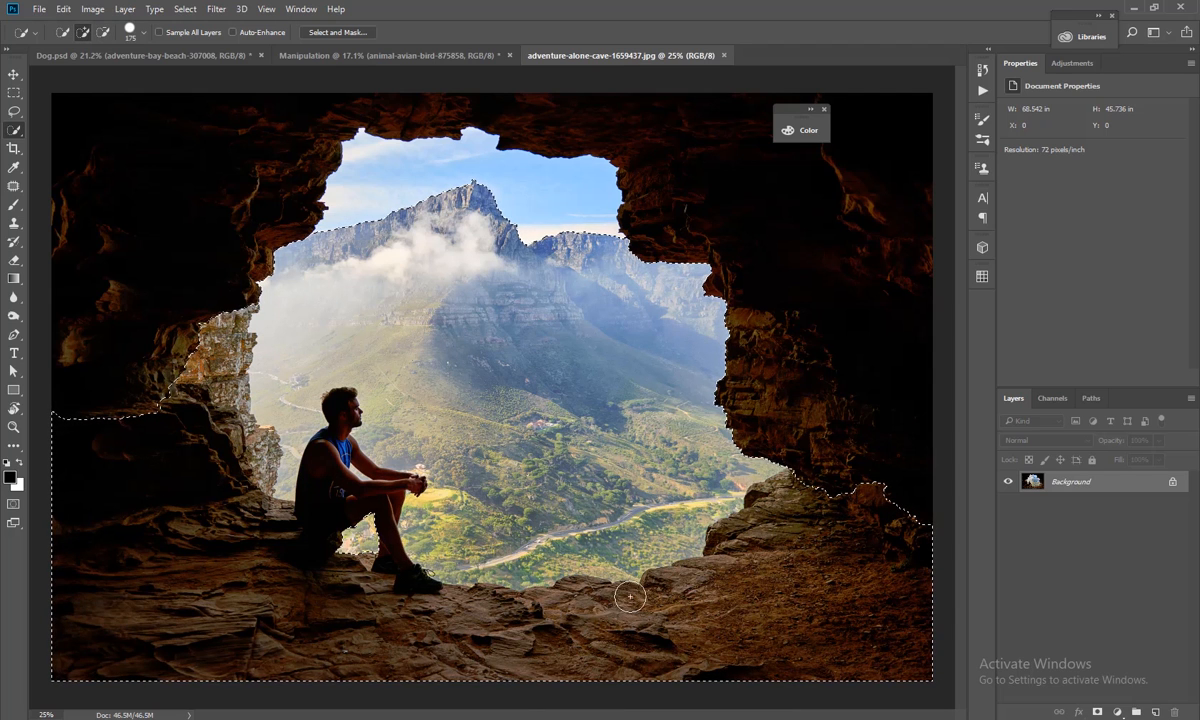
{"action": "mouse_move", "coordinate": [868, 477]}
{"action": "left_mouse_down"}
{"action": "mouse_move", "coordinate": [905, 514]}
{"action": "mouse_move", "coordinate": [857, 474]}
{"action": "mouse_move", "coordinate": [881, 505]}
{"action": "left_mouse_up"}
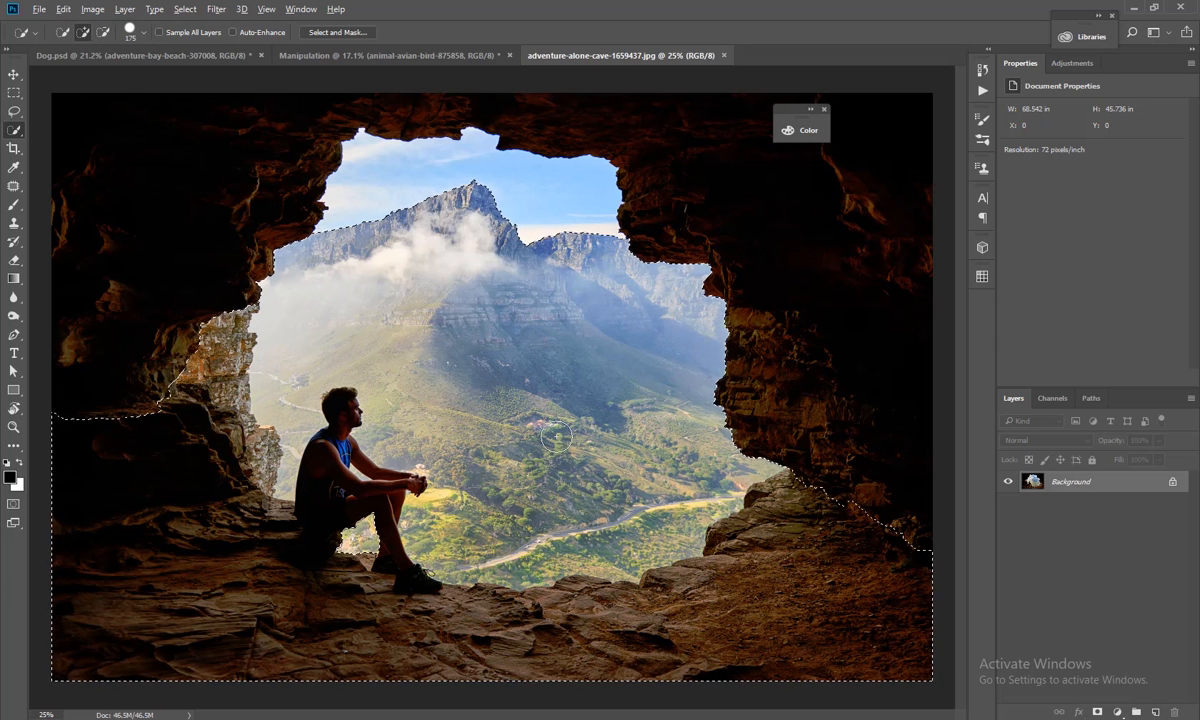
Refine the cave selection in Select and Mask with 100% view opacity, 1 px radius and Smart Radius, and output it to a new layer
{"action": "scroll", "coordinate": [522, 410], "scroll_direction": "down", "scroll_amount": 2}
{"action": "key", "text": "ctrl+alt+r"}
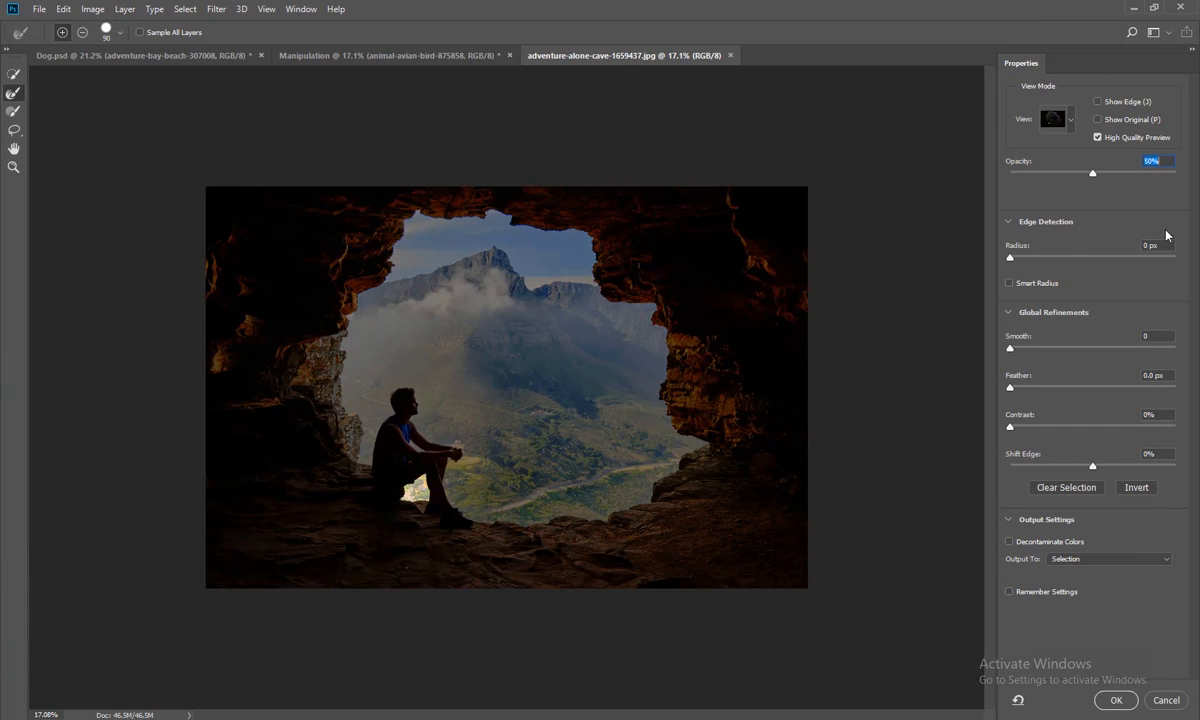
{"action": "type", "text": "100"}
{"action": "key", "text": "Return"}
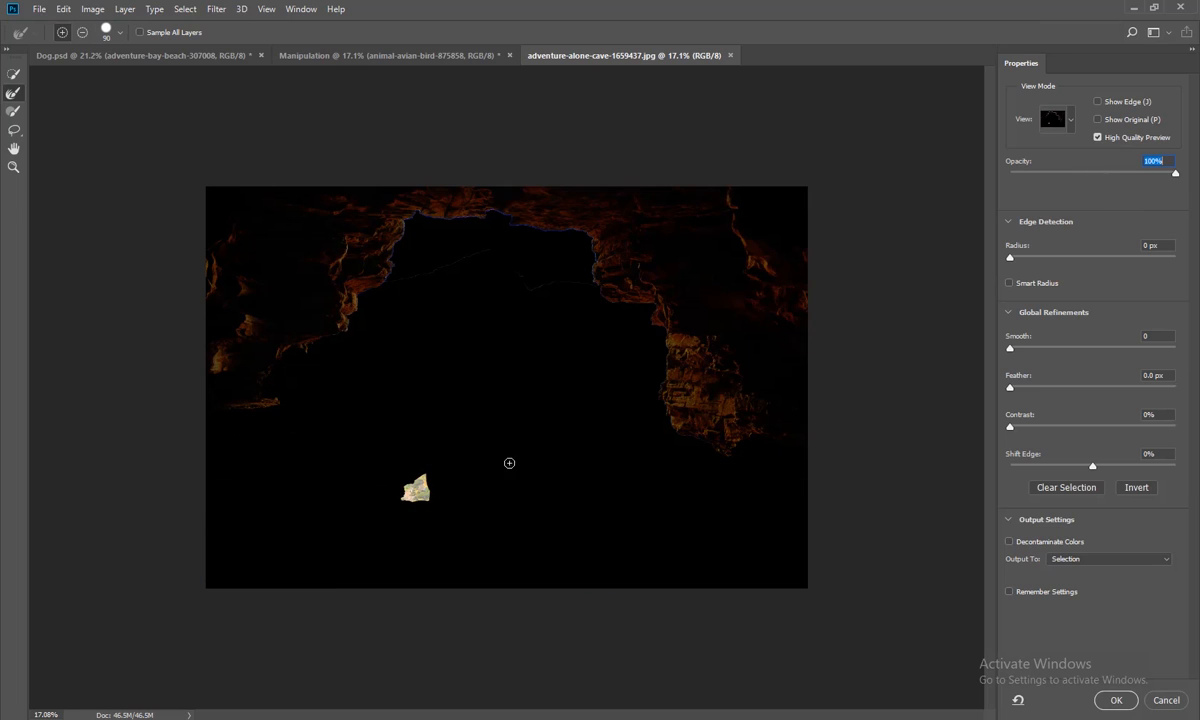
{"action": "left_click_drag", "start_coordinate": [1010, 257], "coordinate": [1022, 258]}
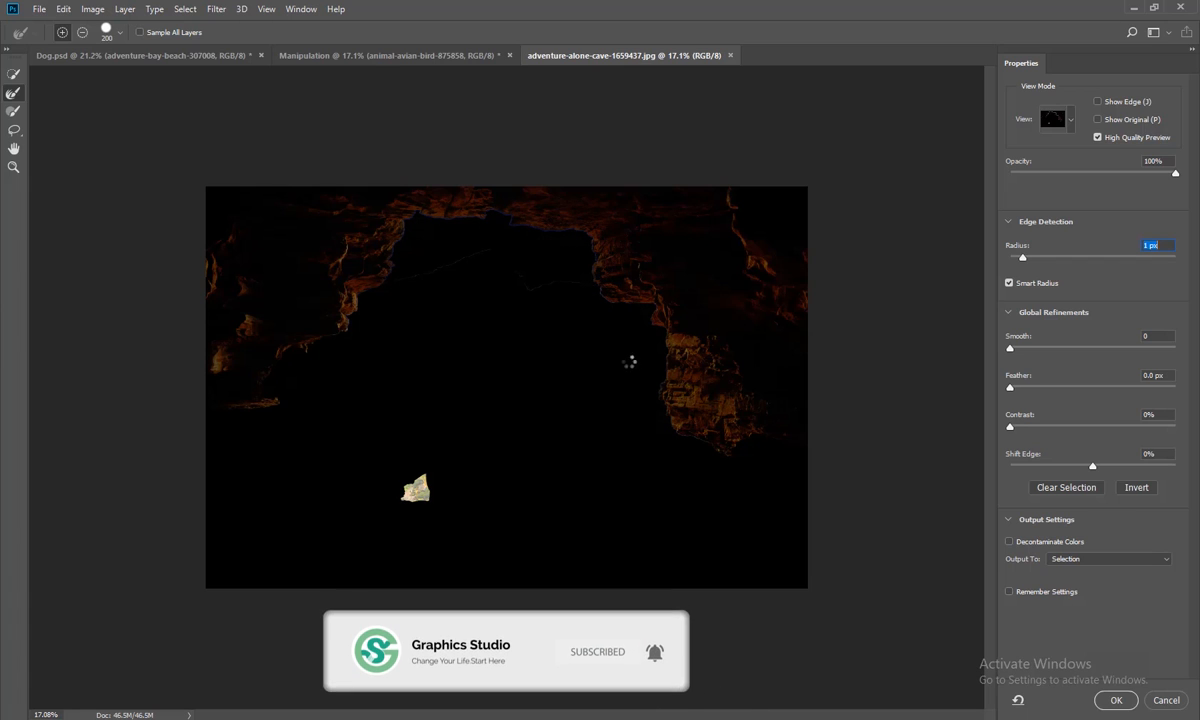
{"action": "left_click", "coordinate": [1080, 558]}
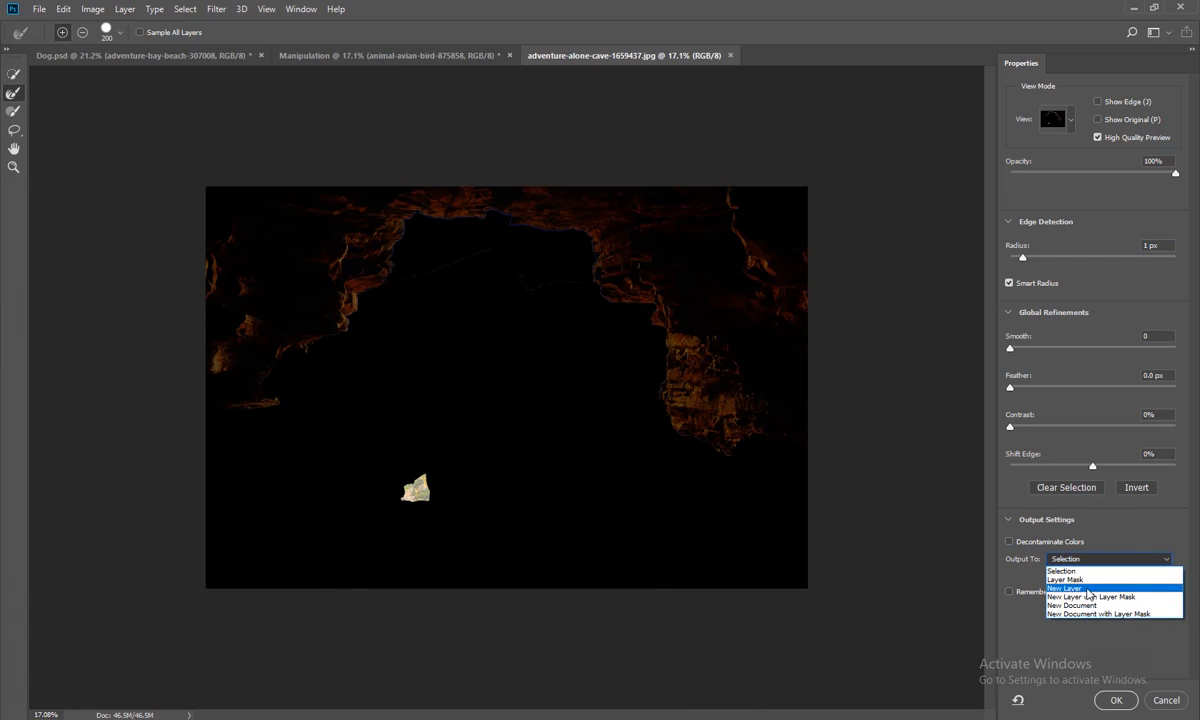
{"action": "left_click", "coordinate": [1089, 589]}
{"action": "left_click", "coordinate": [1116, 700]}
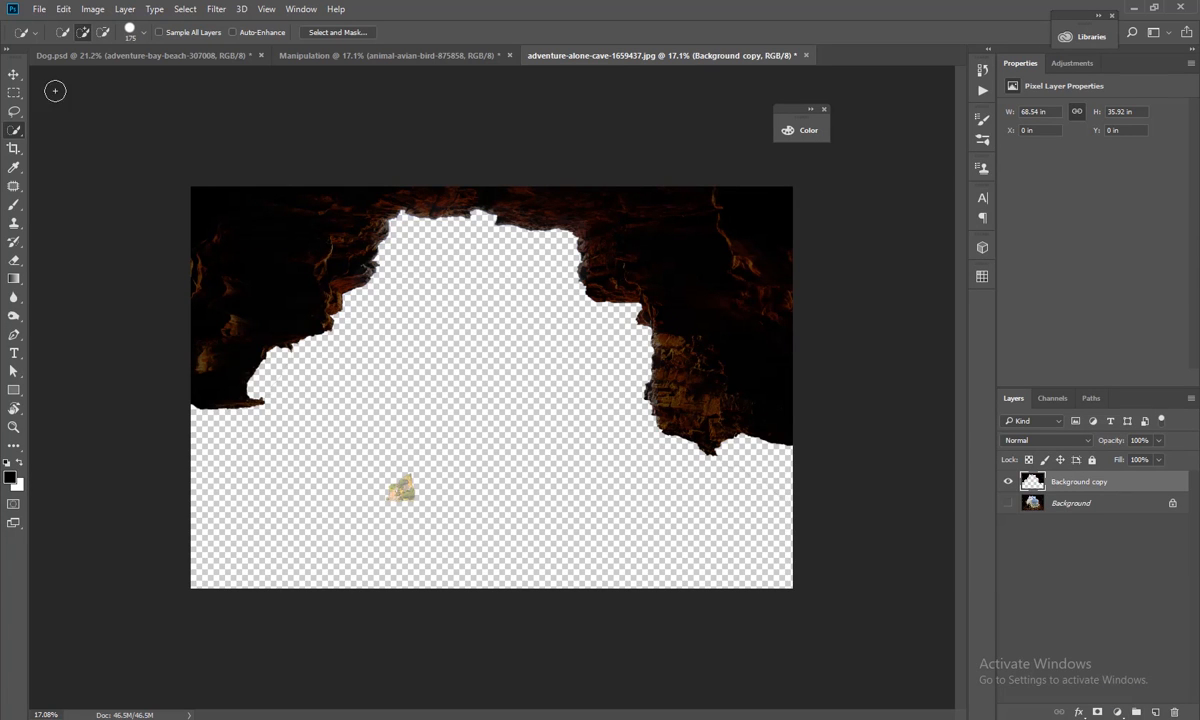
Move the cave cutout into the Manipulation document, scale it to about 53 x 28 in and frame the sky's top with it
{"action": "left_click", "coordinate": [13, 75]}
{"action": "left_click_drag", "start_coordinate": [250, 245], "coordinate": [397, 213]}
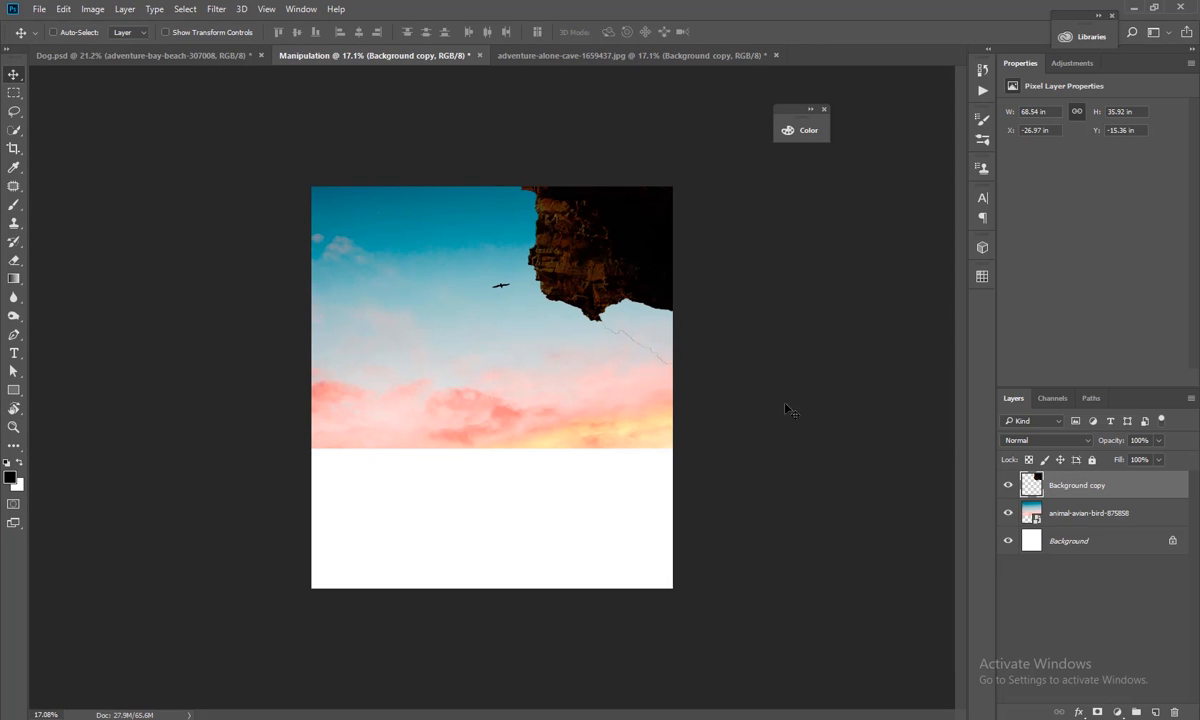
{"action": "key", "text": "ctrl+t"}
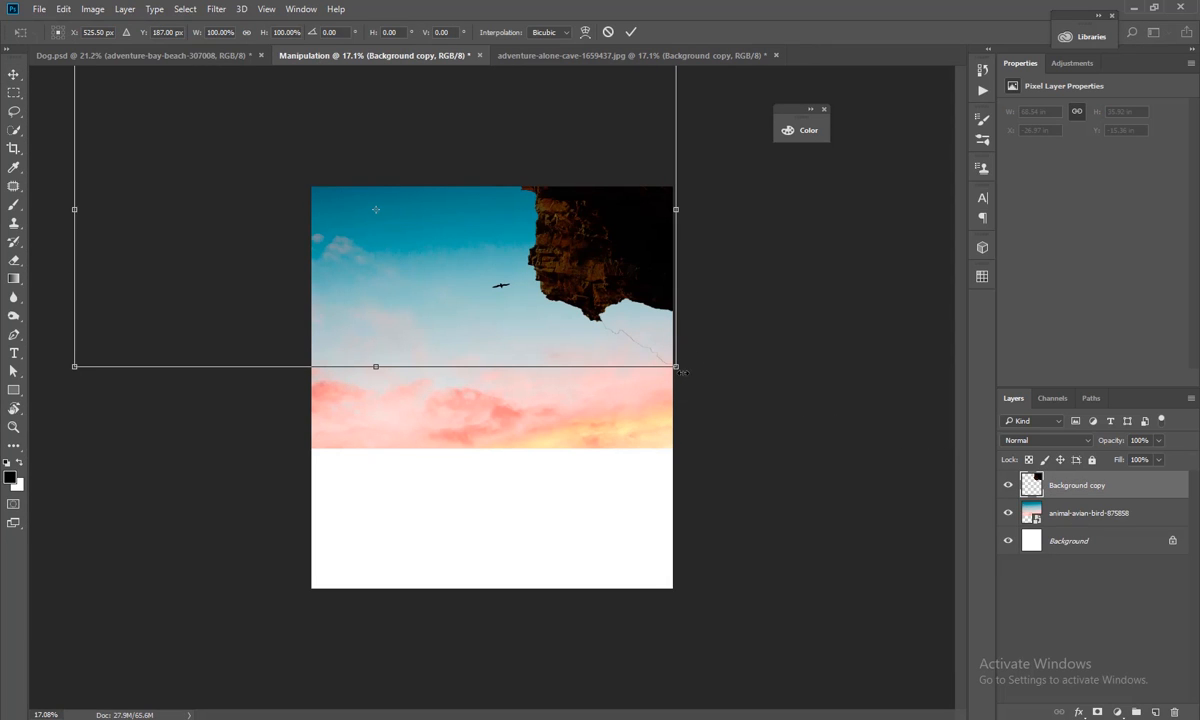
{"action": "left_click_drag", "start_coordinate": [677, 368], "coordinate": [608, 330]}
{"action": "left_click_drag", "start_coordinate": [566, 258], "coordinate": [696, 351]}
{"action": "key", "text": "Return"}
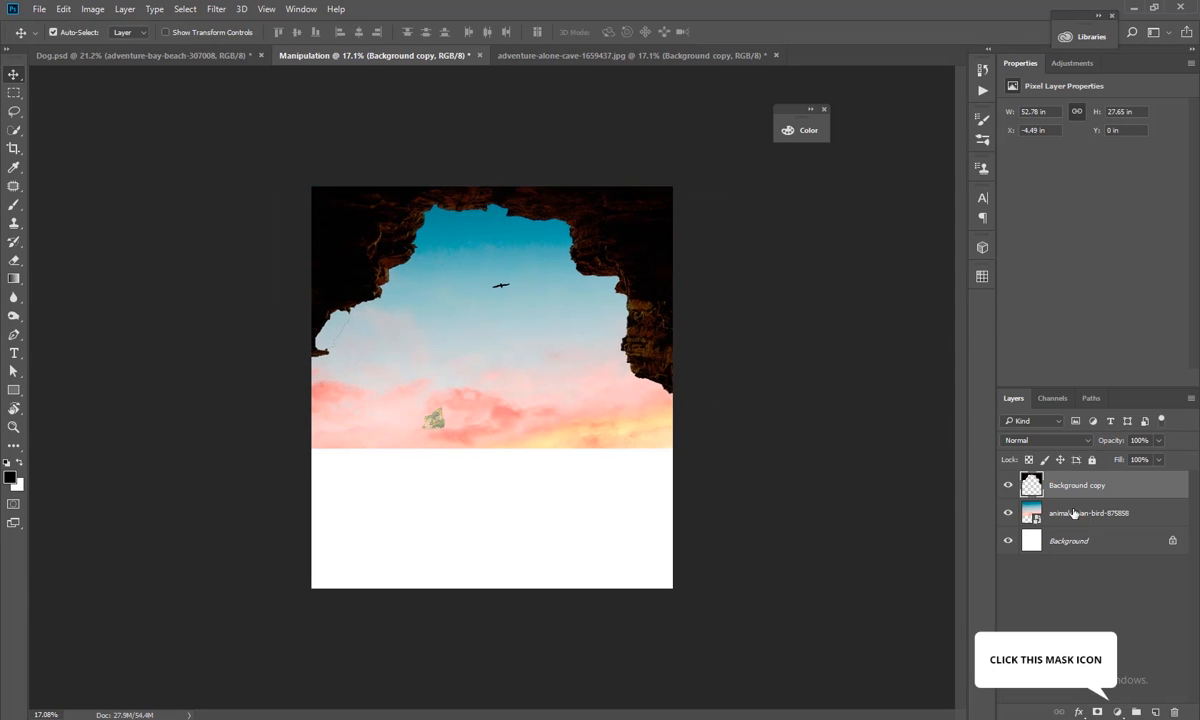
Add a layer mask to the cave layer and paint out the leftover green patch in the clouds with black
{"action": "left_click", "coordinate": [1097, 712]}
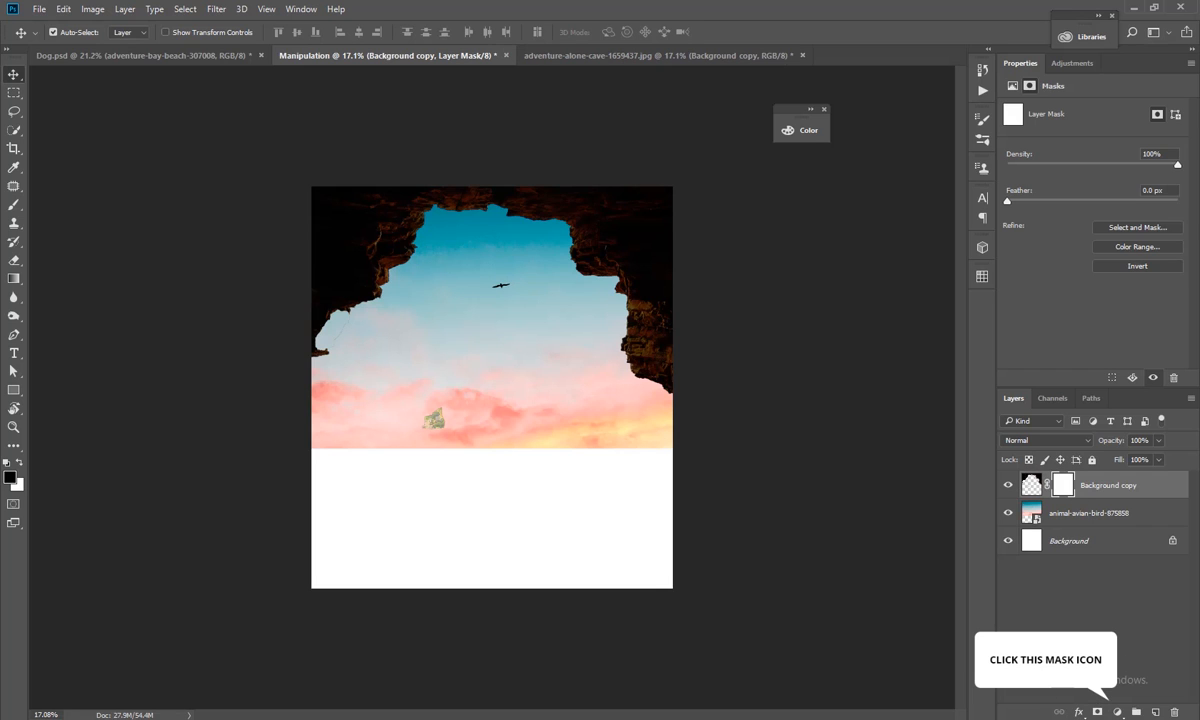
{"action": "key", "text": "b"}
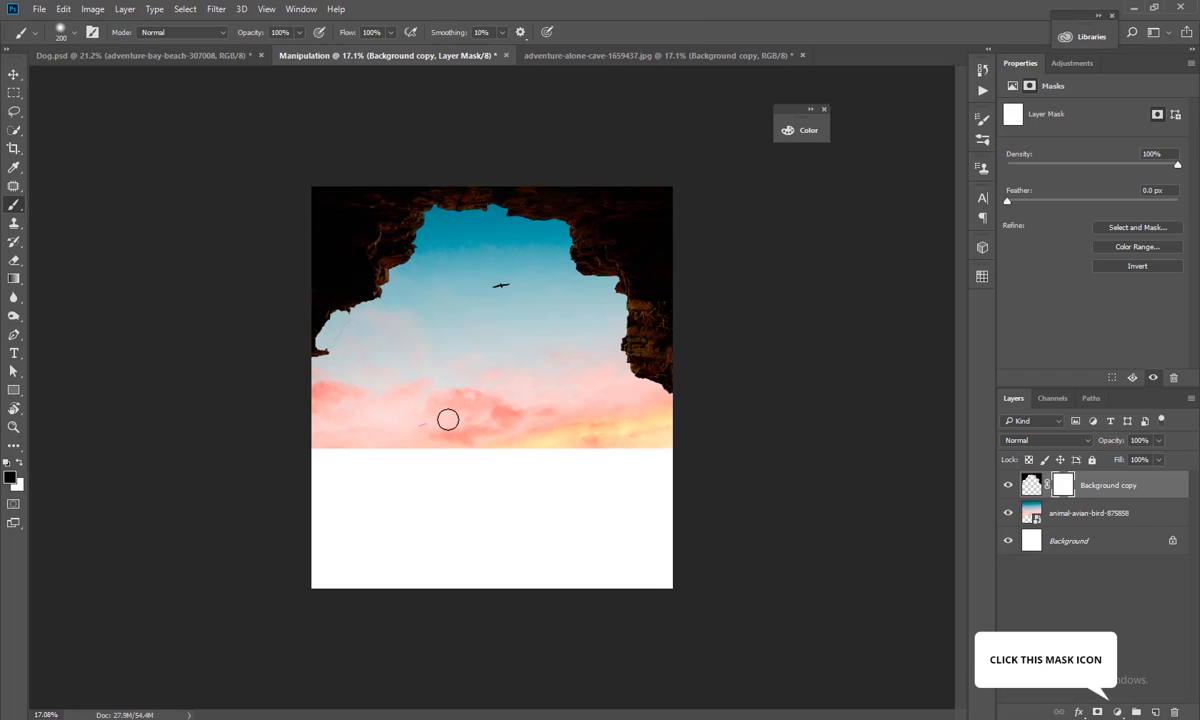
{"action": "left_click", "coordinate": [436, 420]}
Adjust the brush and mask out the stray line and protruding rock ledge at the cave's lower left edge
{"action": "scroll", "coordinate": [340, 313], "scroll_direction": "up", "scroll_amount": 2}
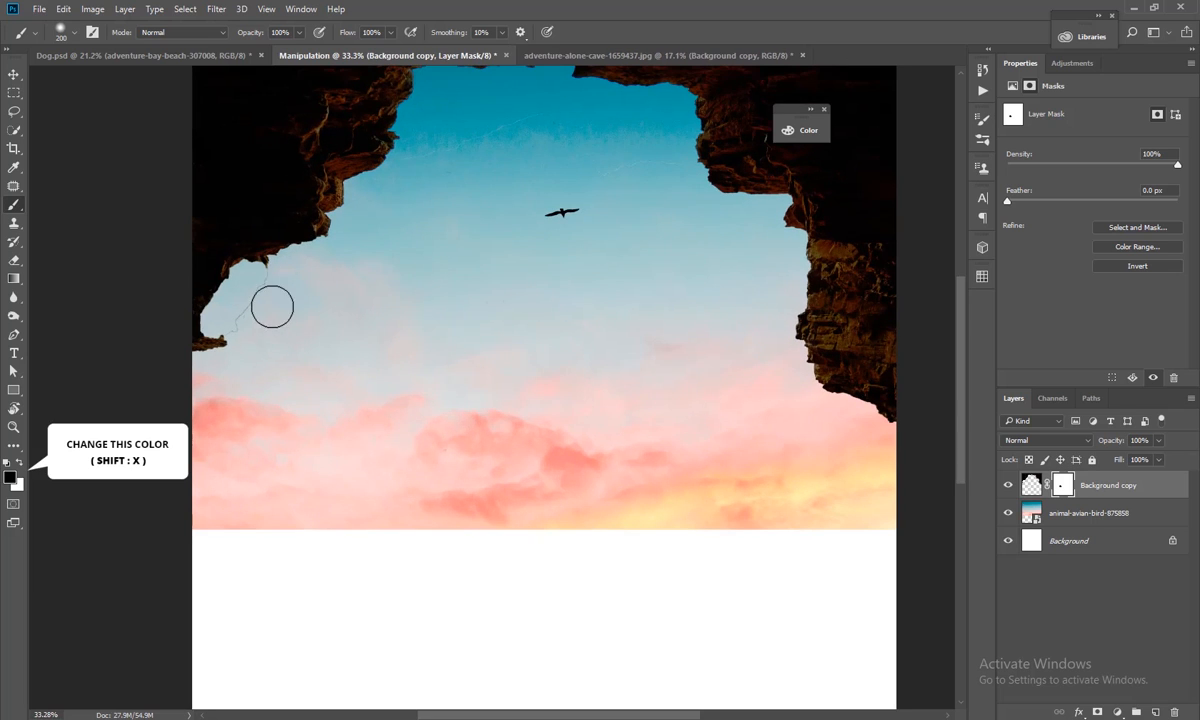
{"action": "left_click_drag", "start_coordinate": [212, 348], "coordinate": [192, 369]}
{"action": "key", "text": "ctrl+z"}
{"action": "right_click", "coordinate": [291, 363]}
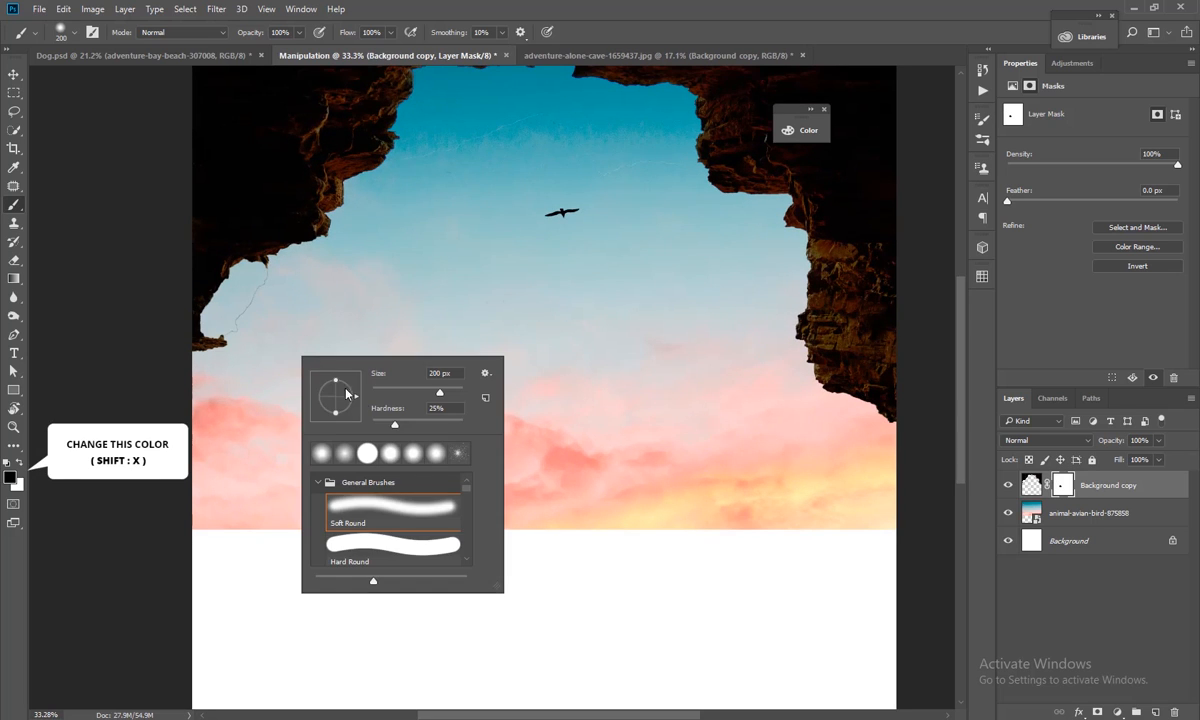
{"action": "mouse_move", "coordinate": [258, 284]}
{"action": "left_mouse_down"}
{"action": "mouse_move", "coordinate": [236, 330]}
{"action": "mouse_move", "coordinate": [192, 366]}
{"action": "left_mouse_up"}
{"action": "scroll", "coordinate": [197, 370], "scroll_direction": "down", "scroll_amount": 6}
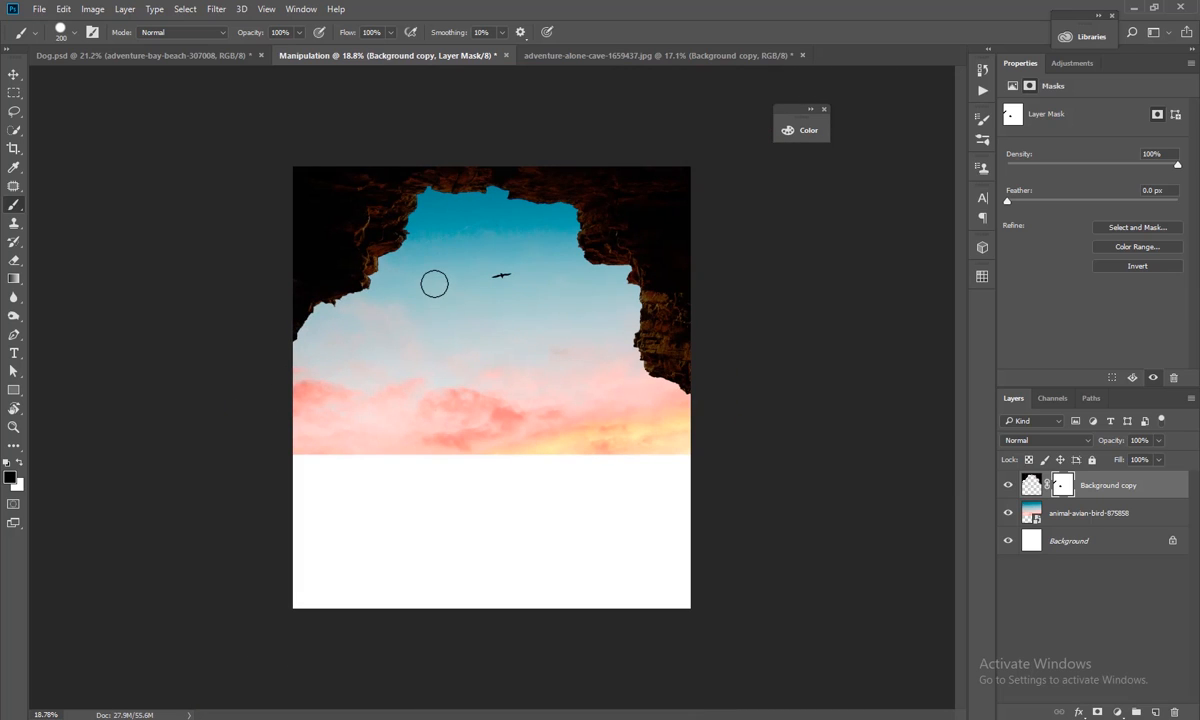
Place the astronomy-black-building-746111 moon image into the Manipulation document
{"action": "left_click", "coordinate": [16, 77]}
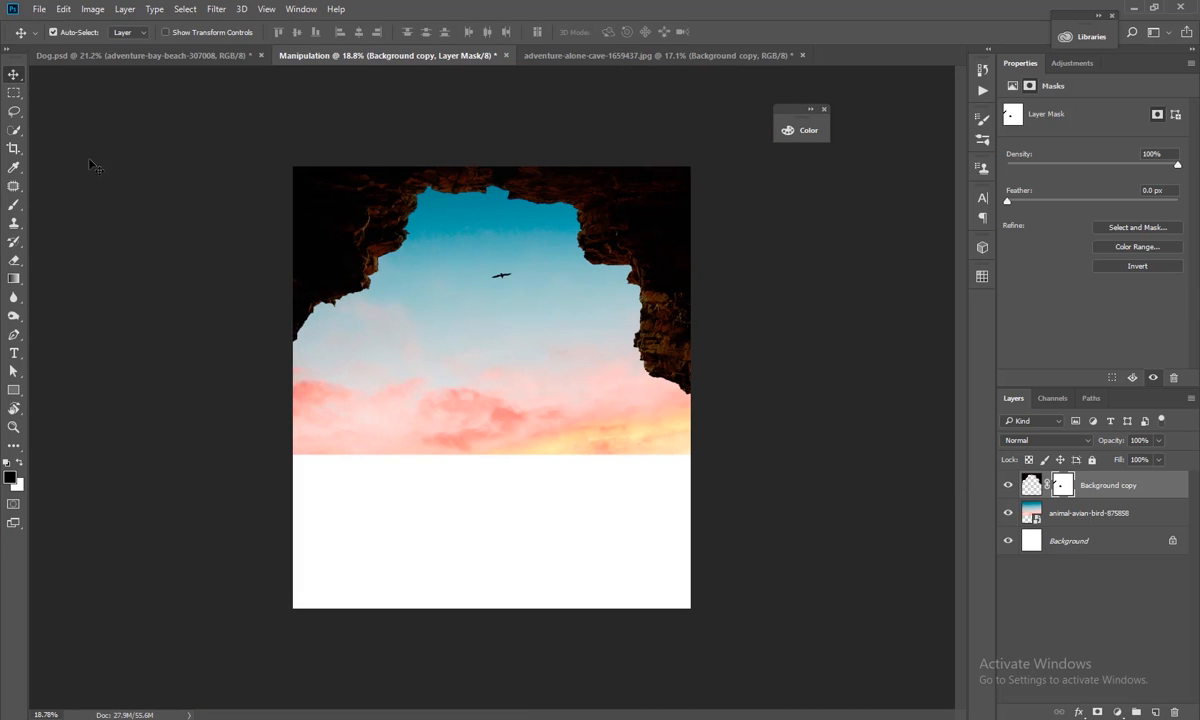
{"action": "left_click", "coordinate": [1133, 8]}
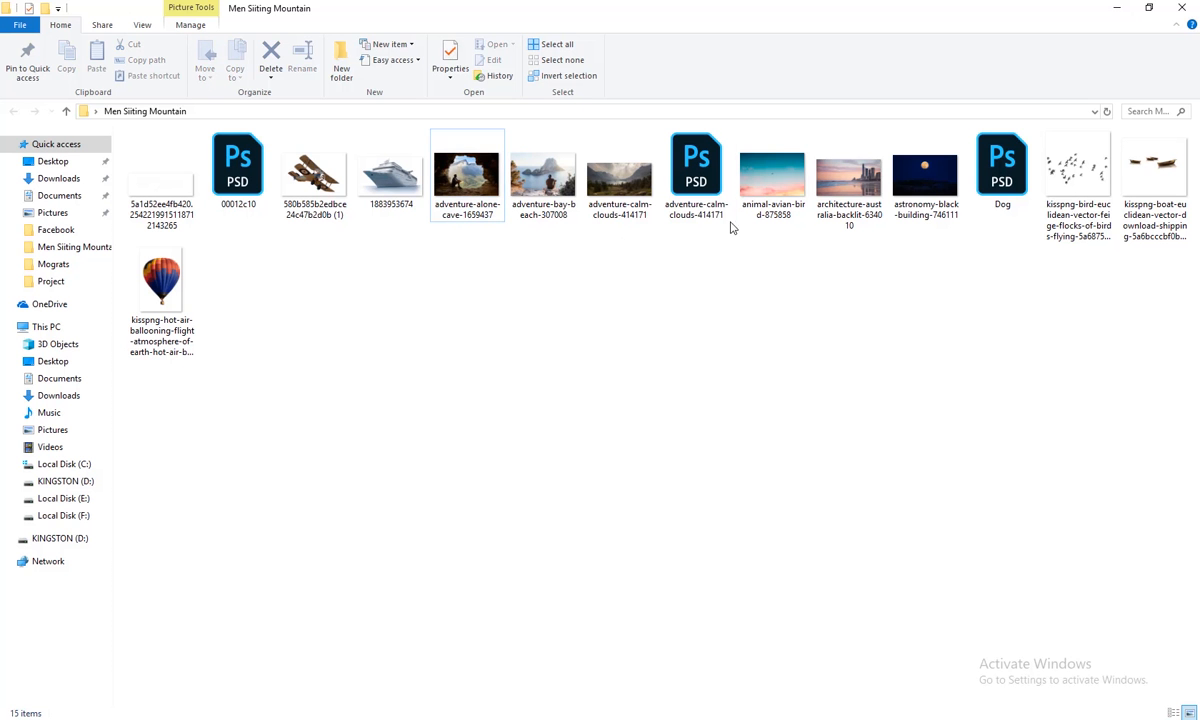
{"action": "left_click_drag", "start_coordinate": [925, 178], "coordinate": [503, 307]}
{"action": "key", "text": "Return"}
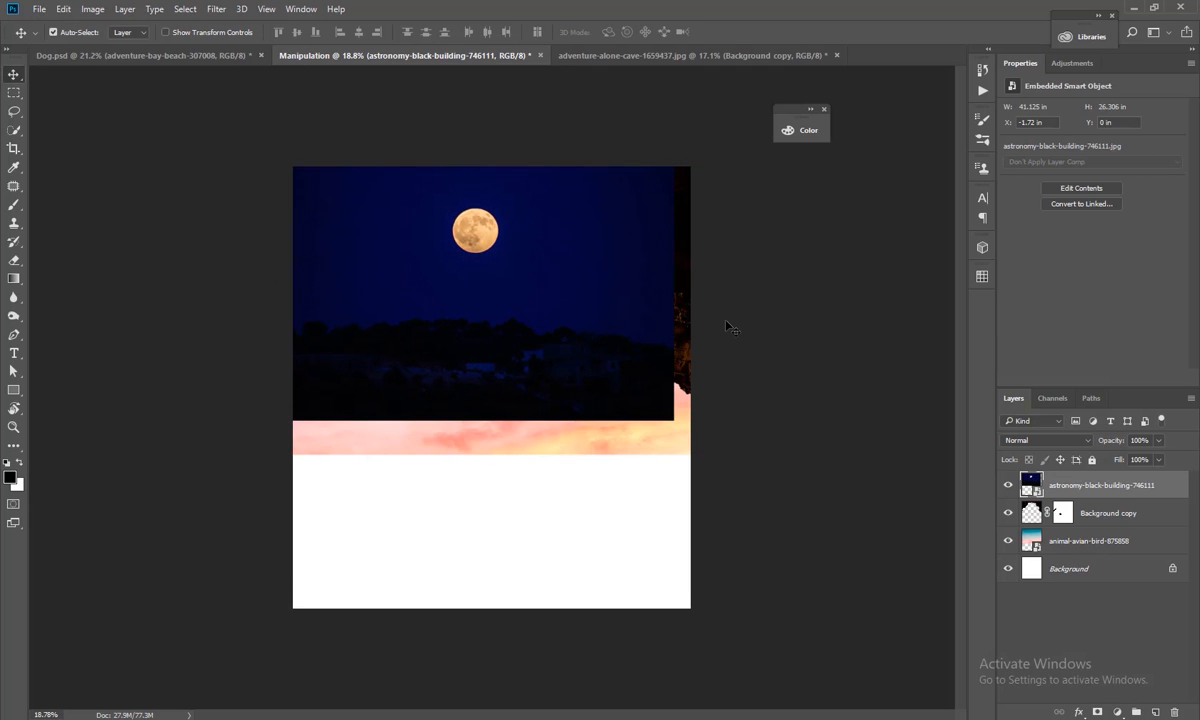
Move the moon layer beneath the cave layer, blend it with Lighten and position the moon near the top of the opening
{"action": "key", "text": "ctrl+bracketleft"}
{"action": "left_click", "coordinate": [1052, 443]}
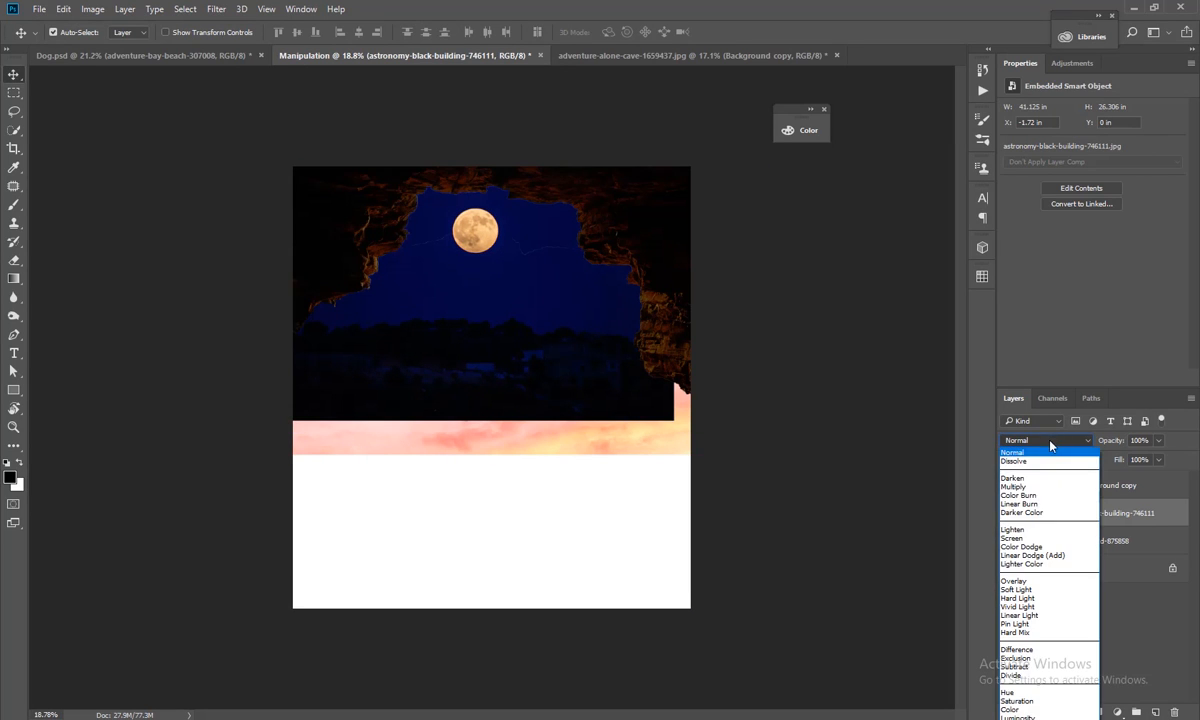
{"action": "left_click", "coordinate": [1040, 508]}
{"action": "left_click_drag", "start_coordinate": [474, 247], "coordinate": [460, 232]}
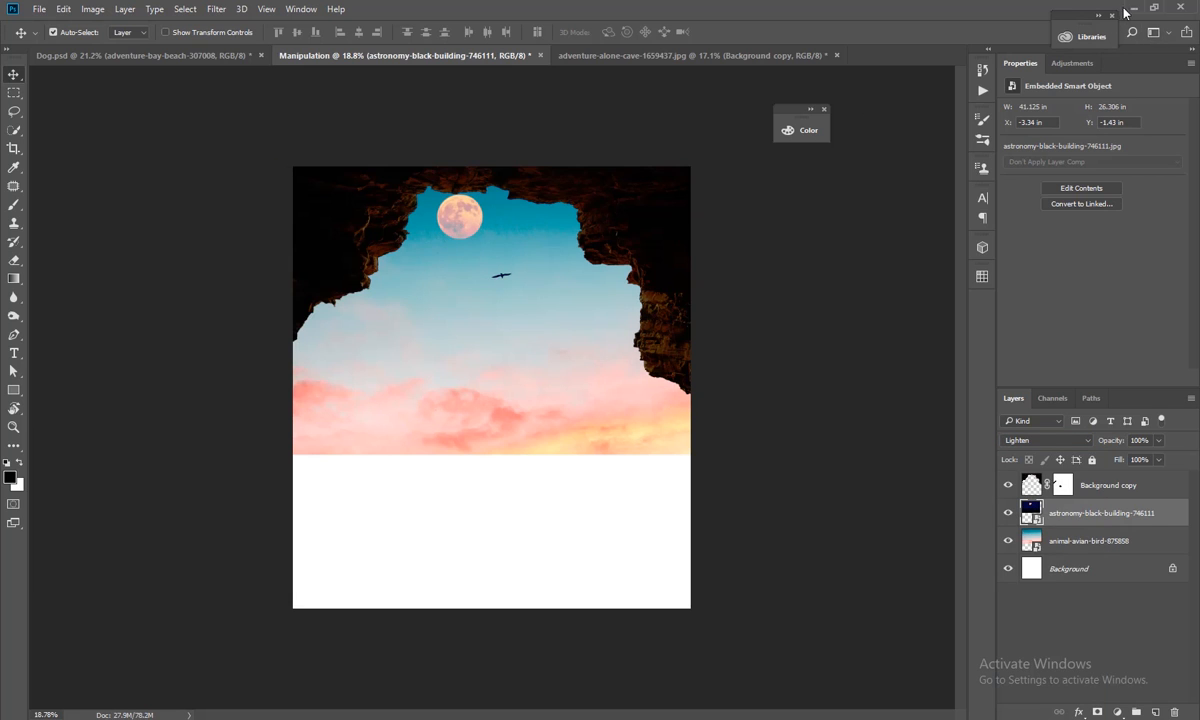
Place the 5a1d52ee4fb420 cloud PNG beneath the cave layer, scaled to about 18 x 6 in and positioned beside the moon
{"action": "left_click", "coordinate": [1131, 8]}
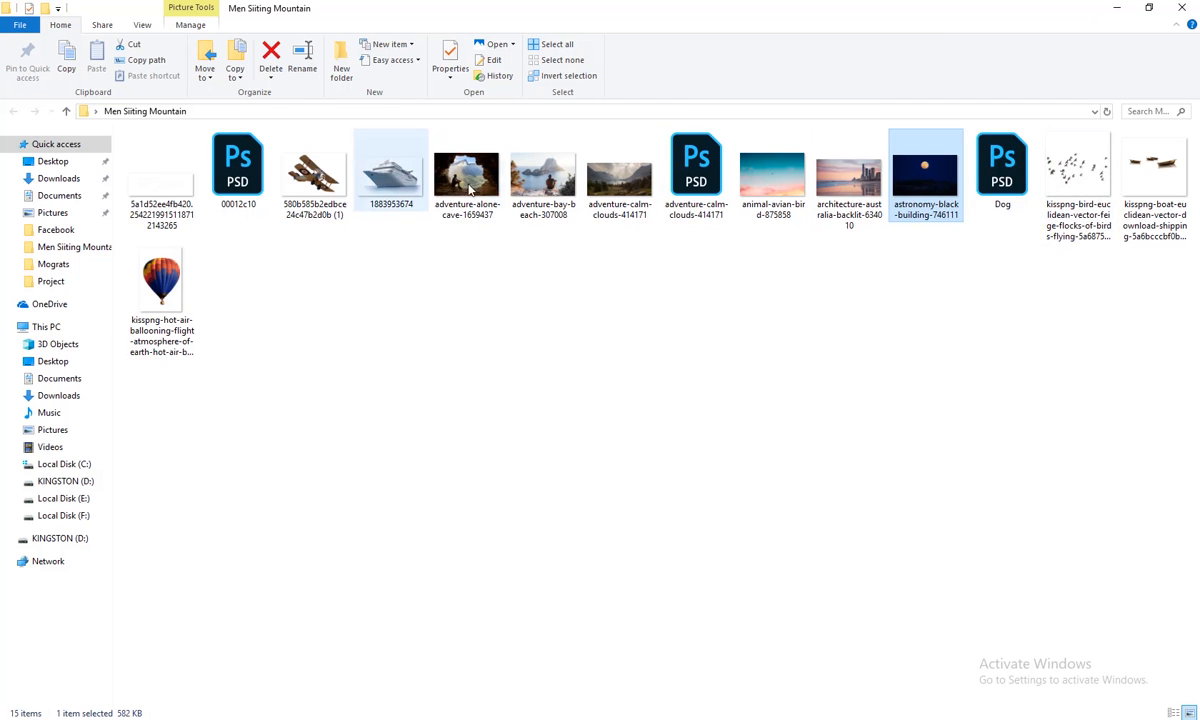
{"action": "left_click_drag", "start_coordinate": [139, 193], "coordinate": [504, 263]}
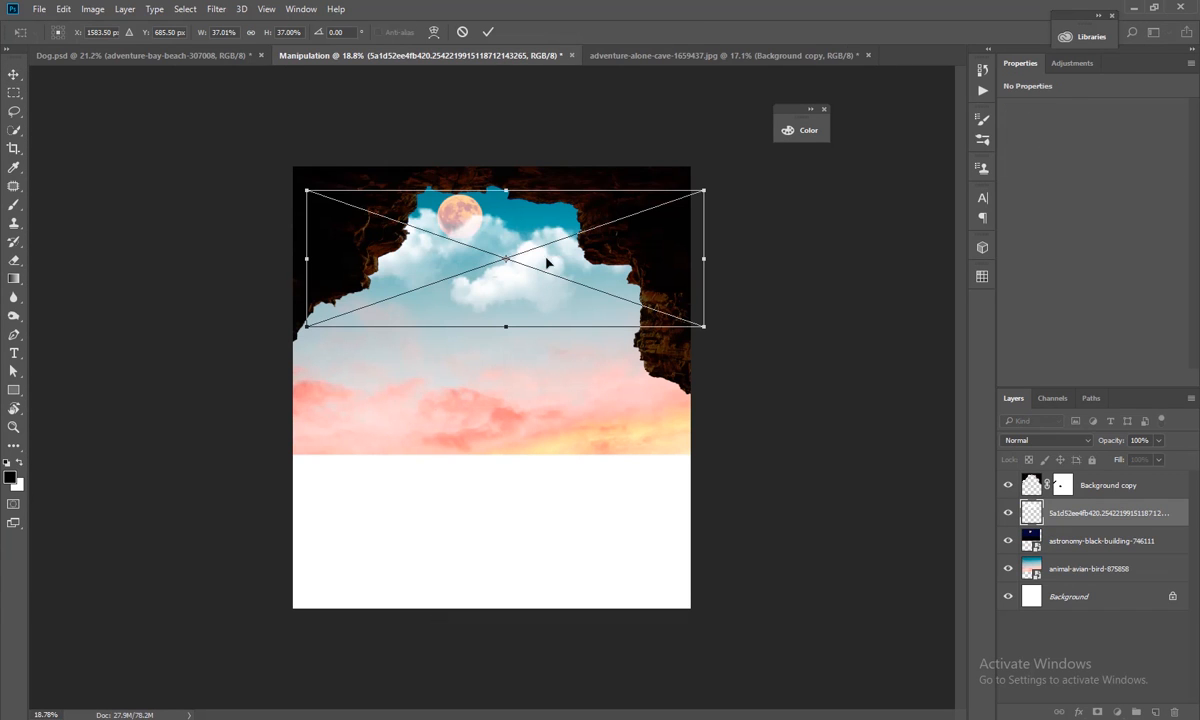
{"action": "left_click_drag", "start_coordinate": [703, 191], "coordinate": [636, 200]}
{"action": "left_click_drag", "start_coordinate": [576, 240], "coordinate": [620, 232]}
Duplicate the cloud layer and position the copy across the lower part of the moon
{"action": "key", "text": "ctrl+j"}
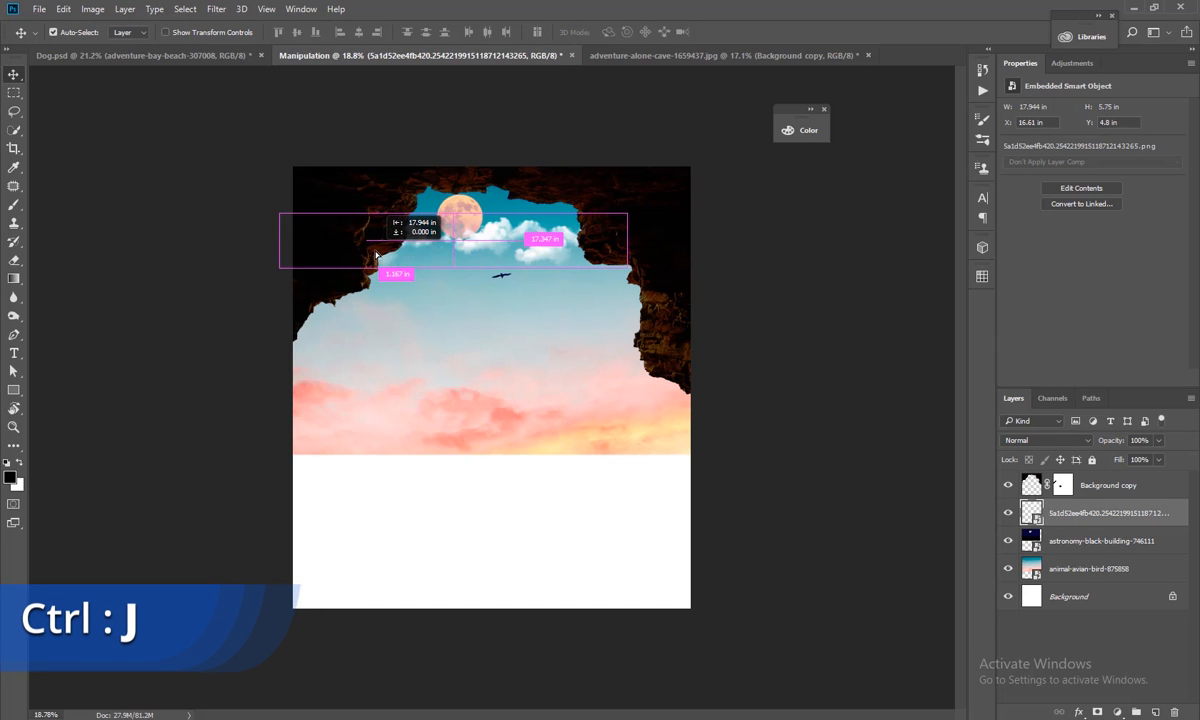
{"action": "mouse_move", "coordinate": [432, 245]}
{"action": "left_mouse_down"}
{"action": "mouse_move", "coordinate": [448, 192]}
{"action": "mouse_move", "coordinate": [447, 229]}
{"action": "left_mouse_up"}
Enlarge the original cloud layer to about 19.9 x 6.4 in and nudge the moon slightly lower behind the clouds
{"action": "left_click", "coordinate": [502, 223]}
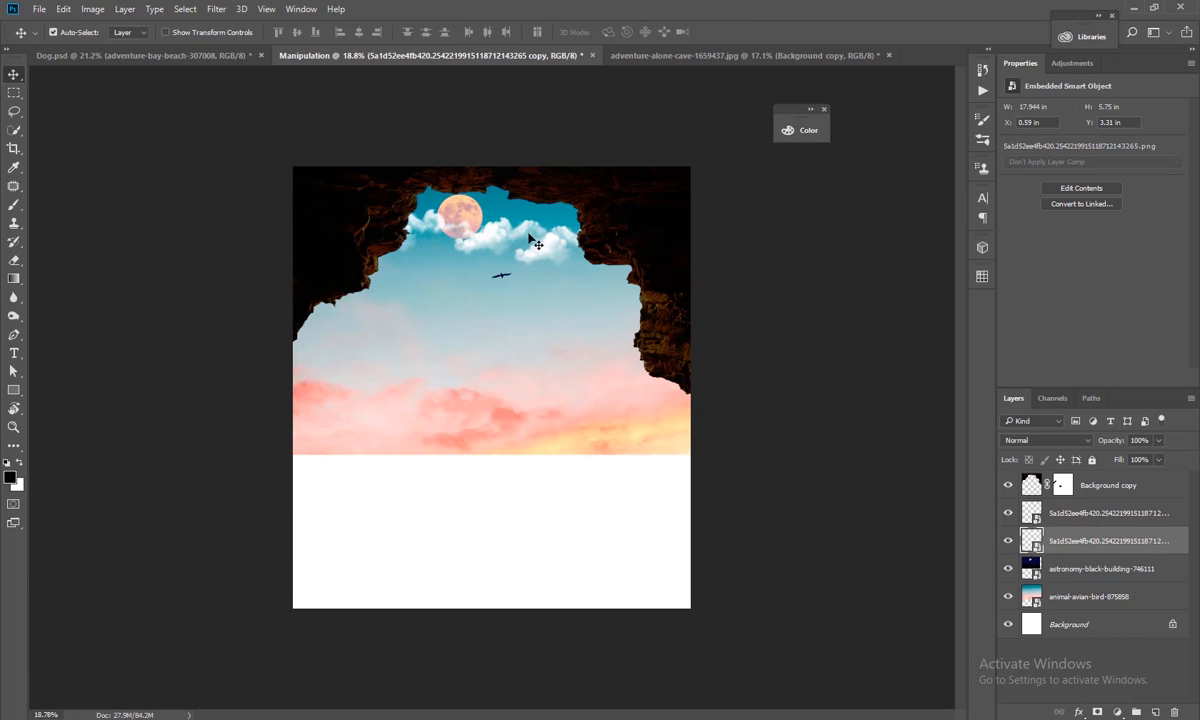
{"action": "key", "text": "ctrl+t"}
{"action": "left_click_drag", "start_coordinate": [630, 271], "coordinate": [640, 276]}
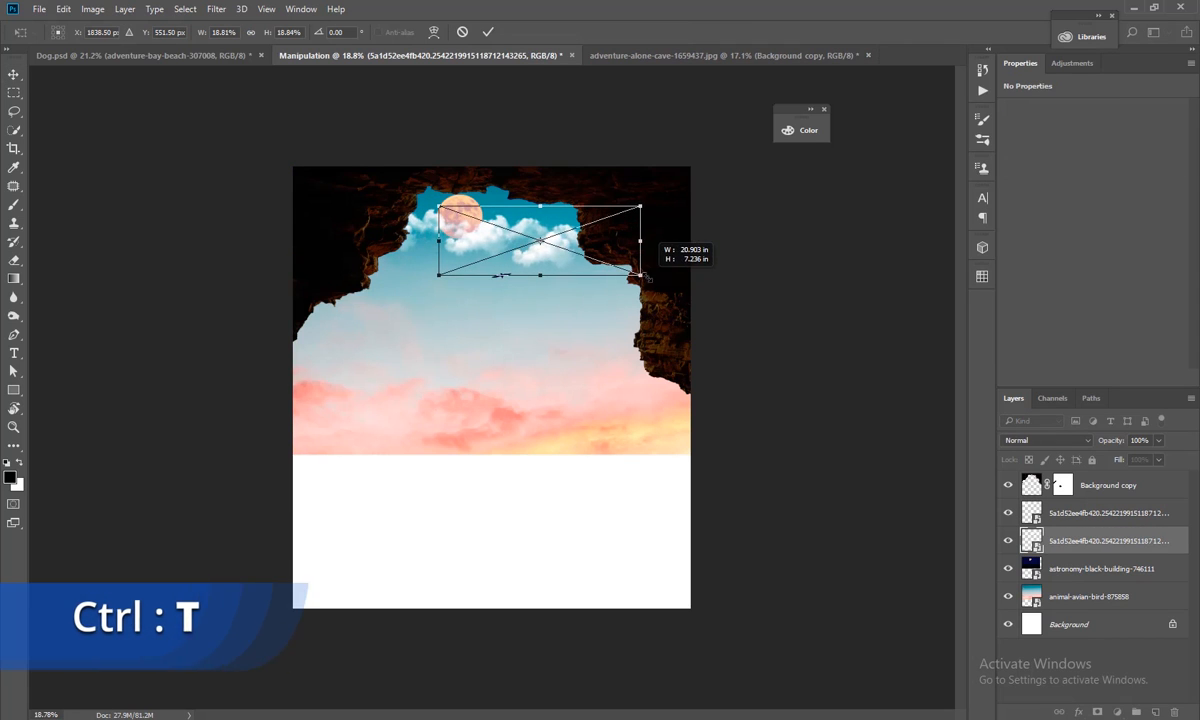
{"action": "left_click_drag", "start_coordinate": [575, 243], "coordinate": [582, 247]}
{"action": "key", "text": "Return"}
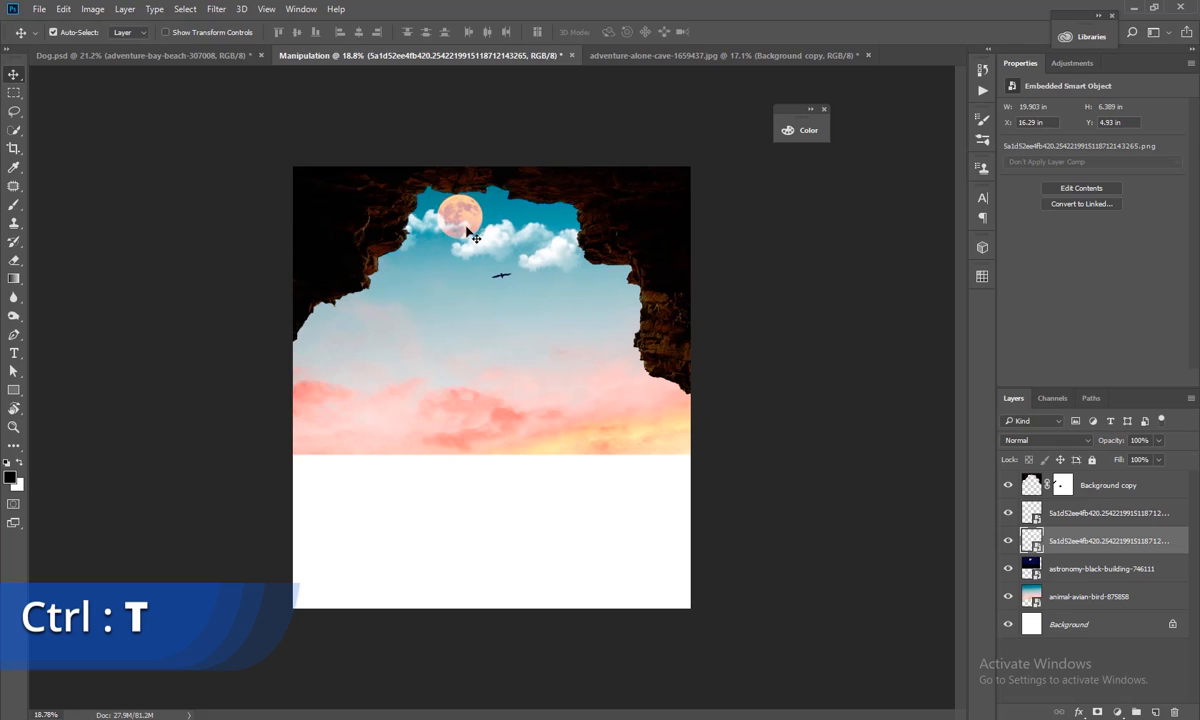
{"action": "left_click_drag", "start_coordinate": [470, 224], "coordinate": [471, 230]}
{"action": "left_click", "coordinate": [447, 233]}
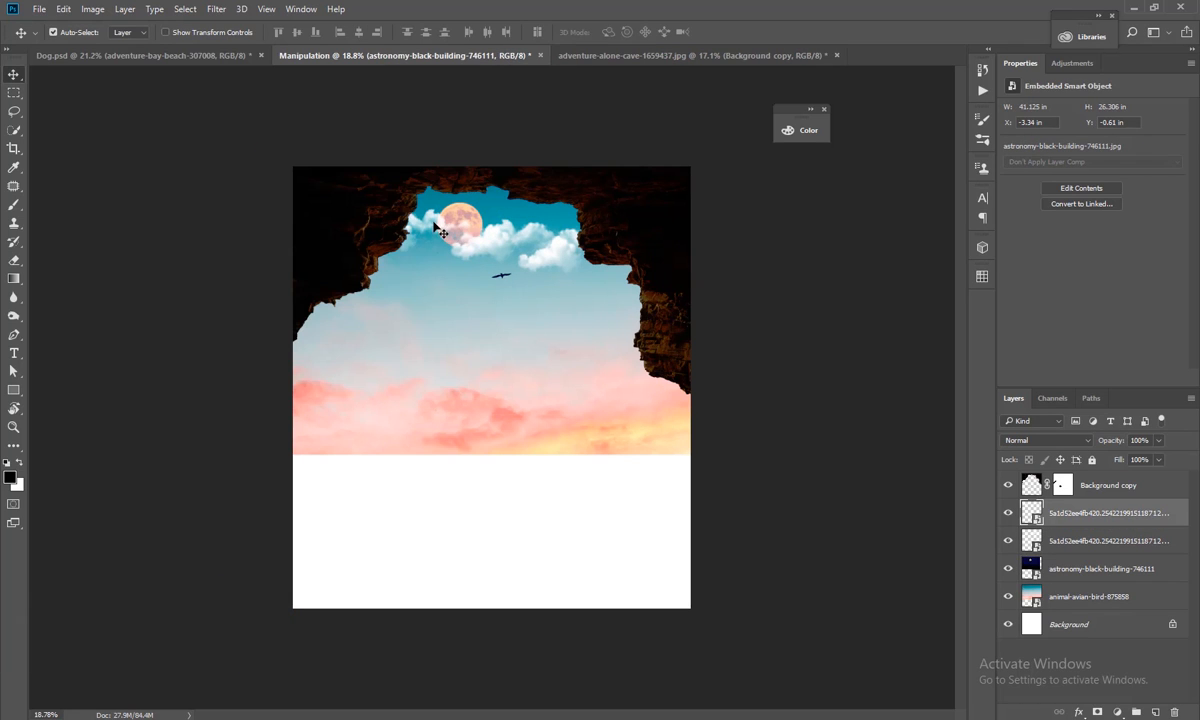
Place the kisspng bird flock image above the cloud layers, scaled to about 7.5 x 3.8 in, over the lower part of the moon
{"action": "left_click", "coordinate": [1134, 9]}
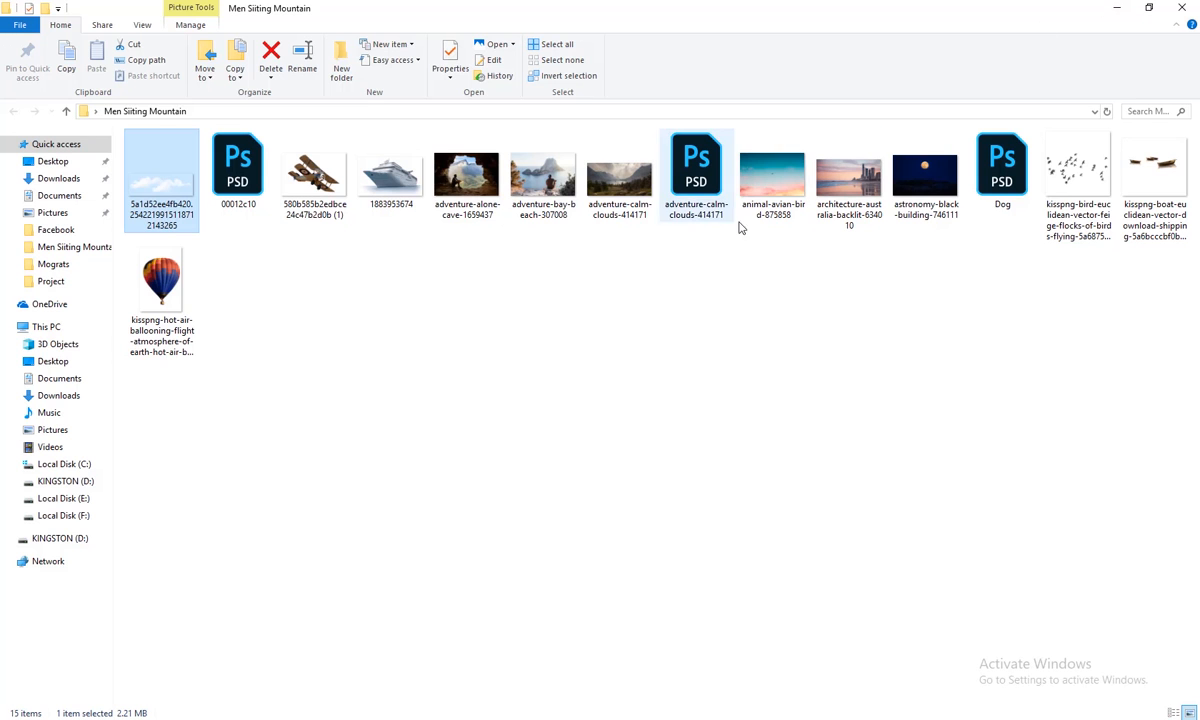
{"action": "left_click_drag", "start_coordinate": [1078, 170], "coordinate": [532, 212]}
{"action": "left_click_drag", "start_coordinate": [590, 285], "coordinate": [483, 234]}
{"action": "key", "text": "Escape"}
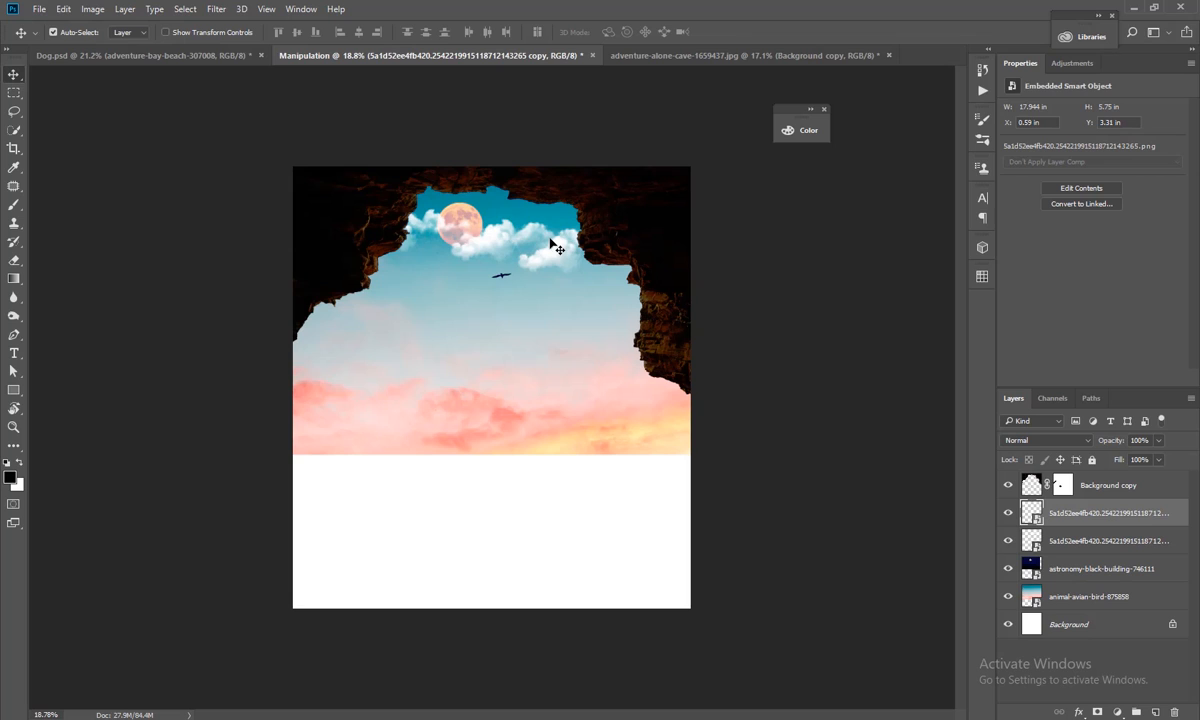
{"action": "key", "text": "5"}
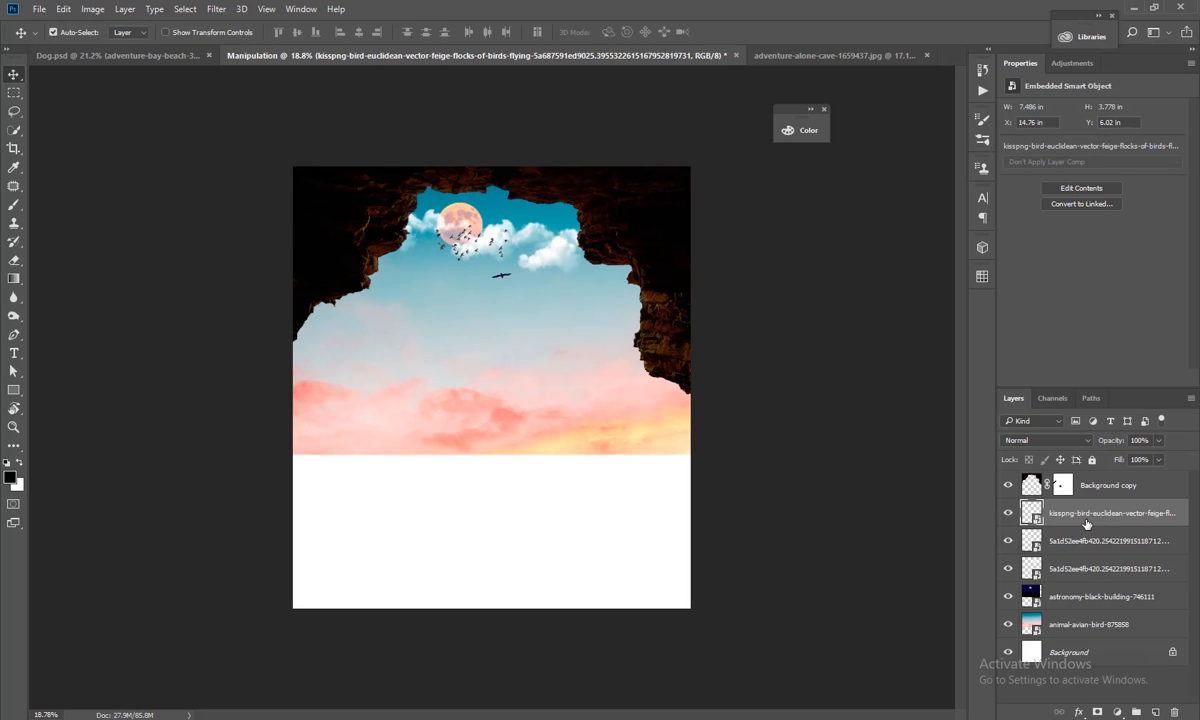
Adjust the opacity of the bird flock layer and deselect it
{"action": "left_click", "coordinate": [925, 514]}
{"action": "left_click", "coordinate": [1109, 514]}
{"action": "left_click", "coordinate": [1159, 442]}
{"action": "left_click_drag", "start_coordinate": [1129, 459], "coordinate": [1145, 460]}
{"action": "left_click", "coordinate": [816, 422]}
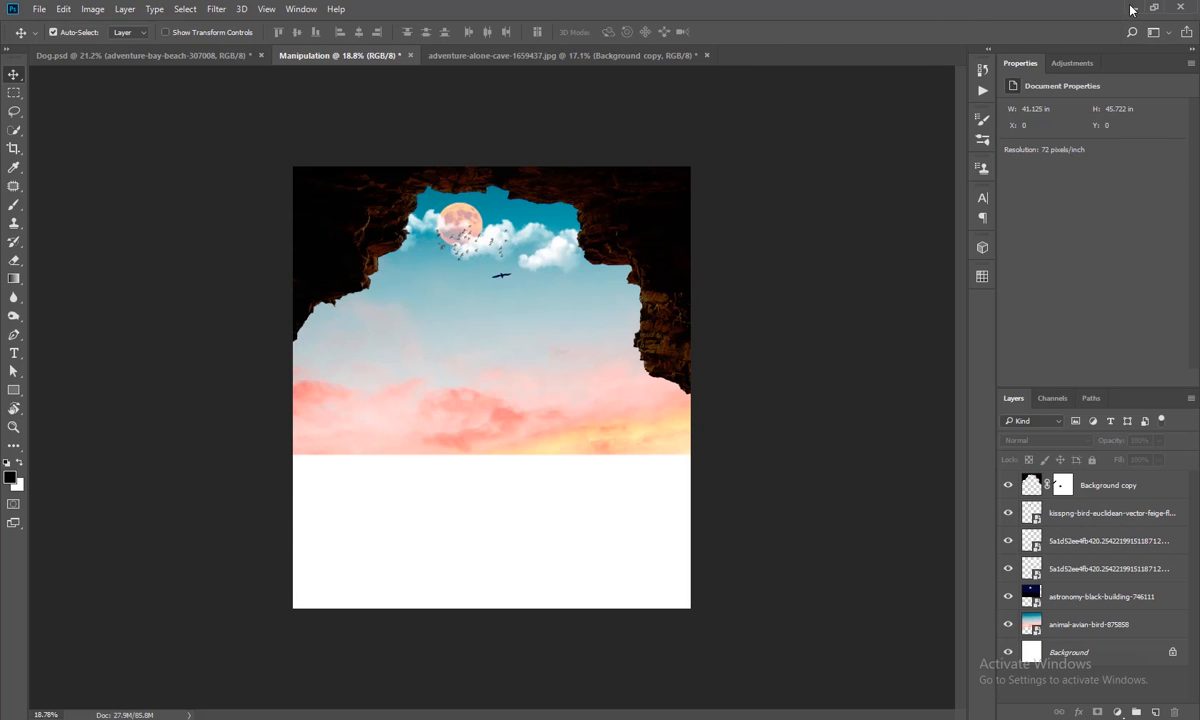
Place the adventure-bay-beach-307008 image across the lower part of the Manipulation document
{"action": "left_click", "coordinate": [1132, 9]}
{"action": "left_click", "coordinate": [600, 265]}
{"action": "left_click", "coordinate": [530, 212]}
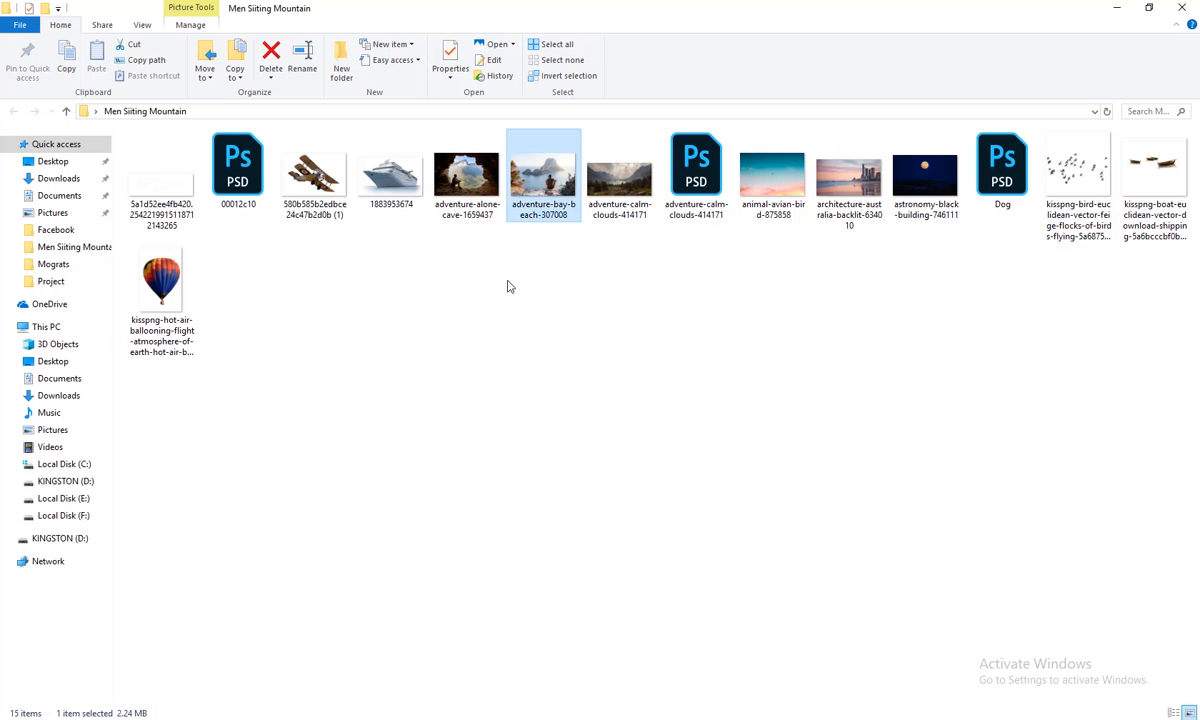
{"action": "left_click_drag", "start_coordinate": [516, 246], "coordinate": [530, 460]}
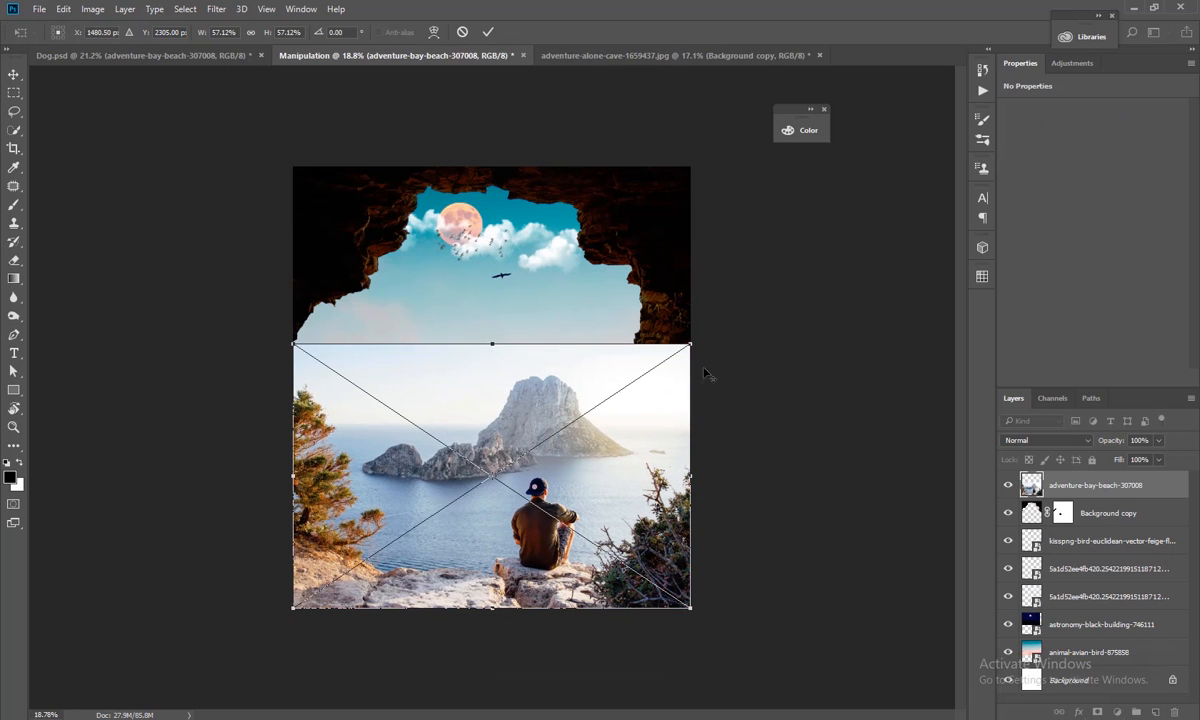
Flip the beach image horizontally, scale it to about 87% and position the seated man near the bottom centre of the canvas
{"action": "left_click_drag", "start_coordinate": [691, 344], "coordinate": [761, 295]}
{"action": "left_click_drag", "start_coordinate": [662, 383], "coordinate": [630, 364]}
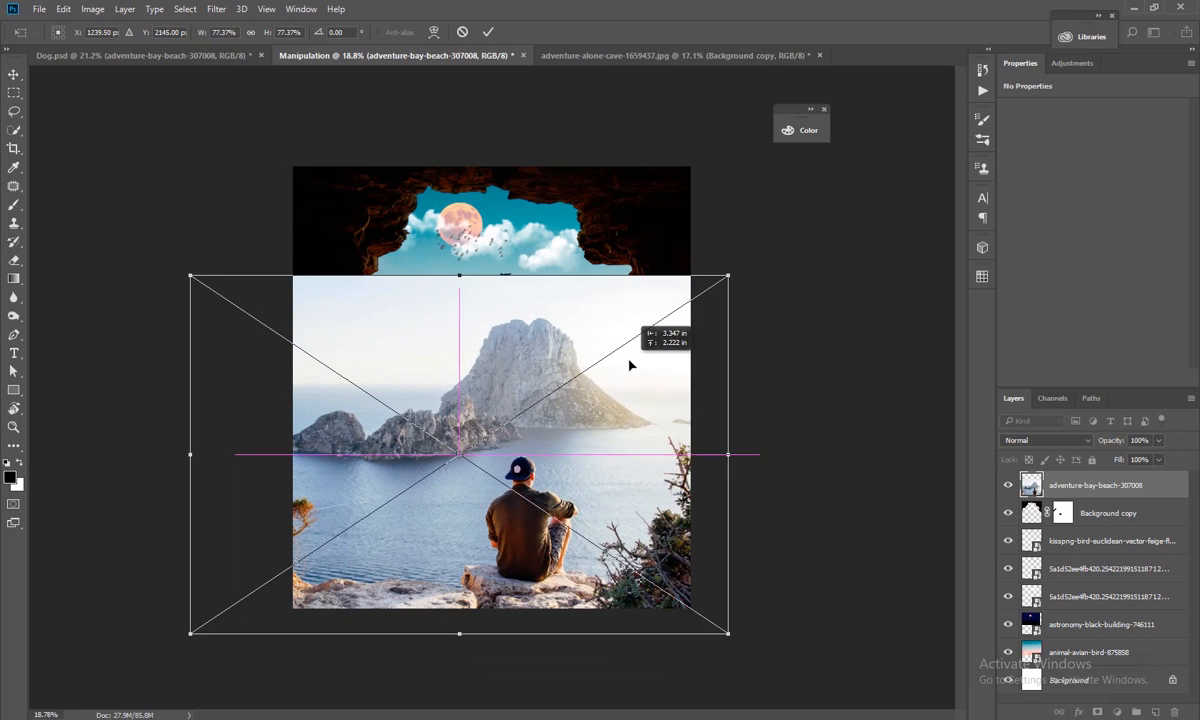
{"action": "right_click", "coordinate": [576, 384]}
{"action": "left_click", "coordinate": [625, 581]}
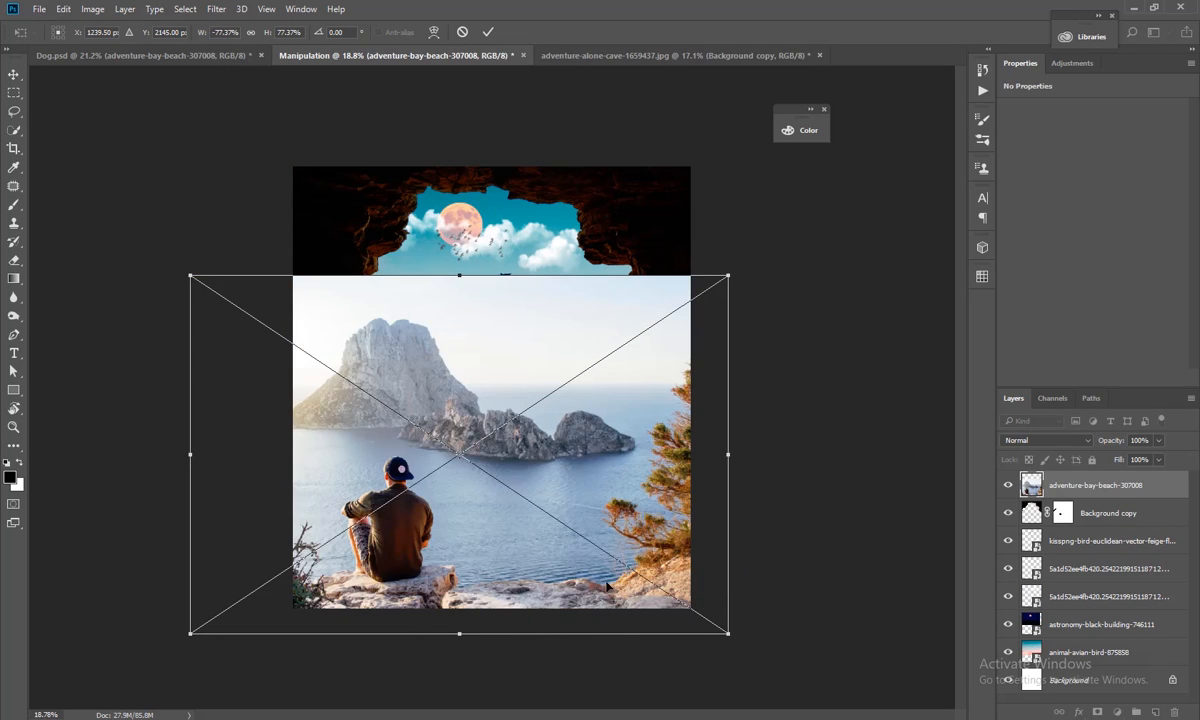
{"action": "left_click_drag", "start_coordinate": [666, 621], "coordinate": [780, 645]}
{"action": "left_click_drag", "start_coordinate": [533, 571], "coordinate": [600, 551]}
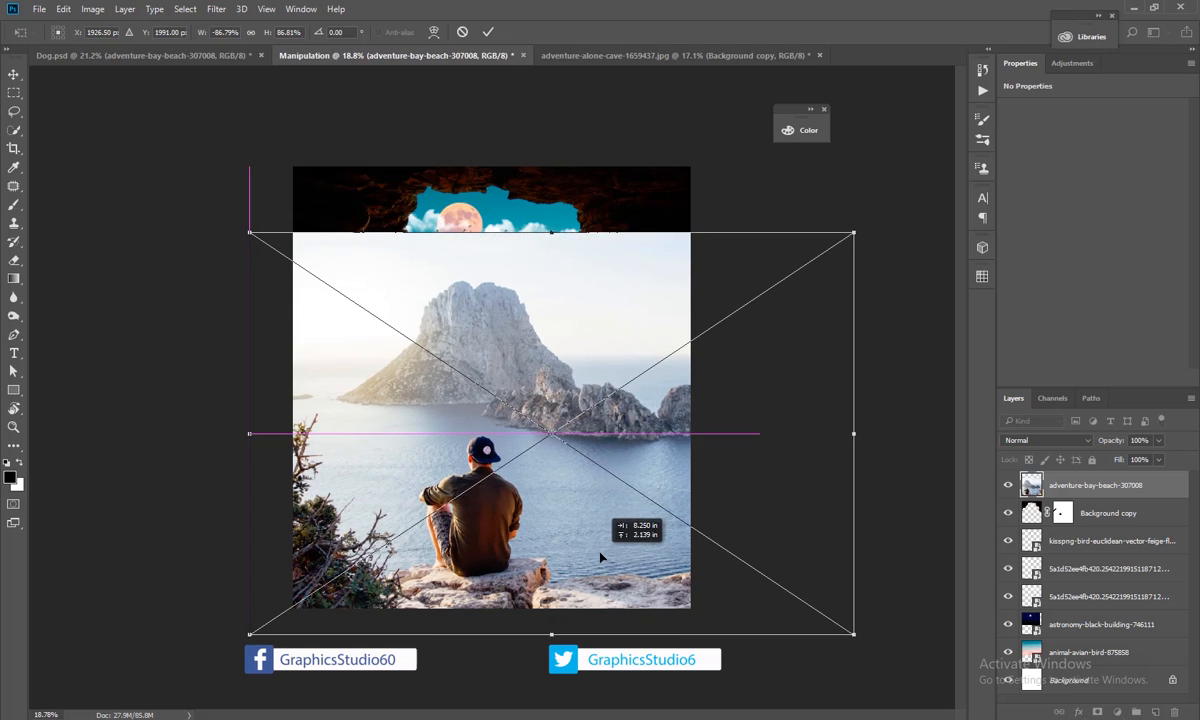
{"action": "key", "text": "Return"}
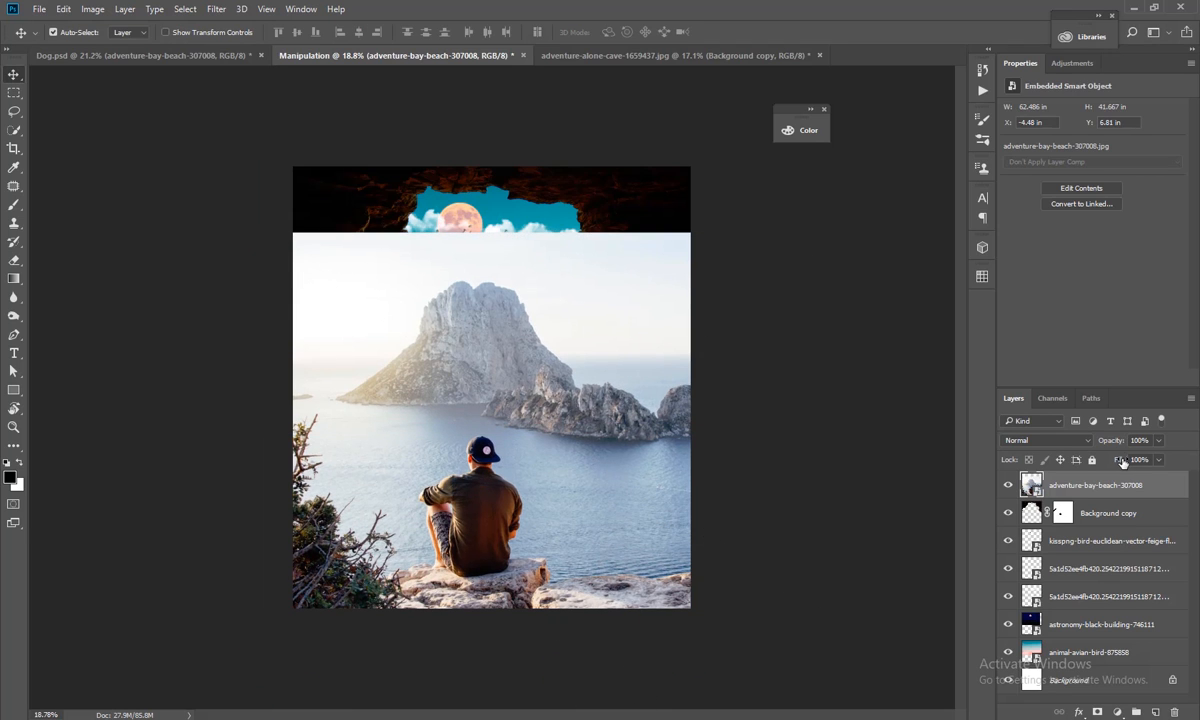
Set the beach layer's opacity to 50% and shift it slightly down
{"action": "key", "text": "5"}
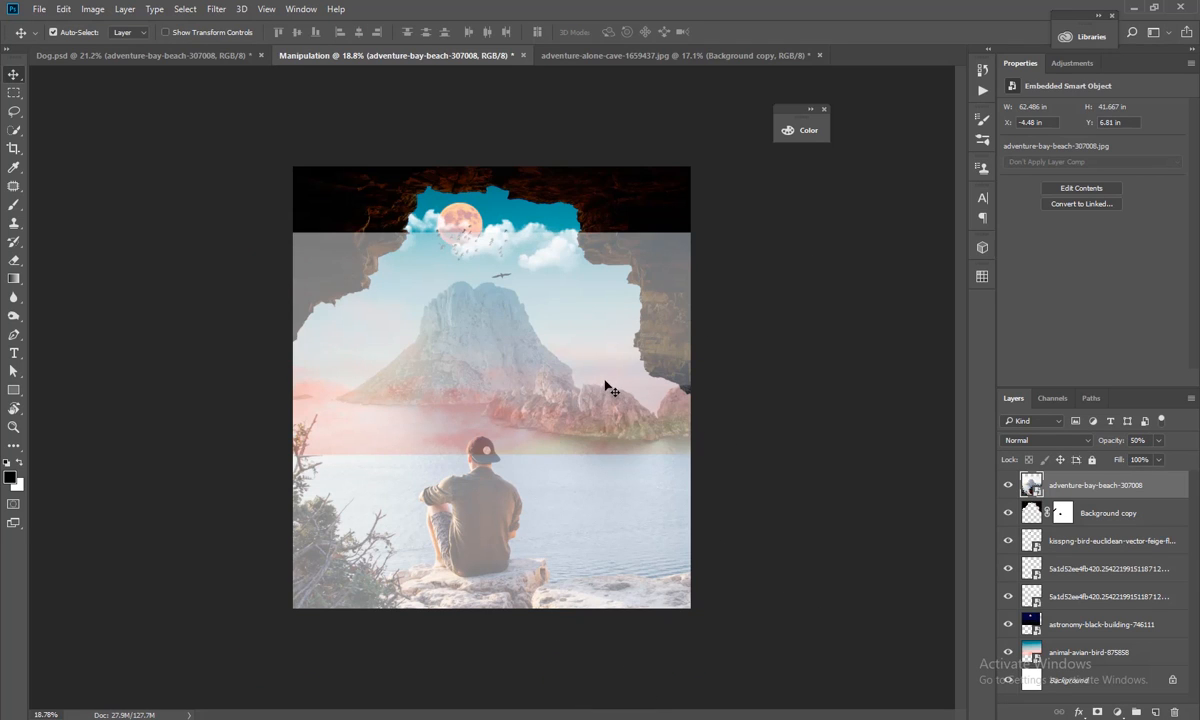
{"action": "left_click_drag", "start_coordinate": [608, 417], "coordinate": [606, 423]}
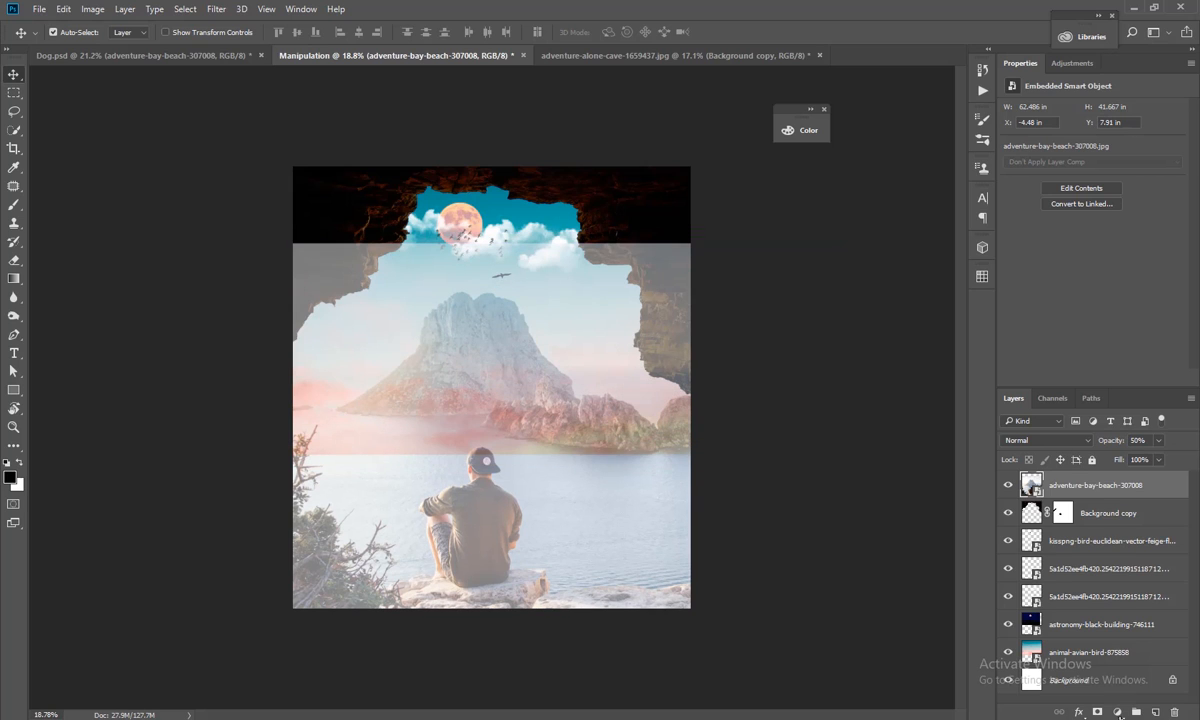
Add a layer mask to the beach layer and paint out its upper sky area over the cave with a soft 800 px brush
{"action": "left_click", "coordinate": [1097, 712]}
{"action": "key", "text": "b"}
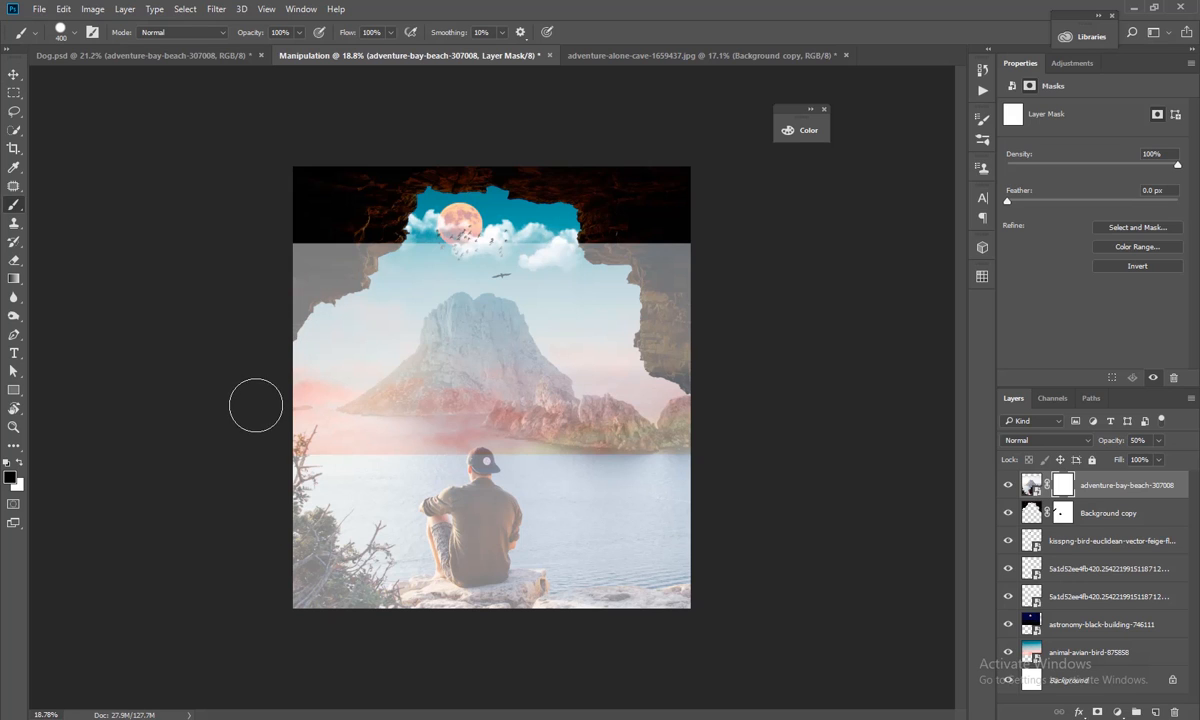
{"action": "key", "text": "bracketright"}
{"action": "left_click_drag", "start_coordinate": [265, 376], "coordinate": [292, 276]}
{"action": "key", "text": "bracketright"}
{"action": "key", "text": "bracketright"}
{"action": "key", "text": "bracketright"}
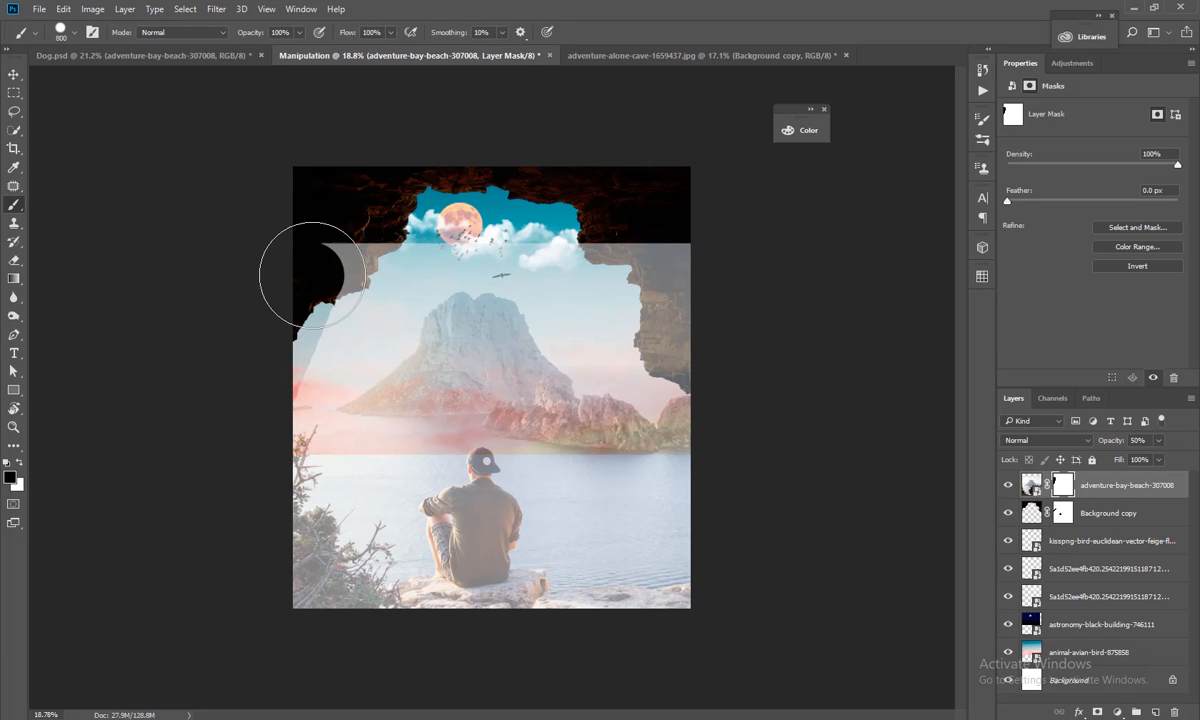
{"action": "right_click", "coordinate": [316, 274]}
{"action": "key", "text": "Return"}
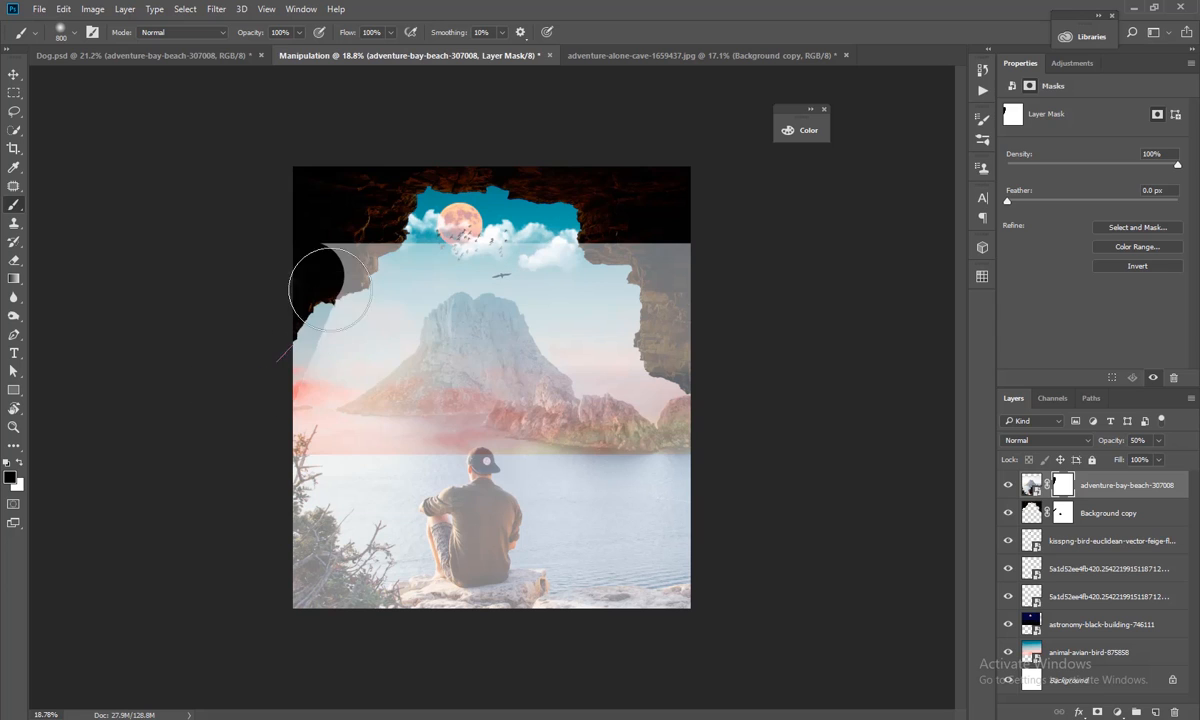
{"action": "mouse_move", "coordinate": [316, 273]}
{"action": "left_mouse_down"}
{"action": "mouse_move", "coordinate": [353, 253]}
{"action": "mouse_move", "coordinate": [293, 306]}
{"action": "mouse_move", "coordinate": [354, 259]}
{"action": "mouse_move", "coordinate": [400, 280]}
{"action": "mouse_move", "coordinate": [725, 237]}
{"action": "mouse_move", "coordinate": [689, 243]}
{"action": "mouse_move", "coordinate": [698, 250]}
{"action": "mouse_move", "coordinate": [483, 250]}
{"action": "left_mouse_up"}
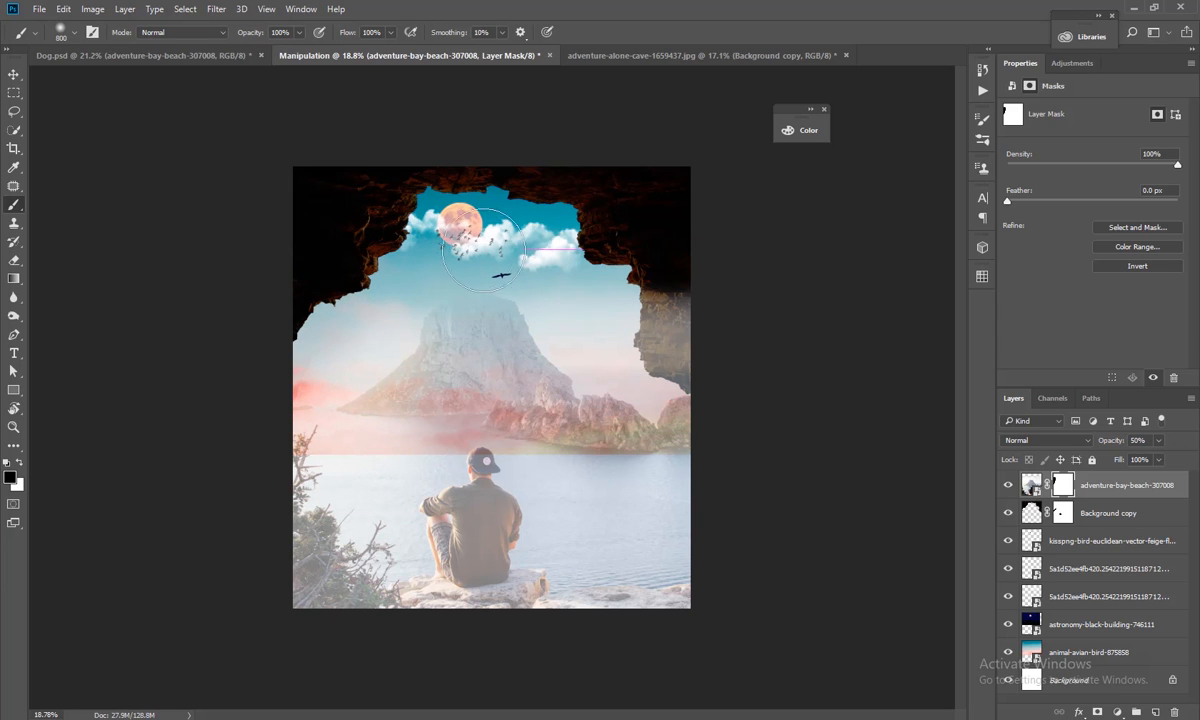
Move the beach layer beneath the cave layer and lock the cave layer
{"action": "left_click_drag", "start_coordinate": [1130, 489], "coordinate": [1101, 518]}
{"action": "left_click", "coordinate": [1103, 492]}
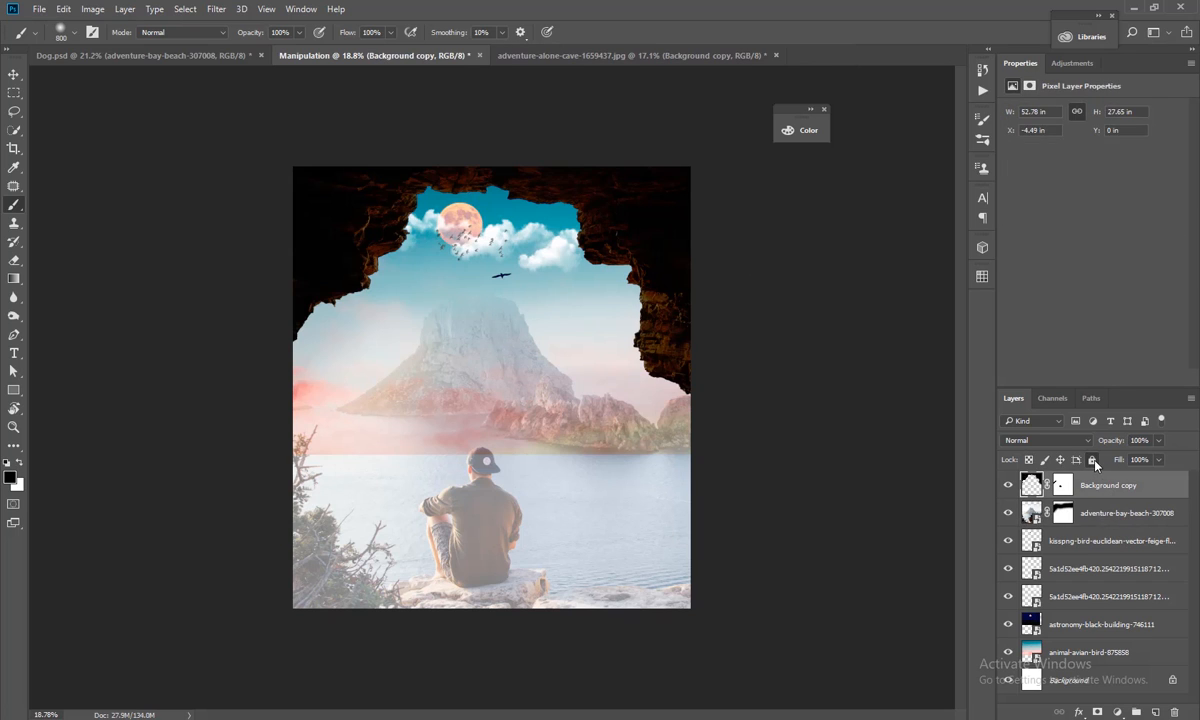
{"action": "left_click", "coordinate": [1092, 460]}
Paint out the tall mountain and remaining sky on the beach layer's mask and return the layer's opacity to 100%
{"action": "left_click", "coordinate": [1098, 515]}
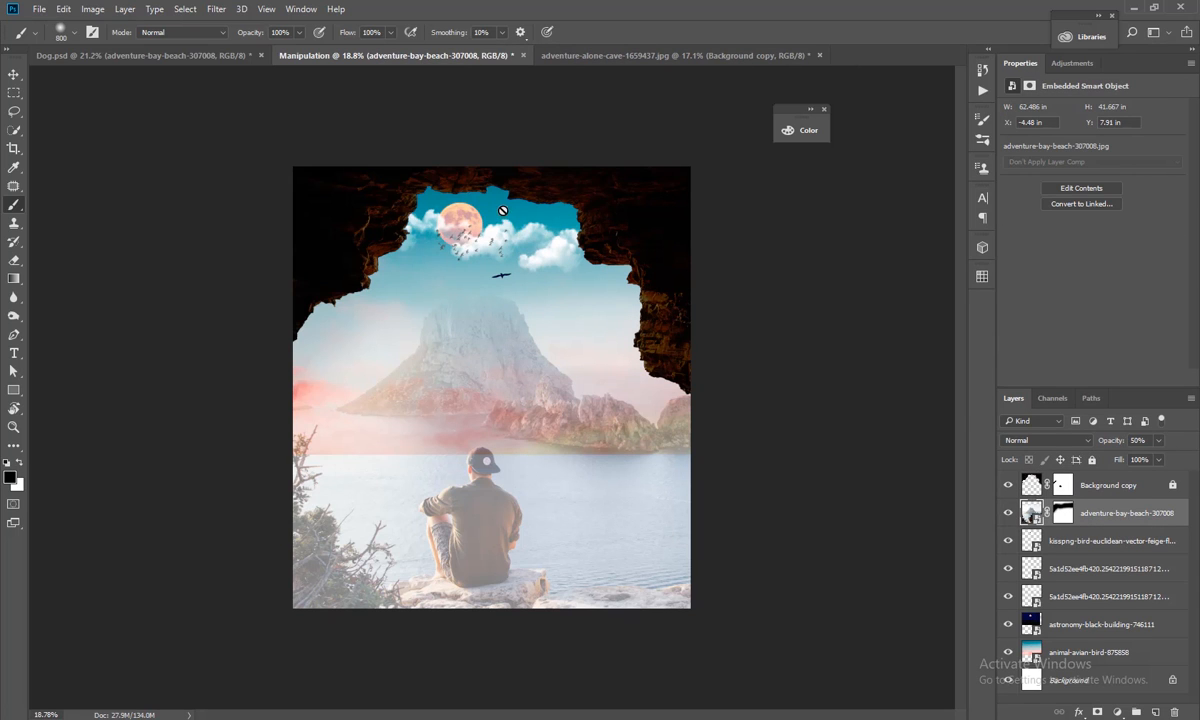
{"action": "left_click", "coordinate": [1060, 513]}
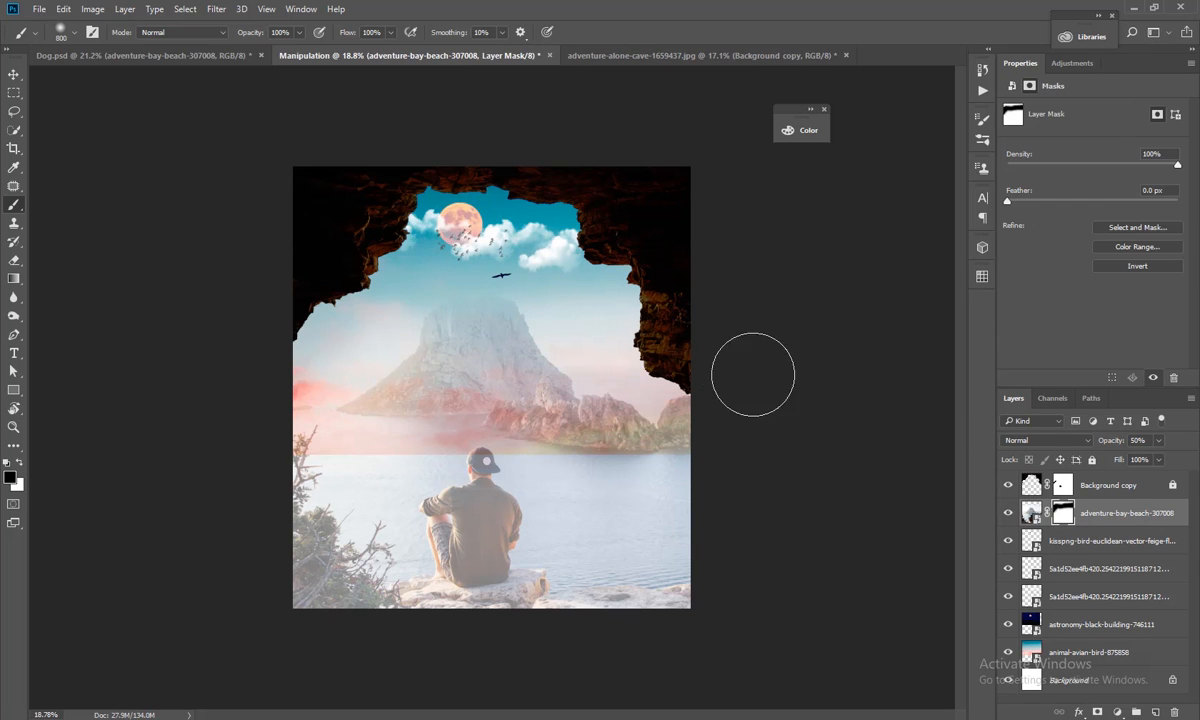
{"action": "mouse_move", "coordinate": [556, 309]}
{"action": "left_mouse_down"}
{"action": "mouse_move", "coordinate": [390, 327]}
{"action": "mouse_move", "coordinate": [490, 314]}
{"action": "mouse_move", "coordinate": [441, 345]}
{"action": "mouse_move", "coordinate": [465, 345]}
{"action": "mouse_move", "coordinate": [361, 378]}
{"action": "mouse_move", "coordinate": [564, 321]}
{"action": "mouse_move", "coordinate": [331, 372]}
{"action": "mouse_move", "coordinate": [596, 343]}
{"action": "mouse_move", "coordinate": [549, 343]}
{"action": "mouse_move", "coordinate": [701, 354]}
{"action": "mouse_move", "coordinate": [531, 333]}
{"action": "mouse_move", "coordinate": [351, 339]}
{"action": "left_mouse_up"}
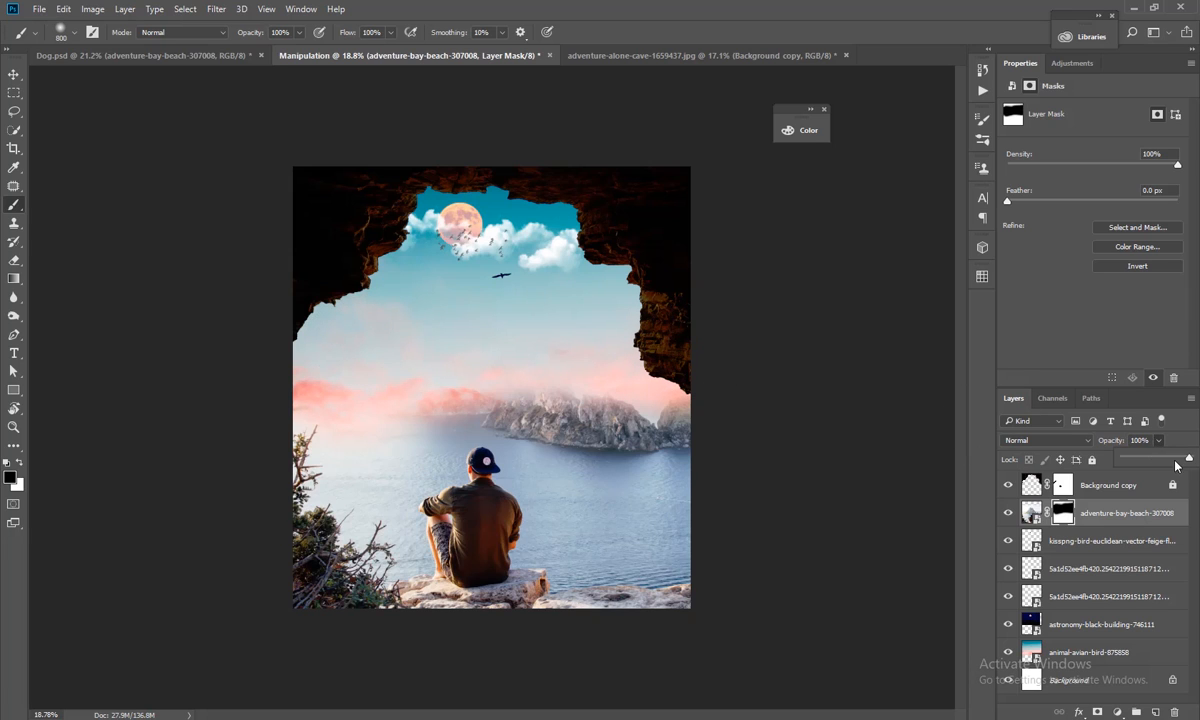
Place the adventure-calm-clouds-414171 image, scaled to about 173% and positioned across the middle of the canvas
{"action": "left_click", "coordinate": [1136, 8]}
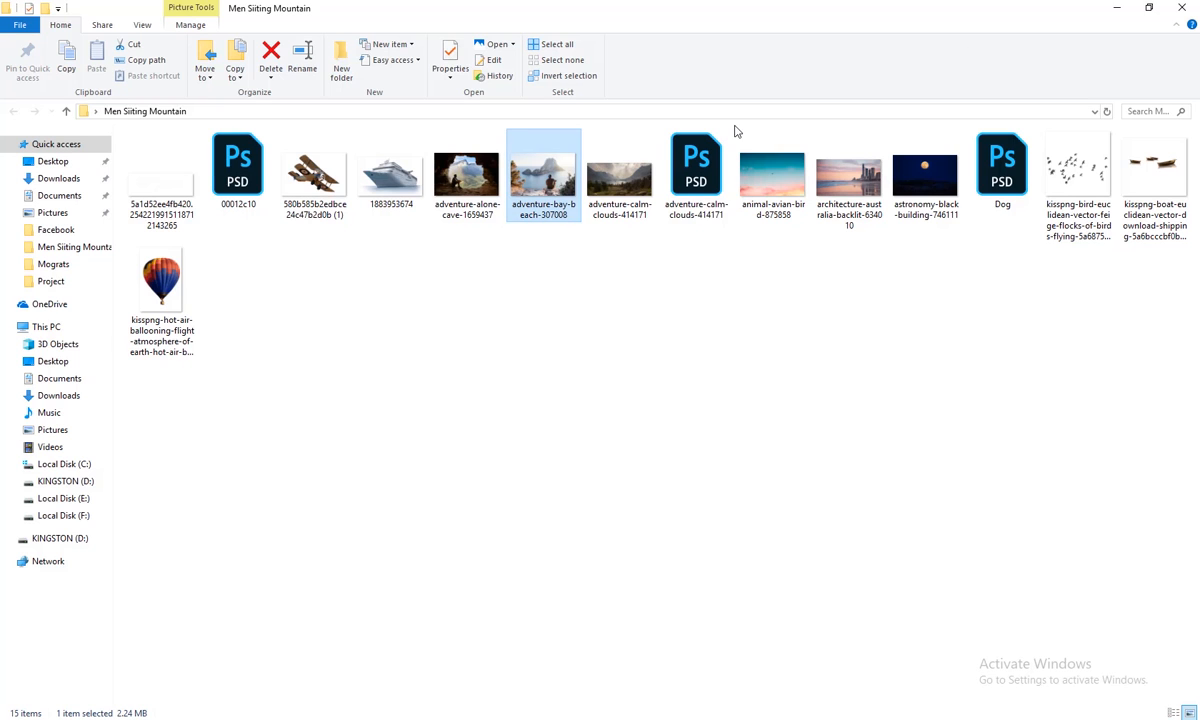
{"action": "left_click_drag", "start_coordinate": [612, 178], "coordinate": [509, 415]}
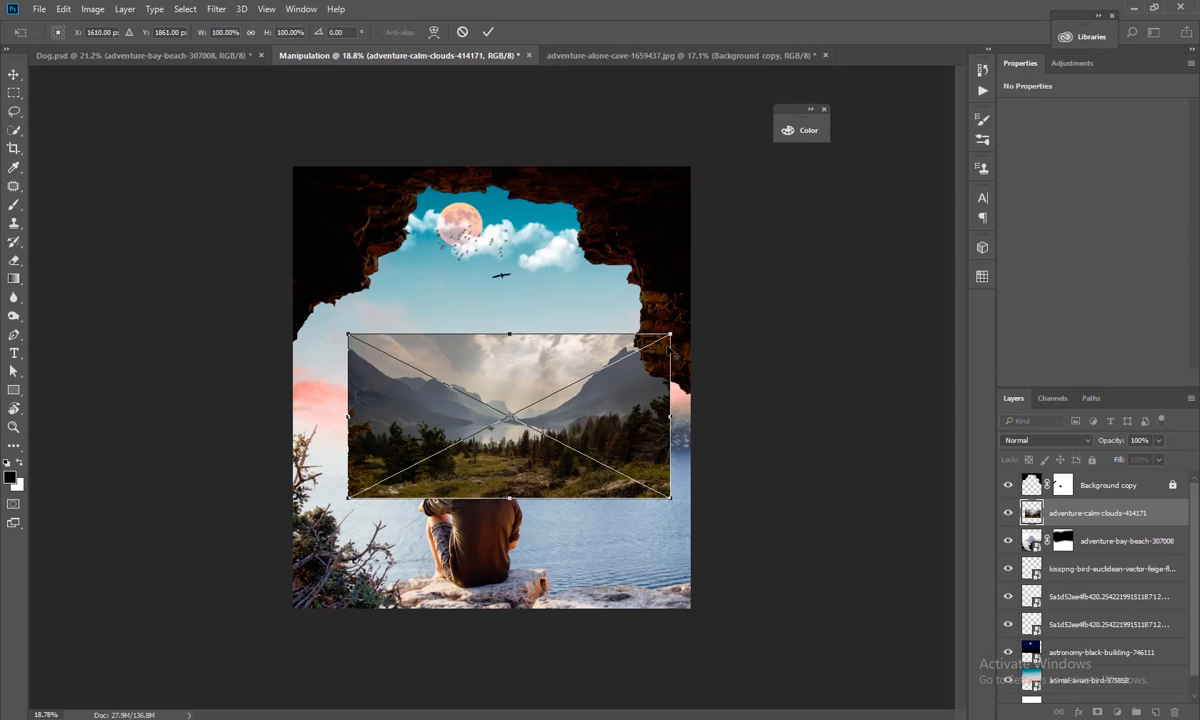
{"action": "left_click_drag", "start_coordinate": [672, 332], "coordinate": [783, 281]}
{"action": "mouse_move", "coordinate": [575, 497]}
{"action": "left_mouse_down"}
{"action": "mouse_move", "coordinate": [455, 700]}
{"action": "mouse_move", "coordinate": [602, 407]}
{"action": "mouse_move", "coordinate": [594, 399]}
{"action": "mouse_move", "coordinate": [606, 398]}
{"action": "left_mouse_up"}
{"action": "key", "text": "Return"}
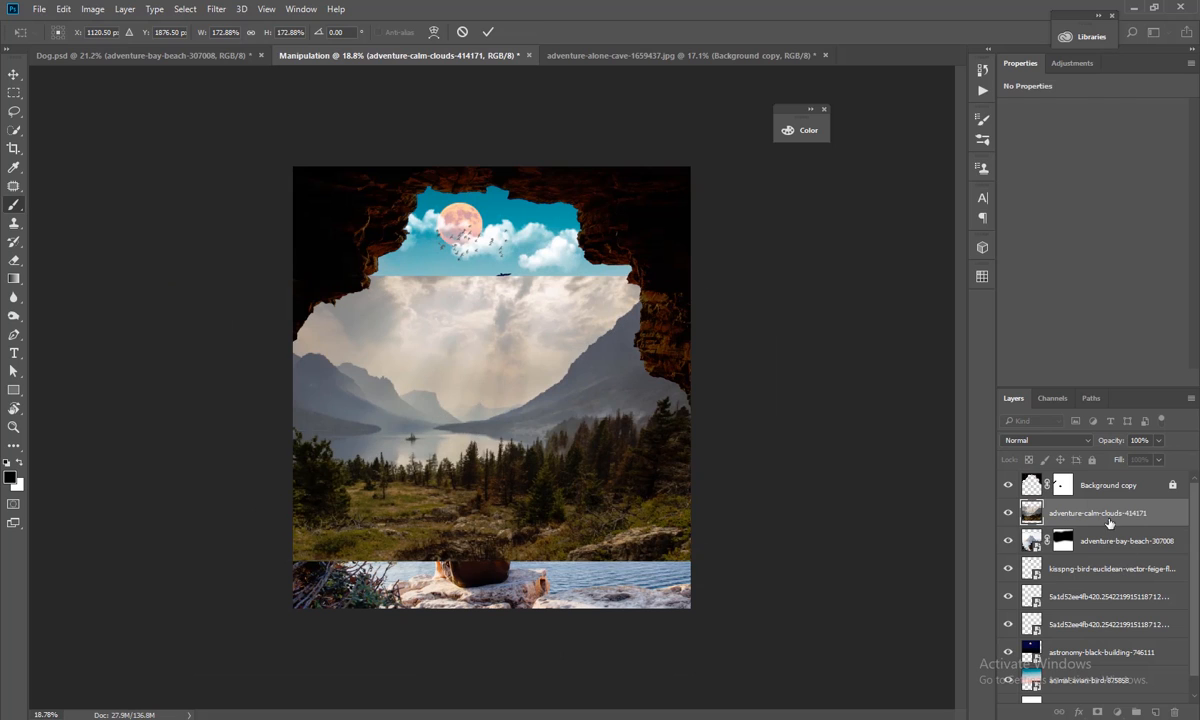
Move the calm-clouds layer beneath the beach layer and shift it slightly up so its mountains sit behind the water
{"action": "left_click_drag", "start_coordinate": [1105, 517], "coordinate": [1106, 554]}
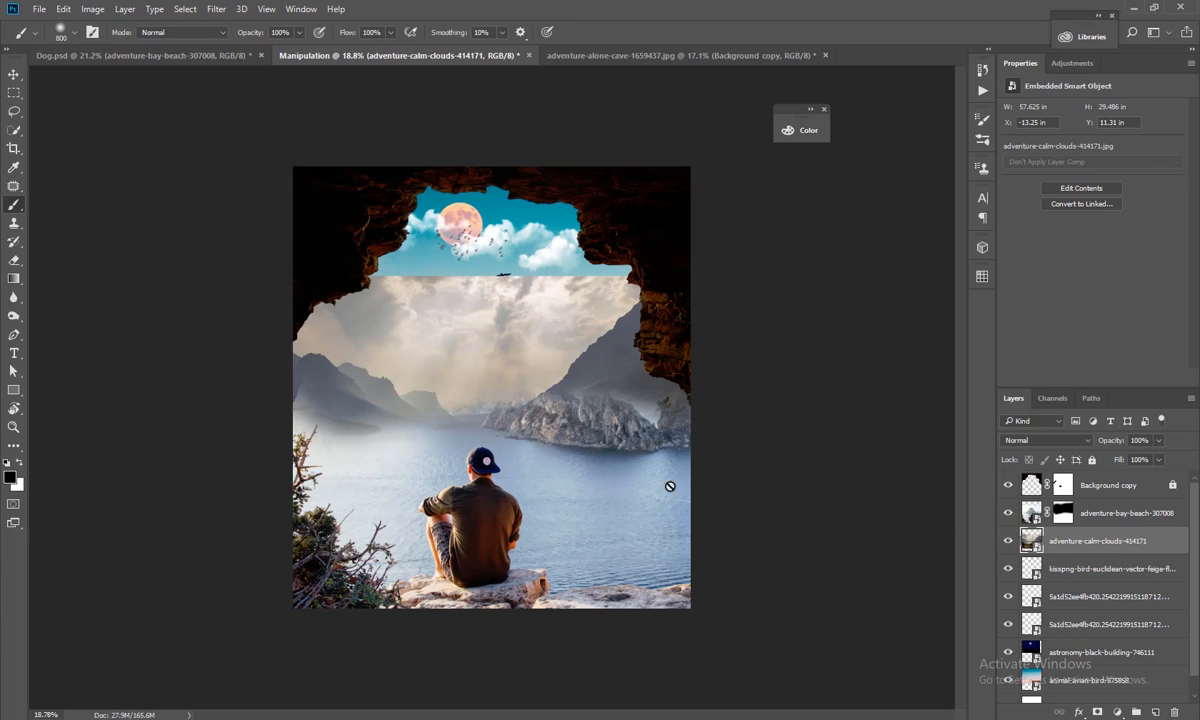
{"action": "left_click", "coordinate": [13, 75]}
{"action": "left_click_drag", "start_coordinate": [611, 363], "coordinate": [619, 346]}
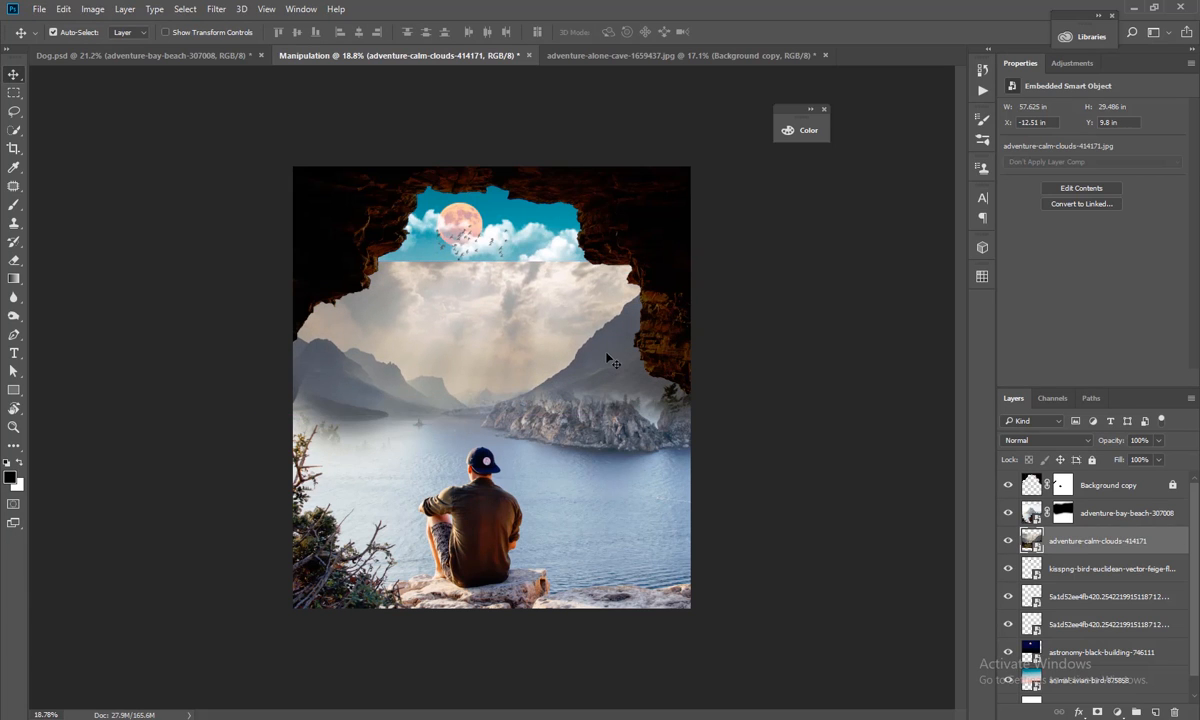
Paint out the upper part of the rocky island on the beach layer's mask with a soft 250 px brush
{"action": "left_click", "coordinate": [1066, 513]}
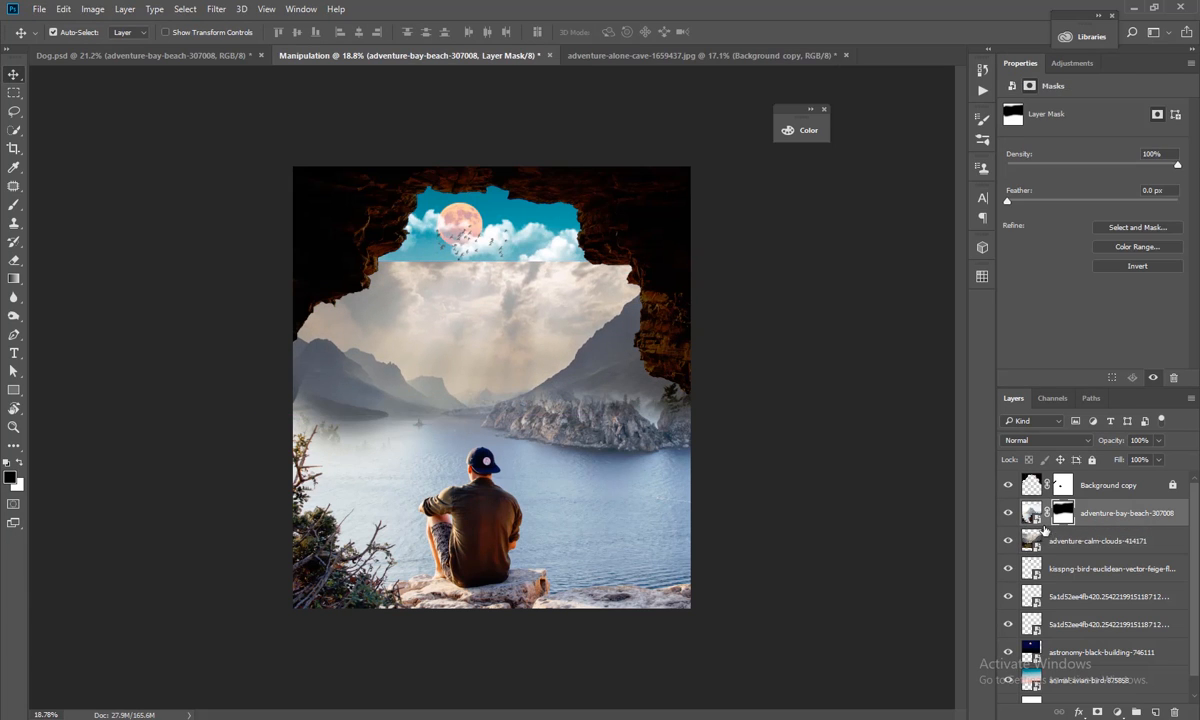
{"action": "key", "text": "b"}
{"action": "scroll", "coordinate": [558, 392], "scroll_direction": "up", "scroll_amount": 5}
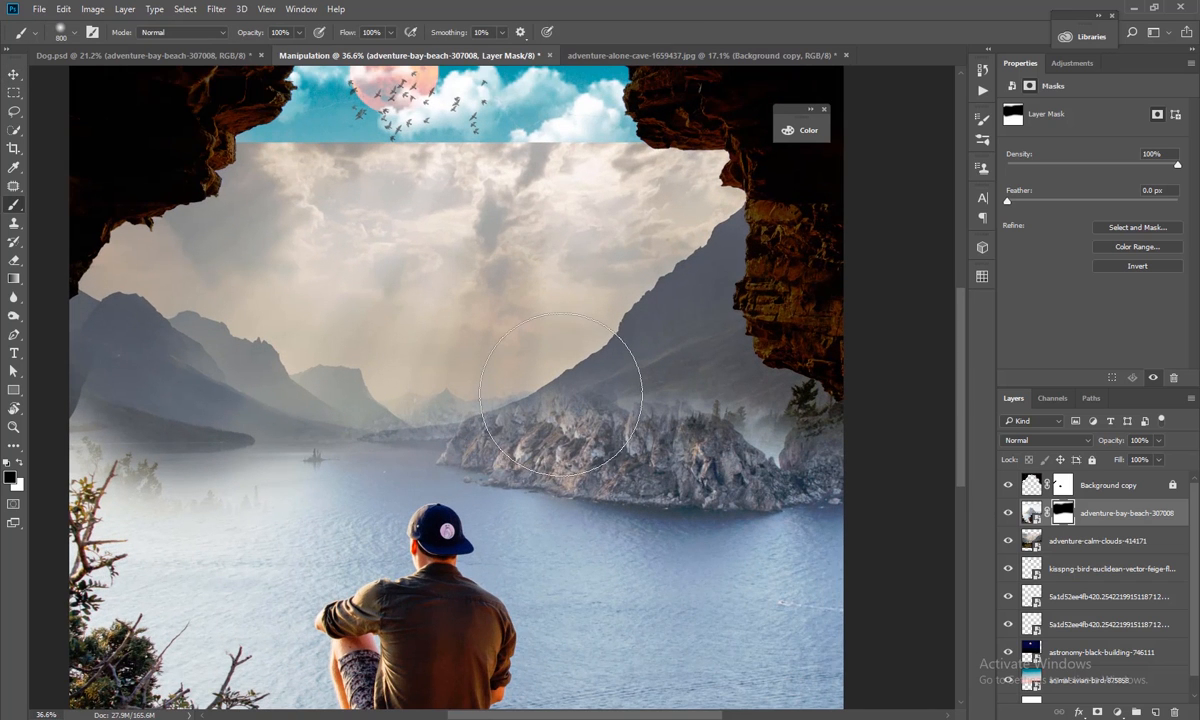
{"action": "key", "text": "bracketleft"}
{"action": "key", "text": "bracketleft"}
{"action": "key", "text": "bracketleft"}
{"action": "key", "text": "bracketleft"}
{"action": "key", "text": "bracketleft"}
{"action": "key", "text": "bracketleft"}
{"action": "key", "text": "bracketleft"}
{"action": "mouse_move", "coordinate": [490, 413]}
{"action": "left_mouse_down"}
{"action": "mouse_move", "coordinate": [560, 436]}
{"action": "mouse_move", "coordinate": [718, 438]}
{"action": "mouse_move", "coordinate": [581, 430]}
{"action": "left_mouse_up"}
{"action": "mouse_move", "coordinate": [708, 413]}
{"action": "left_mouse_down"}
{"action": "mouse_move", "coordinate": [835, 404]}
{"action": "mouse_move", "coordinate": [676, 425]}
{"action": "mouse_move", "coordinate": [846, 429]}
{"action": "mouse_move", "coordinate": [725, 455]}
{"action": "mouse_move", "coordinate": [593, 437]}
{"action": "left_mouse_up"}
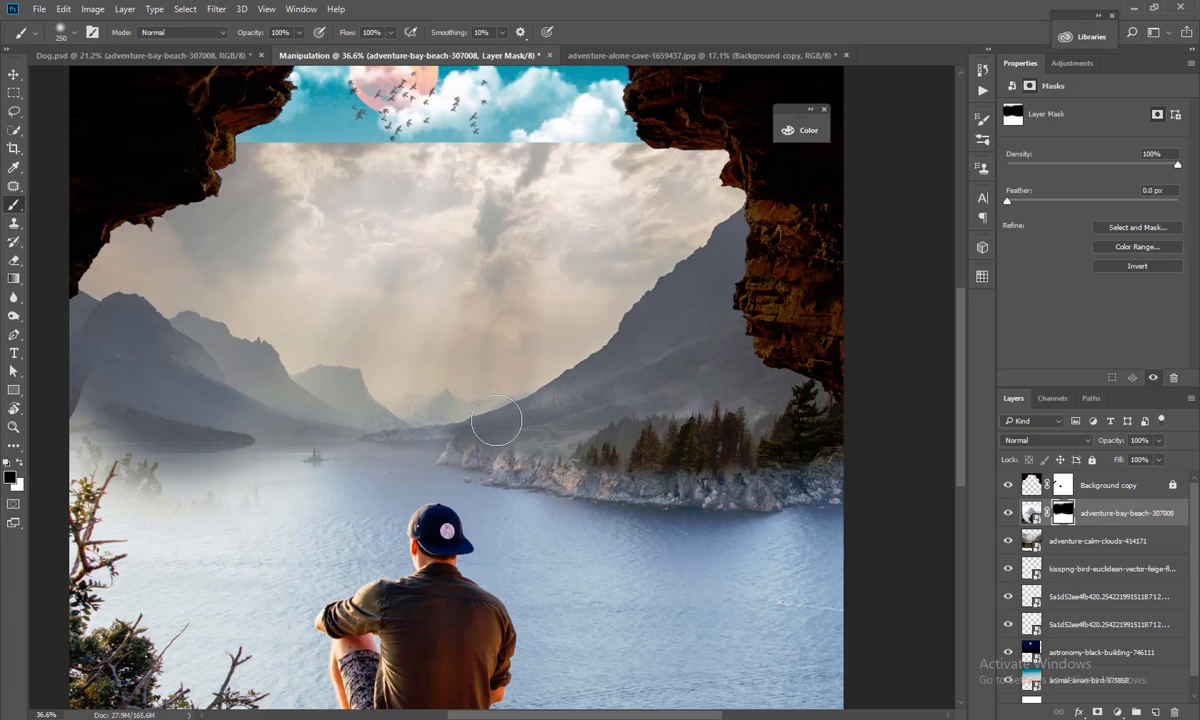
Try painting the beach image back in white near the distant shoreline on its mask, and undo the stroke
{"action": "key", "text": "x"}
{"action": "left_click_drag", "start_coordinate": [437, 394], "coordinate": [422, 404]}
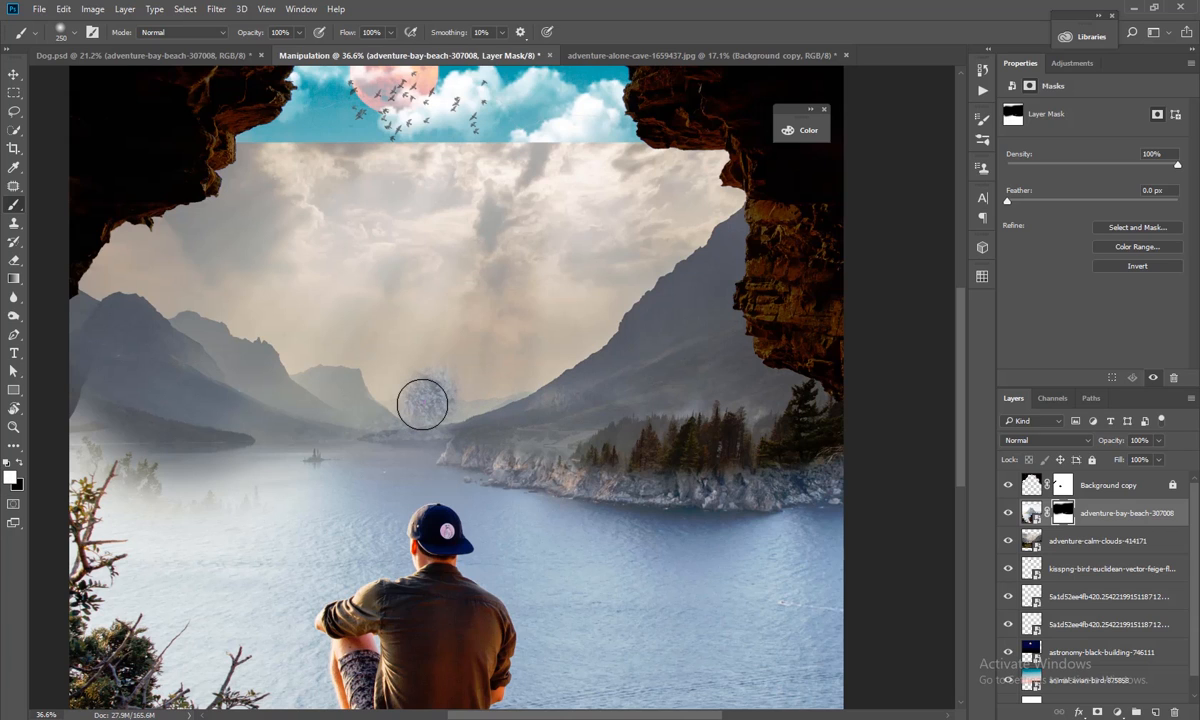
{"action": "key", "text": "ctrl+z"}
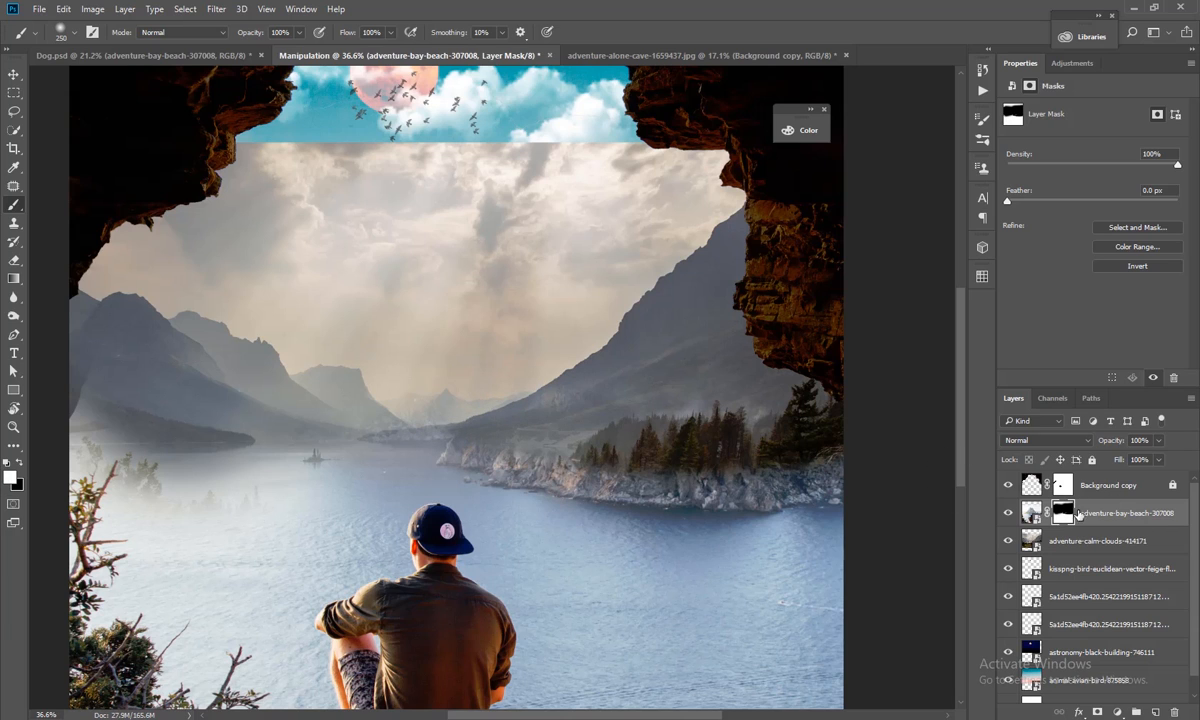
Add a layer mask to the adventure-calm-clouds-414171 layer
{"action": "left_click", "coordinate": [1084, 541]}
{"action": "left_click", "coordinate": [1097, 712]}
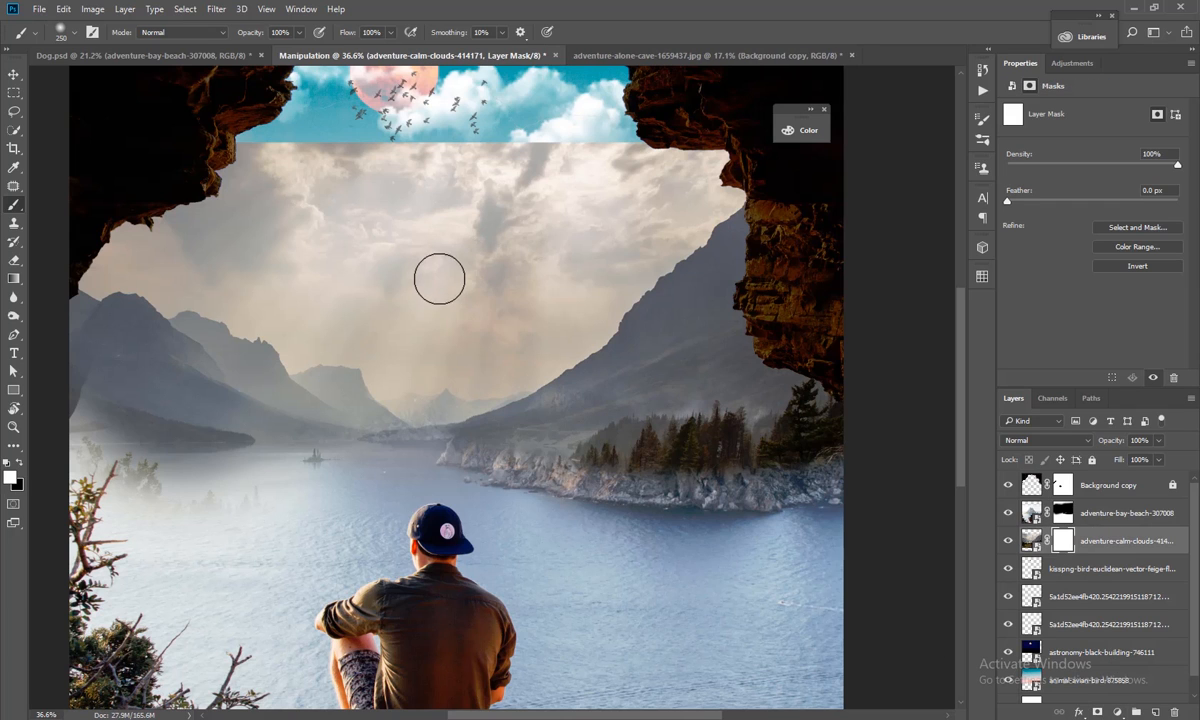
Paint out the distant mountains and cloudy sky on the calm-clouds layer's mask in black with a soft 700 px brush
{"action": "key", "text": "bracketright"}
{"action": "key", "text": "bracketright"}
{"action": "key", "text": "bracketright"}
{"action": "key", "text": "bracketright"}
{"action": "key", "text": "bracketright"}
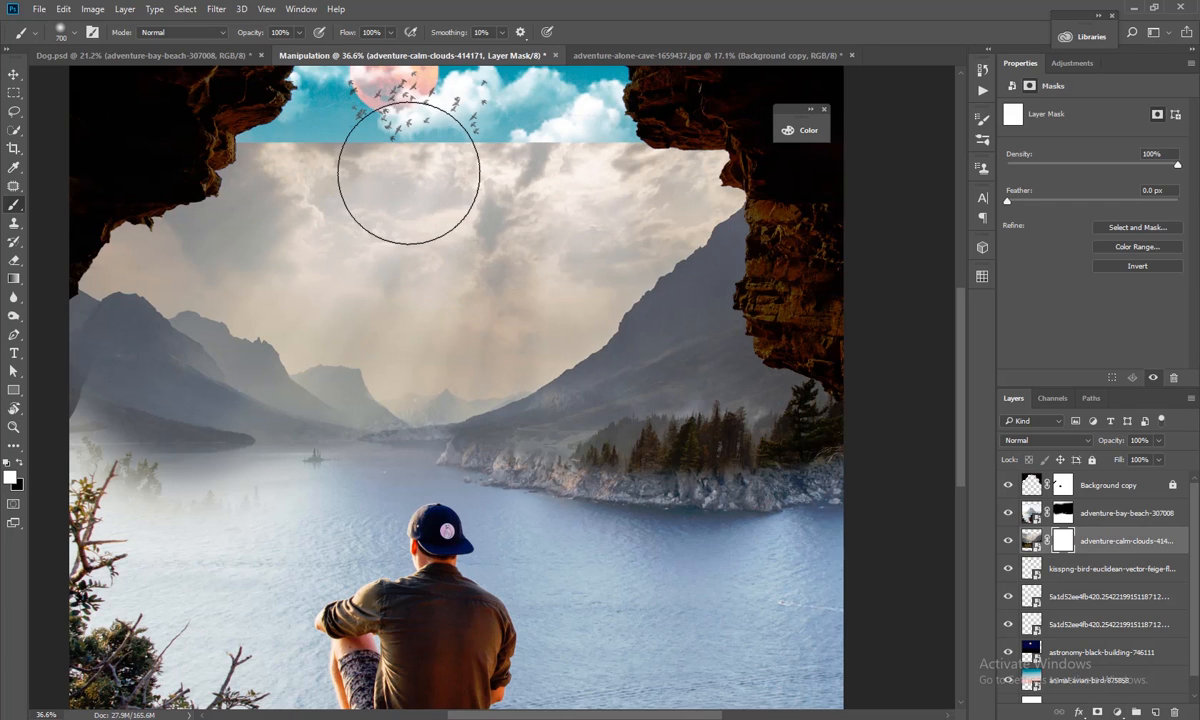
{"action": "key", "text": "x"}
{"action": "mouse_move", "coordinate": [249, 209]}
{"action": "left_mouse_down"}
{"action": "mouse_move", "coordinate": [220, 224]}
{"action": "mouse_move", "coordinate": [103, 359]}
{"action": "mouse_move", "coordinate": [53, 361]}
{"action": "mouse_move", "coordinate": [105, 405]}
{"action": "mouse_move", "coordinate": [306, 348]}
{"action": "mouse_move", "coordinate": [278, 374]}
{"action": "mouse_move", "coordinate": [263, 452]}
{"action": "mouse_move", "coordinate": [289, 413]}
{"action": "mouse_move", "coordinate": [300, 433]}
{"action": "mouse_move", "coordinate": [289, 376]}
{"action": "mouse_move", "coordinate": [313, 321]}
{"action": "left_mouse_up"}
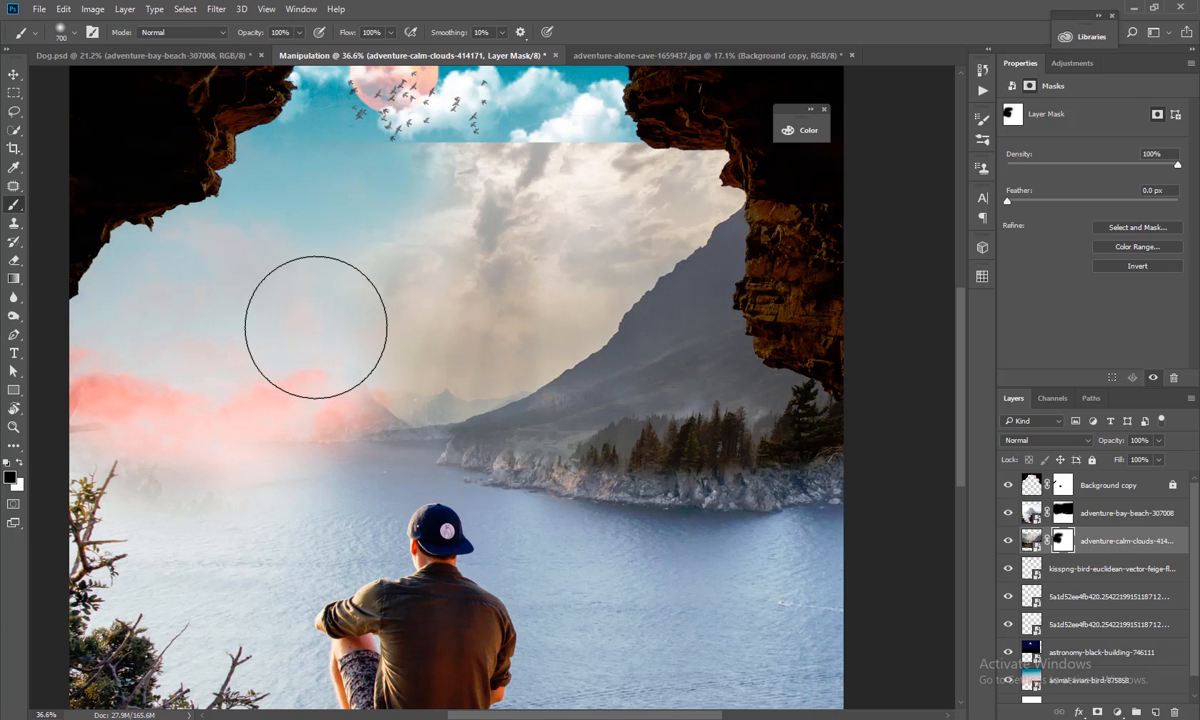
Mask out the remaining small peaks above the distant shoreline on the calm-clouds layer with a 200 px brush
{"action": "key", "text": "bracketleft"}
{"action": "key", "text": "bracketleft"}
{"action": "key", "text": "bracketleft"}
{"action": "key", "text": "bracketleft"}
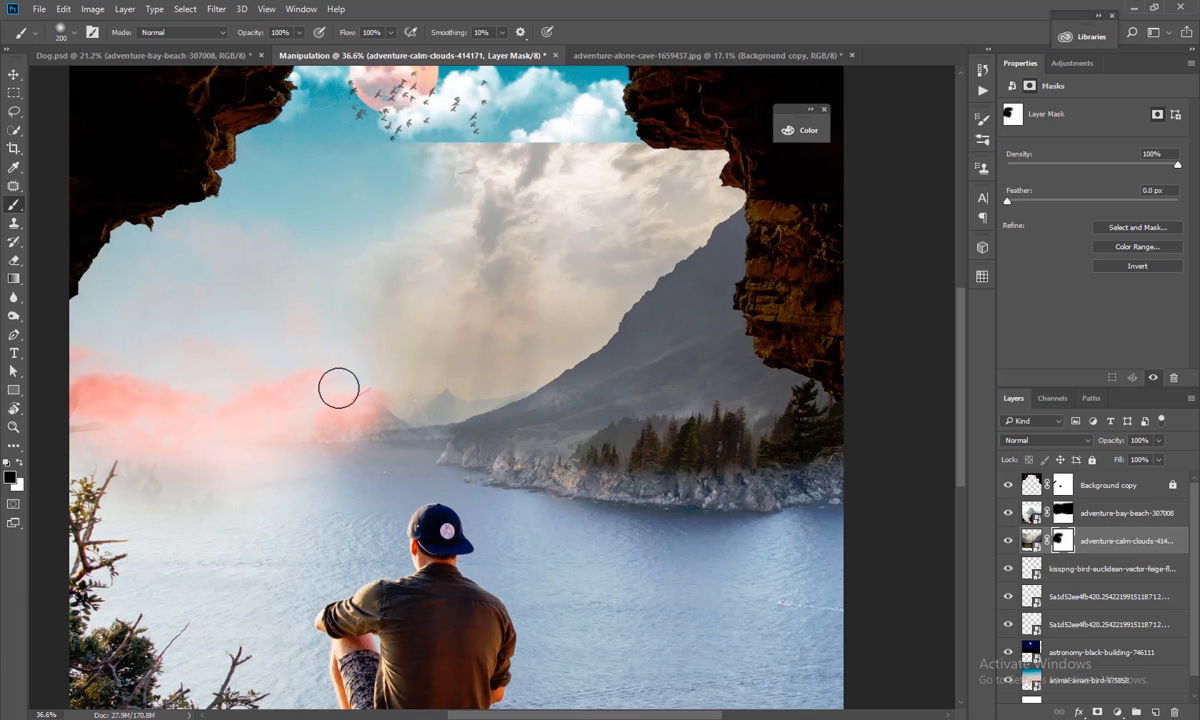
{"action": "mouse_move", "coordinate": [339, 388]}
{"action": "left_mouse_down"}
{"action": "mouse_move", "coordinate": [387, 405]}
{"action": "mouse_move", "coordinate": [374, 408]}
{"action": "mouse_move", "coordinate": [379, 460]}
{"action": "mouse_move", "coordinate": [394, 448]}
{"action": "mouse_move", "coordinate": [400, 473]}
{"action": "mouse_move", "coordinate": [437, 415]}
{"action": "left_mouse_up"}
{"action": "mouse_move", "coordinate": [469, 359]}
{"action": "left_mouse_down"}
{"action": "mouse_move", "coordinate": [443, 381]}
{"action": "mouse_move", "coordinate": [308, 313]}
{"action": "left_mouse_up"}
Enlarge the brush and mask out more of the grey clouds in the middle of the calm-clouds sky
{"action": "scroll", "coordinate": [427, 347], "scroll_direction": "up", "scroll_amount": 5}
{"action": "key", "text": "bracketright"}
{"action": "key", "text": "bracketright"}
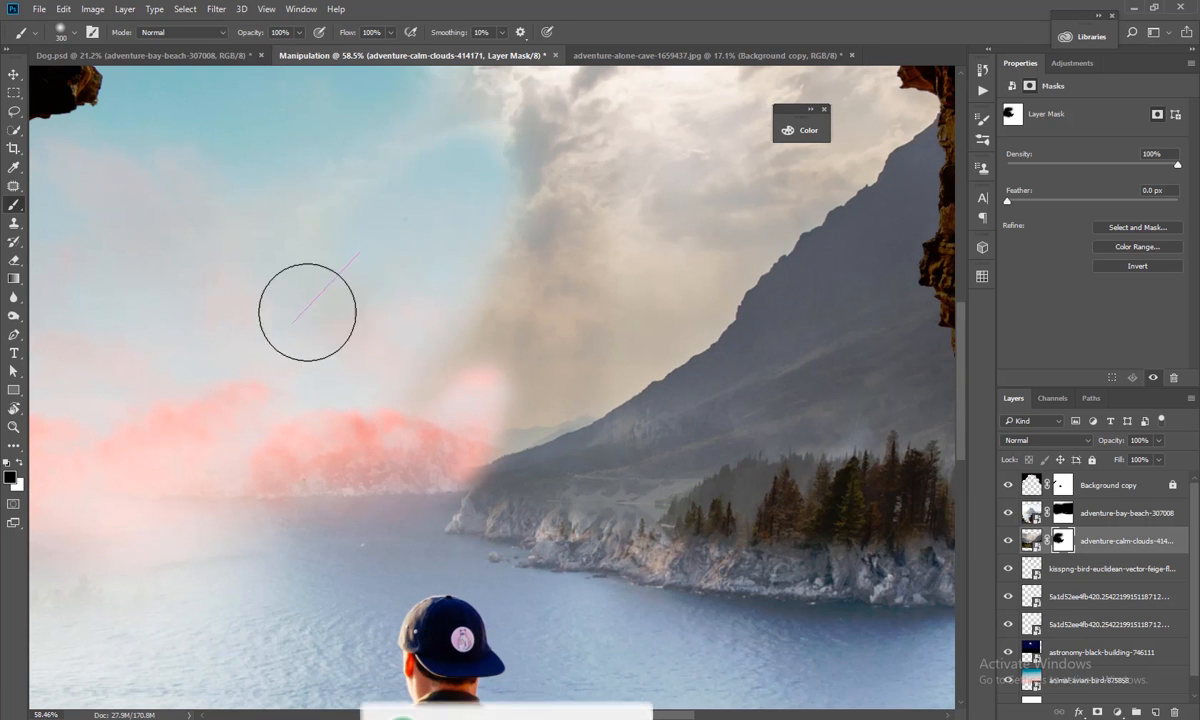
{"action": "key", "text": "bracketright"}
{"action": "key", "text": "bracketright"}
{"action": "key", "text": "bracketright"}
{"action": "left_click_drag", "start_coordinate": [526, 110], "coordinate": [471, 233]}
Mask out the calm-clouds sky along the lower slope of the big mountain with 300 px and 200 px brushes
{"action": "key", "text": "bracketleft"}
{"action": "key", "text": "bracketleft"}
{"action": "key", "text": "bracketleft"}
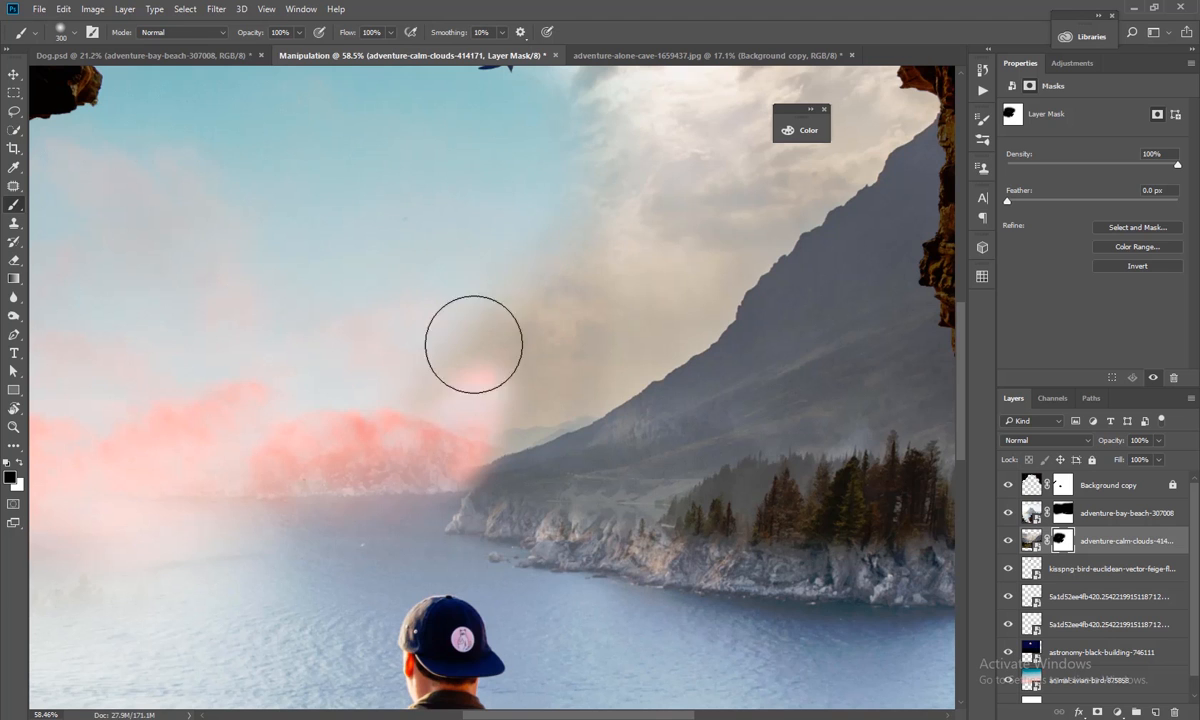
{"action": "mouse_move", "coordinate": [473, 344]}
{"action": "left_mouse_down"}
{"action": "mouse_move", "coordinate": [503, 370]}
{"action": "mouse_move", "coordinate": [481, 407]}
{"action": "mouse_move", "coordinate": [510, 411]}
{"action": "mouse_move", "coordinate": [577, 355]}
{"action": "mouse_move", "coordinate": [659, 214]}
{"action": "left_mouse_up"}
{"action": "key", "text": "bracketleft"}
{"action": "key", "text": "bracketleft"}
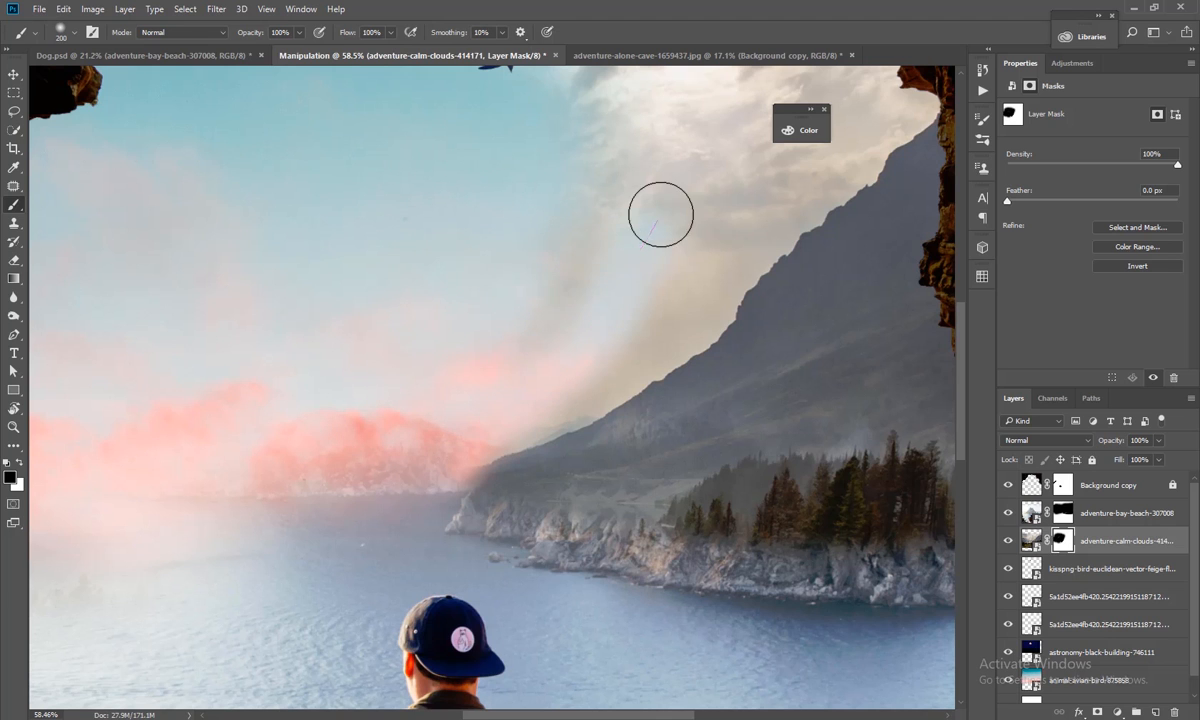
{"action": "scroll", "coordinate": [576, 241], "scroll_direction": "down", "scroll_amount": 6}
{"action": "left_click_drag", "start_coordinate": [572, 197], "coordinate": [500, 275]}
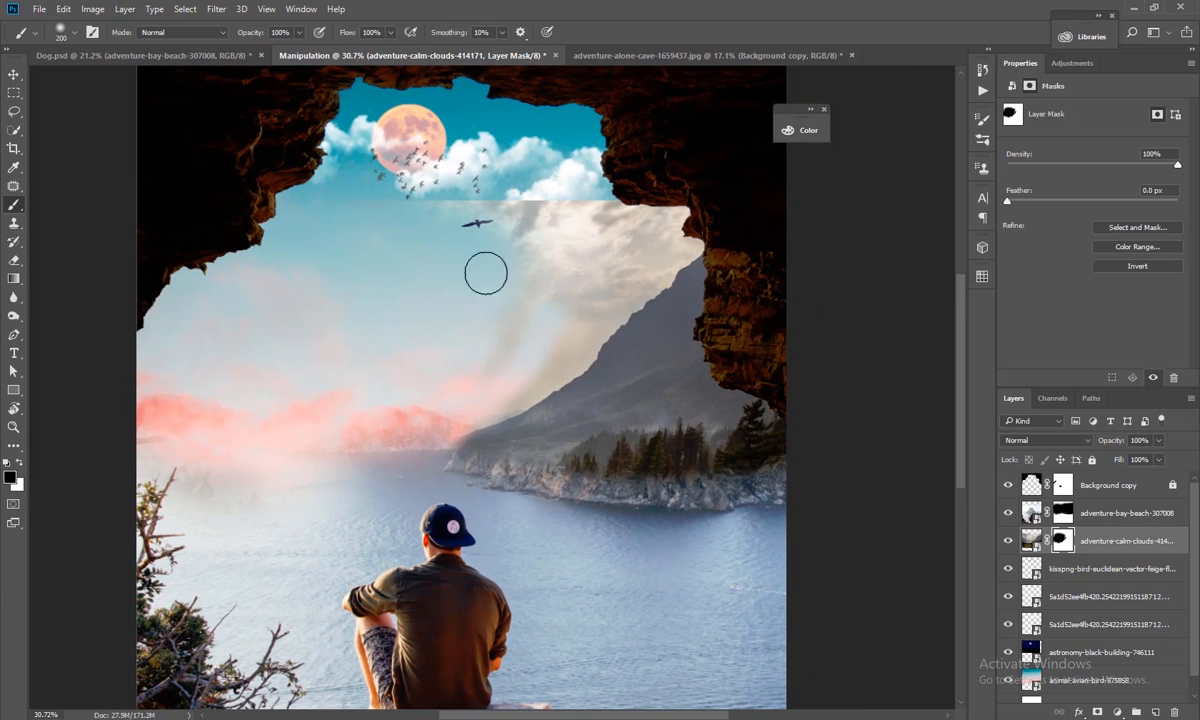
Mask out the rest of the calm-clouds sky and refine the mask along the mountain ridge, reducing the brush to 100 px
{"action": "key", "text": "bracketright"}
{"action": "key", "text": "bracketright"}
{"action": "key", "text": "bracketright"}
{"action": "mouse_move", "coordinate": [448, 190]}
{"action": "left_mouse_down"}
{"action": "mouse_move", "coordinate": [504, 220]}
{"action": "mouse_move", "coordinate": [619, 206]}
{"action": "mouse_move", "coordinate": [560, 273]}
{"action": "mouse_move", "coordinate": [469, 343]}
{"action": "mouse_move", "coordinate": [541, 360]}
{"action": "mouse_move", "coordinate": [573, 320]}
{"action": "mouse_move", "coordinate": [656, 266]}
{"action": "left_mouse_up"}
{"action": "key", "text": "bracketleft"}
{"action": "key", "text": "bracketleft"}
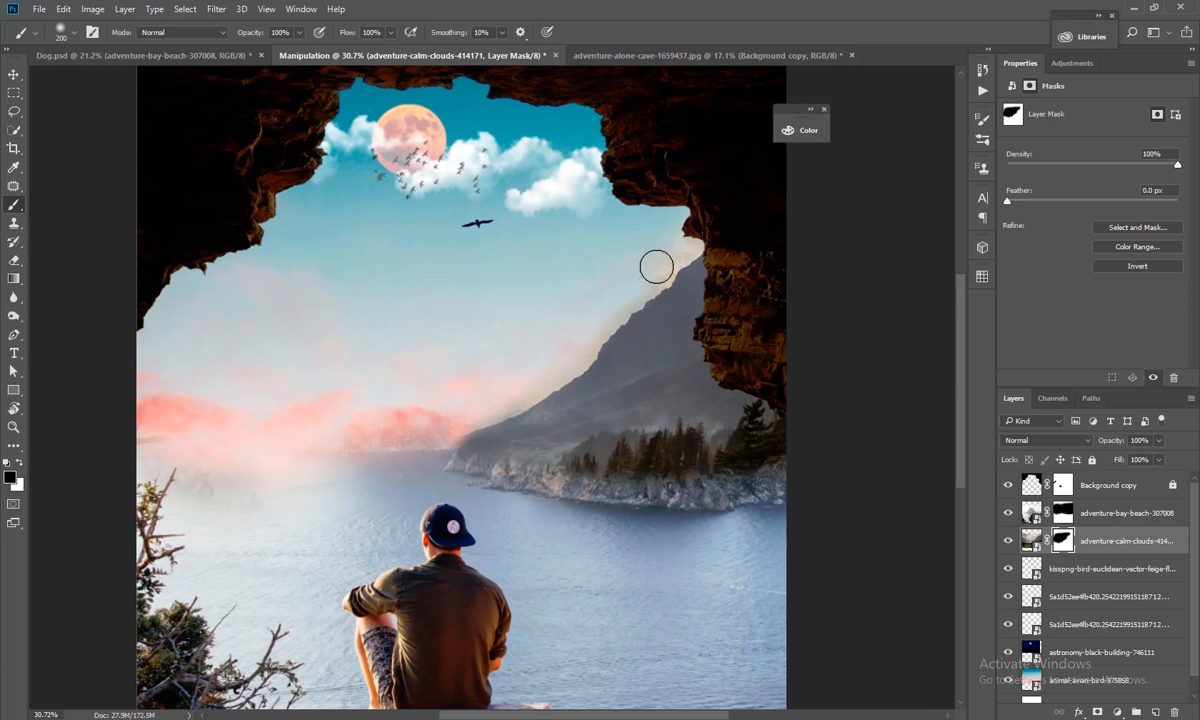
{"action": "scroll", "coordinate": [641, 257], "scroll_direction": "up", "scroll_amount": 3}
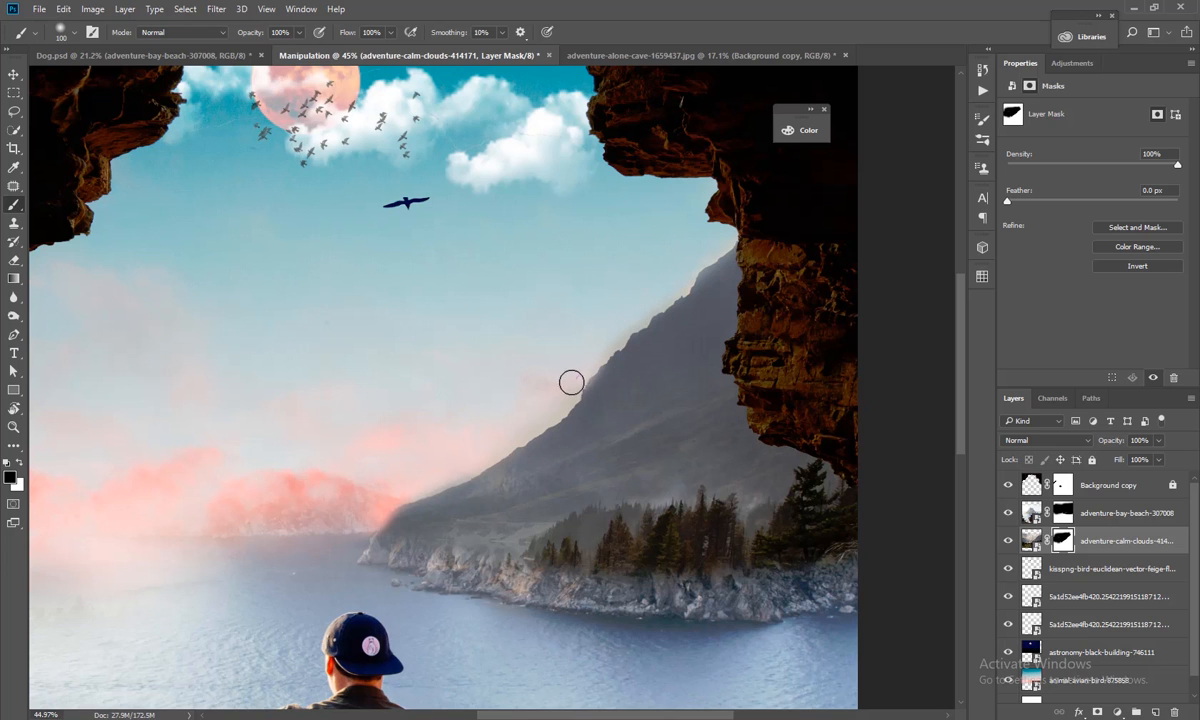
{"action": "scroll", "coordinate": [504, 404], "scroll_direction": "down", "scroll_amount": 5}
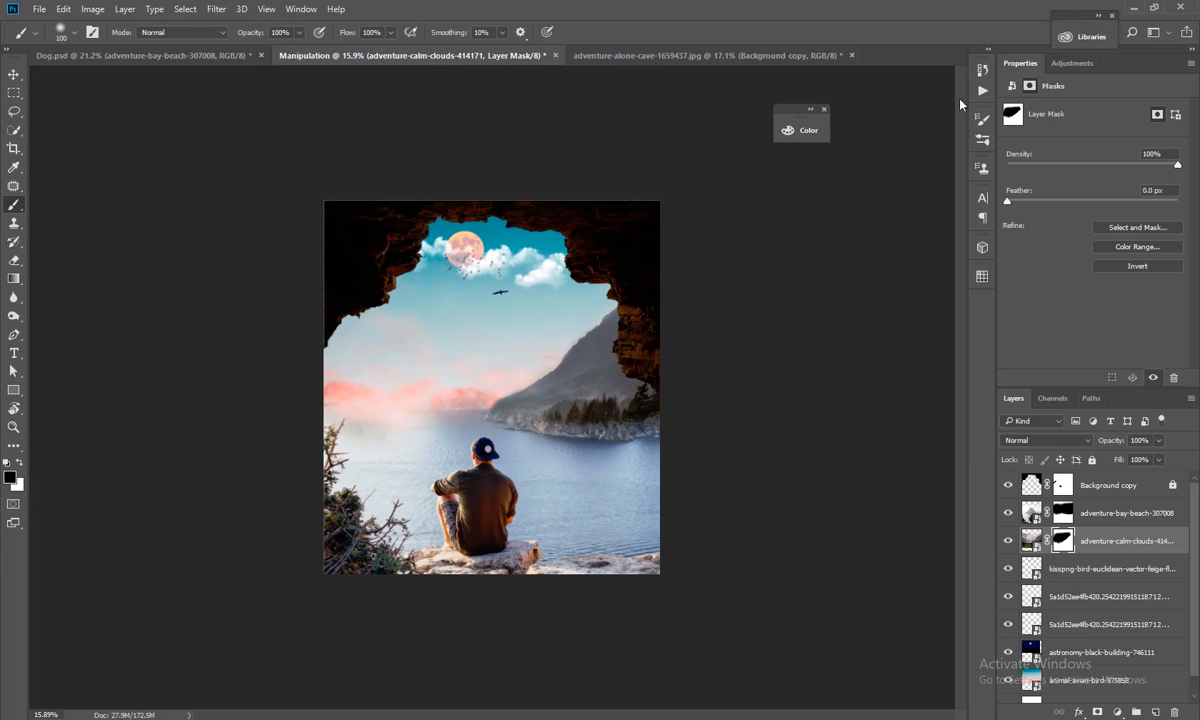
Place the architecture-australia-backlit-634010 image into the Manipulation document, enlarge it to about 74%, and flip it horizontally
{"action": "left_click", "coordinate": [1133, 7]}
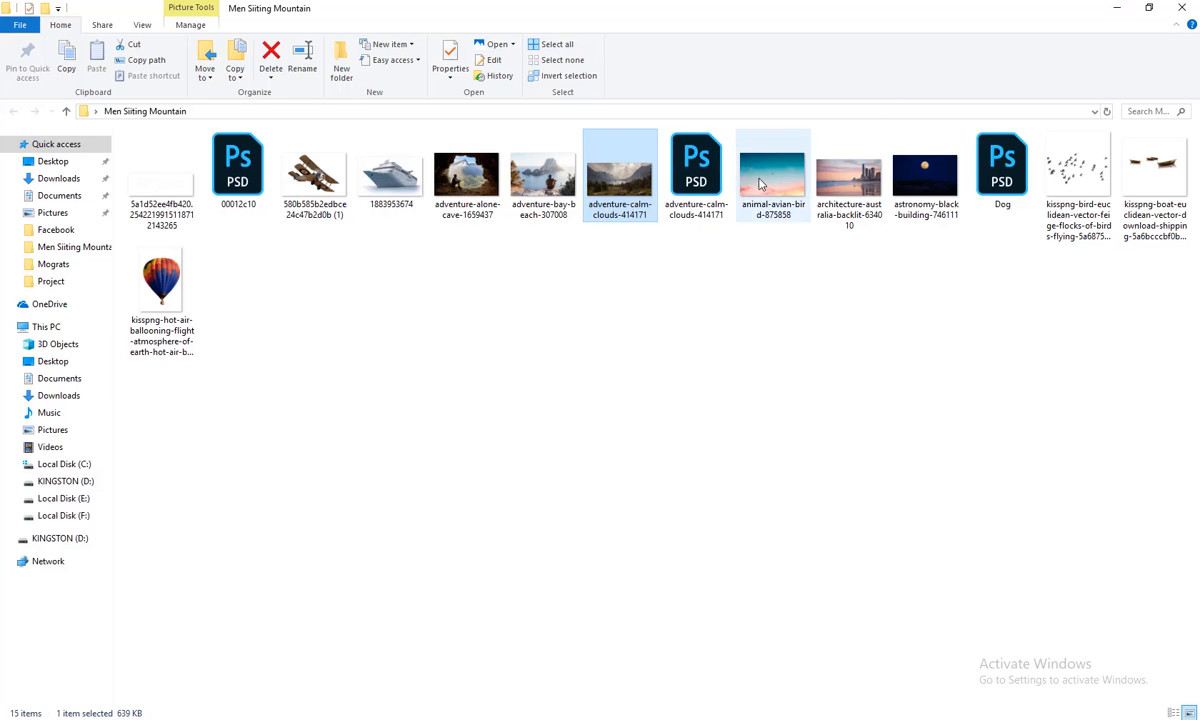
{"action": "left_click_drag", "start_coordinate": [849, 180], "coordinate": [345, 415]}
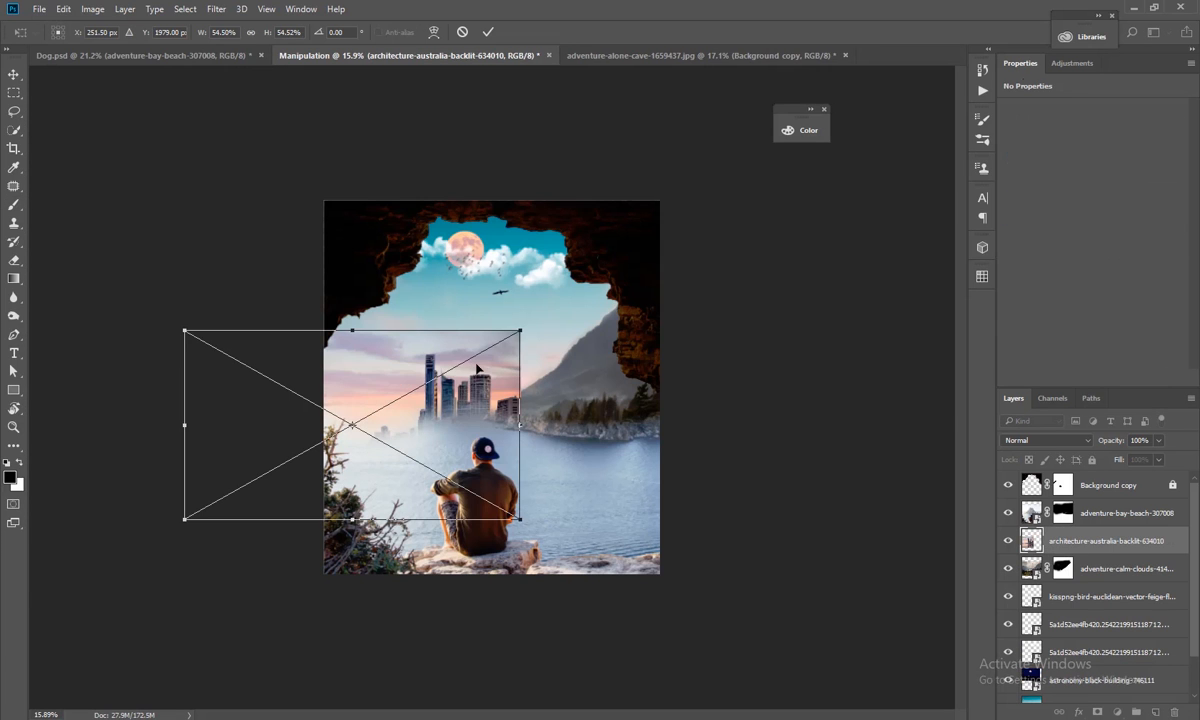
{"action": "left_click_drag", "start_coordinate": [520, 331], "coordinate": [580, 297]}
{"action": "right_click", "coordinate": [543, 340]}
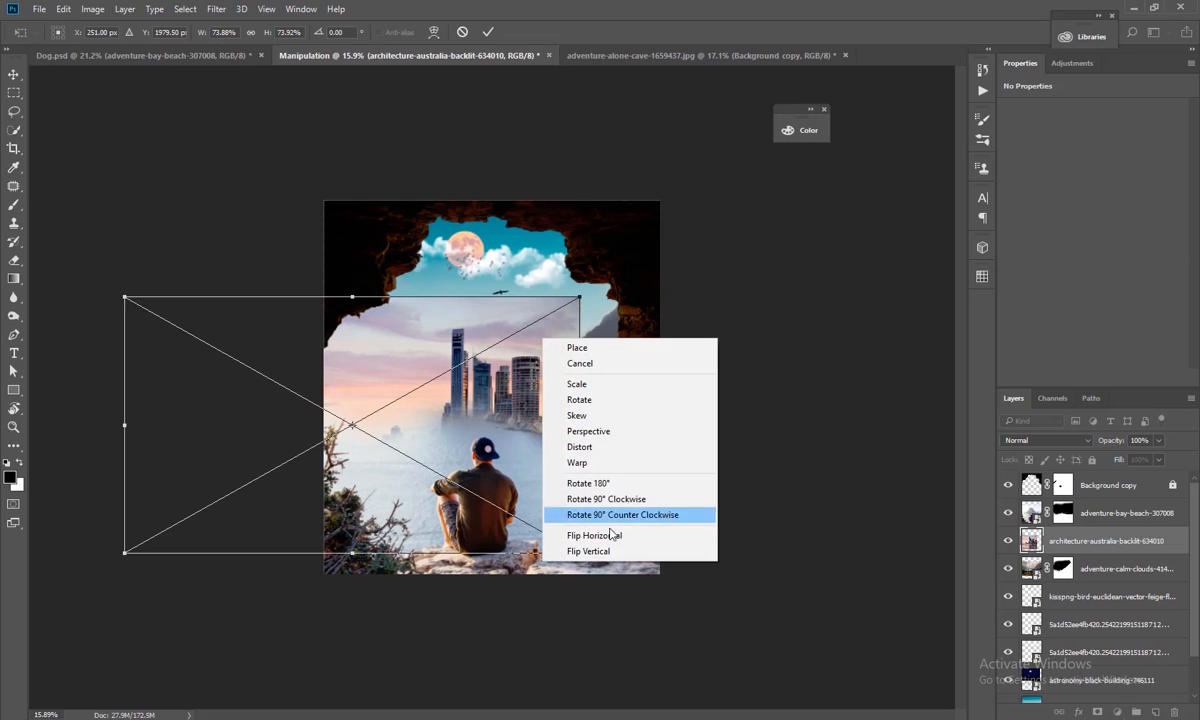
{"action": "left_click", "coordinate": [612, 535]}
Position the placed city image against the canvas's left edge, scale it to about 71.5%, and commit the placement
{"action": "left_click_drag", "start_coordinate": [351, 400], "coordinate": [551, 377]}
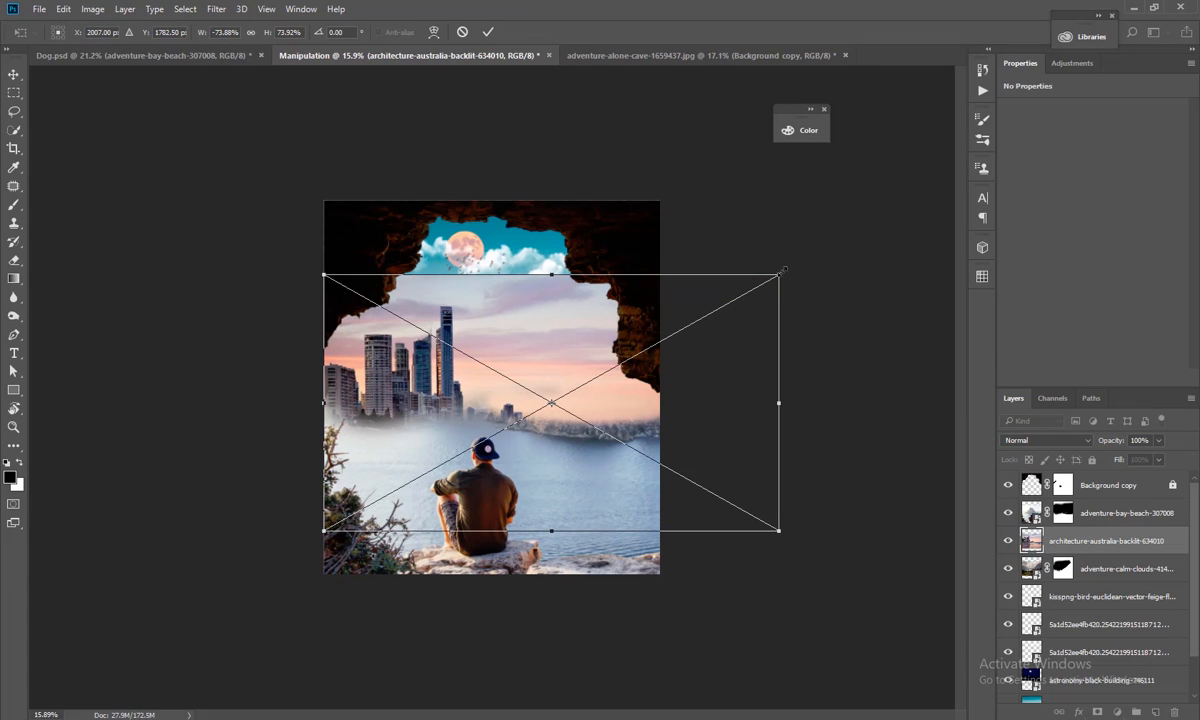
{"action": "left_click_drag", "start_coordinate": [783, 271], "coordinate": [775, 276]}
{"action": "left_click_drag", "start_coordinate": [728, 309], "coordinate": [719, 307]}
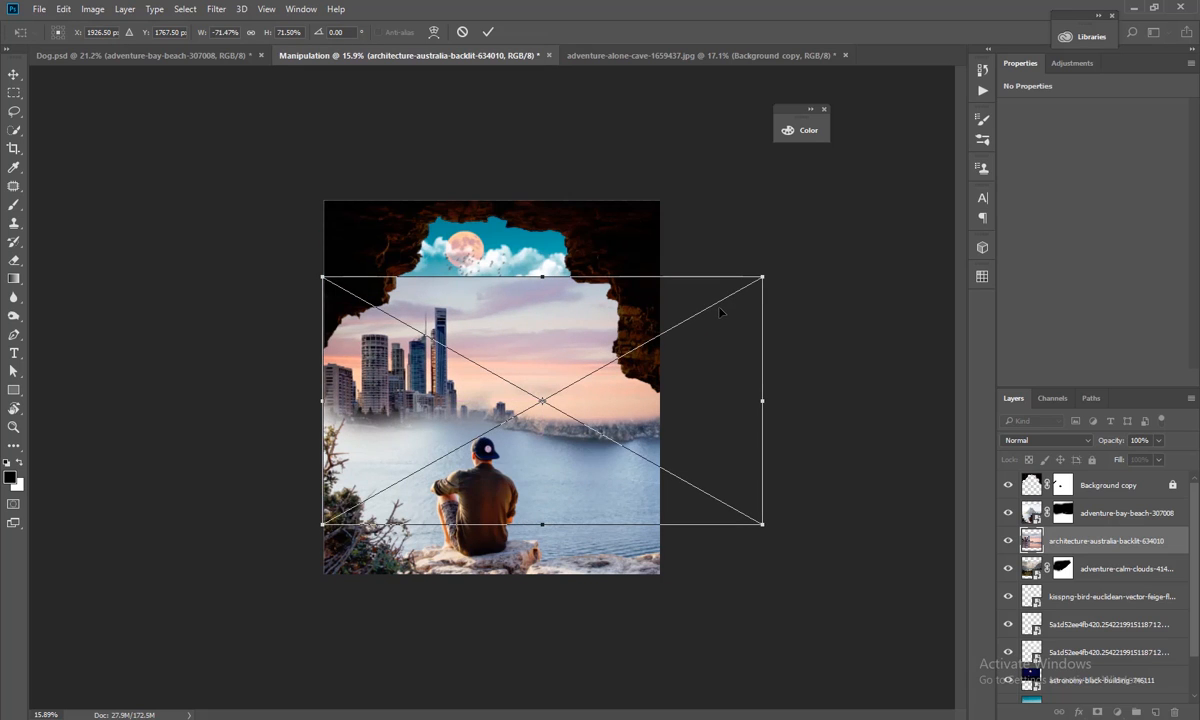
{"action": "key", "text": "Return"}
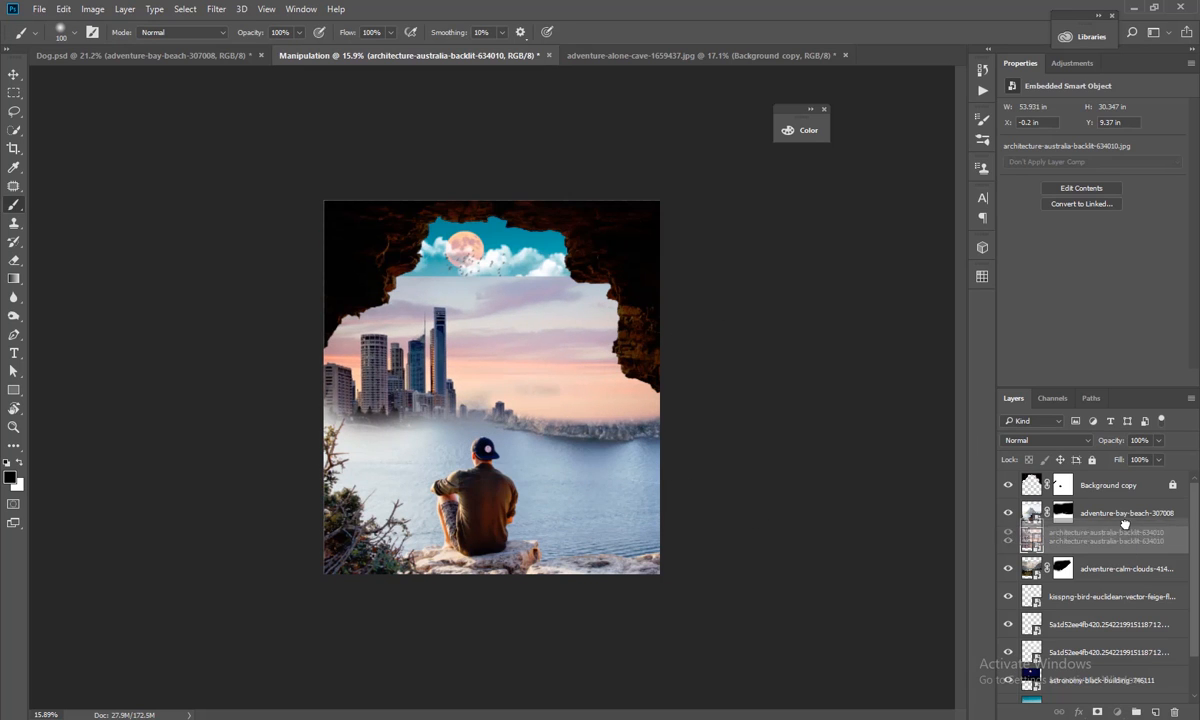
Move the city layer beneath the calm-clouds layer and shift it slightly up in the canvas
{"action": "left_click_drag", "start_coordinate": [1122, 512], "coordinate": [1134, 572]}
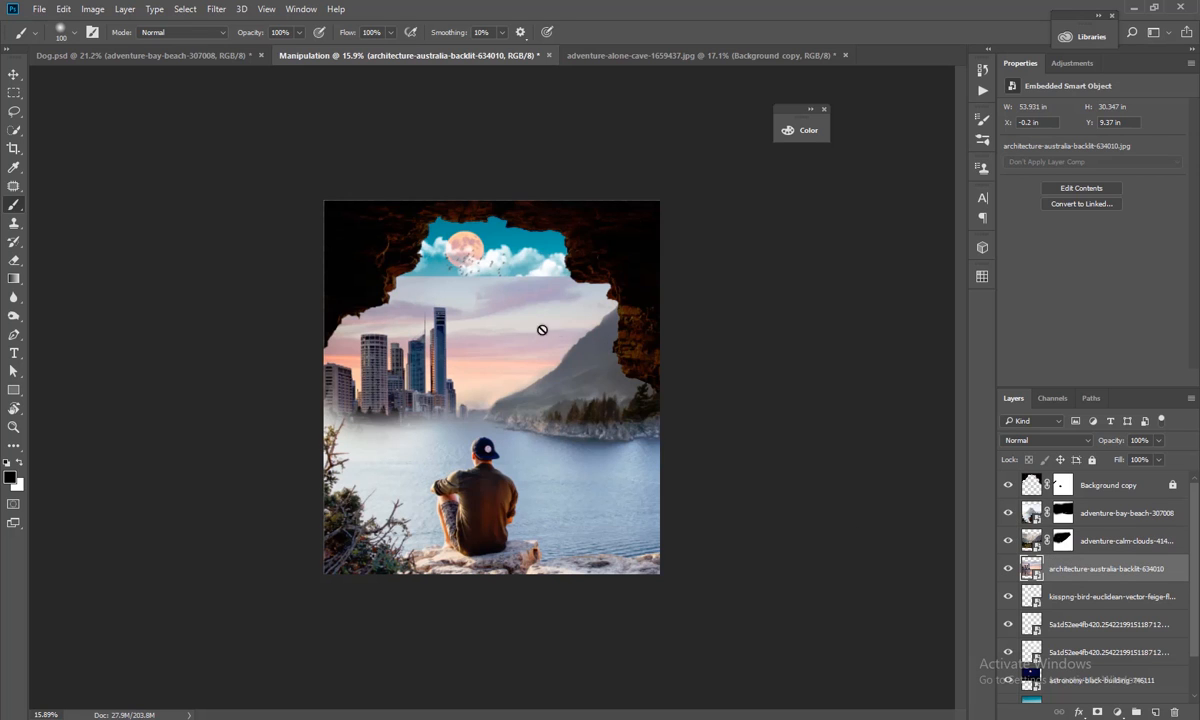
{"action": "left_click", "coordinate": [12, 75]}
{"action": "scroll", "coordinate": [337, 347], "scroll_direction": "up", "scroll_amount": 3}
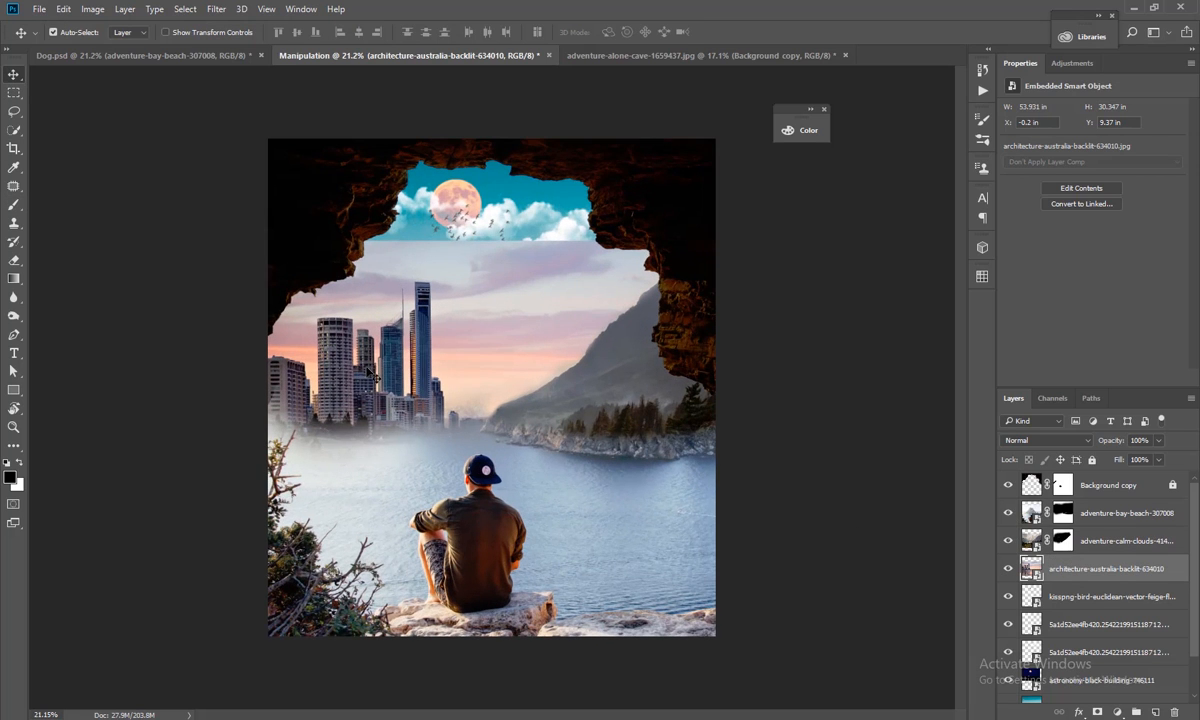
{"action": "left_click_drag", "start_coordinate": [364, 367], "coordinate": [367, 361]}
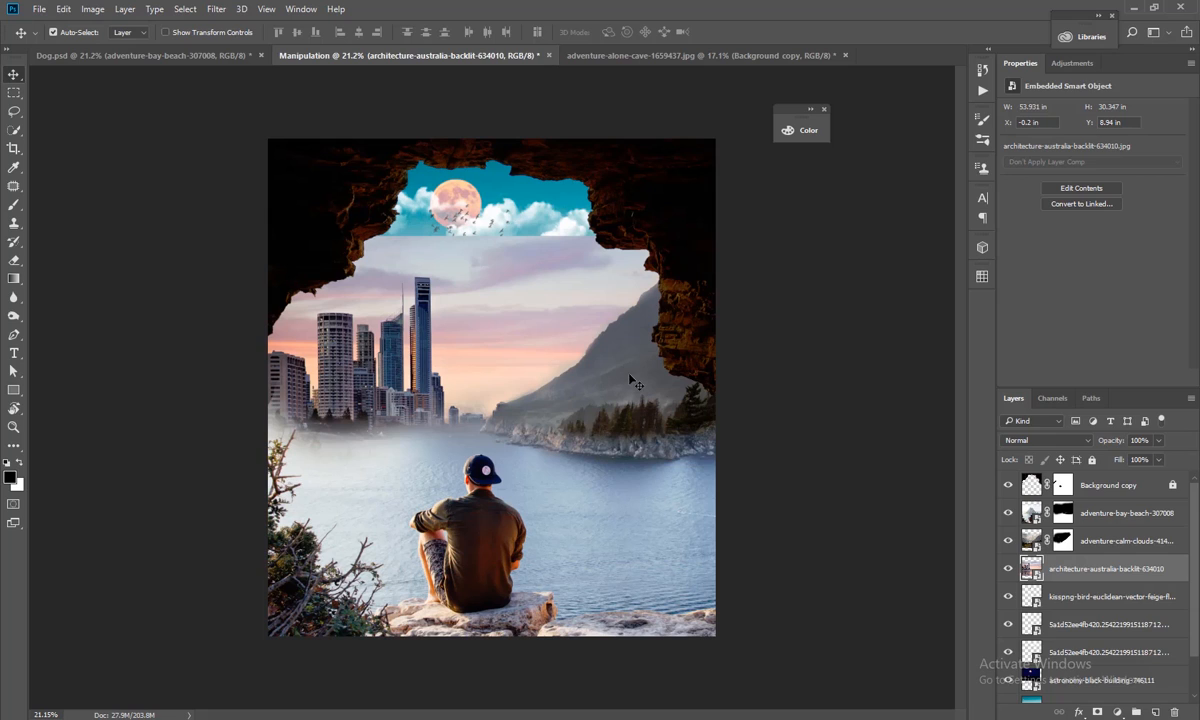
Add a layer mask to the city layer and paint out its upper sky in black with a soft 800 px brush
{"action": "left_click", "coordinate": [1096, 712]}
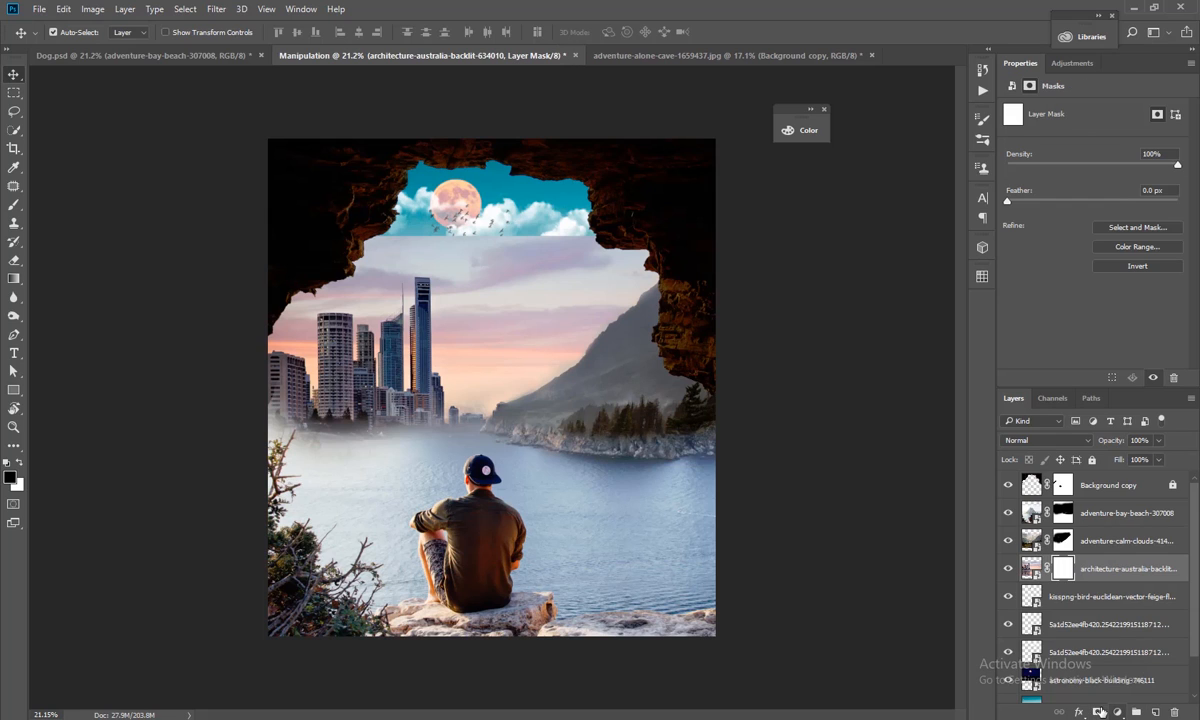
{"action": "key", "text": "b"}
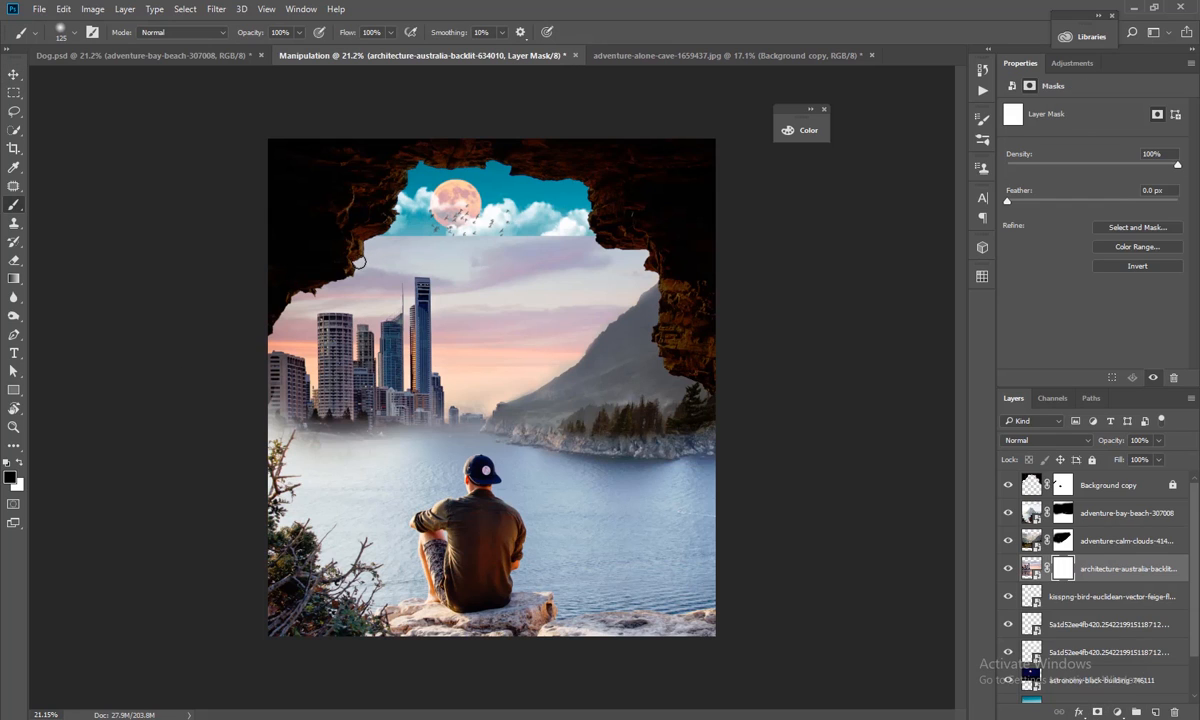
{"action": "key", "text": "bracketright"}
{"action": "key", "text": "bracketright"}
{"action": "mouse_move", "coordinate": [289, 254]}
{"action": "left_mouse_down"}
{"action": "mouse_move", "coordinate": [410, 215]}
{"action": "mouse_move", "coordinate": [595, 214]}
{"action": "mouse_move", "coordinate": [572, 230]}
{"action": "mouse_move", "coordinate": [582, 238]}
{"action": "left_mouse_up"}
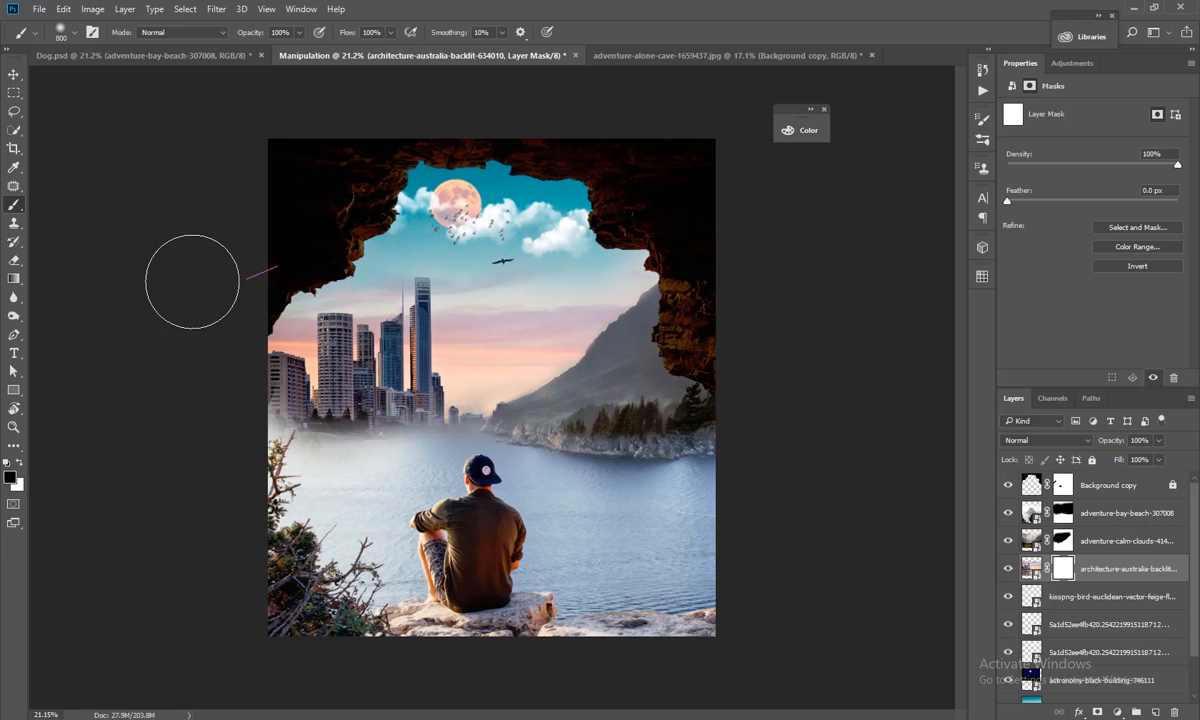
Paint out the fog at the foot of the skyscrapers on the adventure-bay-beach layer's mask with a 300 px brush
{"action": "left_click", "coordinate": [18, 75]}
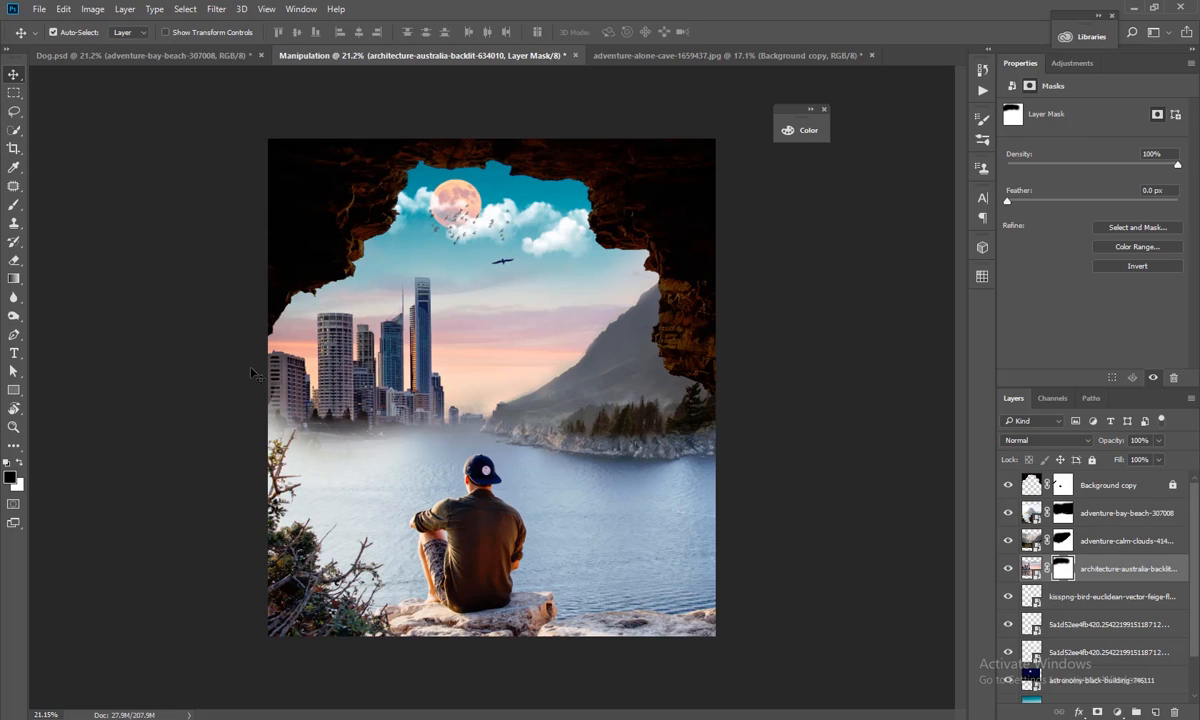
{"action": "left_click", "coordinate": [410, 498]}
{"action": "left_click", "coordinate": [1056, 513]}
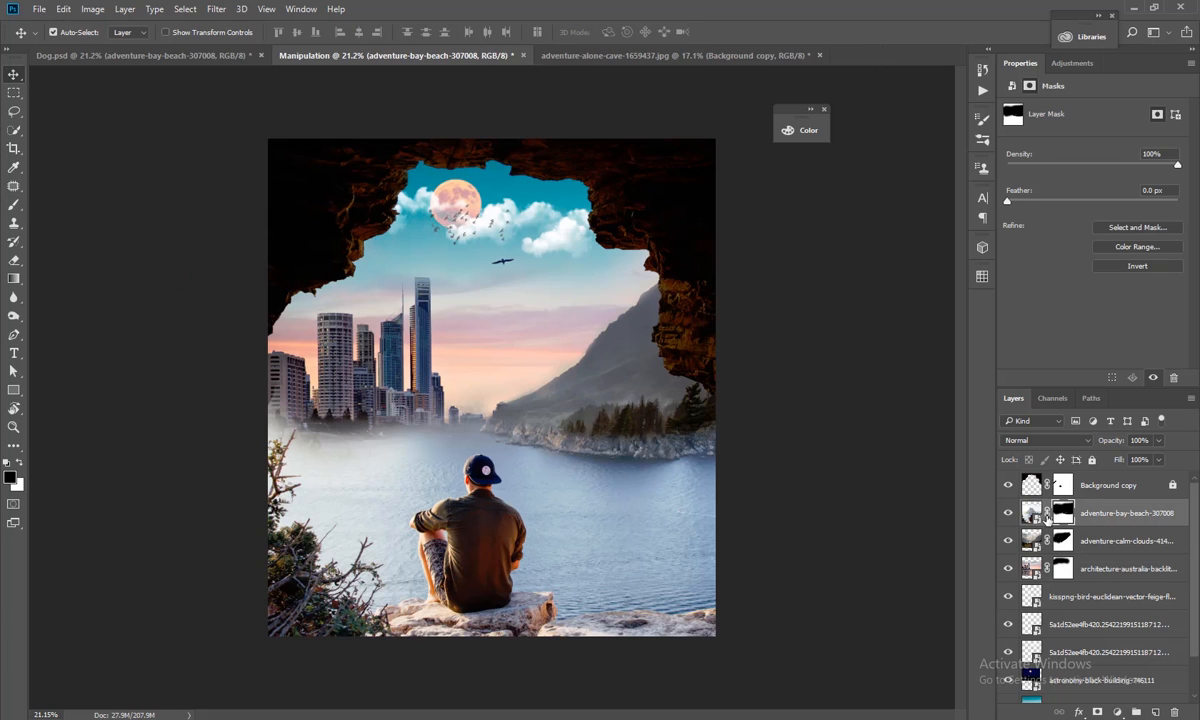
{"action": "key", "text": "b"}
{"action": "scroll", "coordinate": [268, 402], "scroll_direction": "up", "scroll_amount": 2}
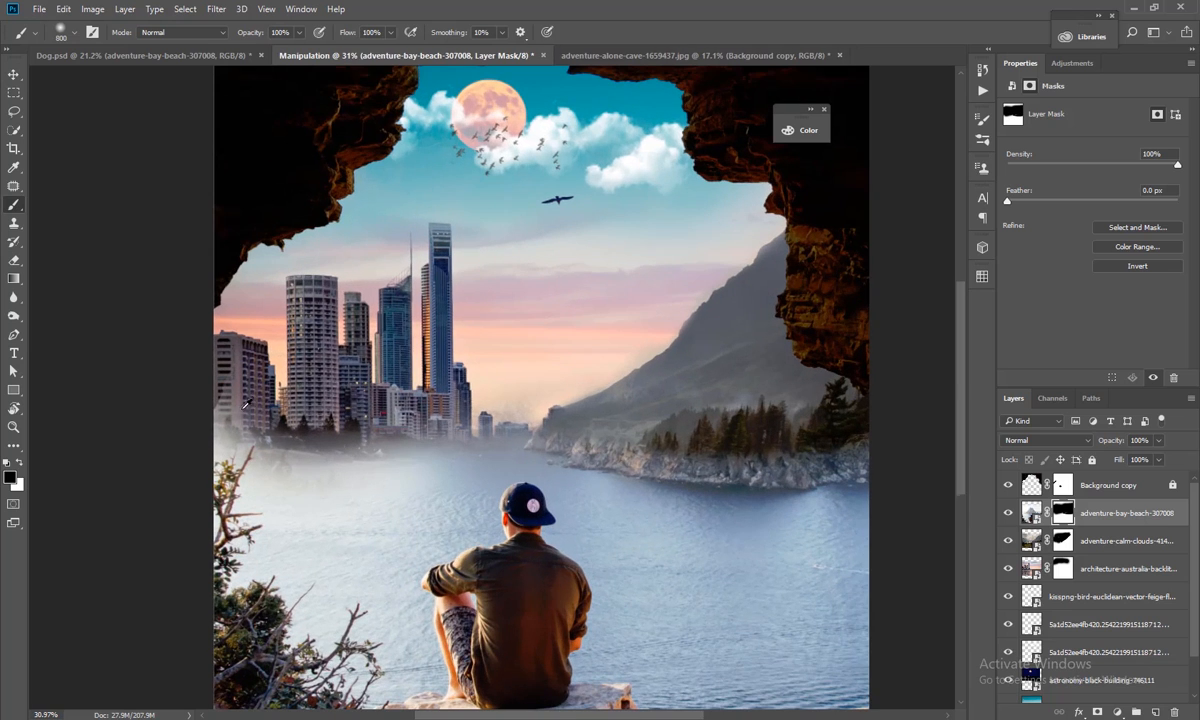
{"action": "key", "text": "bracketleft"}
{"action": "key", "text": "bracketleft"}
{"action": "key", "text": "bracketleft"}
{"action": "key", "text": "bracketleft"}
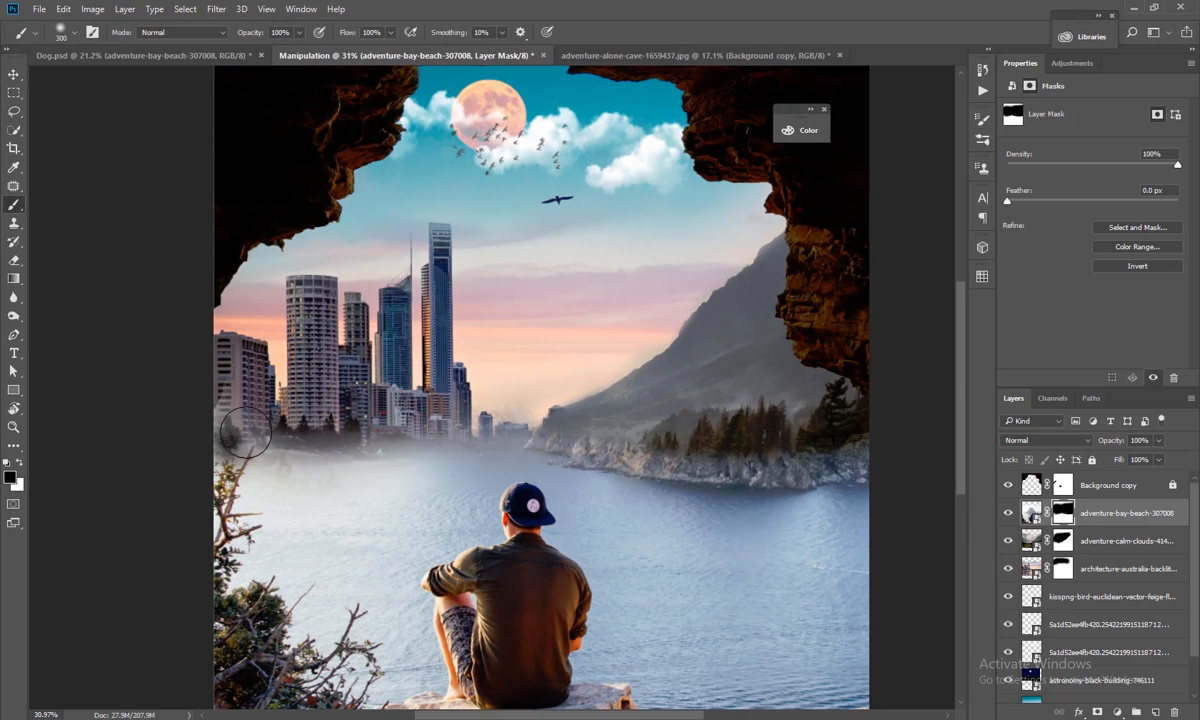
{"action": "mouse_move", "coordinate": [293, 430]}
{"action": "left_mouse_down"}
{"action": "mouse_move", "coordinate": [194, 462]}
{"action": "mouse_move", "coordinate": [441, 413]}
{"action": "left_mouse_up"}
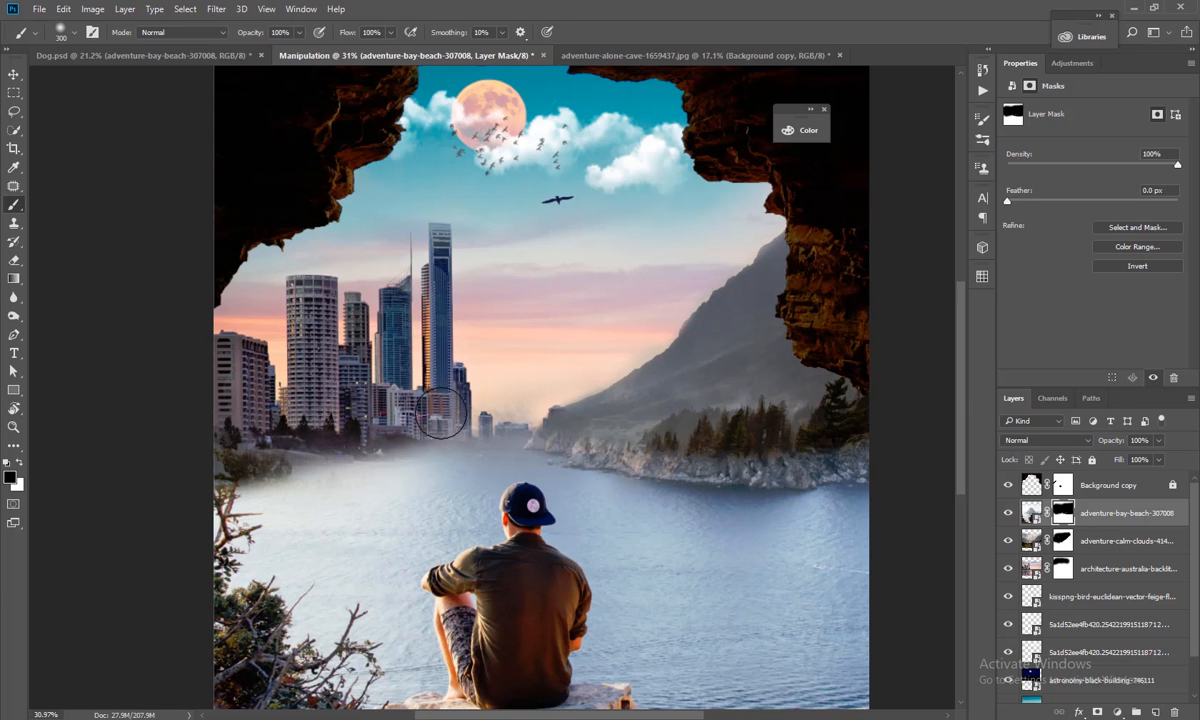
Reveal more of the city's waterfront by painting the beach layer's mask down into the misty water with smaller brushes
{"action": "scroll", "coordinate": [372, 423], "scroll_direction": "up", "scroll_amount": 3}
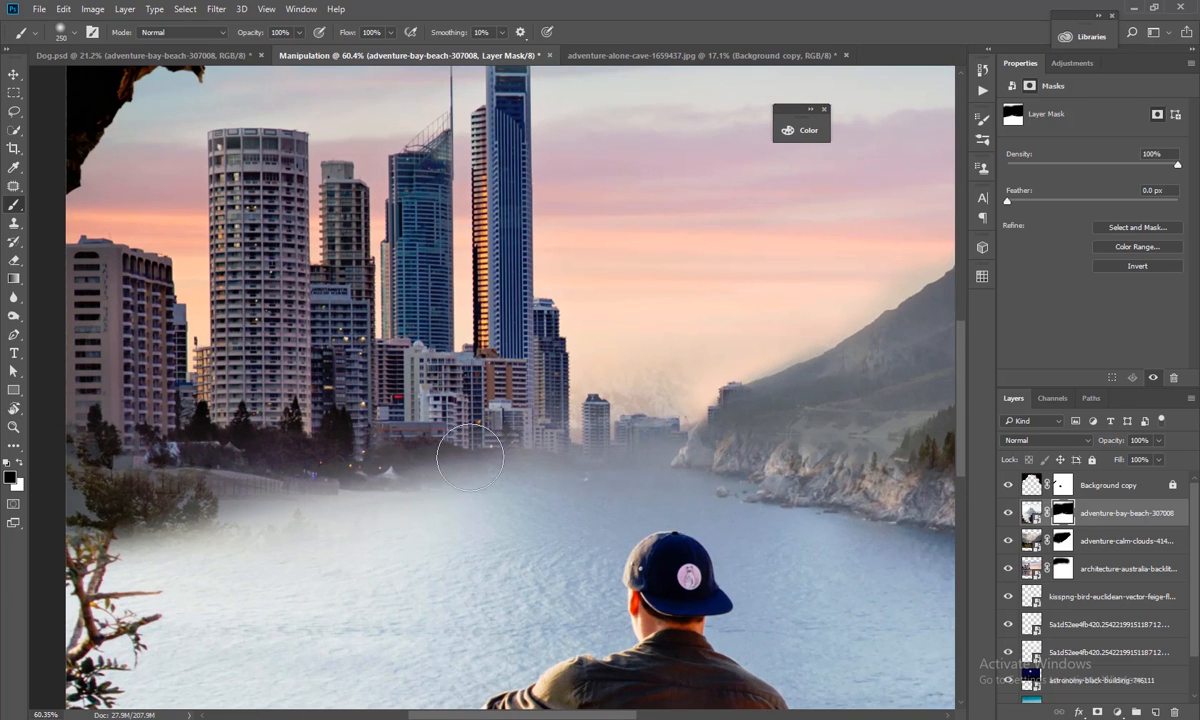
{"action": "mouse_move", "coordinate": [560, 437]}
{"action": "left_mouse_down"}
{"action": "mouse_move", "coordinate": [315, 510]}
{"action": "mouse_move", "coordinate": [83, 545]}
{"action": "left_mouse_up"}
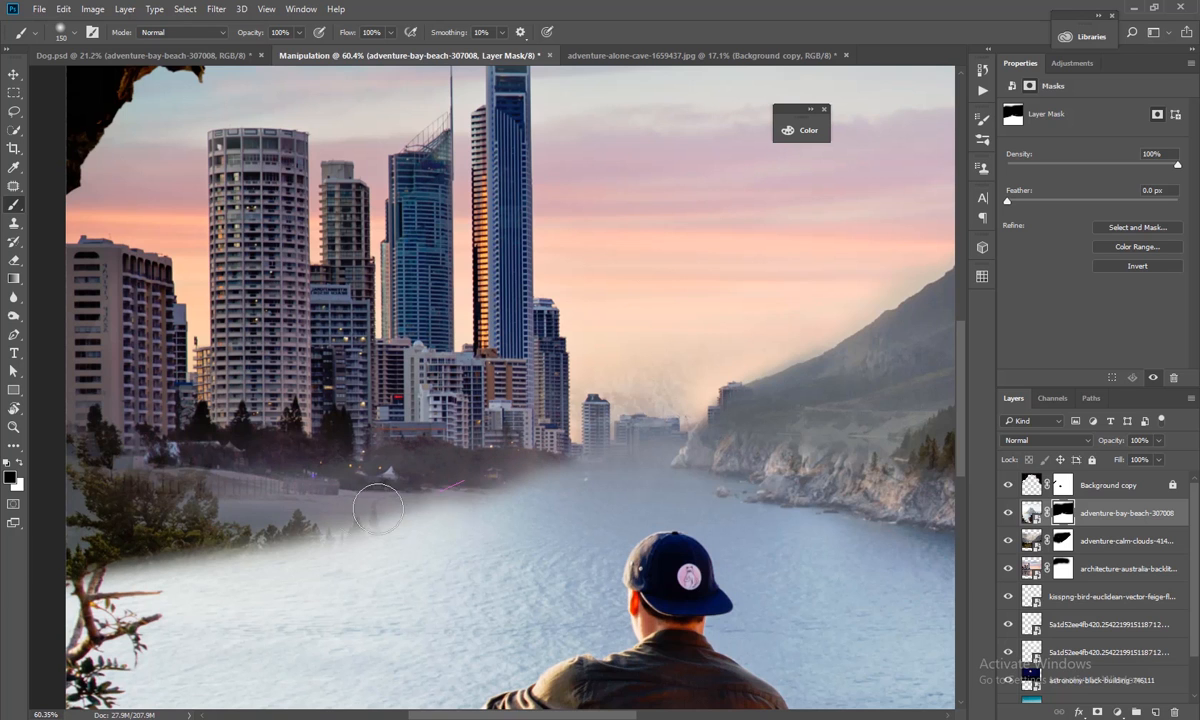
{"action": "scroll", "coordinate": [370, 461], "scroll_direction": "down", "scroll_amount": 4}
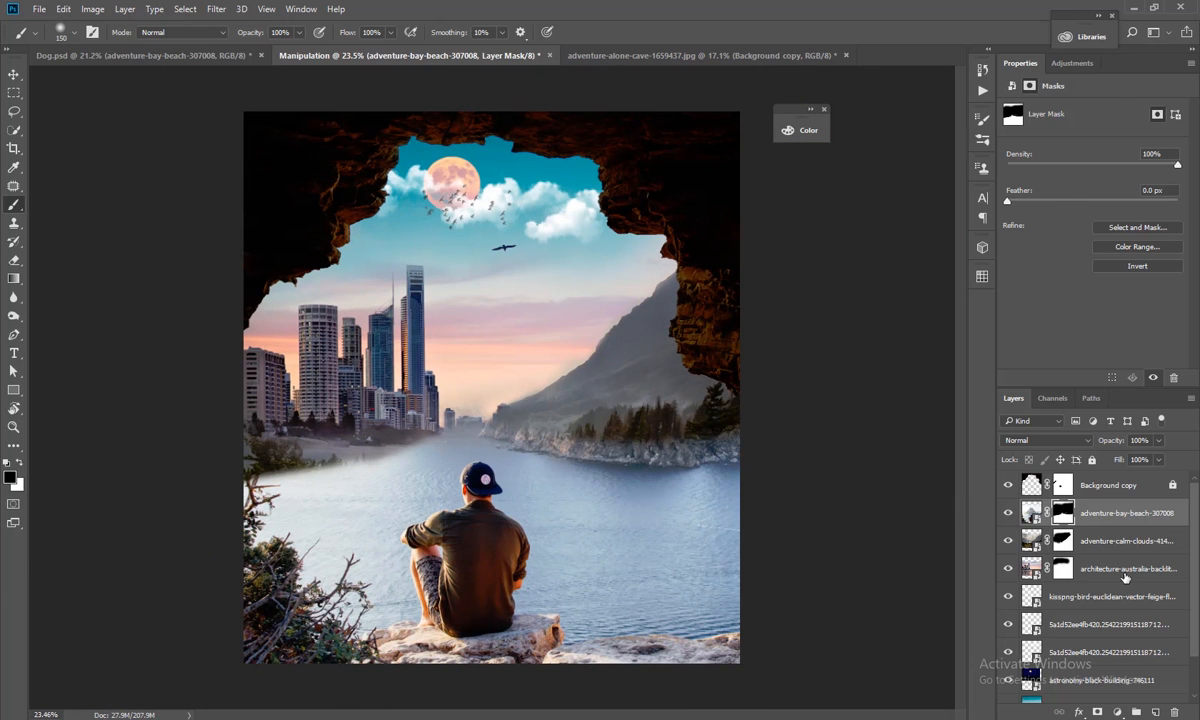
Scale the architecture-australia city layer down to about 41.9 × 23.6 in, keeping it behind the water at the cave's left
{"action": "left_click", "coordinate": [1124, 572]}
{"action": "key", "text": "ctrl+t"}
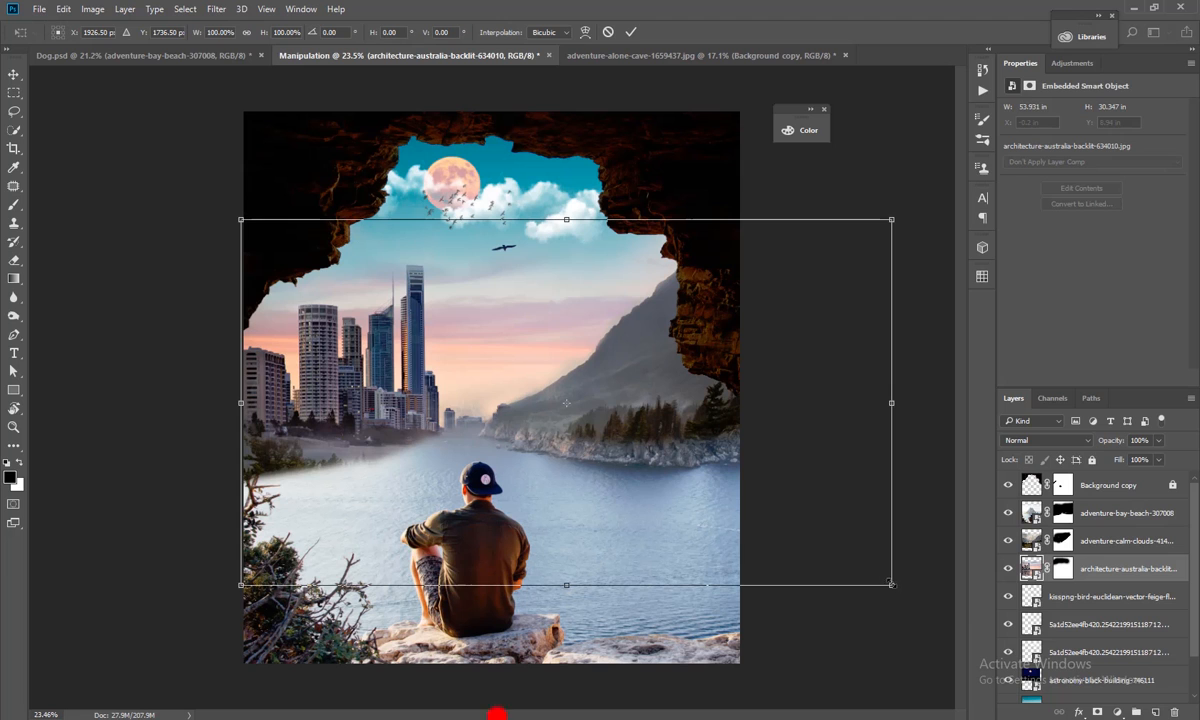
{"action": "mouse_move", "coordinate": [891, 583]}
{"action": "left_mouse_down"}
{"action": "mouse_move", "coordinate": [837, 545]}
{"action": "mouse_move", "coordinate": [712, 523]}
{"action": "mouse_move", "coordinate": [718, 501]}
{"action": "left_mouse_up"}
{"action": "key", "text": "b"}
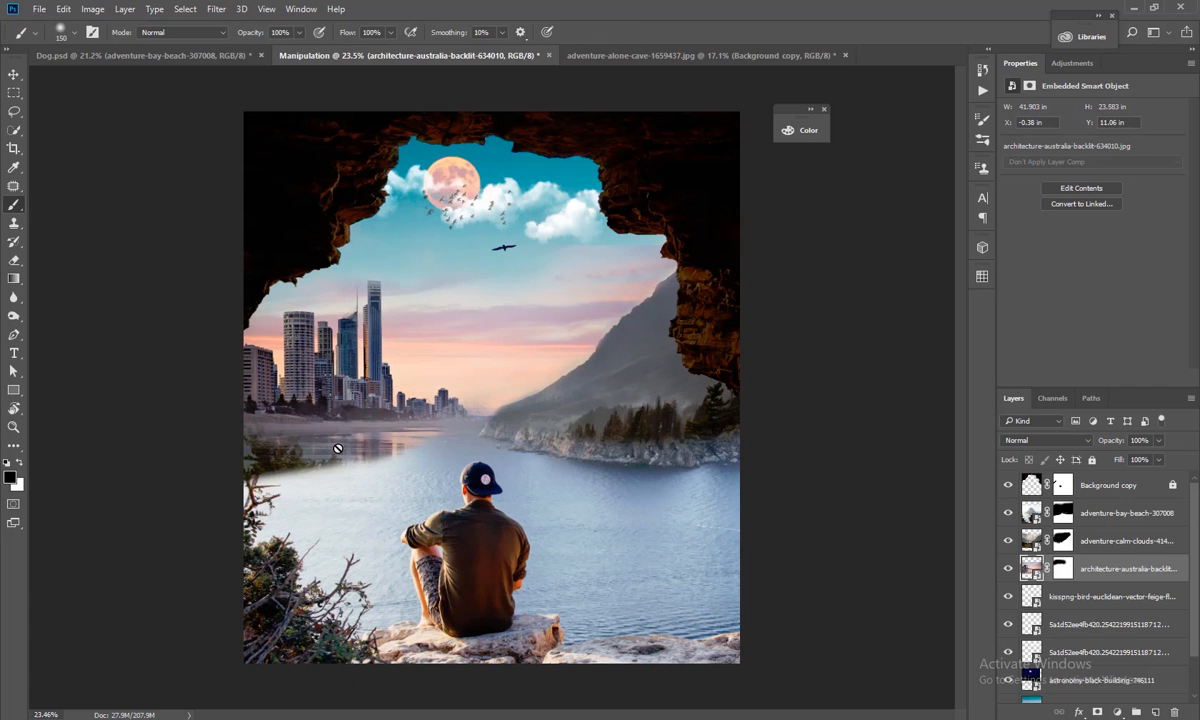
Paint out the misty water beside the seated man on the beach layer's mask with a soft 400 px brush
{"action": "left_click", "coordinate": [1059, 512]}
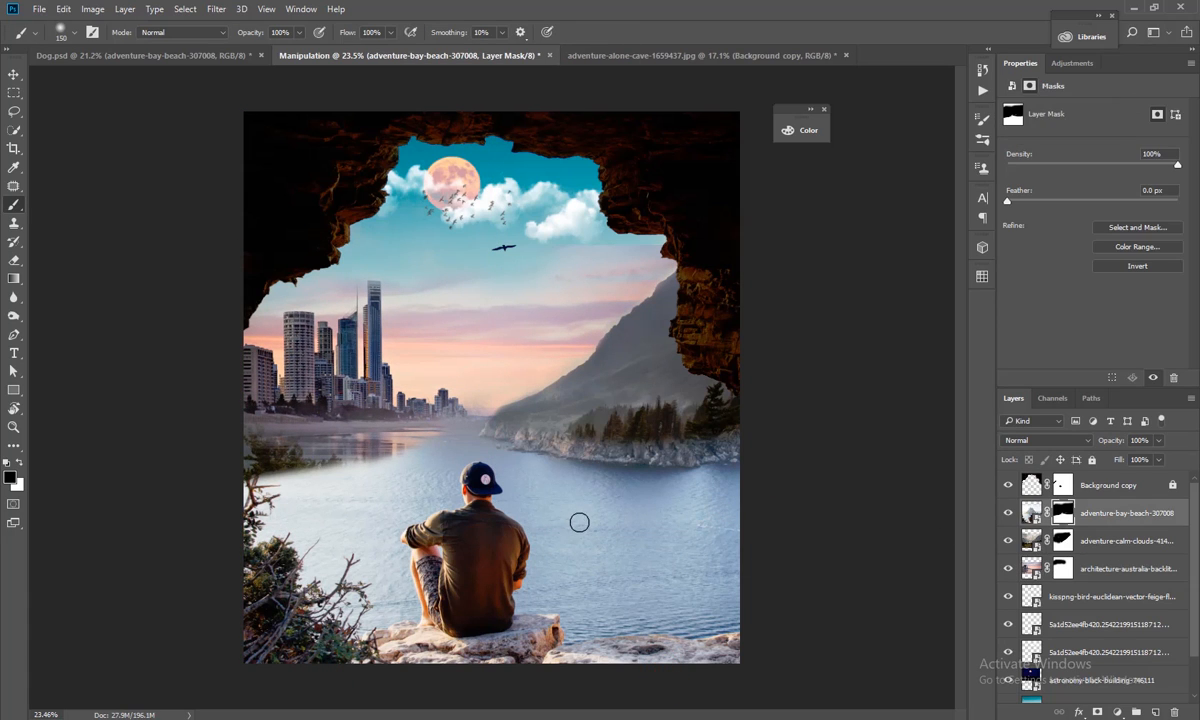
{"action": "scroll", "coordinate": [366, 470], "scroll_direction": "up", "scroll_amount": 3}
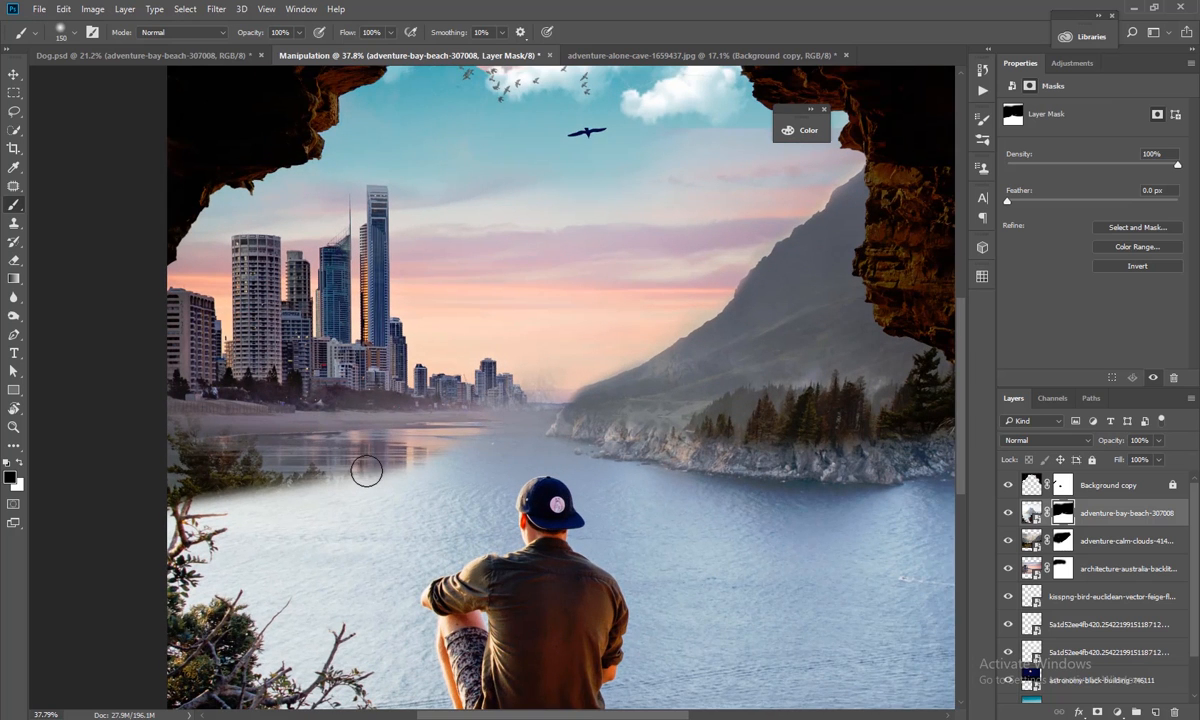
{"action": "key", "text": "bracketright"}
{"action": "key", "text": "bracketright"}
{"action": "key", "text": "bracketright"}
{"action": "left_click_drag", "start_coordinate": [456, 459], "coordinate": [337, 486]}
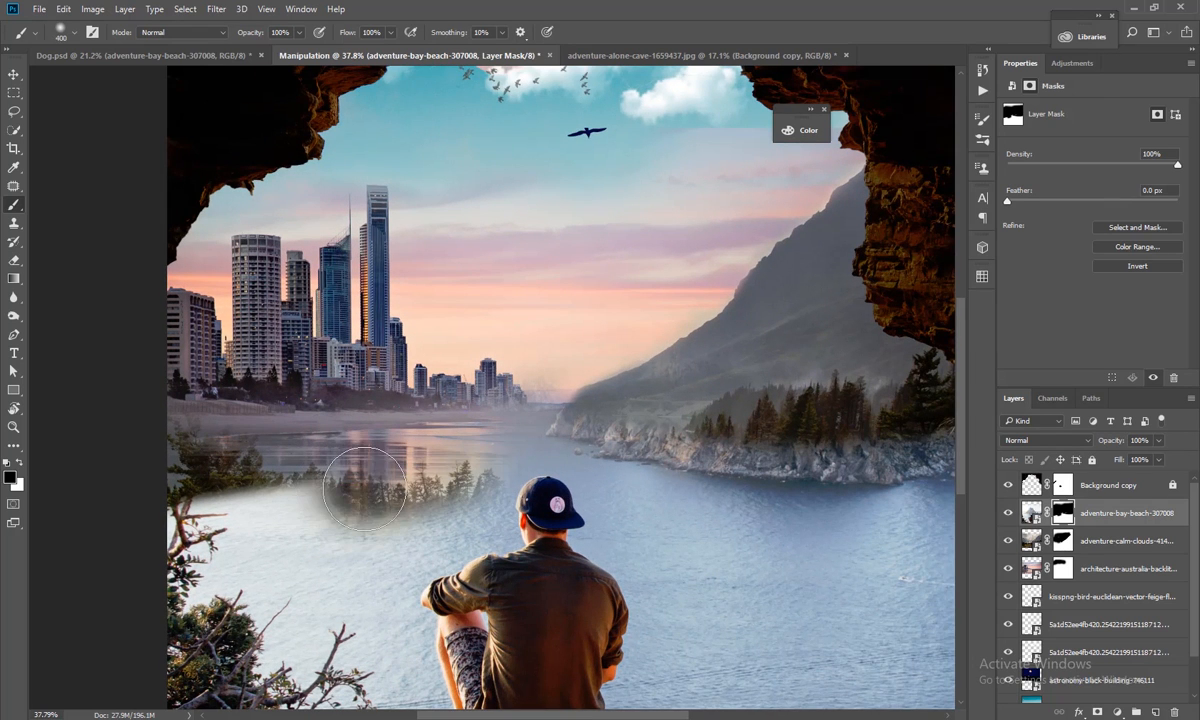
Restore the water over the treeline below the city by painting white on the adventure-bay-beach layer's mask with 400 and 200 px brushes
{"action": "key", "text": "x"}
{"action": "mouse_move", "coordinate": [442, 474]}
{"action": "left_mouse_down"}
{"action": "mouse_move", "coordinate": [361, 510]}
{"action": "mouse_move", "coordinate": [470, 470]}
{"action": "left_mouse_up"}
{"action": "mouse_move", "coordinate": [396, 500]}
{"action": "left_mouse_down"}
{"action": "mouse_move", "coordinate": [241, 477]}
{"action": "mouse_move", "coordinate": [233, 486]}
{"action": "left_mouse_up"}
{"action": "scroll", "coordinate": [219, 482], "scroll_direction": "up", "scroll_amount": 2}
{"action": "key", "text": "bracketleft"}
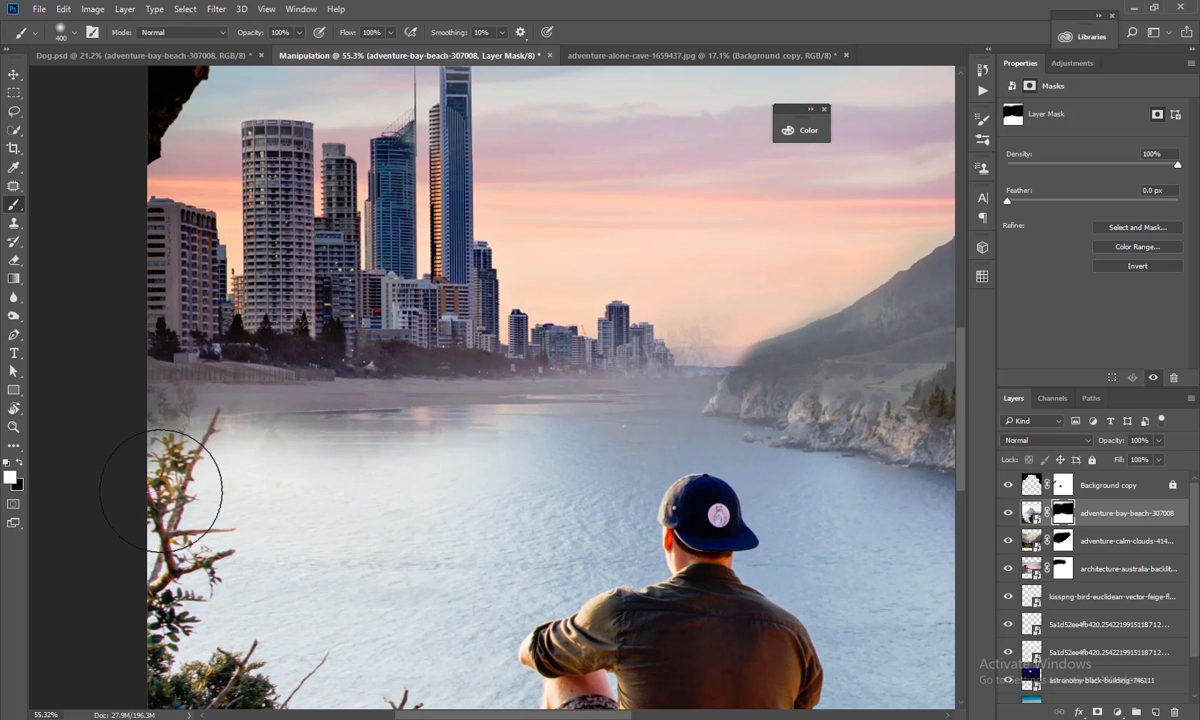
{"action": "key", "text": "bracketleft"}
{"action": "mouse_move", "coordinate": [170, 415]}
{"action": "left_mouse_down"}
{"action": "mouse_move", "coordinate": [356, 421]}
{"action": "mouse_move", "coordinate": [627, 405]}
{"action": "left_mouse_up"}
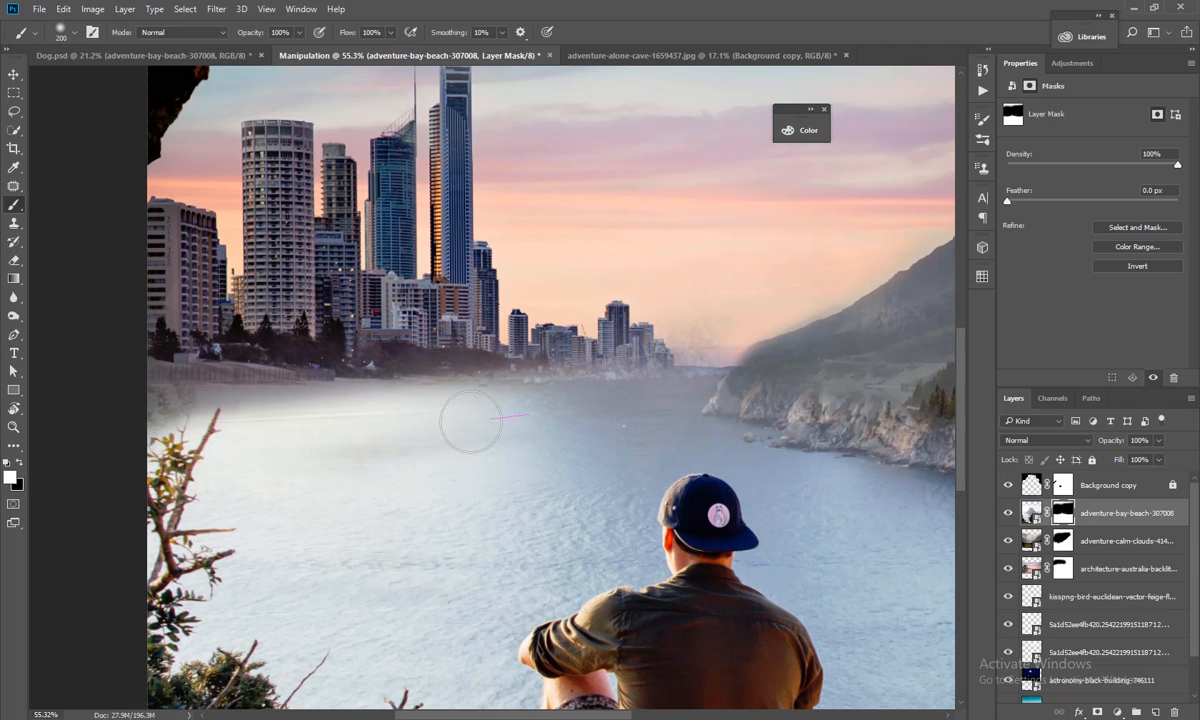
Uncover the foot of the buildings and clean the distant horizon by painting black on the beach layer's mask with a soft 200 px brush
{"action": "right_click", "coordinate": [291, 462]}
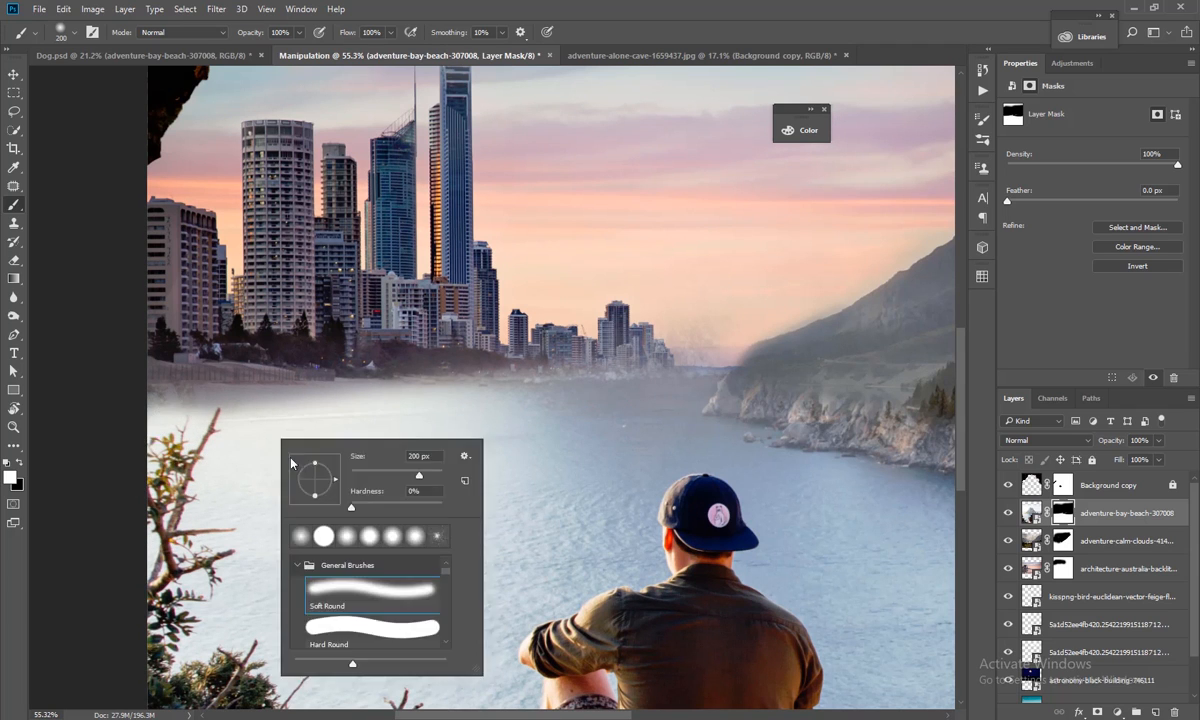
{"action": "left_click_drag", "start_coordinate": [159, 350], "coordinate": [255, 345]}
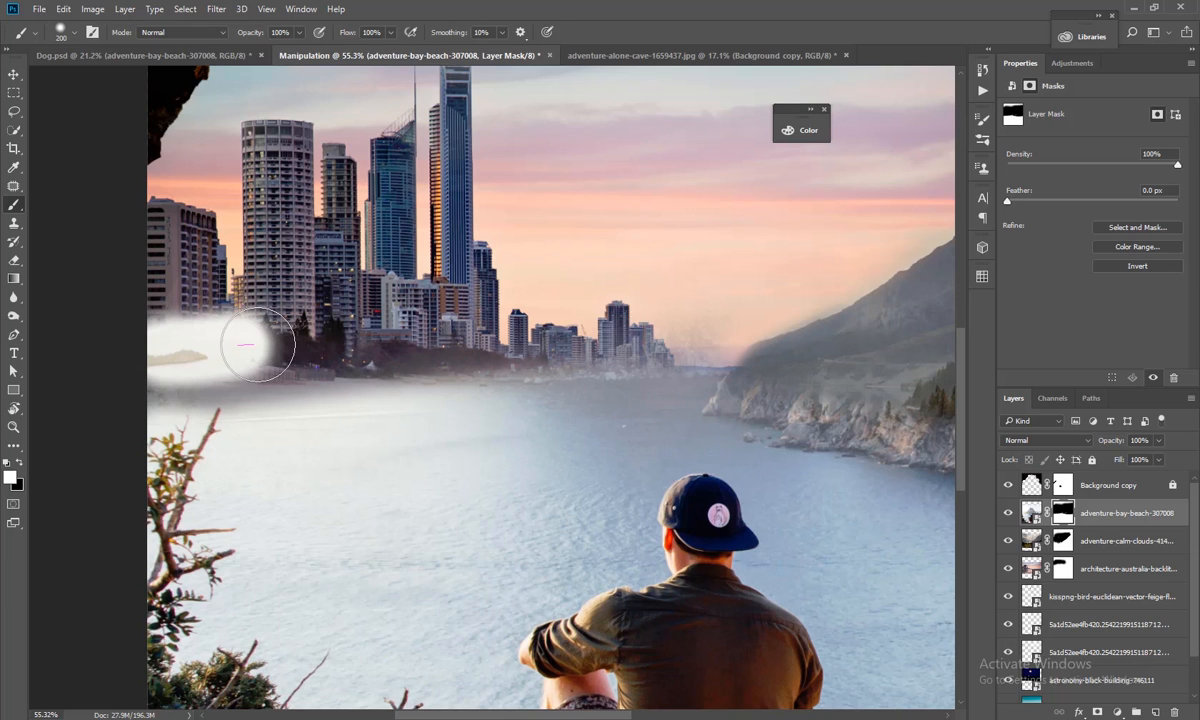
{"action": "key", "text": "x"}
{"action": "mouse_move", "coordinate": [183, 343]}
{"action": "left_mouse_down"}
{"action": "mouse_move", "coordinate": [171, 342]}
{"action": "mouse_move", "coordinate": [228, 343]}
{"action": "mouse_move", "coordinate": [170, 340]}
{"action": "mouse_move", "coordinate": [329, 342]}
{"action": "left_mouse_up"}
{"action": "mouse_move", "coordinate": [524, 334]}
{"action": "left_mouse_down"}
{"action": "mouse_move", "coordinate": [688, 332]}
{"action": "mouse_move", "coordinate": [455, 310]}
{"action": "mouse_move", "coordinate": [418, 325]}
{"action": "mouse_move", "coordinate": [313, 322]}
{"action": "mouse_move", "coordinate": [160, 350]}
{"action": "left_mouse_up"}
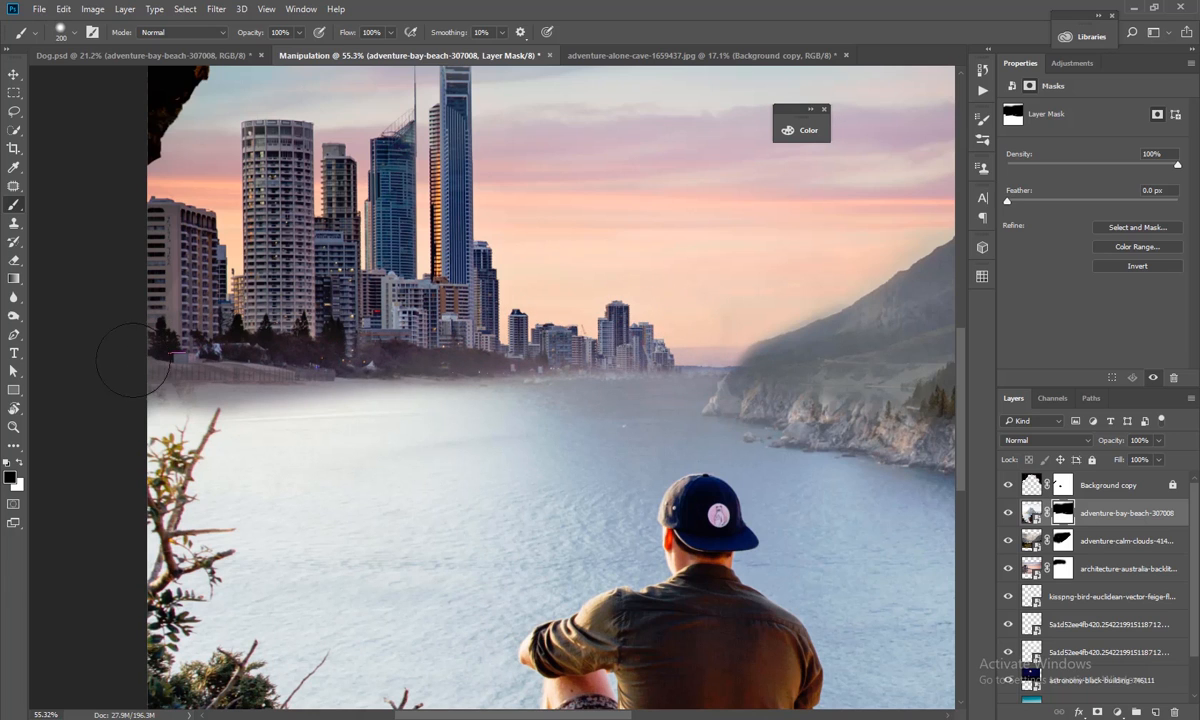
Try to cover the haze below the beach near the branch tip with a 50 px brush at 6% hardness on the beach layer's mask
{"action": "key", "text": "x"}
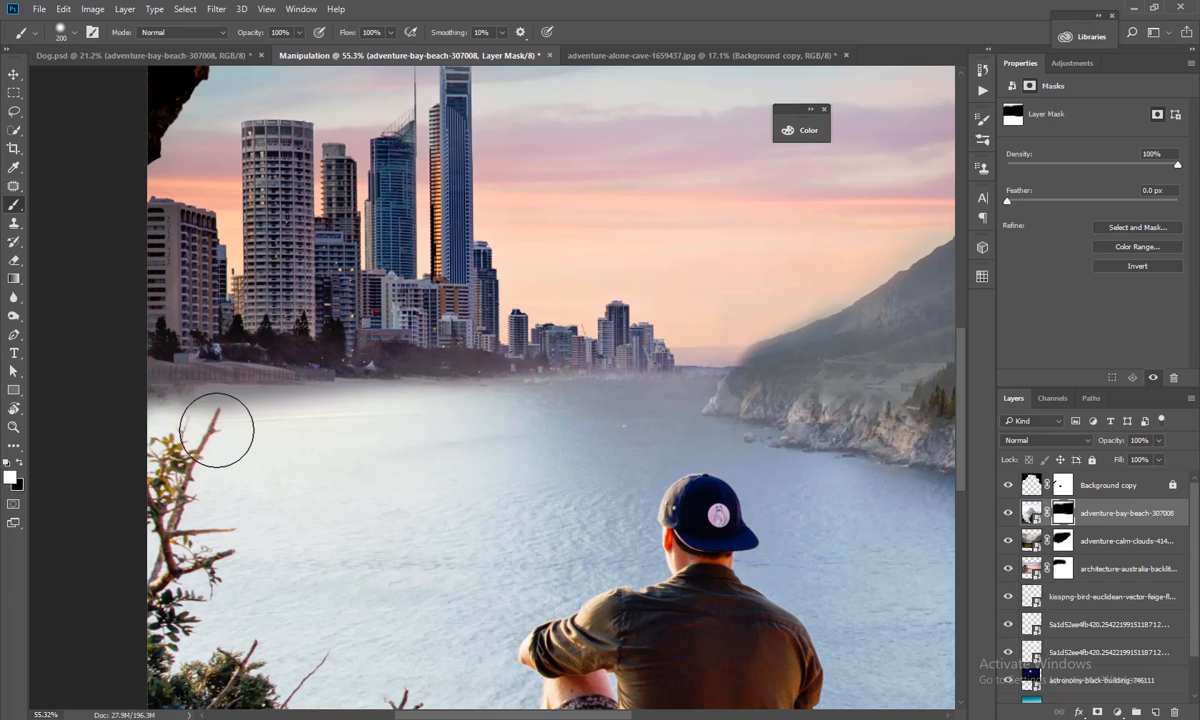
{"action": "key", "text": "bracketleft"}
{"action": "key", "text": "bracketleft"}
{"action": "key", "text": "bracketleft"}
{"action": "key", "text": "bracketleft"}
{"action": "key", "text": "bracketleft"}
{"action": "key", "text": "bracketleft"}
{"action": "key", "text": "bracketleft"}
{"action": "key", "text": "bracketleft"}
{"action": "key", "text": "bracketleft"}
{"action": "mouse_move", "coordinate": [198, 406]}
{"action": "left_mouse_down"}
{"action": "mouse_move", "coordinate": [169, 407]}
{"action": "mouse_move", "coordinate": [195, 408]}
{"action": "left_mouse_up"}
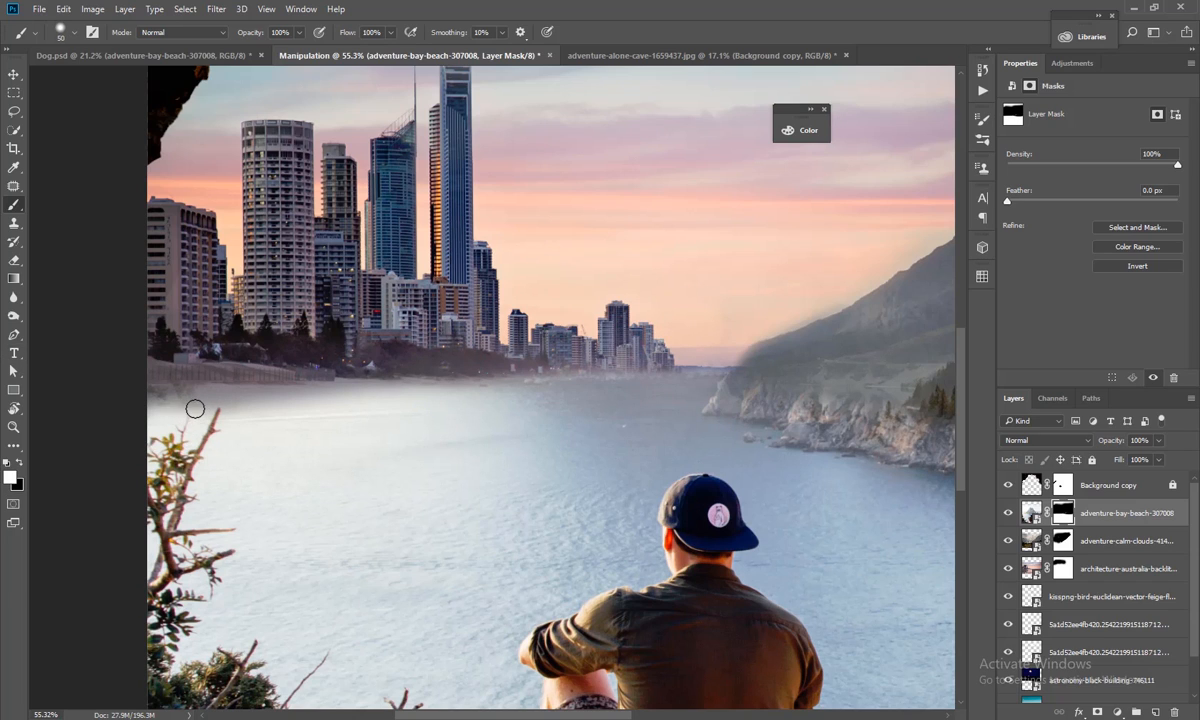
{"action": "right_click", "coordinate": [200, 409]}
{"action": "left_click", "coordinate": [273, 476]}
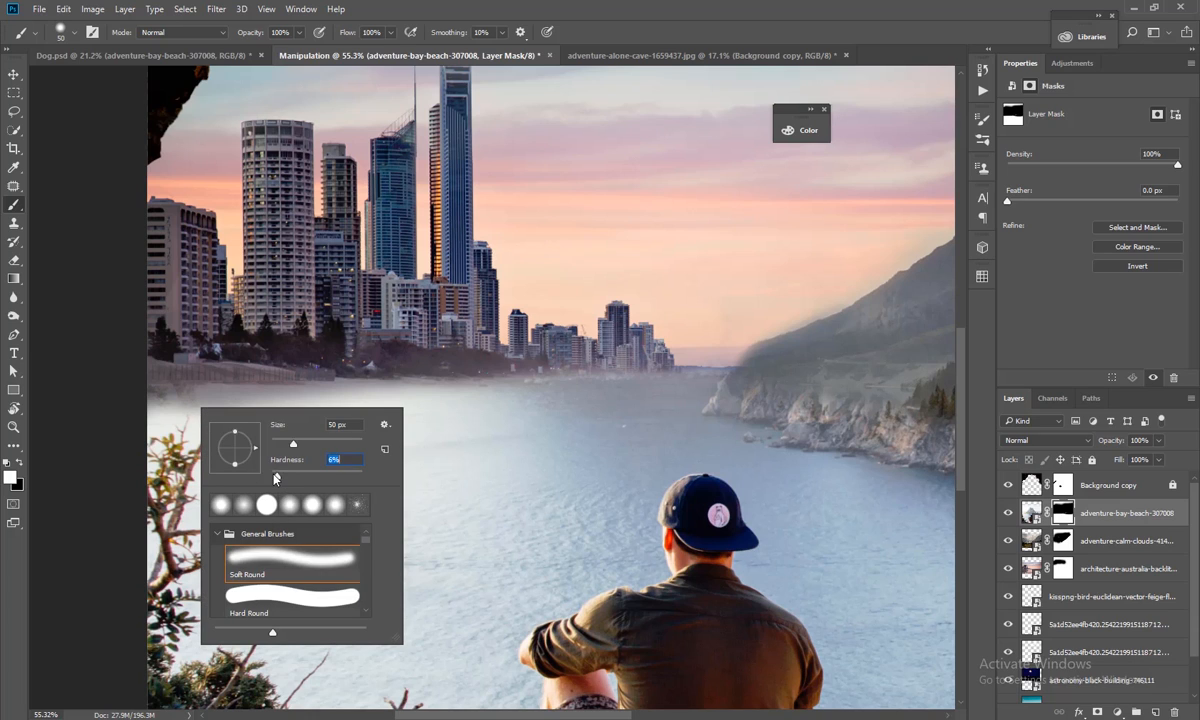
{"action": "mouse_move", "coordinate": [184, 404]}
{"action": "left_mouse_down"}
{"action": "mouse_move", "coordinate": [202, 397]}
{"action": "mouse_move", "coordinate": [151, 400]}
{"action": "left_mouse_up"}
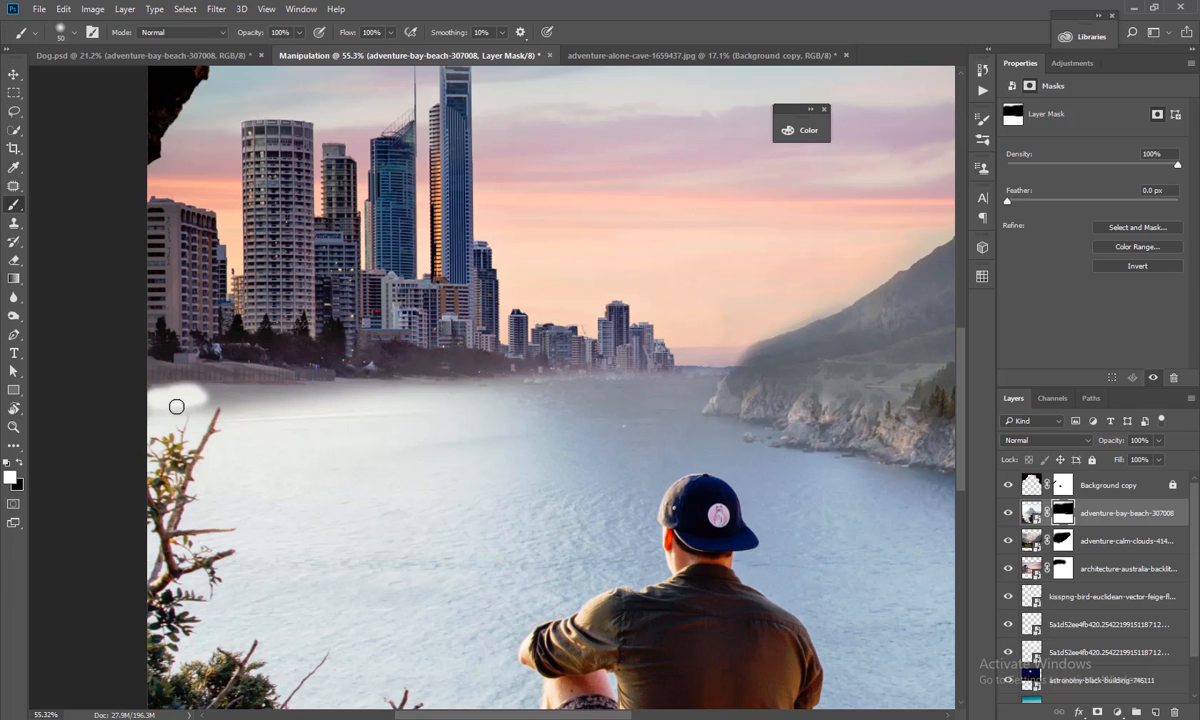
{"action": "key", "text": "ctrl+z"}
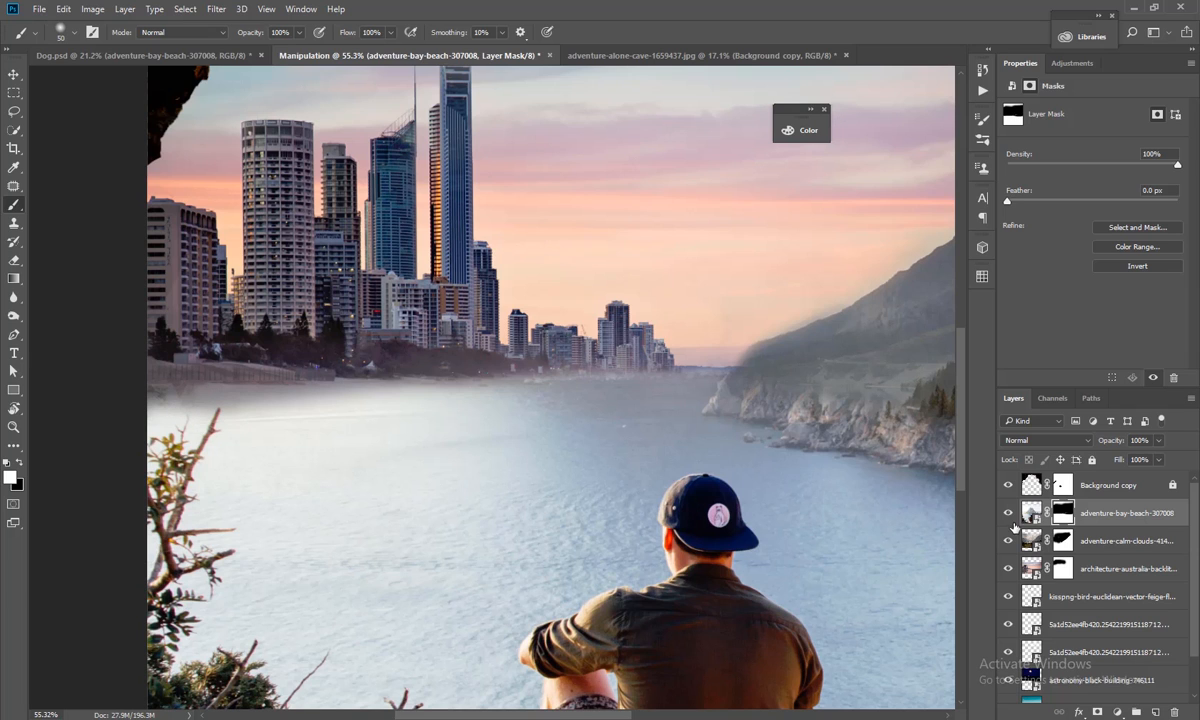
Cover the haze between the branch tip and the city beach by painting white on the beach layer's mask with a 150 px brush
{"action": "scroll", "coordinate": [189, 408], "scroll_direction": "down", "scroll_amount": 1}
{"action": "key", "text": "bracketright"}
{"action": "key", "text": "bracketright"}
{"action": "key", "text": "bracketright"}
{"action": "key", "text": "bracketright"}
{"action": "key", "text": "bracketright"}
{"action": "key", "text": "bracketright"}
{"action": "key", "text": "bracketright"}
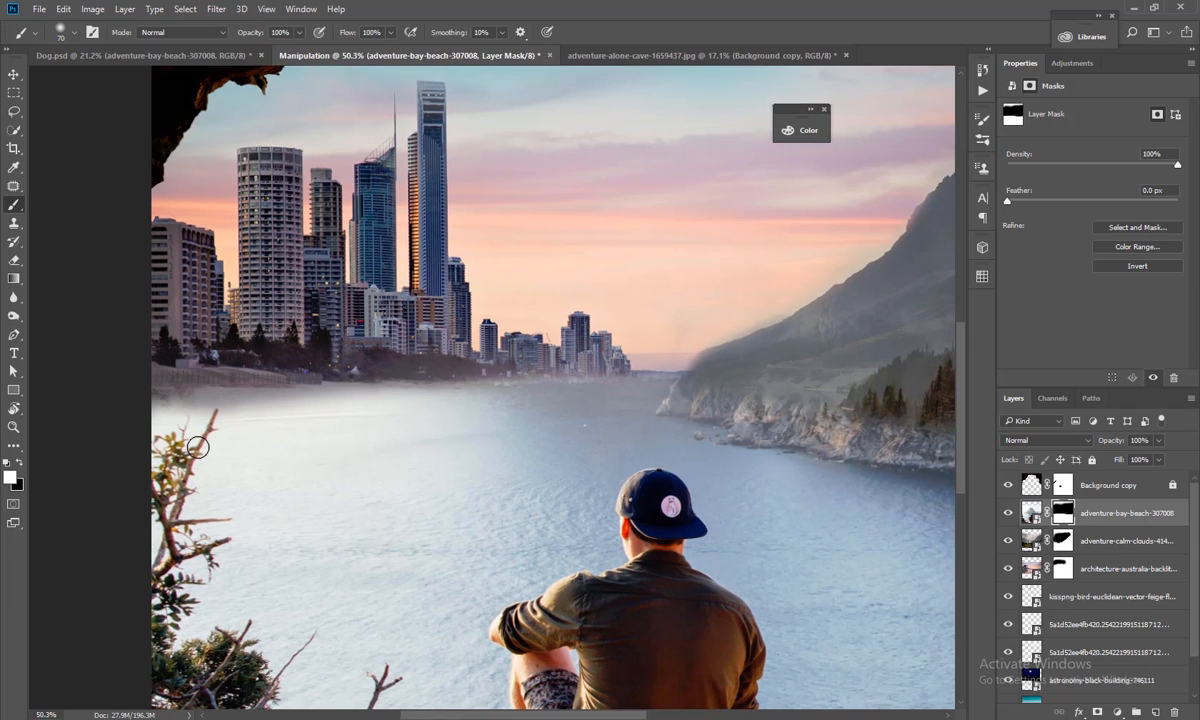
{"action": "right_click", "coordinate": [192, 421]}
{"action": "mouse_move", "coordinate": [166, 402]}
{"action": "left_mouse_down"}
{"action": "mouse_move", "coordinate": [199, 414]}
{"action": "mouse_move", "coordinate": [139, 417]}
{"action": "mouse_move", "coordinate": [331, 411]}
{"action": "mouse_move", "coordinate": [220, 415]}
{"action": "left_mouse_up"}
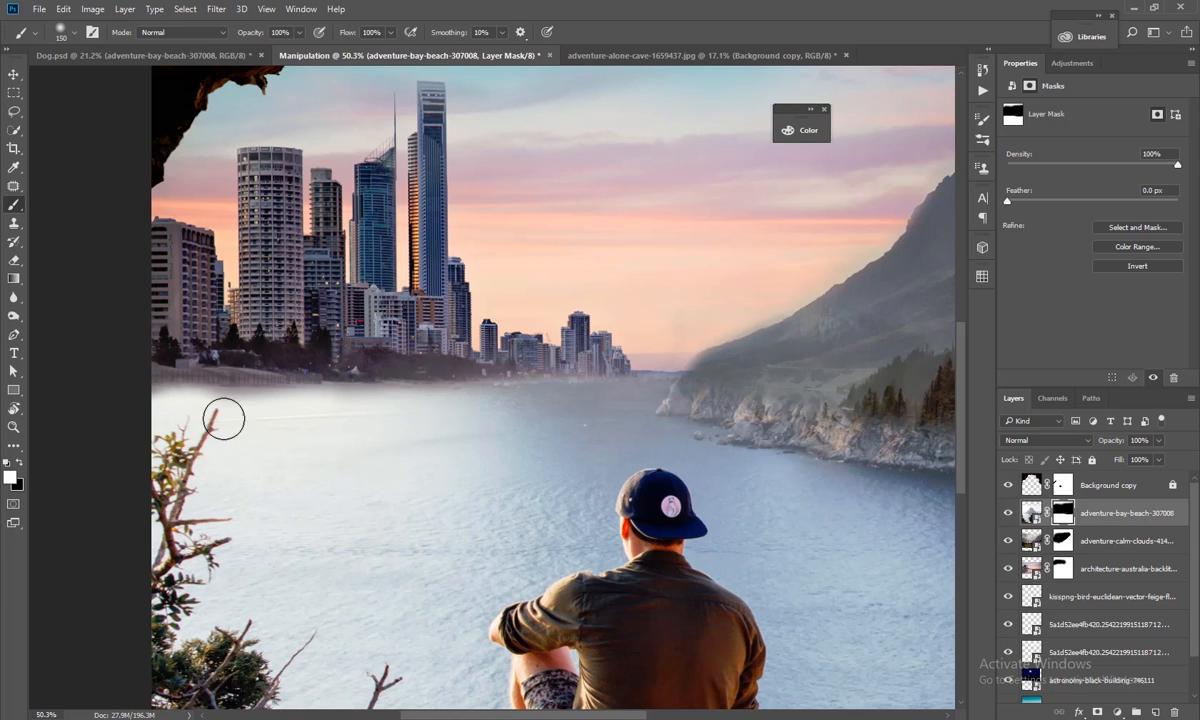
Reveal the tree-lined shore under the skyscrapers by painting black on the beach layer's mask with a 150 px brush
{"action": "key", "text": "x"}
{"action": "mouse_move", "coordinate": [209, 352]}
{"action": "left_mouse_down"}
{"action": "mouse_move", "coordinate": [145, 359]}
{"action": "mouse_move", "coordinate": [231, 353]}
{"action": "mouse_move", "coordinate": [154, 363]}
{"action": "mouse_move", "coordinate": [352, 378]}
{"action": "mouse_move", "coordinate": [444, 359]}
{"action": "mouse_move", "coordinate": [616, 352]}
{"action": "mouse_move", "coordinate": [504, 348]}
{"action": "mouse_move", "coordinate": [643, 343]}
{"action": "mouse_move", "coordinate": [457, 350]}
{"action": "left_mouse_up"}
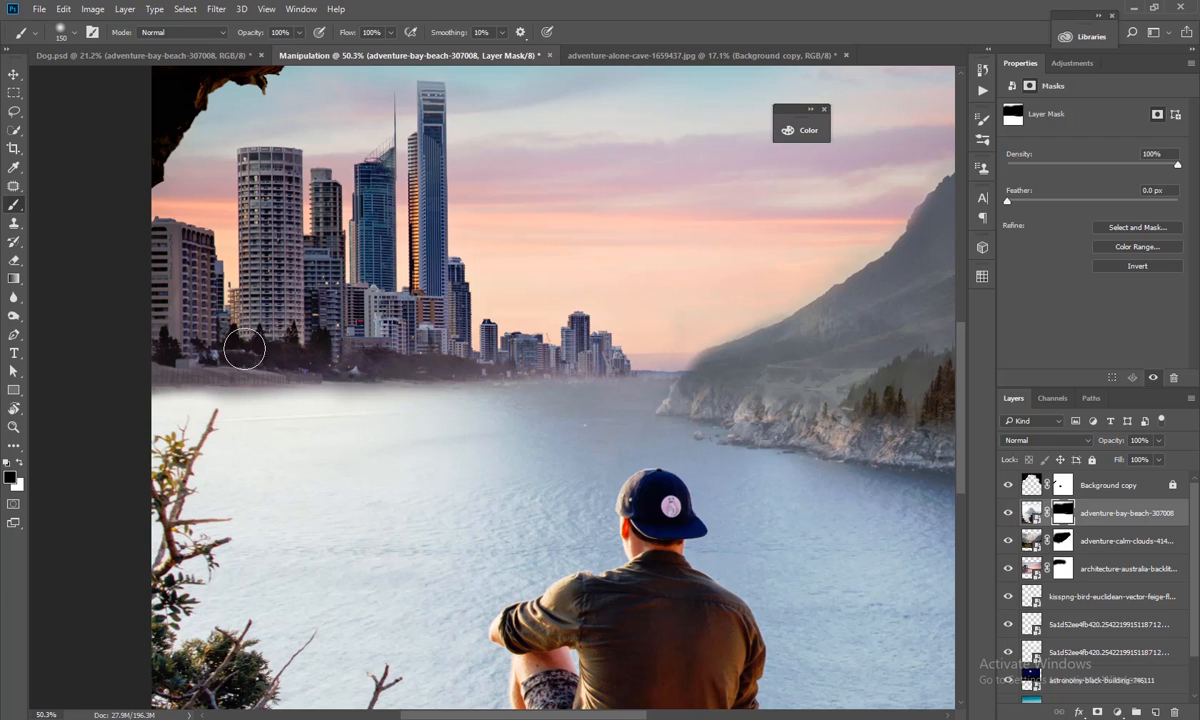
{"action": "key", "text": "ctrl+minus"}
{"action": "key", "text": "ctrl+minus"}
{"action": "key", "text": "ctrl+minus"}
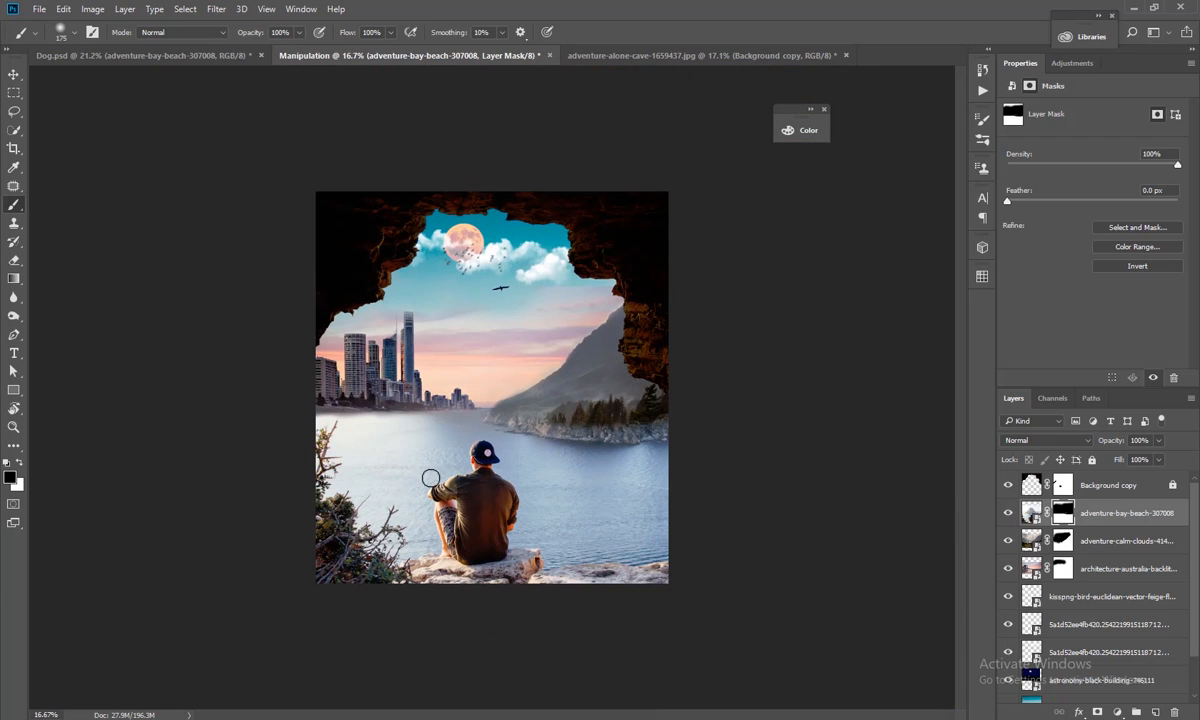
Blend the water between the bush and the city on the beach layer's mask with a soft 600 px brush
{"action": "key", "text": "bracketright"}
{"action": "key", "text": "bracketright"}
{"action": "key", "text": "bracketright"}
{"action": "key", "text": "bracketright"}
{"action": "key", "text": "bracketright"}
{"action": "key", "text": "bracketright"}
{"action": "mouse_move", "coordinate": [396, 450]}
{"action": "left_mouse_down"}
{"action": "mouse_move", "coordinate": [434, 448]}
{"action": "mouse_move", "coordinate": [372, 465]}
{"action": "mouse_move", "coordinate": [383, 461]}
{"action": "mouse_move", "coordinate": [346, 449]}
{"action": "left_mouse_up"}
{"action": "key", "text": "x"}
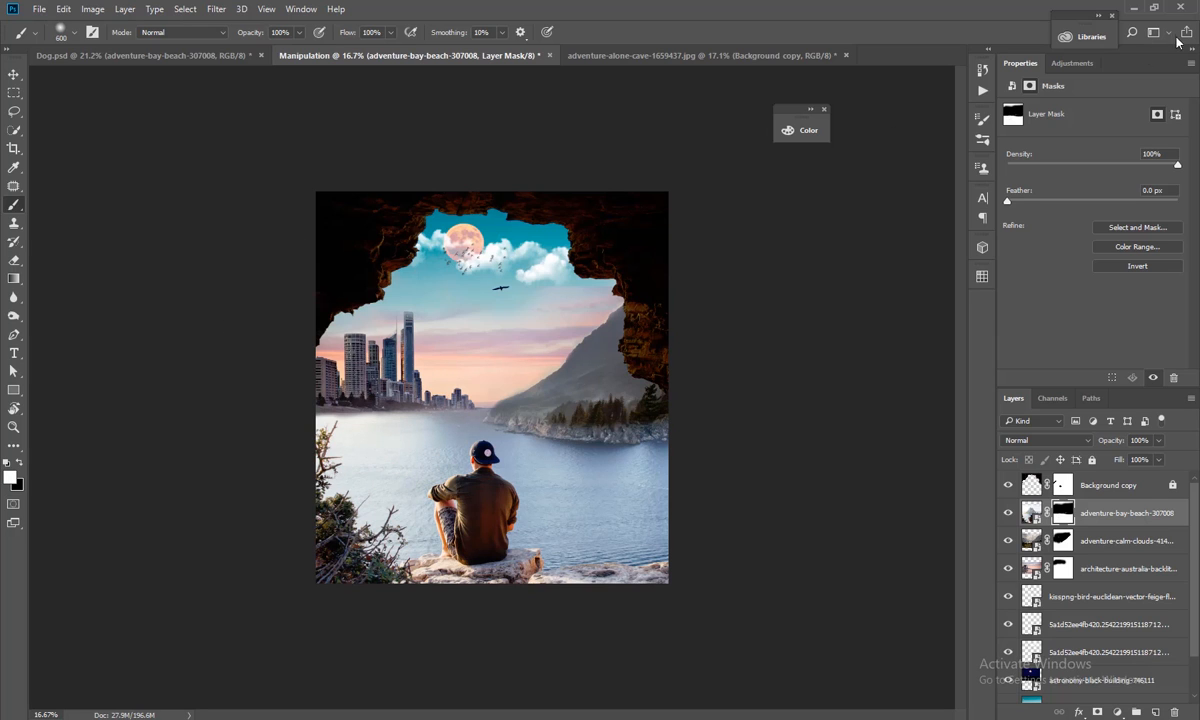
Place the cruise ship image 1883953674.png from the file folder on the water beside the skyscrapers, about 13.39 × 7.92 in
{"action": "left_click", "coordinate": [1134, 8]}
{"action": "mouse_move", "coordinate": [409, 190]}
{"action": "left_mouse_down"}
{"action": "mouse_move", "coordinate": [394, 715]}
{"action": "mouse_move", "coordinate": [458, 400]}
{"action": "mouse_move", "coordinate": [466, 417]}
{"action": "mouse_move", "coordinate": [515, 366]}
{"action": "mouse_move", "coordinate": [475, 382]}
{"action": "left_mouse_up"}
{"action": "key", "text": "Return"}
{"action": "scroll", "coordinate": [477, 388], "scroll_direction": "up", "scroll_amount": 3}
Move the cruise ship slightly lower on the water, to Y 20.83 in
{"action": "left_click", "coordinate": [14, 75]}
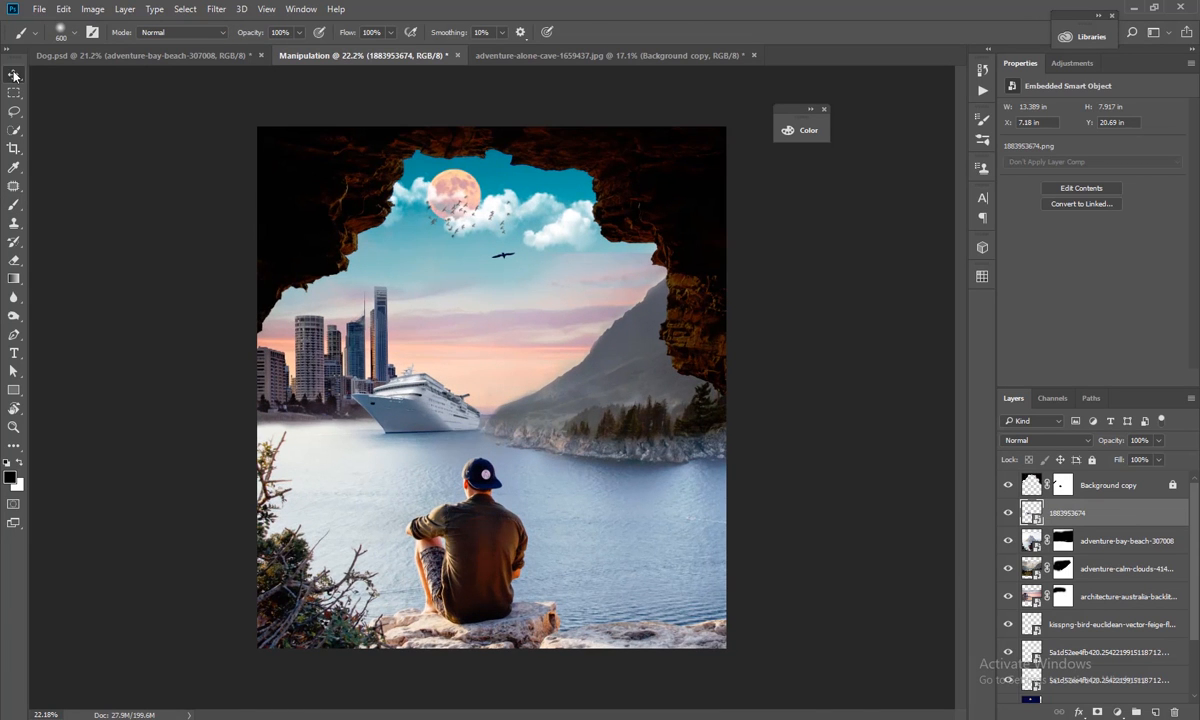
{"action": "scroll", "coordinate": [415, 388], "scroll_direction": "up", "scroll_amount": 5}
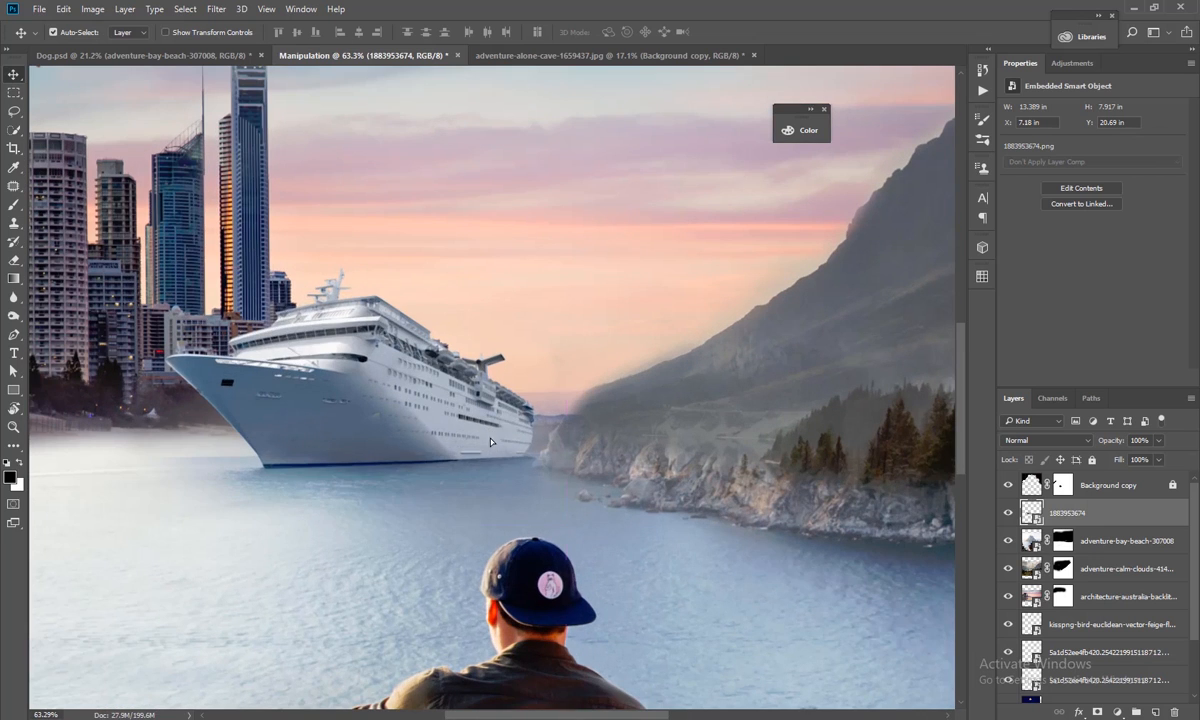
{"action": "left_click_drag", "start_coordinate": [484, 444], "coordinate": [491, 443]}
{"action": "scroll", "coordinate": [491, 443], "scroll_direction": "down", "scroll_amount": 3}
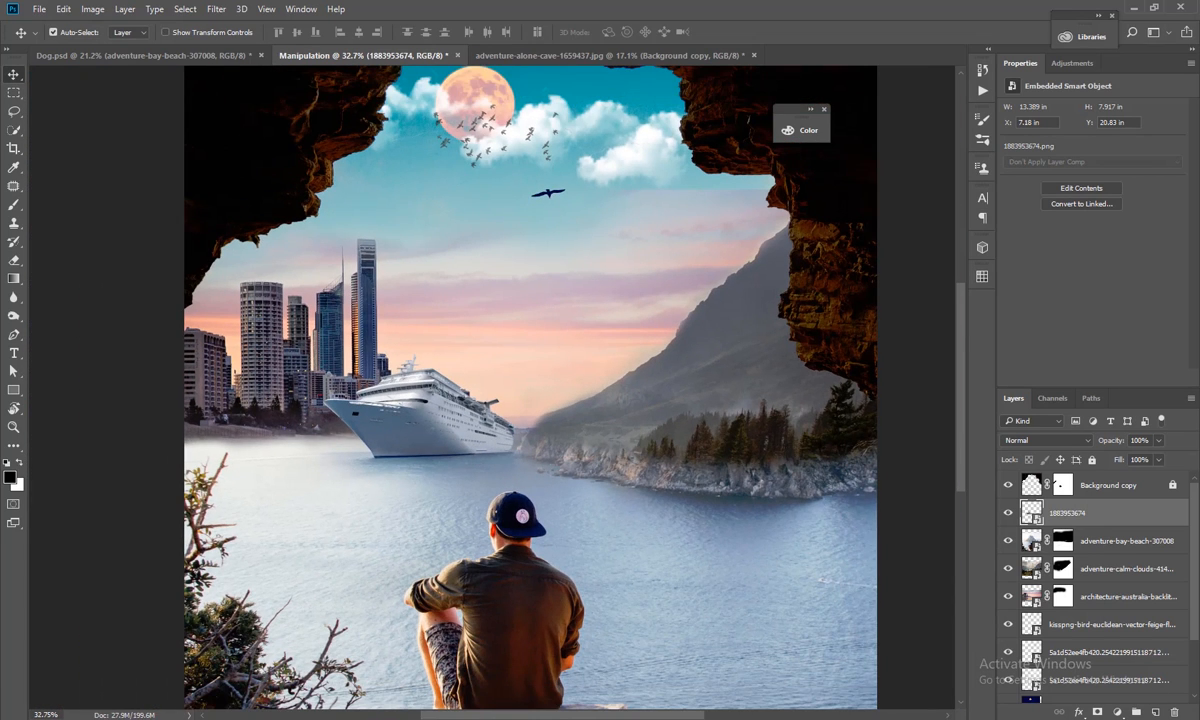
Add a layer mask to the cruise ship layer and paint out the haze over the rocks behind the stern with a 100 px brush
{"action": "left_click", "coordinate": [1097, 712]}
{"action": "scroll", "coordinate": [633, 530], "scroll_direction": "up", "scroll_amount": 5}
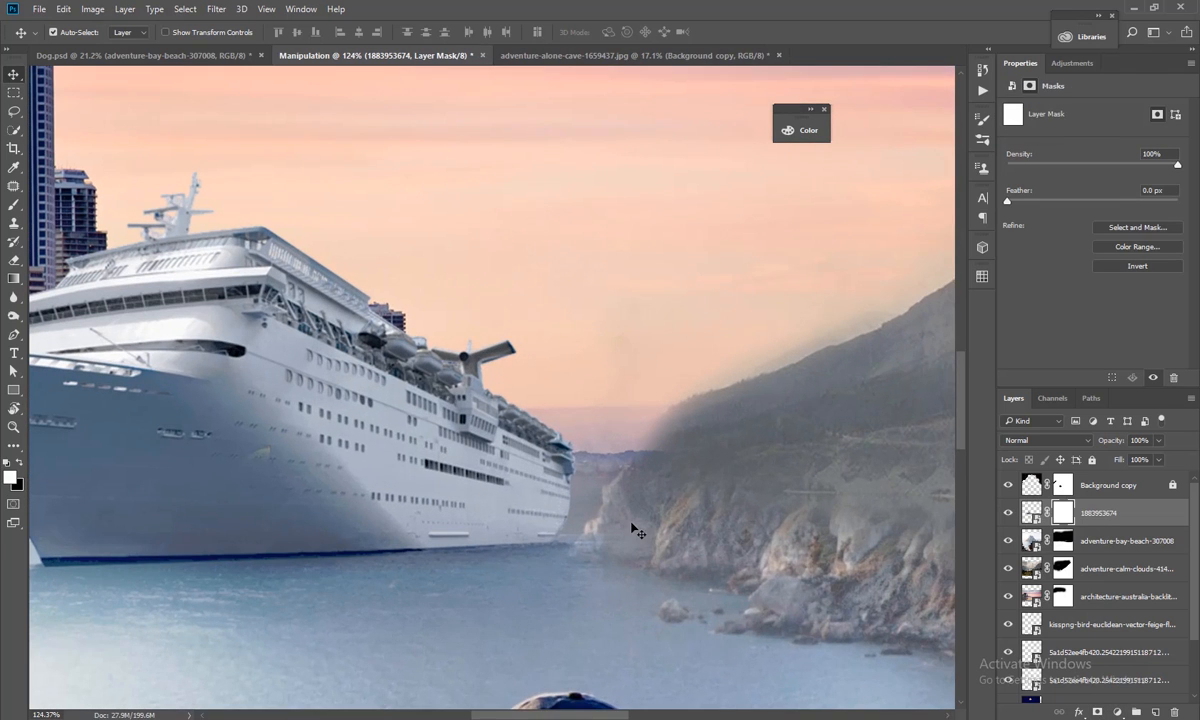
{"action": "key", "text": "b"}
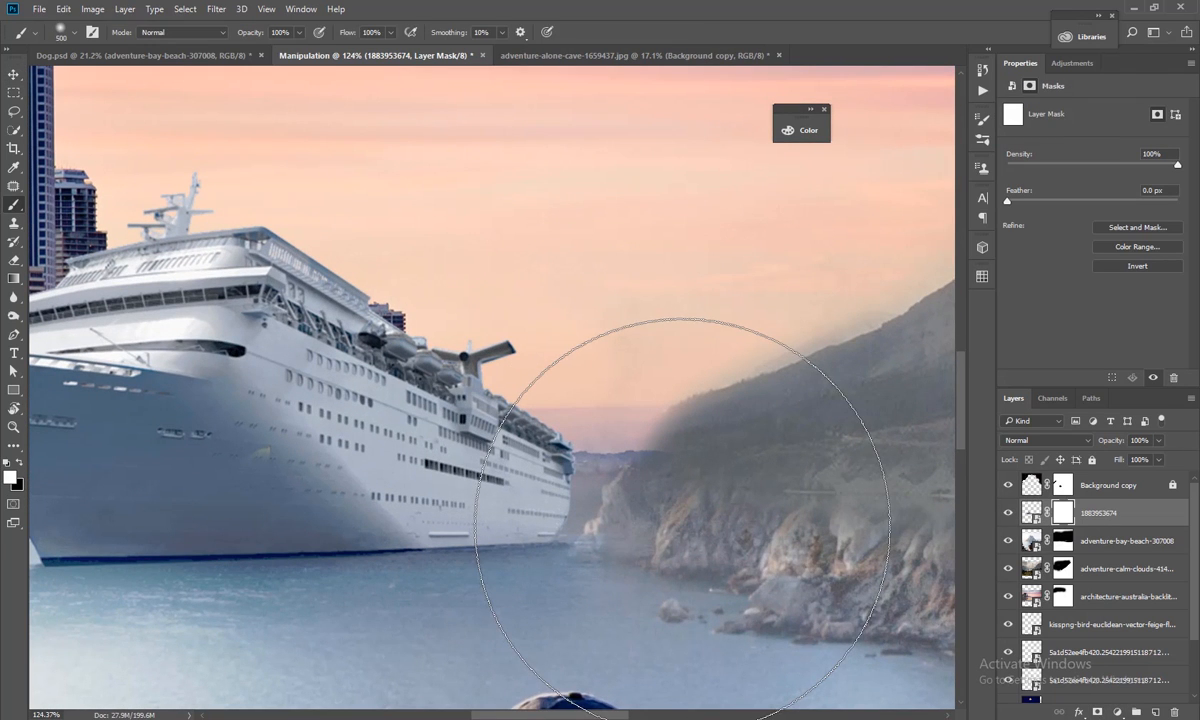
{"action": "key", "text": "bracketleft"}
{"action": "key", "text": "bracketleft"}
{"action": "key", "text": "bracketleft"}
{"action": "key", "text": "bracketleft"}
{"action": "key", "text": "bracketleft"}
{"action": "key", "text": "bracketleft"}
{"action": "key", "text": "bracketleft"}
{"action": "key", "text": "bracketleft"}
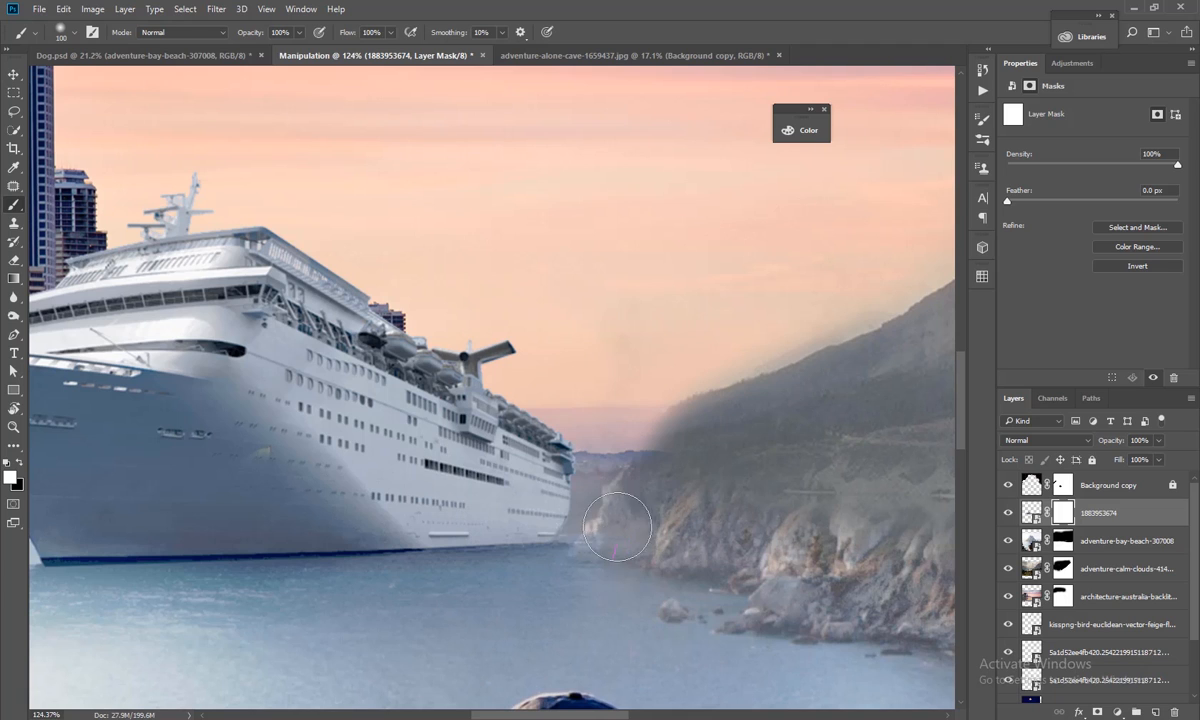
{"action": "key", "text": "x"}
{"action": "mouse_move", "coordinate": [629, 520]}
{"action": "left_mouse_down"}
{"action": "mouse_move", "coordinate": [624, 555]}
{"action": "mouse_move", "coordinate": [629, 518]}
{"action": "left_mouse_up"}
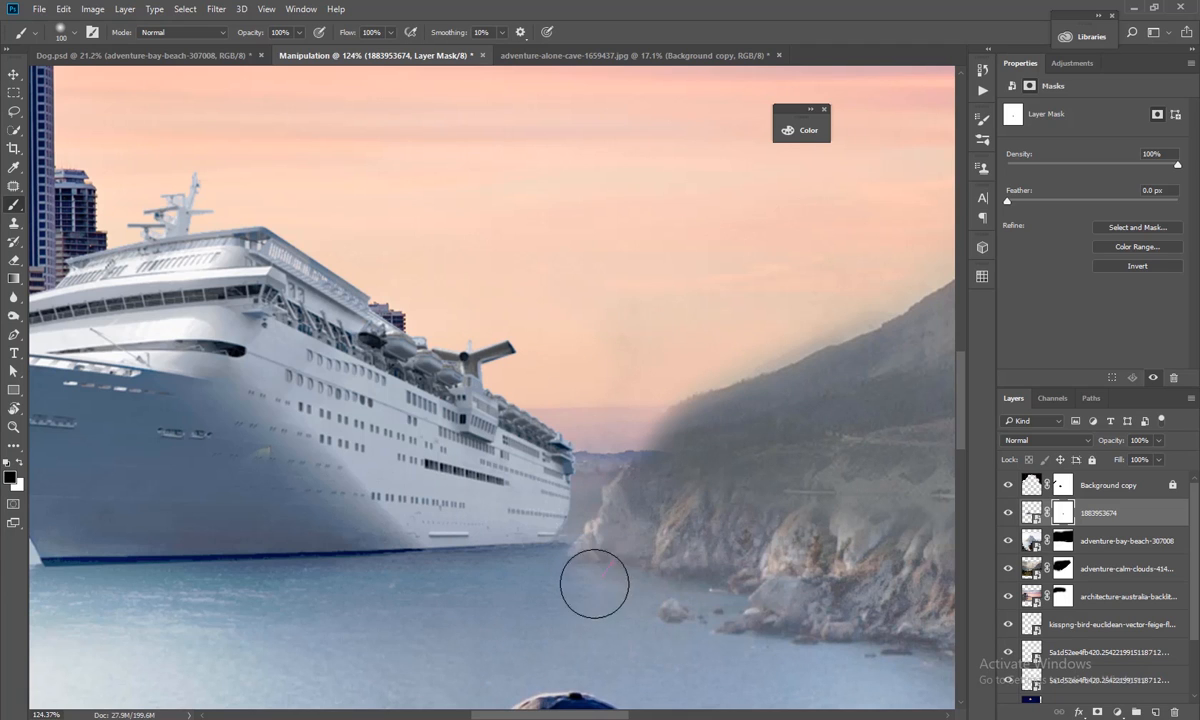
Paint out the leftover water around and below the ship's hull on its mask, enlarging the brush to 175 px
{"action": "mouse_move", "coordinate": [594, 583]}
{"action": "left_mouse_down"}
{"action": "mouse_move", "coordinate": [412, 633]}
{"action": "mouse_move", "coordinate": [451, 636]}
{"action": "mouse_move", "coordinate": [405, 650]}
{"action": "mouse_move", "coordinate": [188, 659]}
{"action": "left_mouse_up"}
{"action": "key", "text": "bracketright"}
{"action": "key", "text": "bracketright"}
{"action": "key", "text": "bracketright"}
{"action": "left_click_drag", "start_coordinate": [428, 654], "coordinate": [430, 654]}
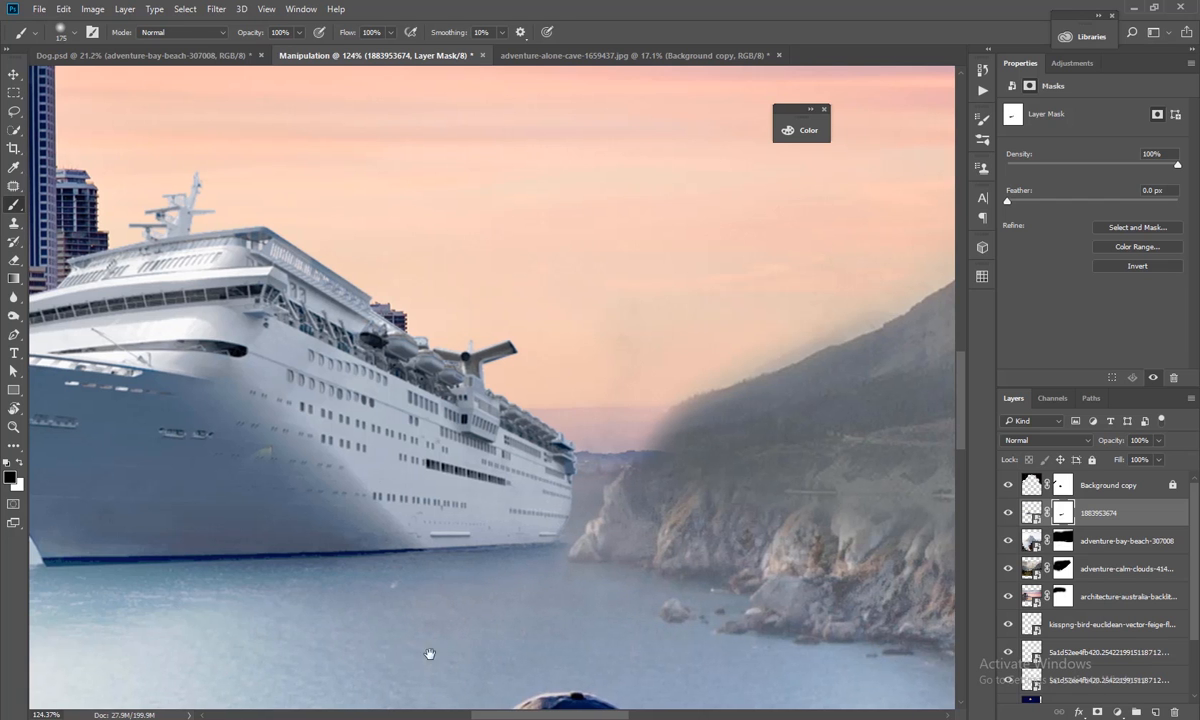
{"action": "scroll", "coordinate": [430, 654], "scroll_direction": "down", "scroll_amount": 3}
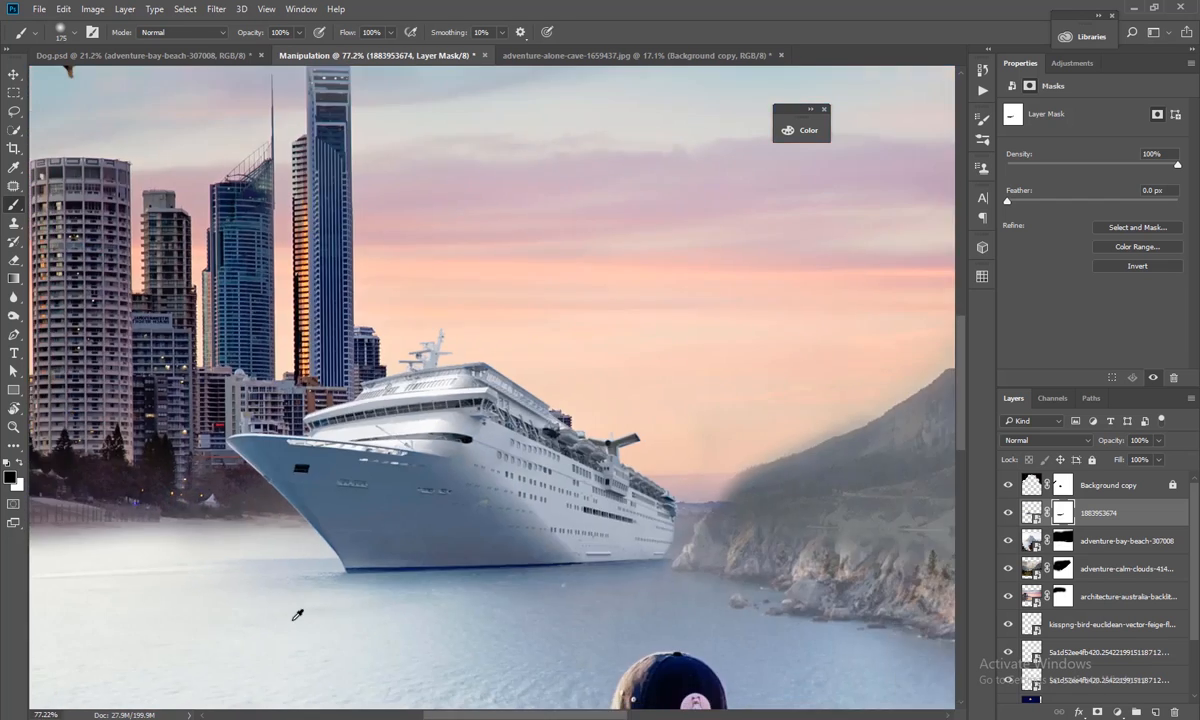
{"action": "scroll", "coordinate": [254, 618], "scroll_direction": "down", "scroll_amount": 5}
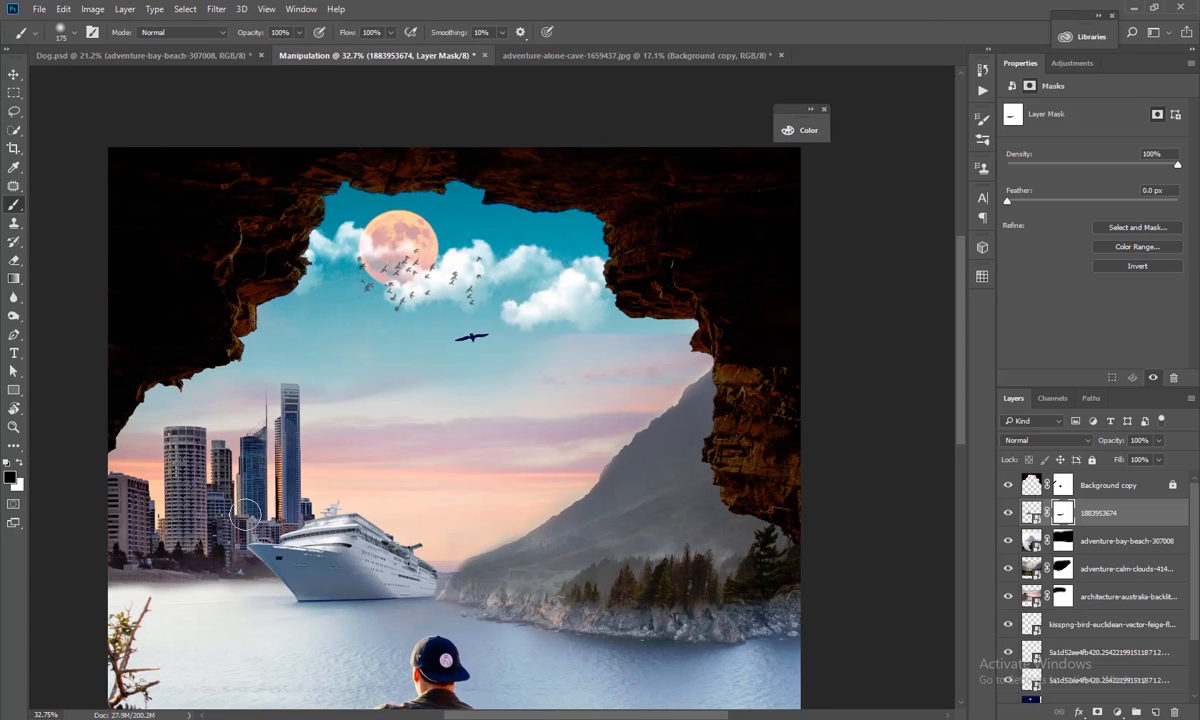
Add a Color Balance adjustment above the adventure-bay-beach layer with midtones at Cyan–Red -16, Magenta–Green +26 and Yellow–Blue +39
{"action": "left_click", "coordinate": [16, 76]}
{"action": "scroll", "coordinate": [172, 266], "scroll_direction": "down", "scroll_amount": 2}
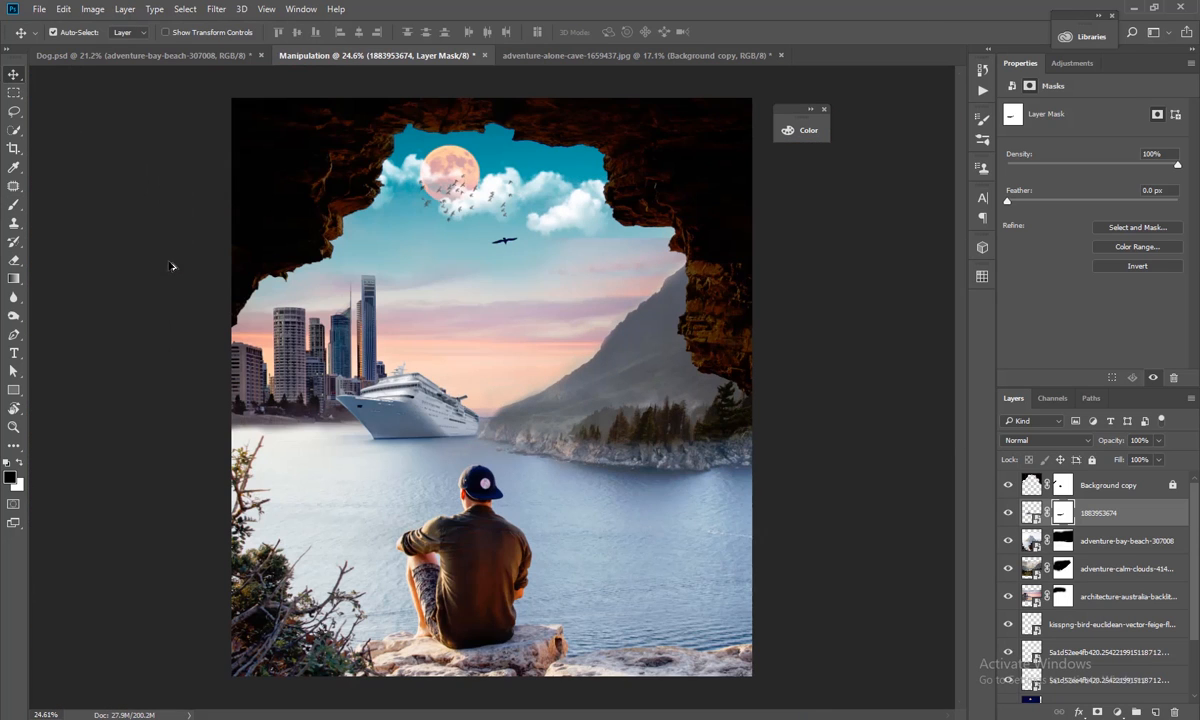
{"action": "left_click", "coordinate": [478, 572]}
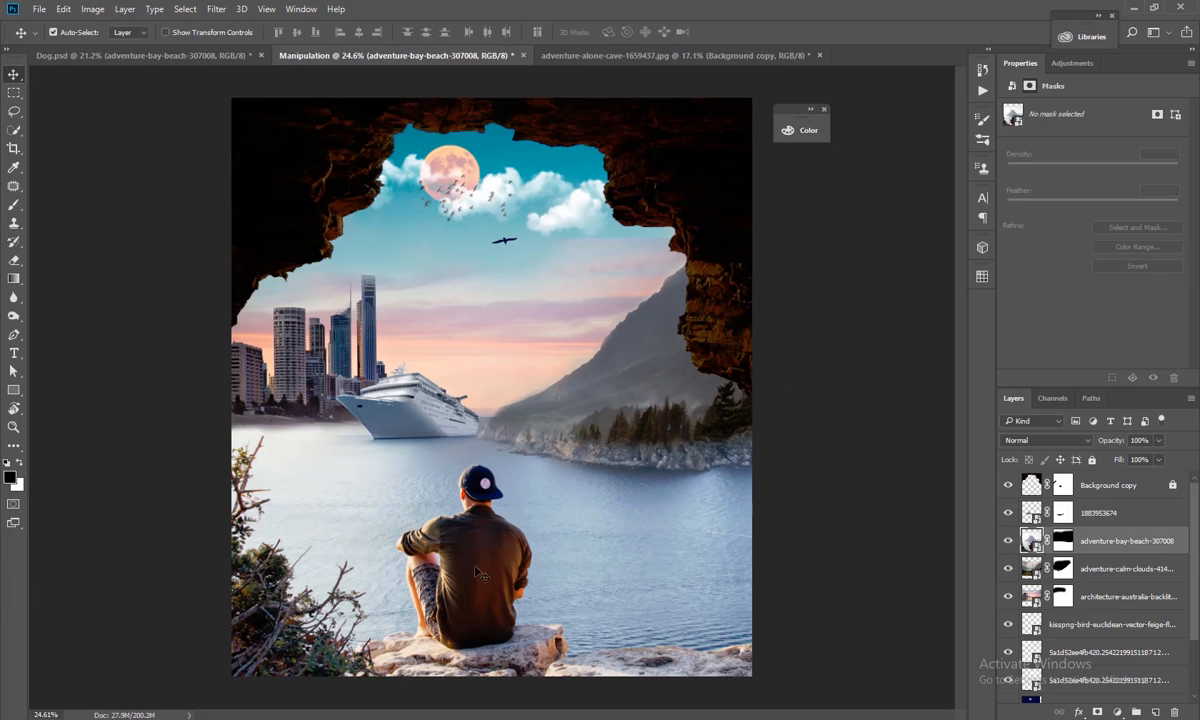
{"action": "left_click", "coordinate": [1072, 63]}
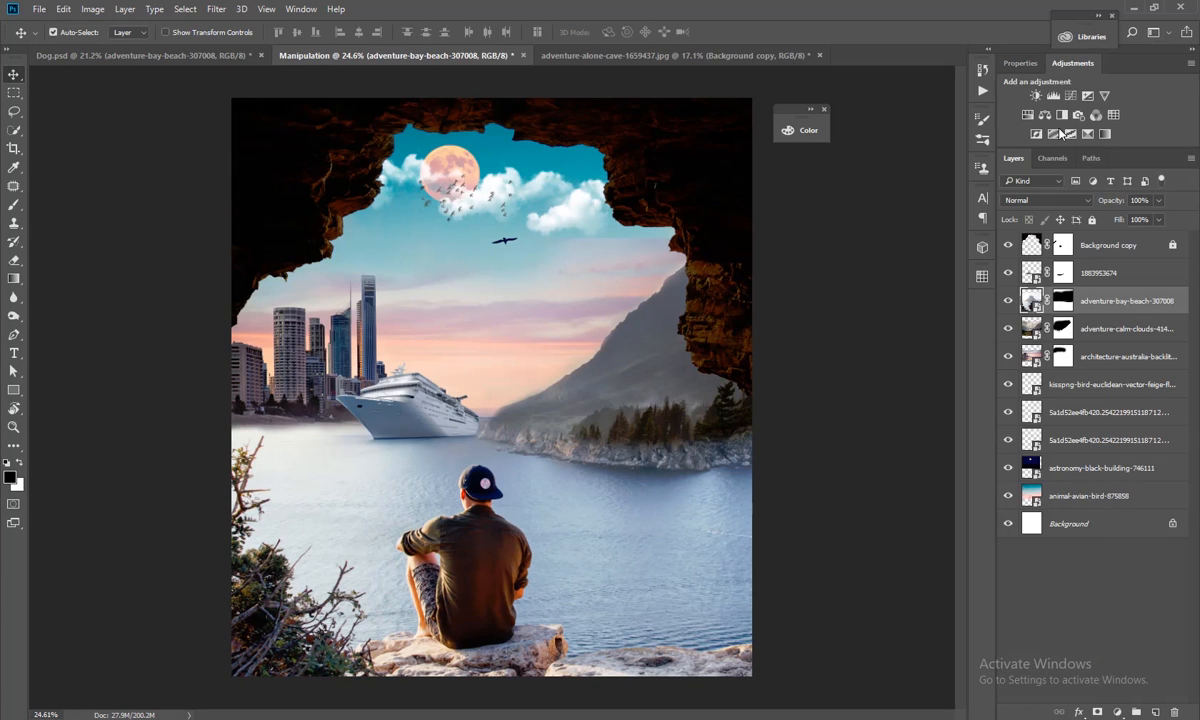
{"action": "left_click", "coordinate": [1060, 134]}
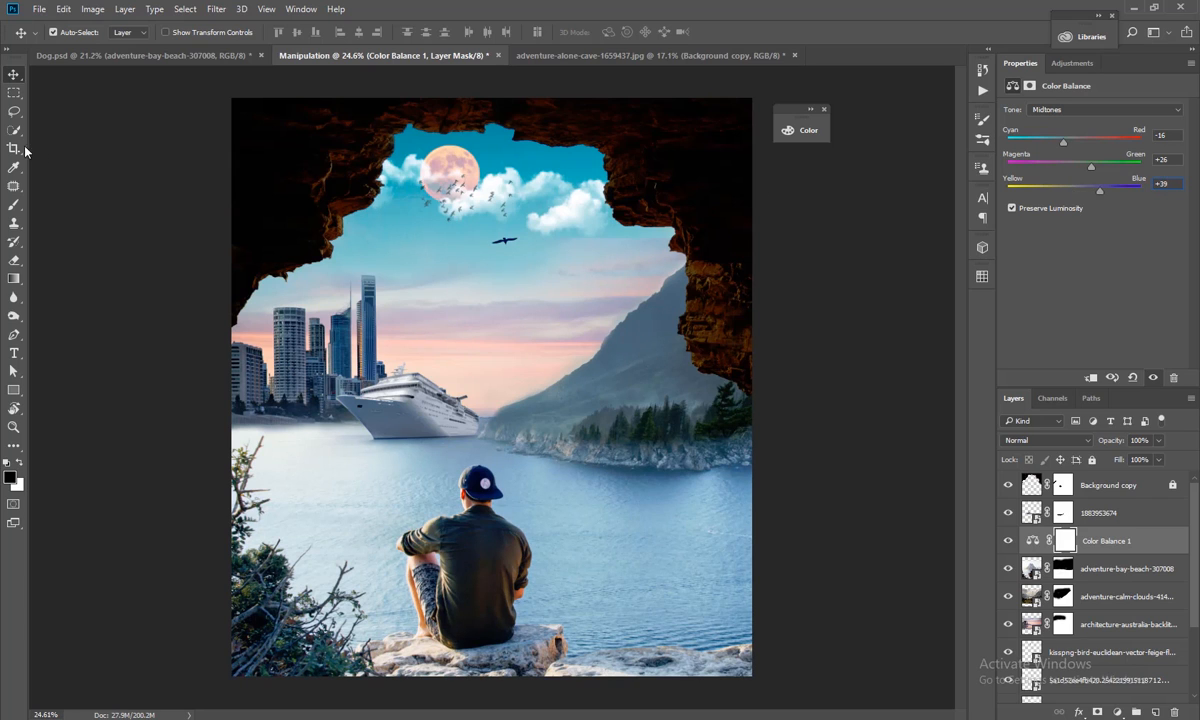
Try clipping the Color Balance adjustment to the adventure-bay-beach layer and release the clipping again
{"action": "left_click", "coordinate": [397, 413]}
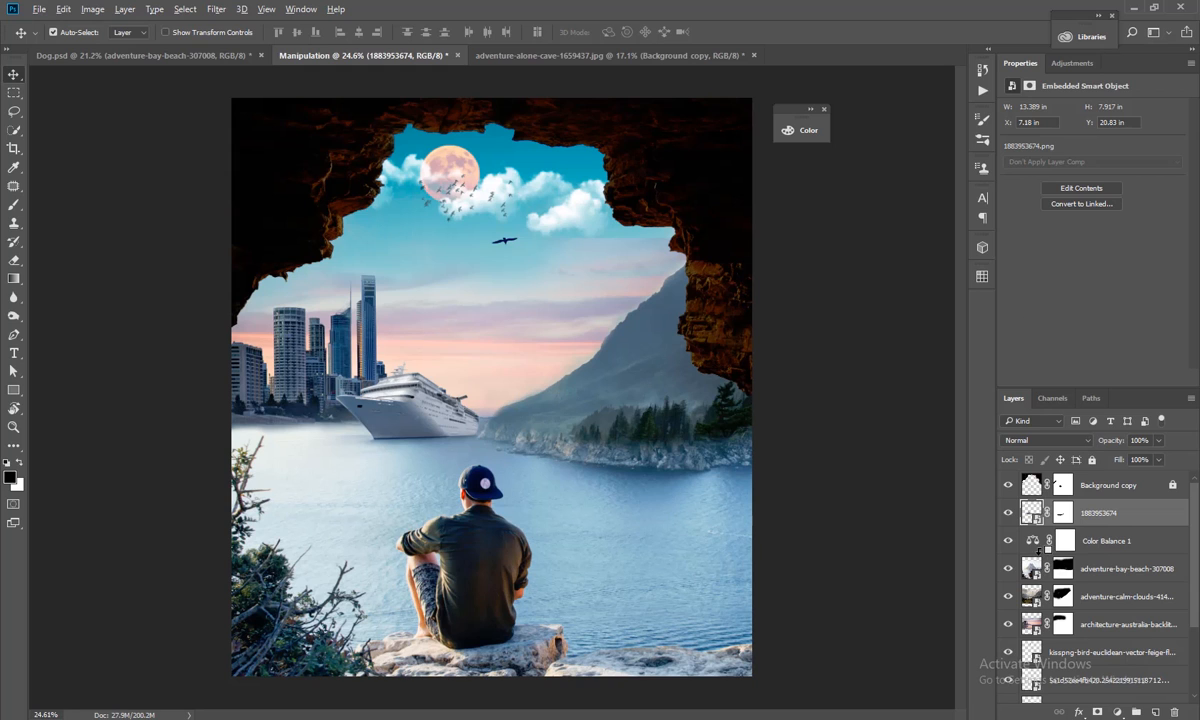
{"action": "left_click", "coordinate": [1102, 548]}
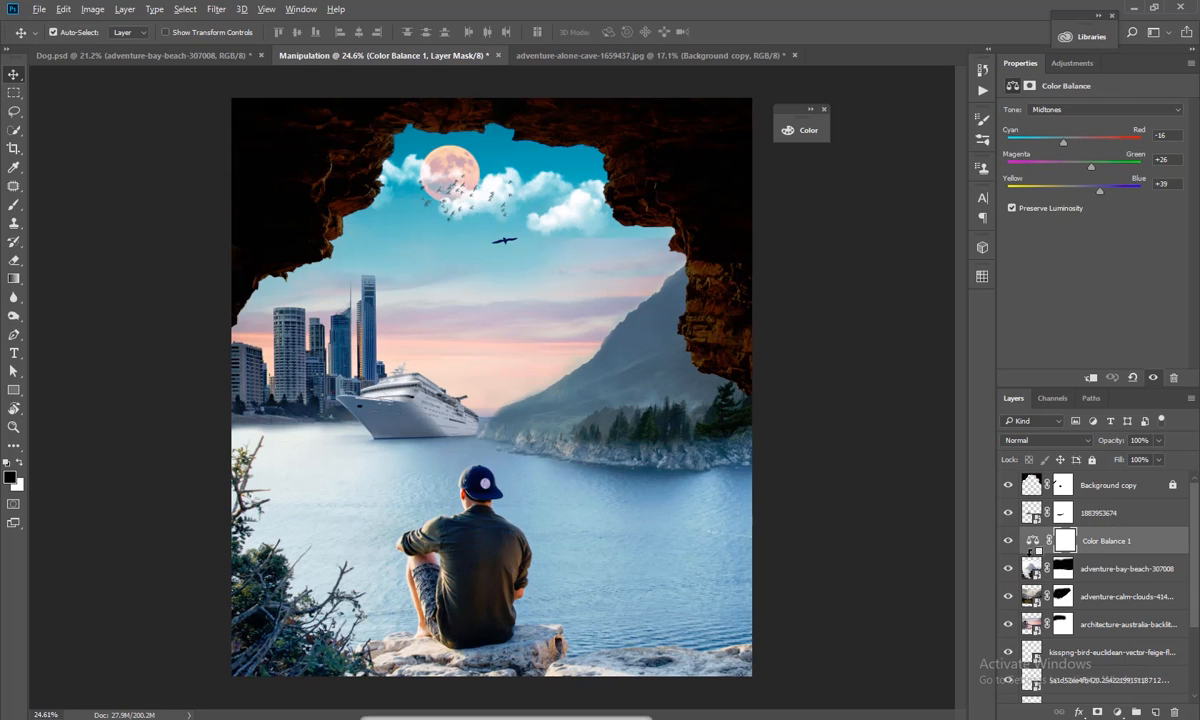
{"action": "left_click", "coordinate": [1028, 553], "text": "alt"}
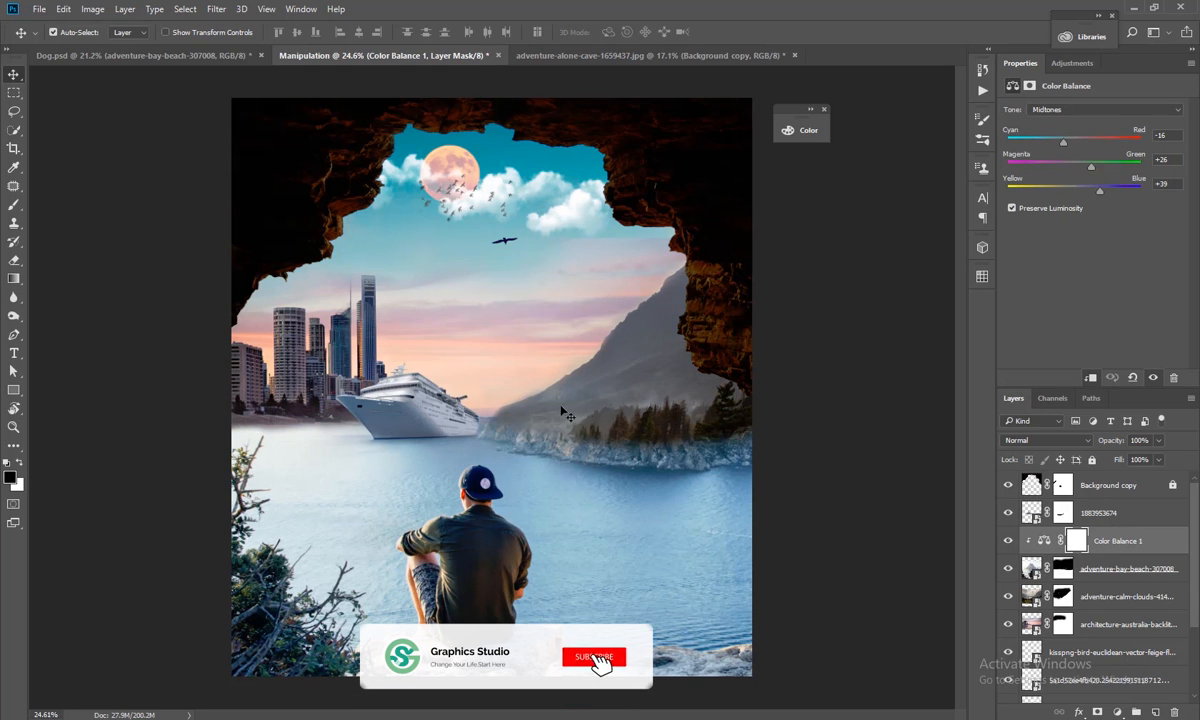
{"action": "left_click", "coordinate": [1030, 553], "text": "alt"}
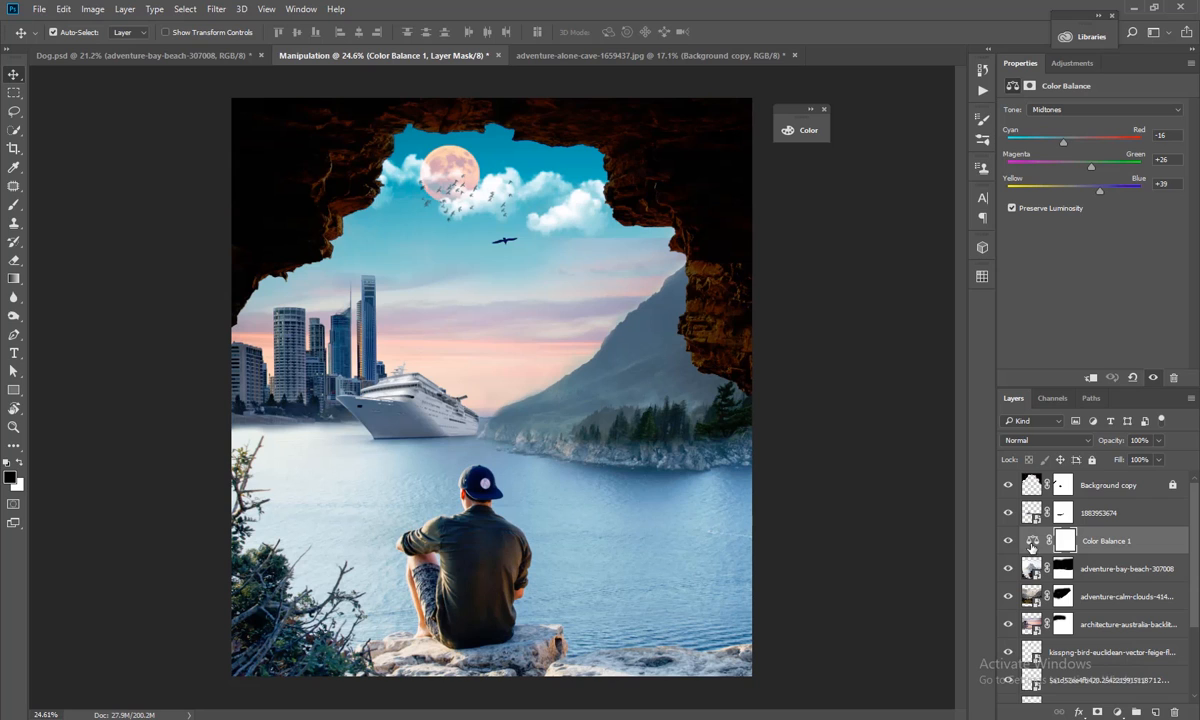
Try a Hue/Saturation adjustment with Lightness +10 clipped to the cruise ship layer, and delete it again
{"action": "left_click", "coordinate": [1045, 522]}
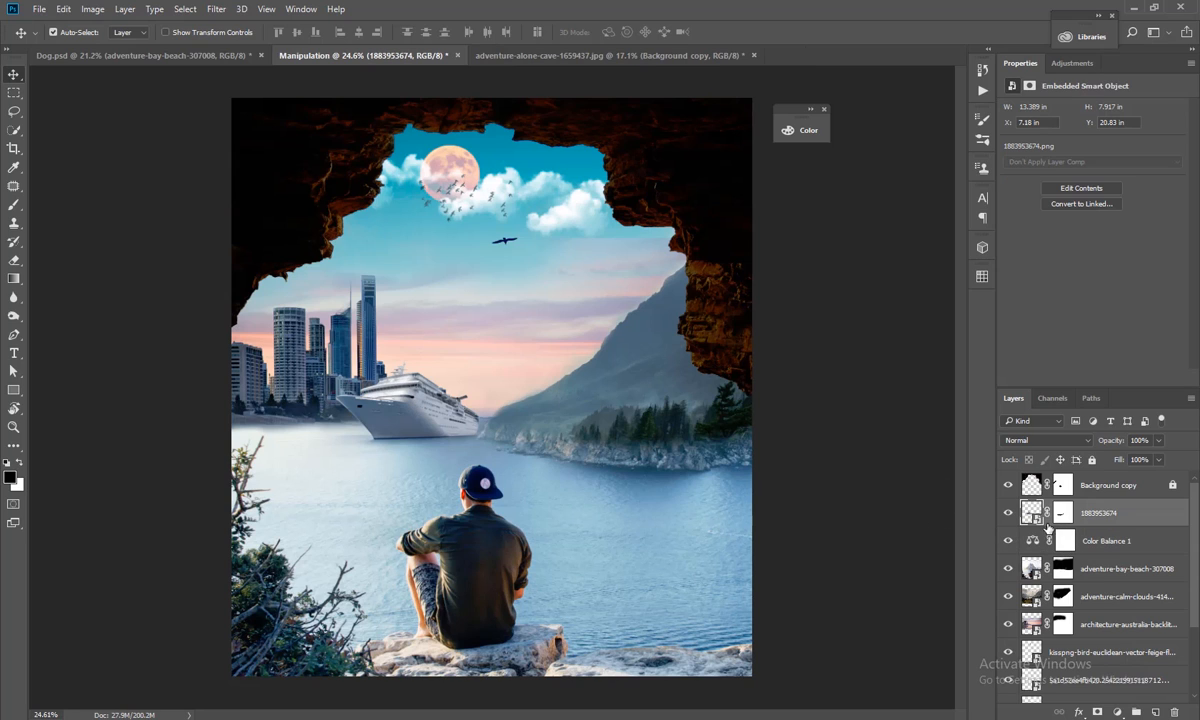
{"action": "left_click", "coordinate": [1070, 63]}
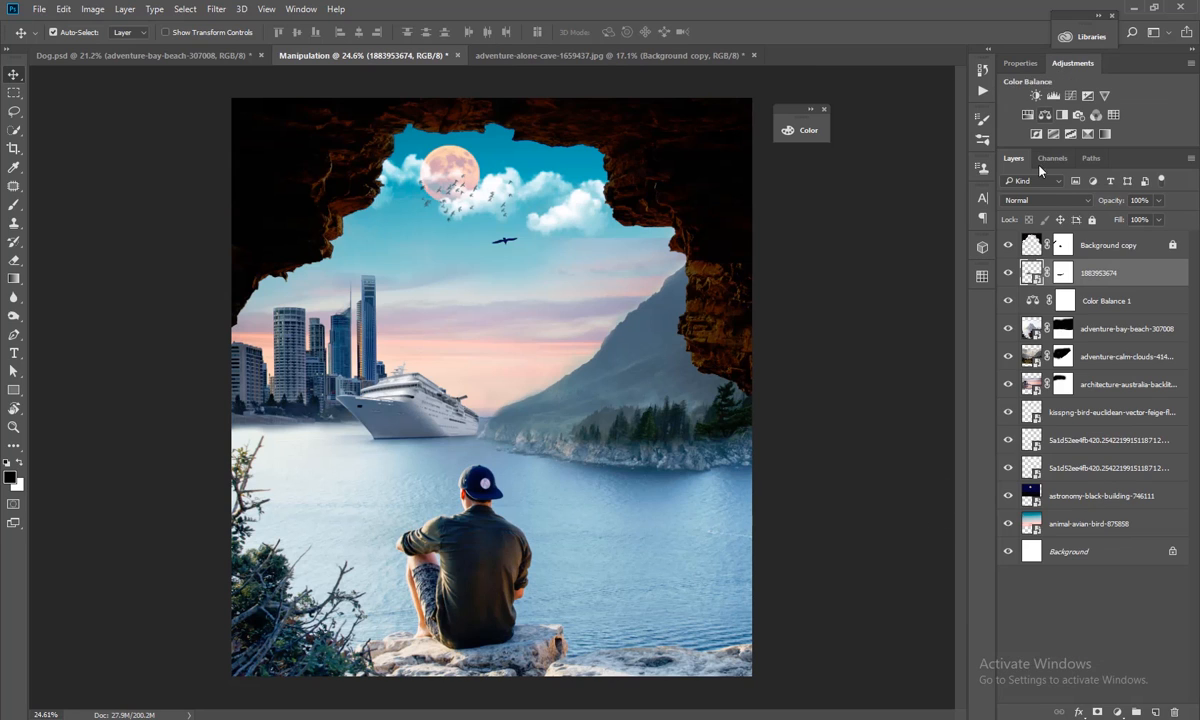
{"action": "left_click", "coordinate": [1028, 122]}
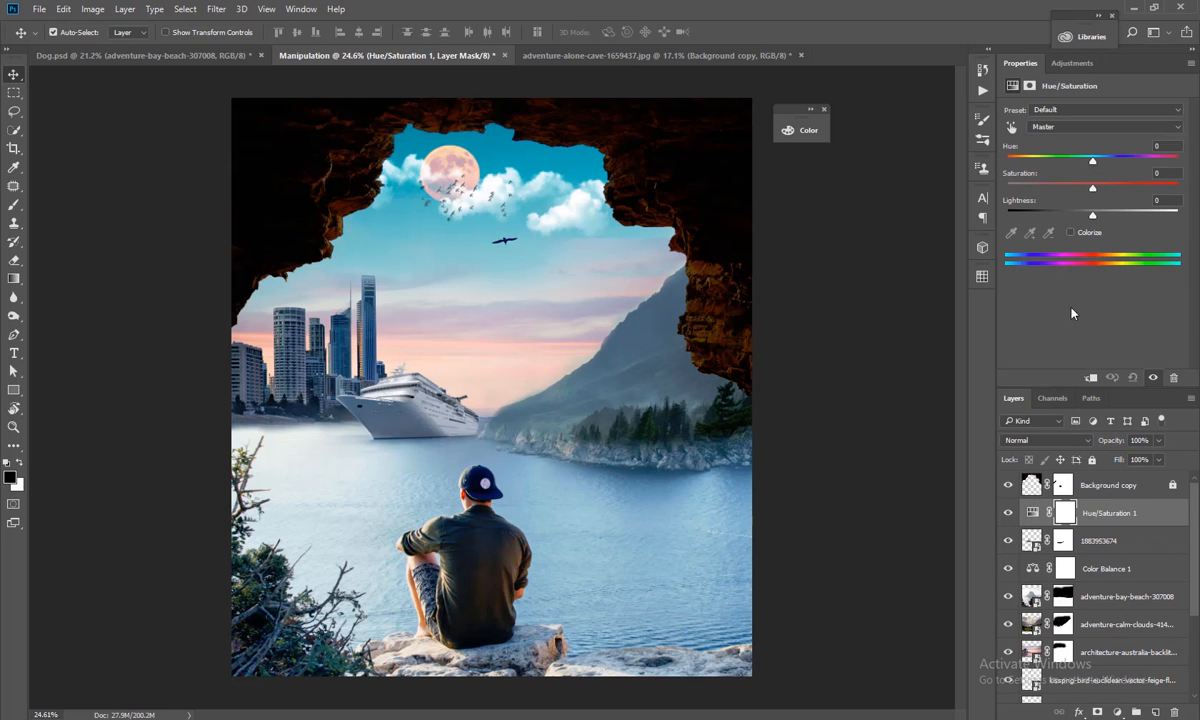
{"action": "left_click_drag", "start_coordinate": [1091, 216], "coordinate": [1100, 216]}
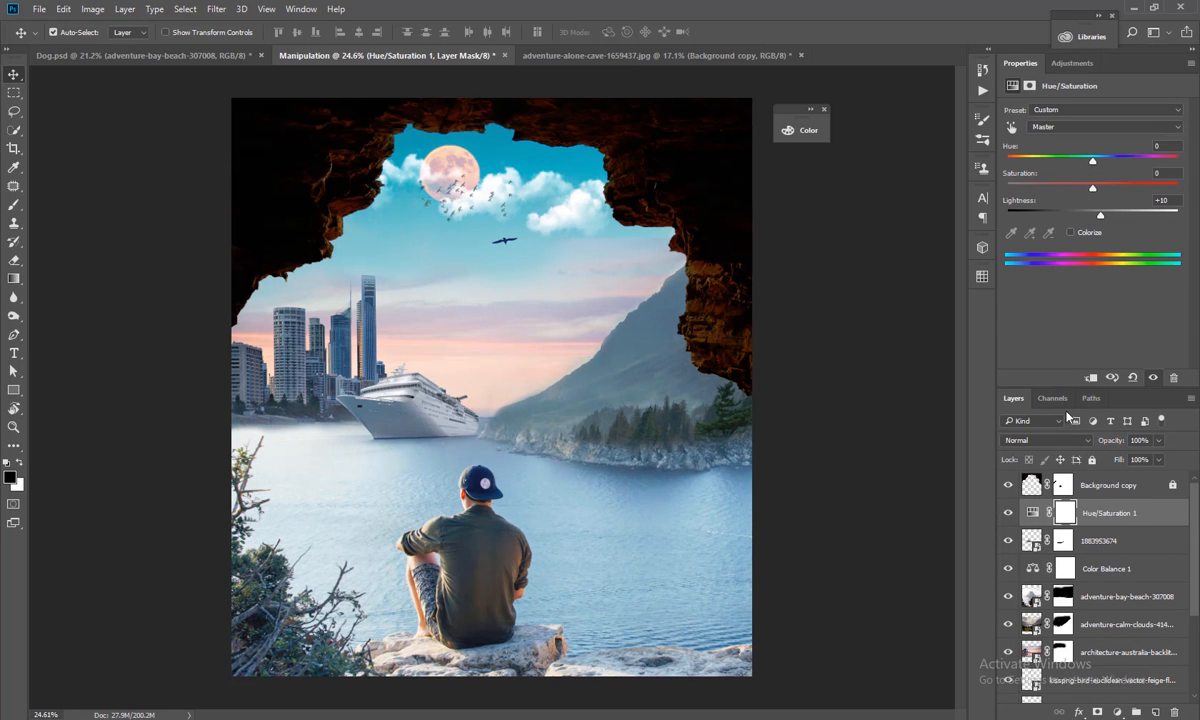
{"action": "left_click", "coordinate": [1012, 502], "text": "alt"}
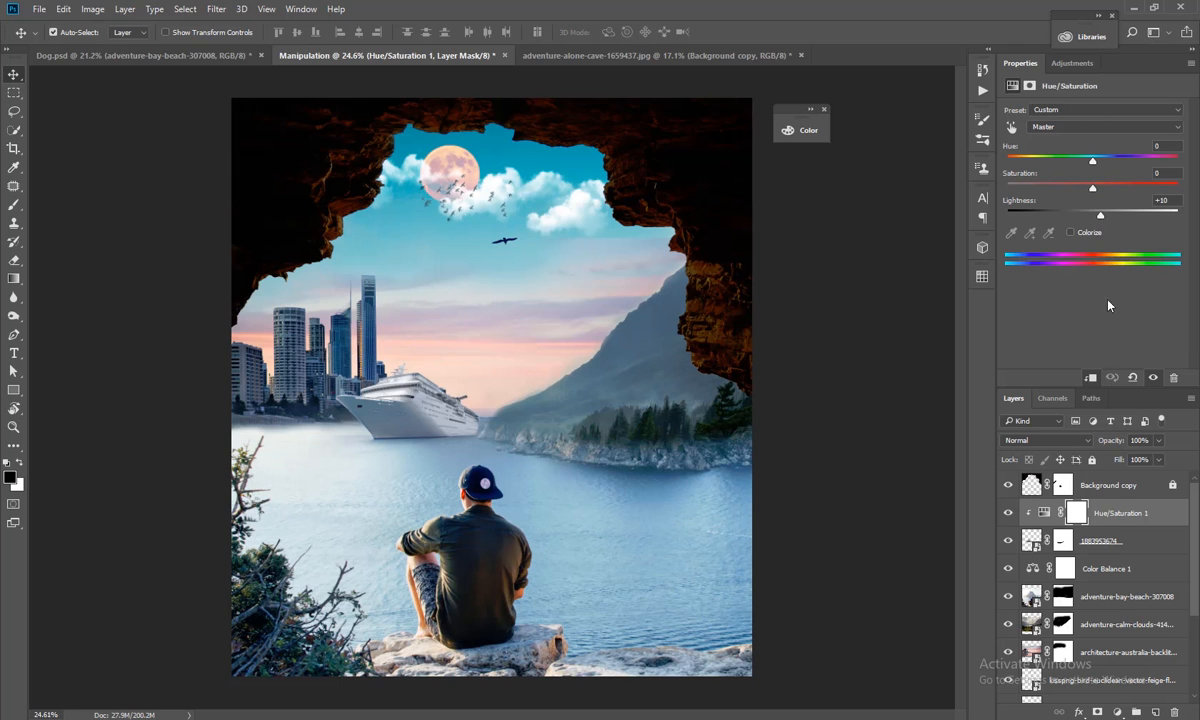
{"action": "key", "text": "Delete"}
Add a Levels adjustment clipped to the cruise ship layer and adjust its midtone input level
{"action": "left_click", "coordinate": [1072, 63]}
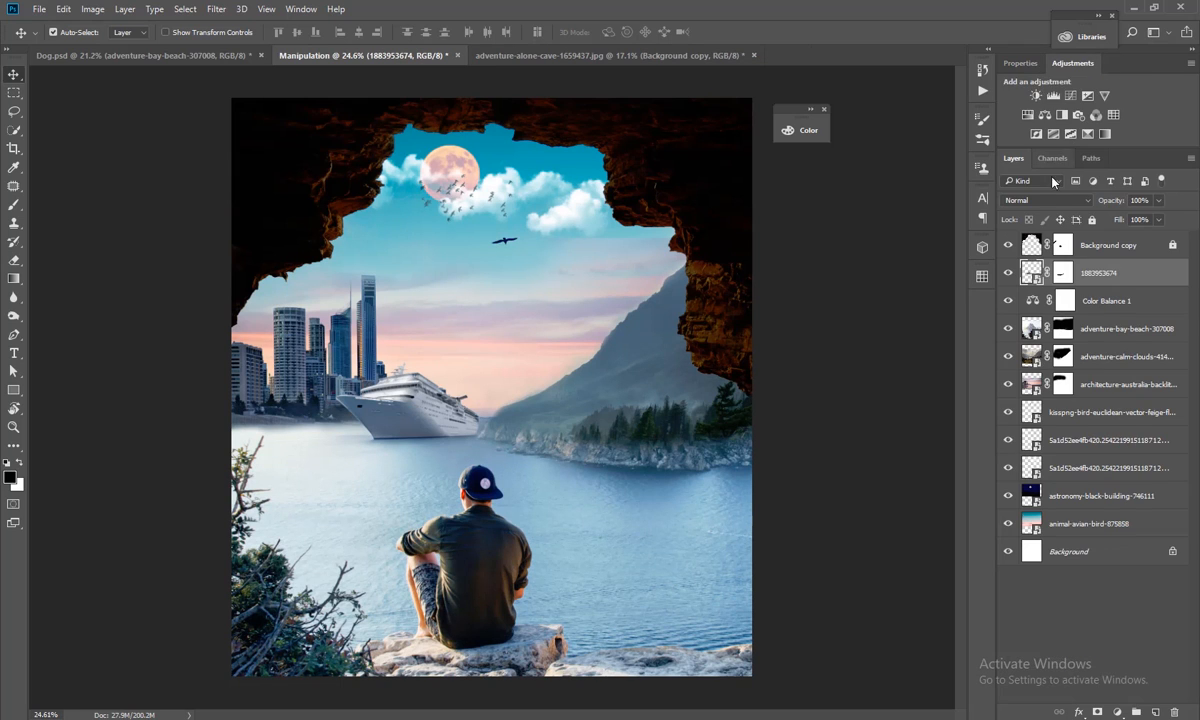
{"action": "left_click", "coordinate": [1052, 96]}
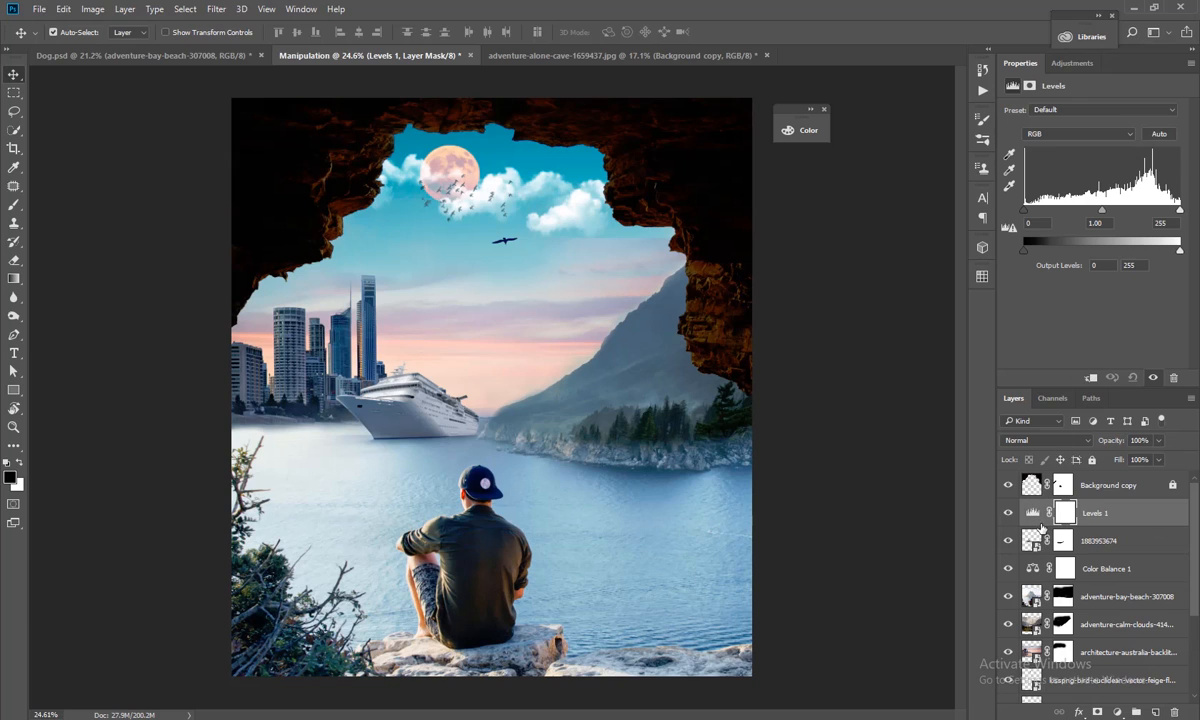
{"action": "left_click", "coordinate": [1040, 525], "text": "alt"}
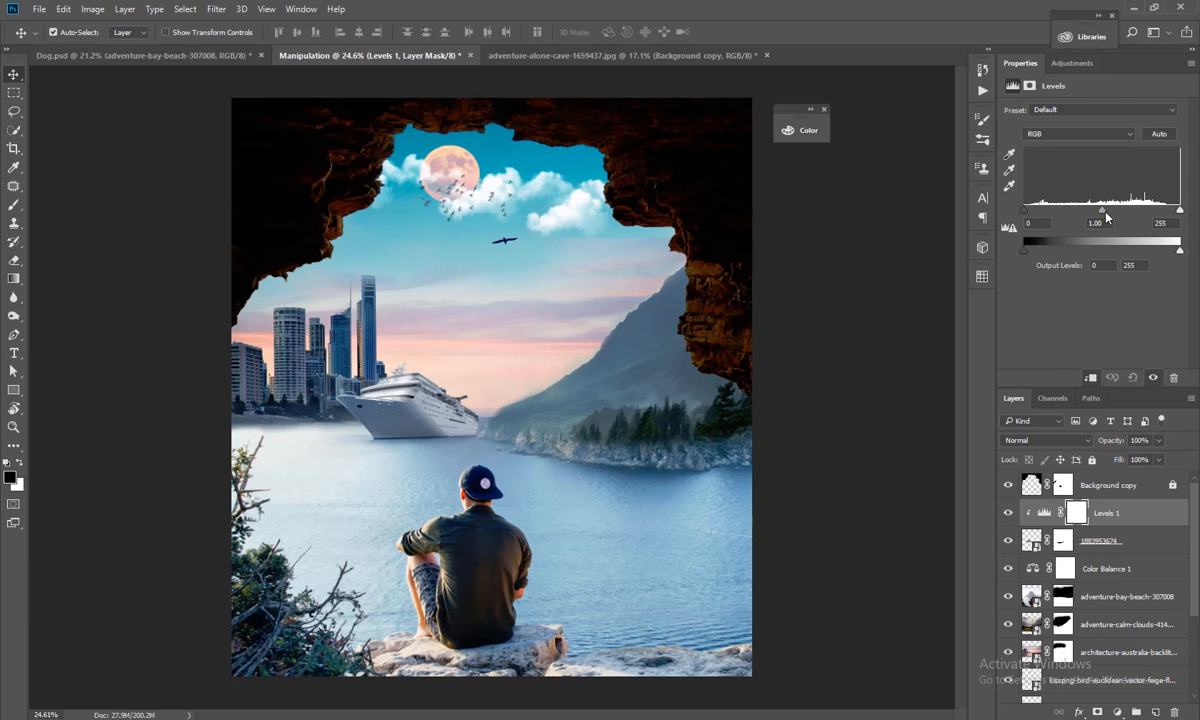
{"action": "left_click_drag", "start_coordinate": [1106, 218], "coordinate": [1163, 213]}
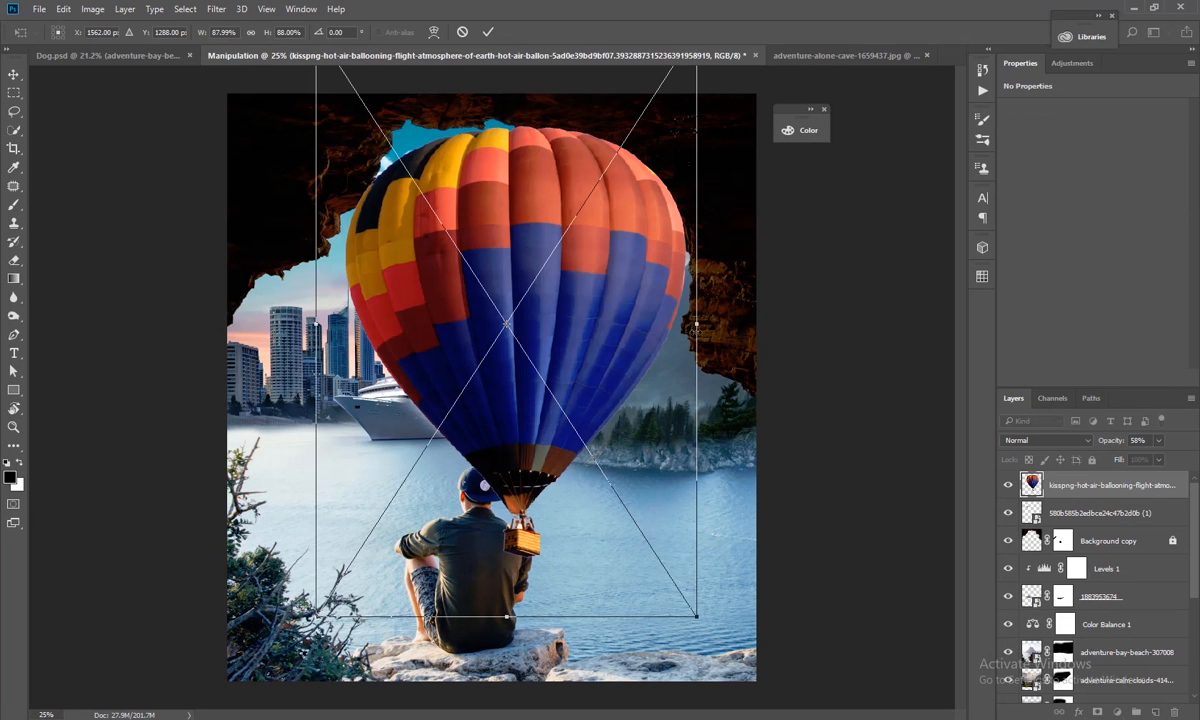
Scale the placed hot-air balloon down to about 1.4 × 2 in, floating in the pink sky above the ship's stern
{"action": "left_click_drag", "start_coordinate": [697, 620], "coordinate": [512, 333]}
{"action": "key", "text": "Return"}
{"action": "key", "text": "b"}
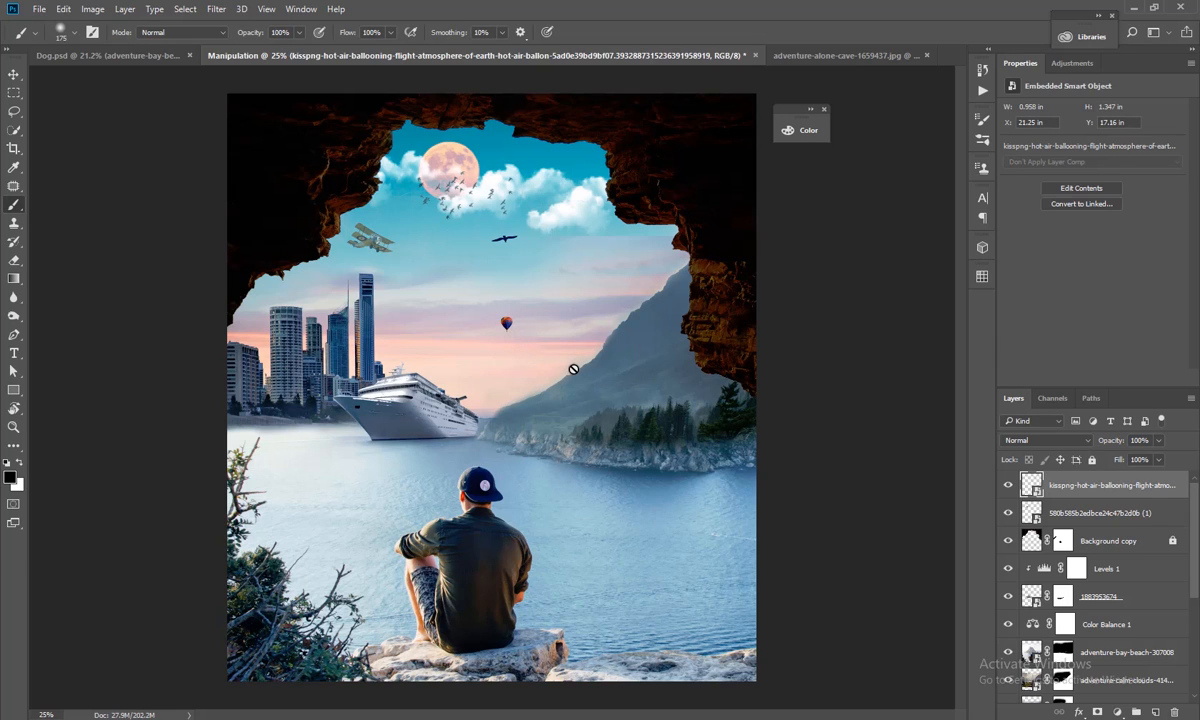
{"action": "key", "text": "ctrl+t"}
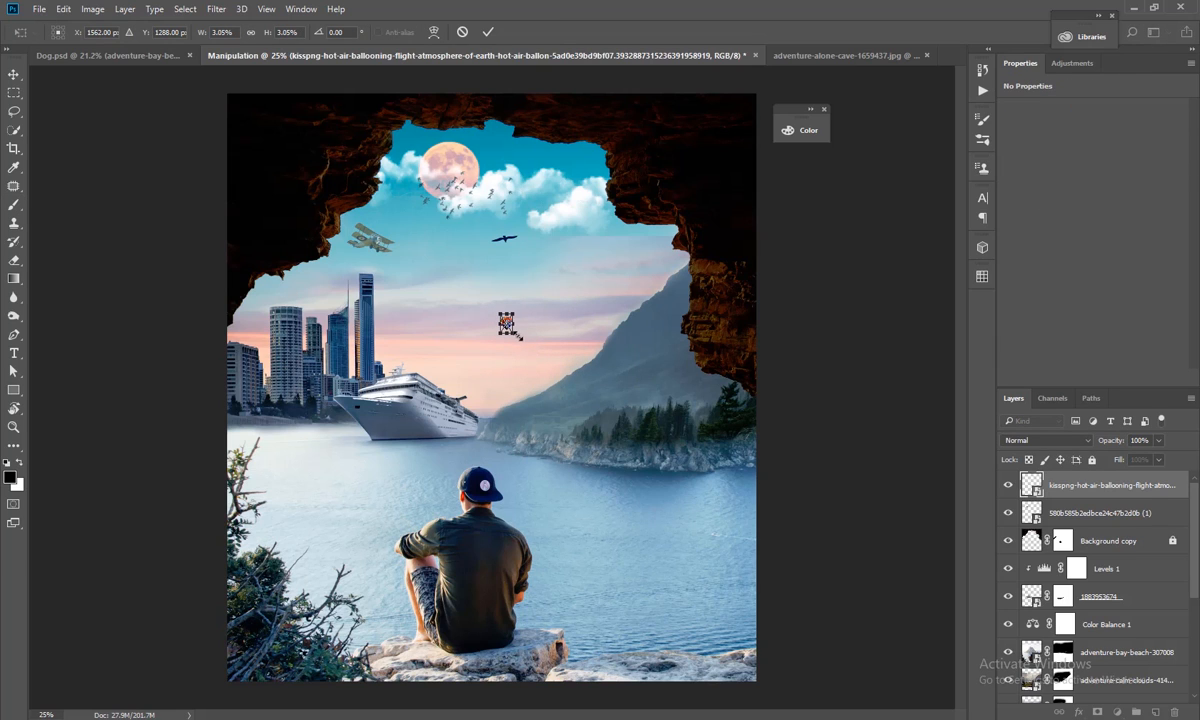
{"action": "key", "text": "Return"}
{"action": "key", "text": "b"}
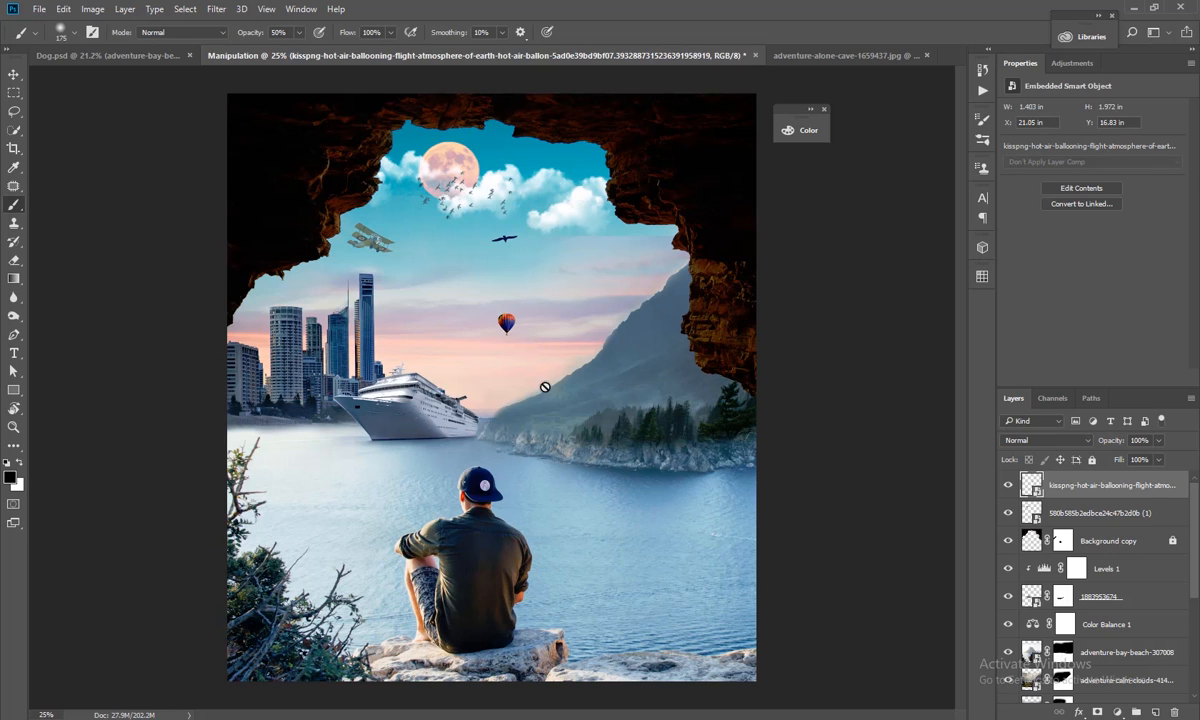
Lower the hot-air balloon layer's opacity to 34% and deselect the layer
{"action": "left_click", "coordinate": [1159, 440]}
{"action": "left_click_drag", "start_coordinate": [1160, 457], "coordinate": [1136, 458]}
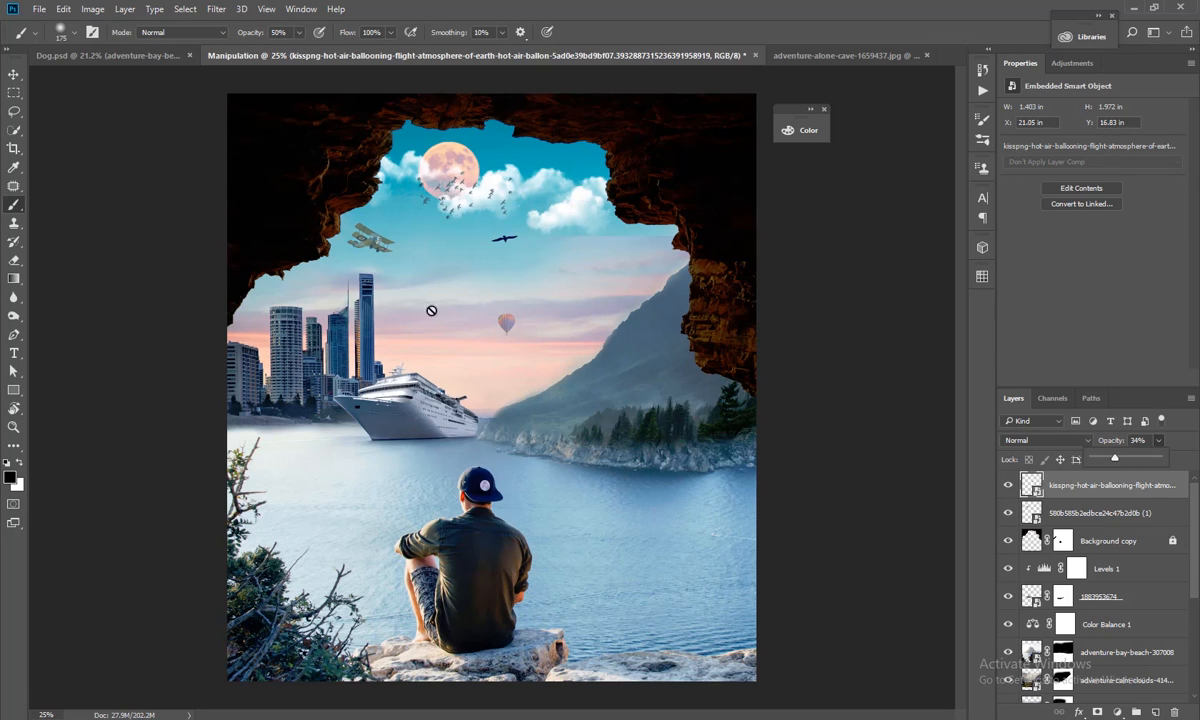
{"action": "left_click", "coordinate": [13, 73]}
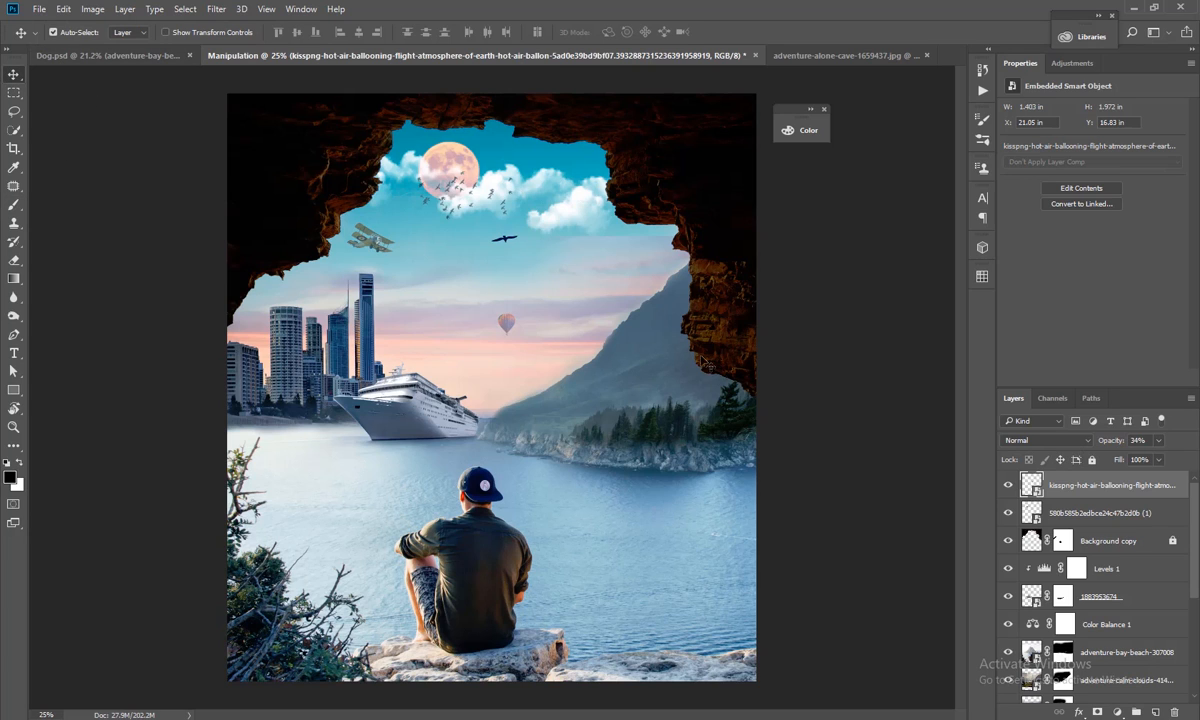
{"action": "left_click", "coordinate": [828, 385]}
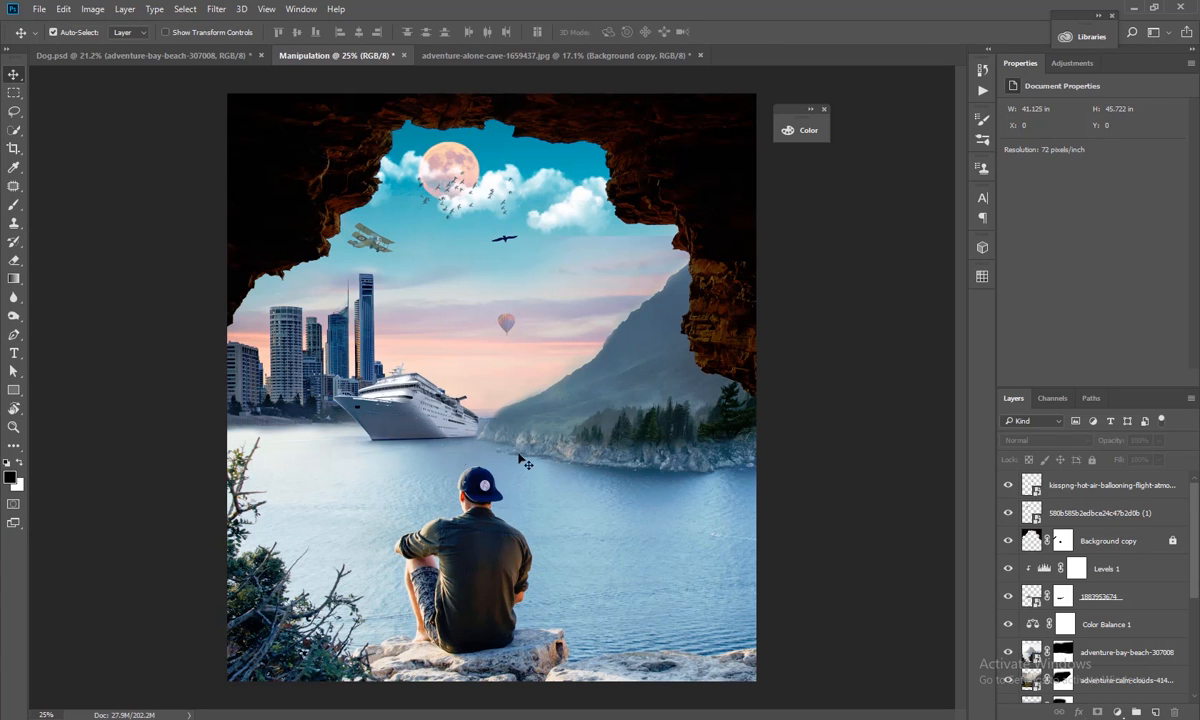
Compare the whole Manipulation composite with the Dog.psd version and select the biplane layer
{"action": "scroll", "coordinate": [430, 432], "scroll_direction": "down", "scroll_amount": 1}
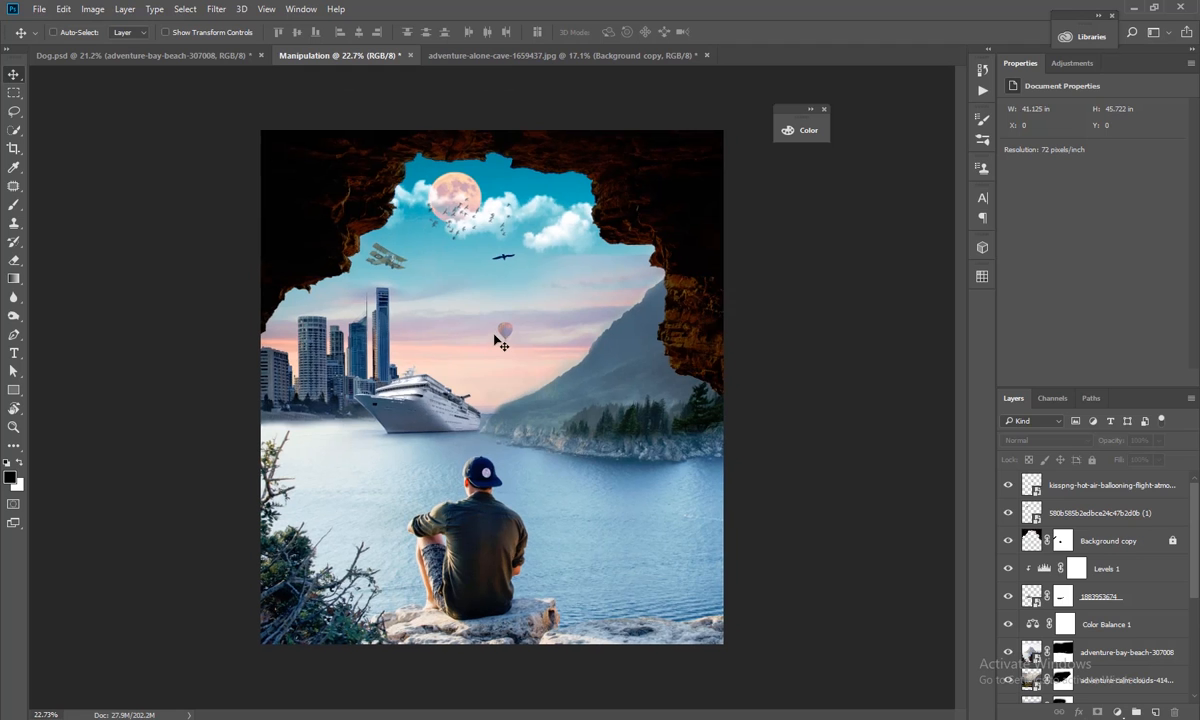
{"action": "scroll", "coordinate": [265, 400], "scroll_direction": "down", "scroll_amount": 1}
{"action": "key", "text": "ctrl+shift+Tab"}
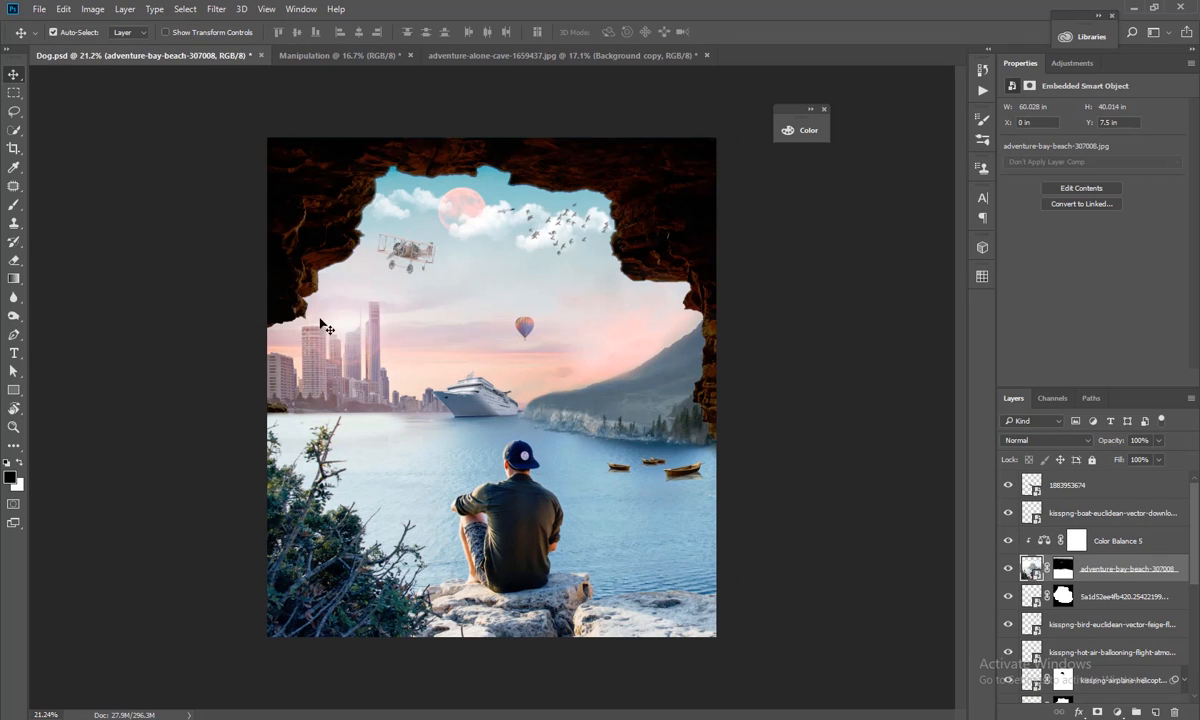
{"action": "left_click", "coordinate": [334, 53]}
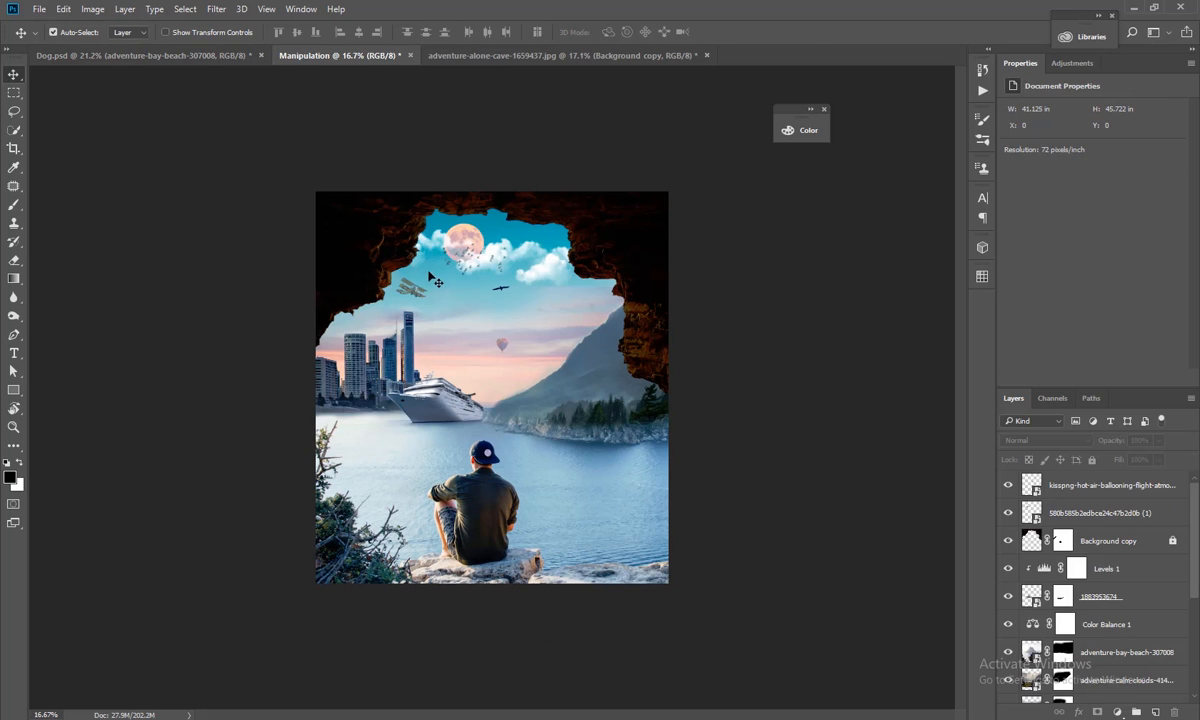
{"action": "left_click", "coordinate": [413, 300]}
{"action": "scroll", "coordinate": [405, 290], "scroll_direction": "up", "scroll_amount": 2}
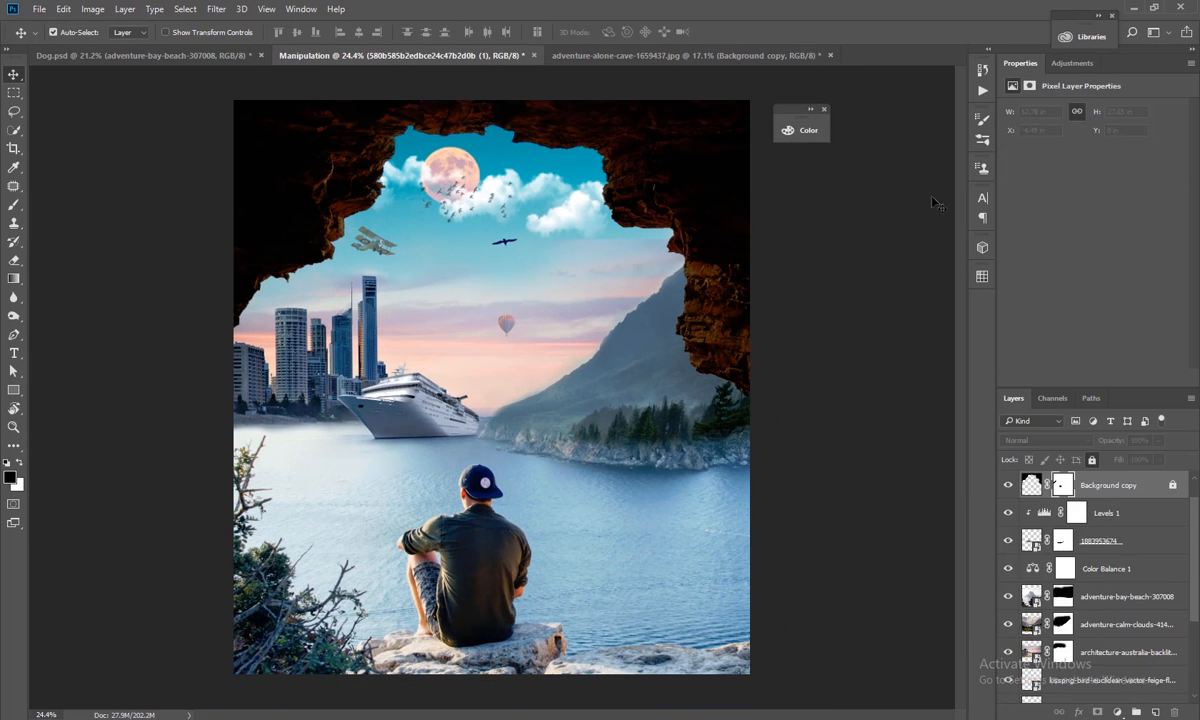
Switch to File Explorer and look through the airplane pictures on the KINGSTON (D:) drive
{"action": "left_click", "coordinate": [1131, 9]}
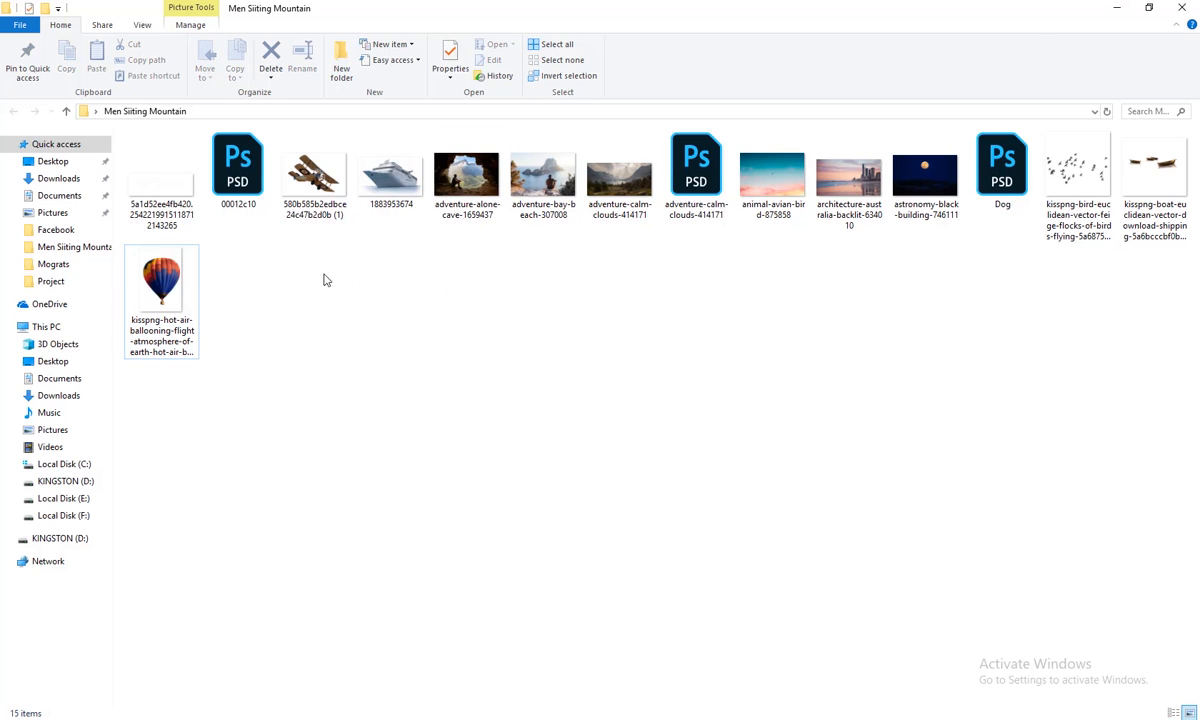
{"action": "left_click", "coordinate": [70, 481]}
{"action": "left_click", "coordinate": [390, 205]}
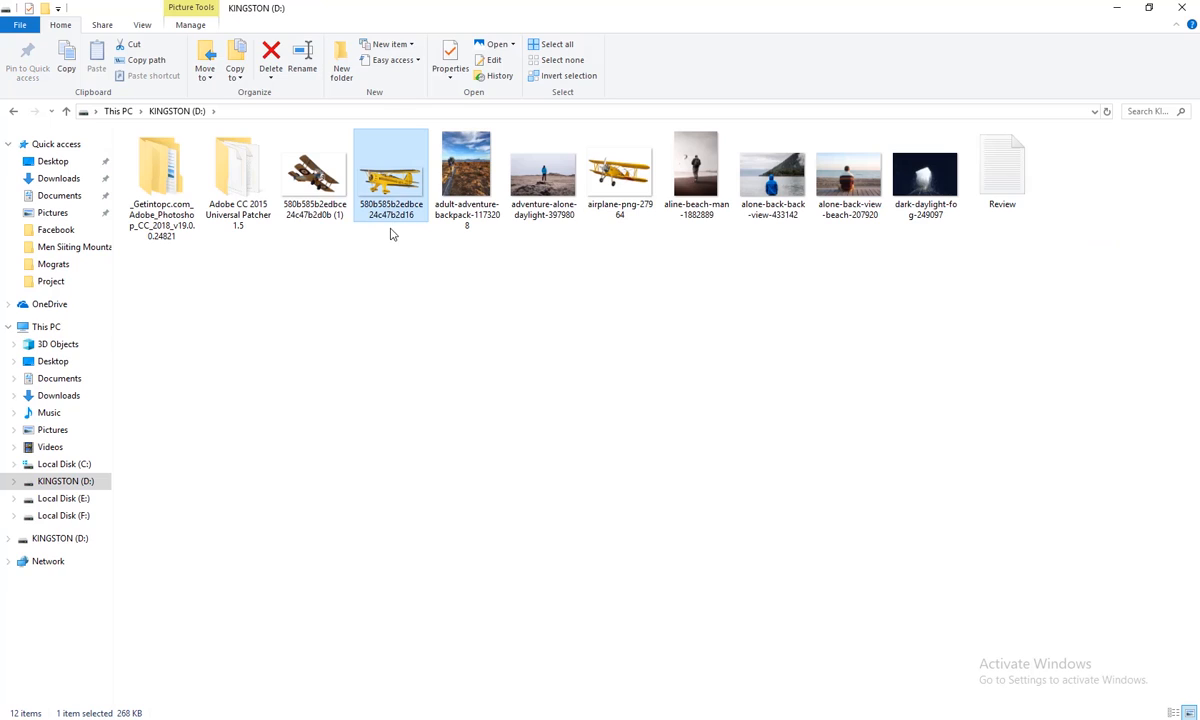
{"action": "left_click", "coordinate": [636, 186]}
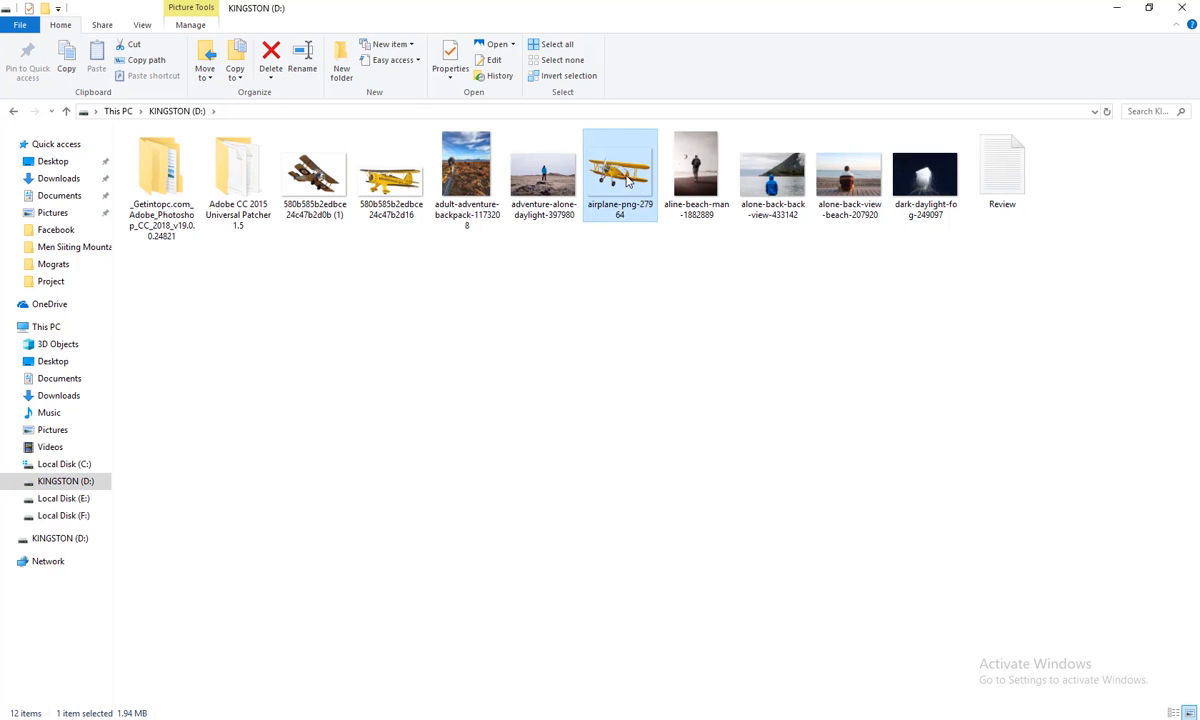
{"action": "left_click", "coordinate": [364, 196]}
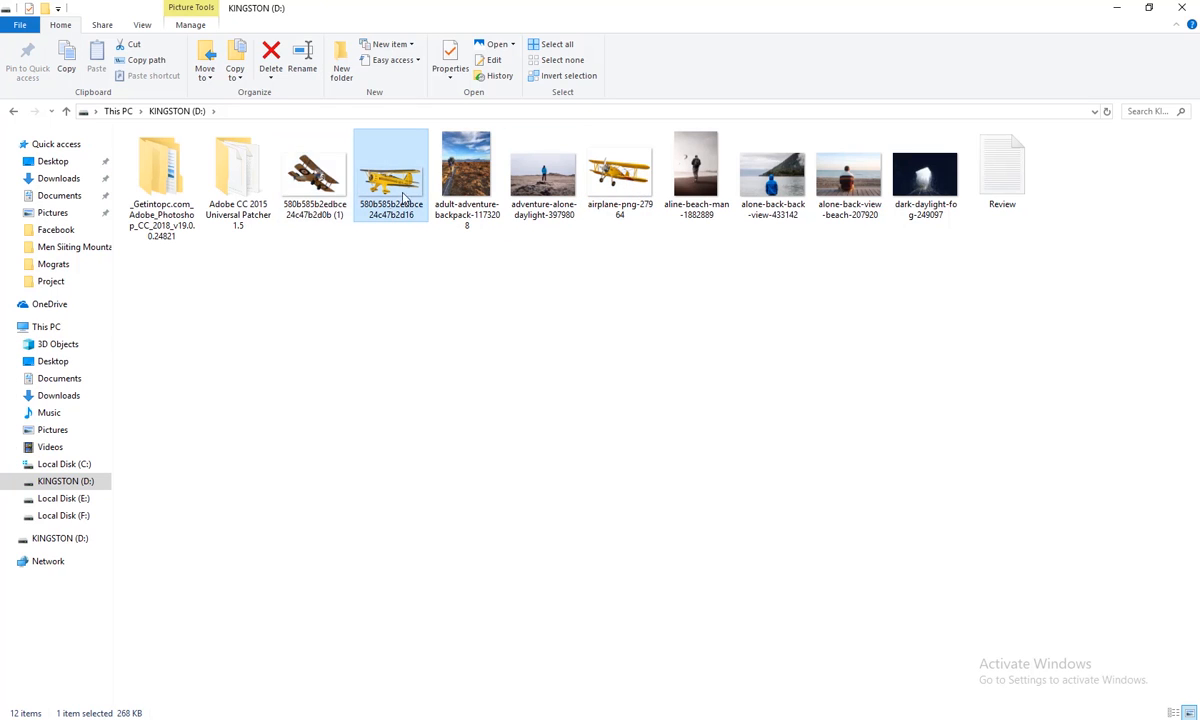
{"action": "left_click", "coordinate": [292, 182]}
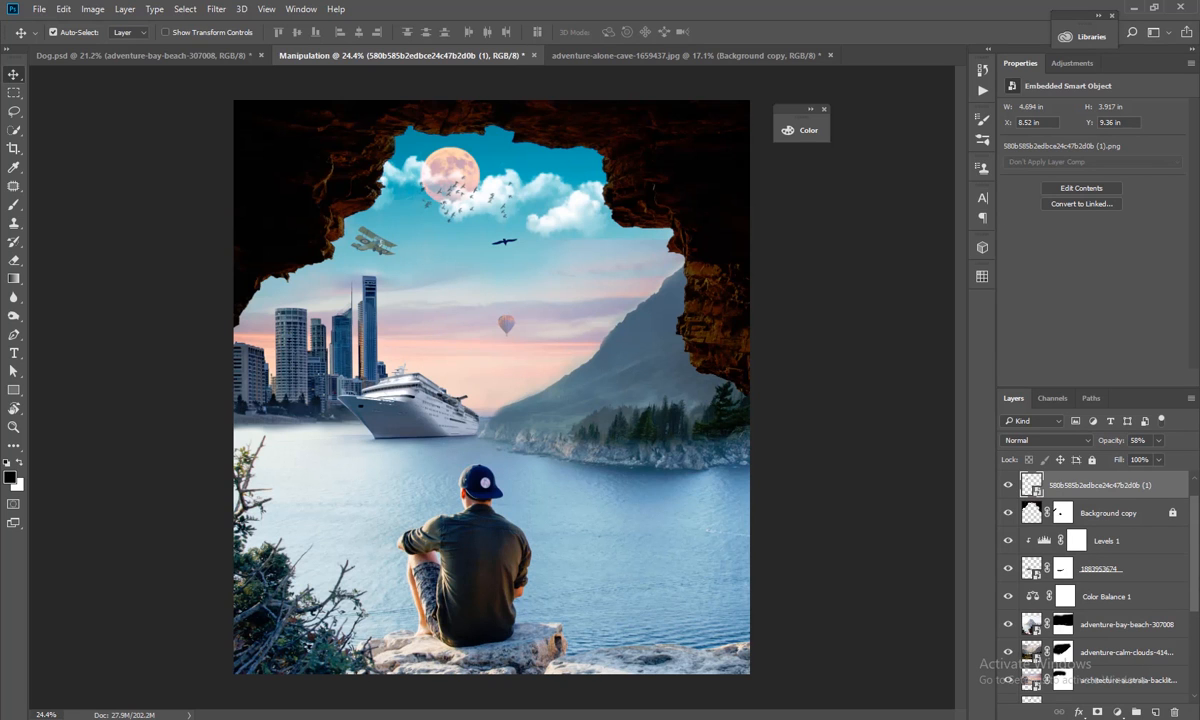
Place the kisspng-airplane-helicopter-aircraft picture from the Downloads folder over the old biplane, scaled to about 79%
{"action": "mouse_move", "coordinate": [333, 718]}
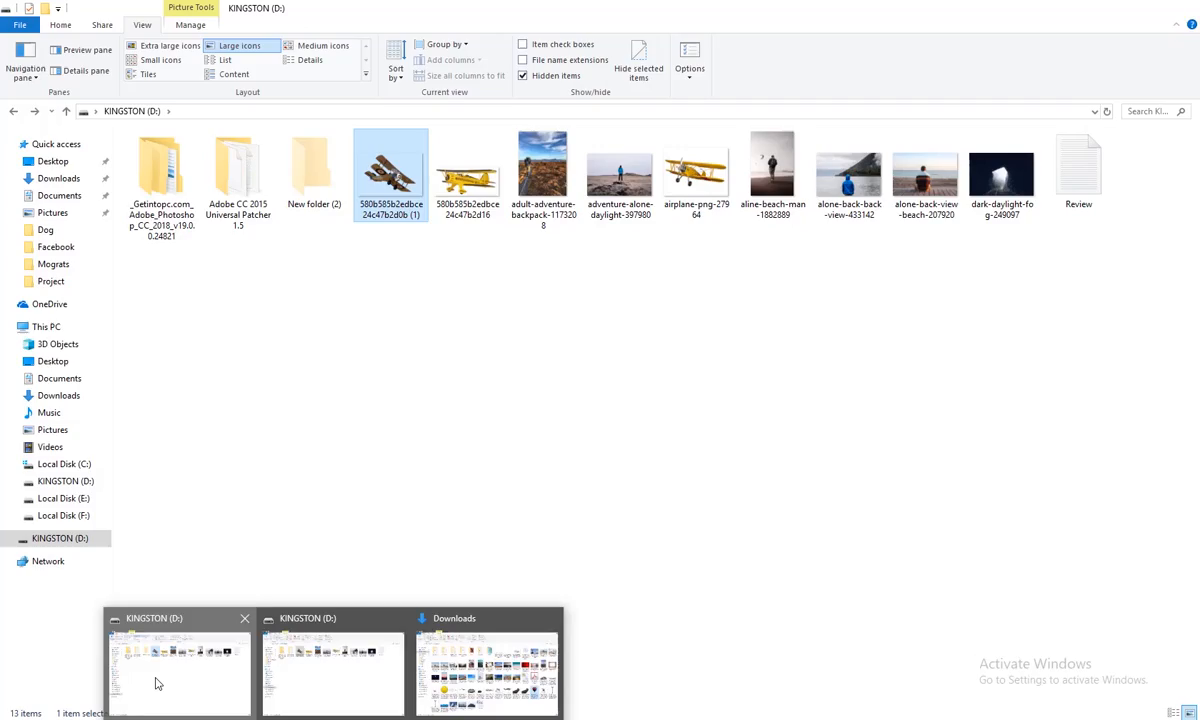
{"action": "left_click", "coordinate": [153, 672]}
{"action": "left_click", "coordinate": [60, 180]}
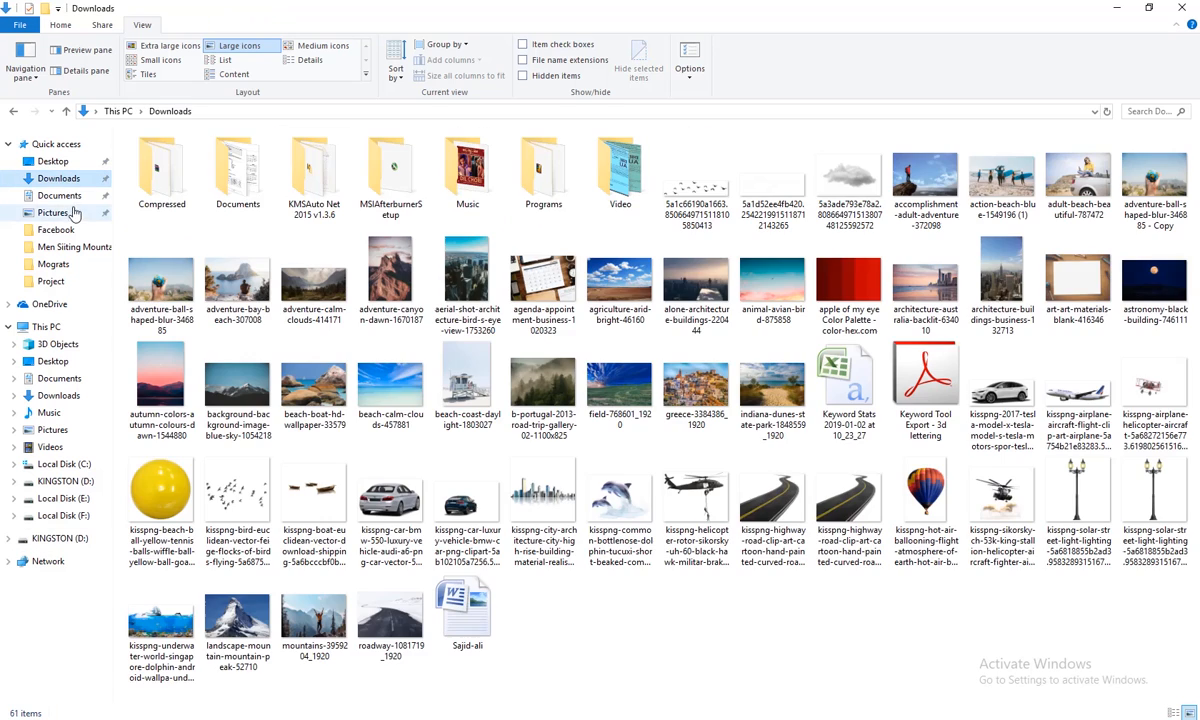
{"action": "left_click", "coordinate": [1000, 495]}
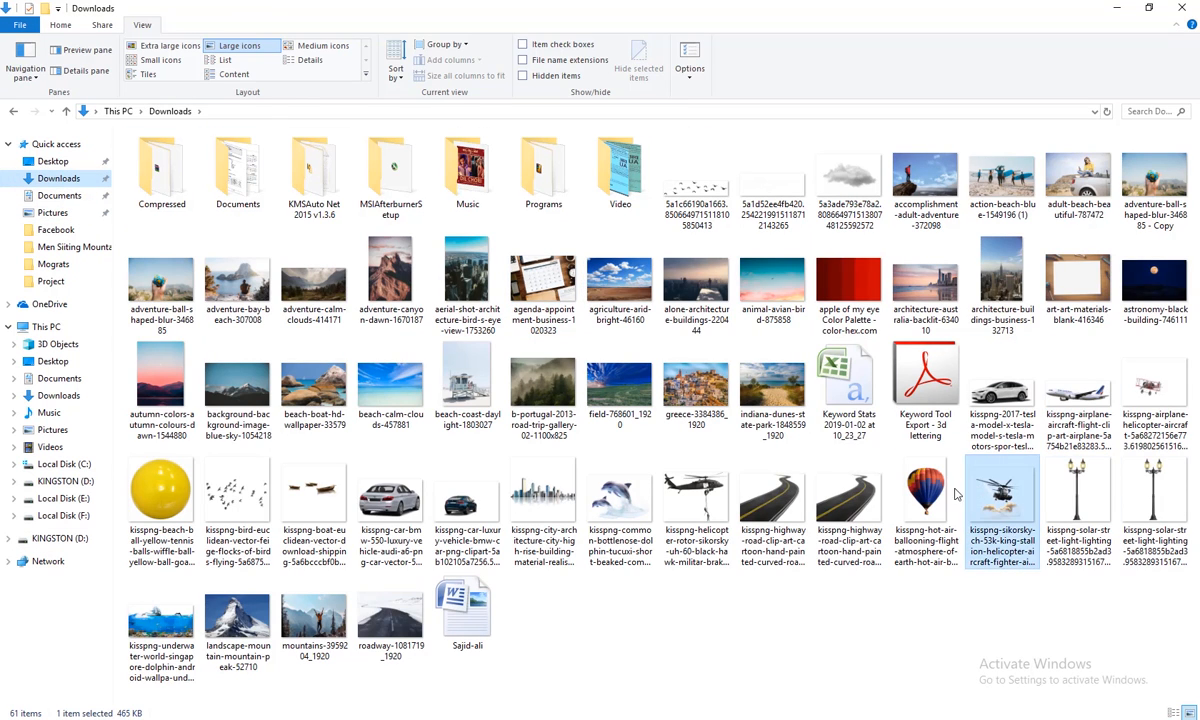
{"action": "left_click", "coordinate": [246, 466]}
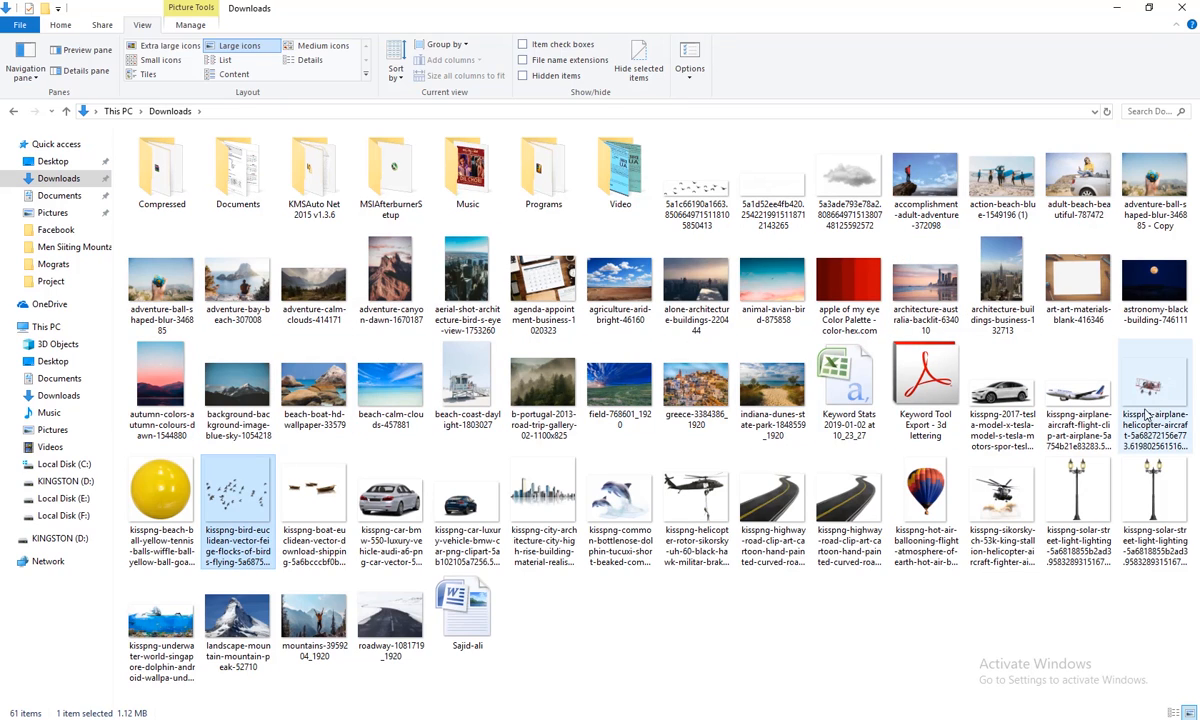
{"action": "left_click_drag", "start_coordinate": [1150, 415], "coordinate": [432, 262]}
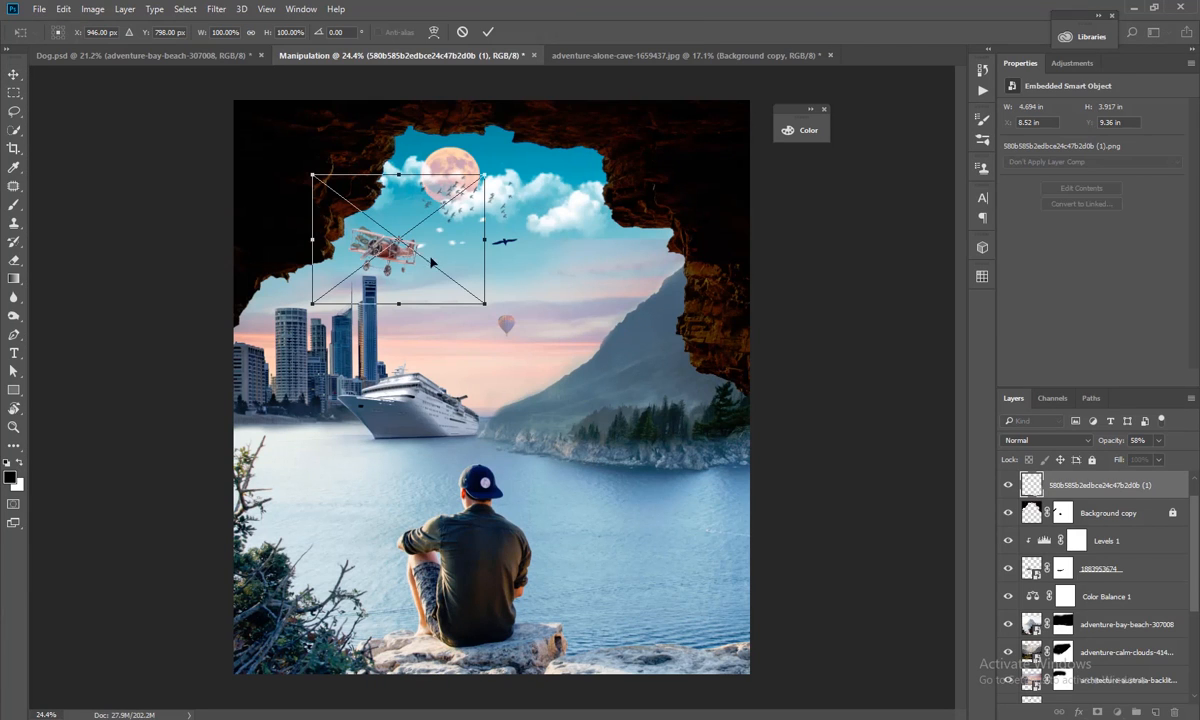
{"action": "left_click_drag", "start_coordinate": [485, 174], "coordinate": [467, 189]}
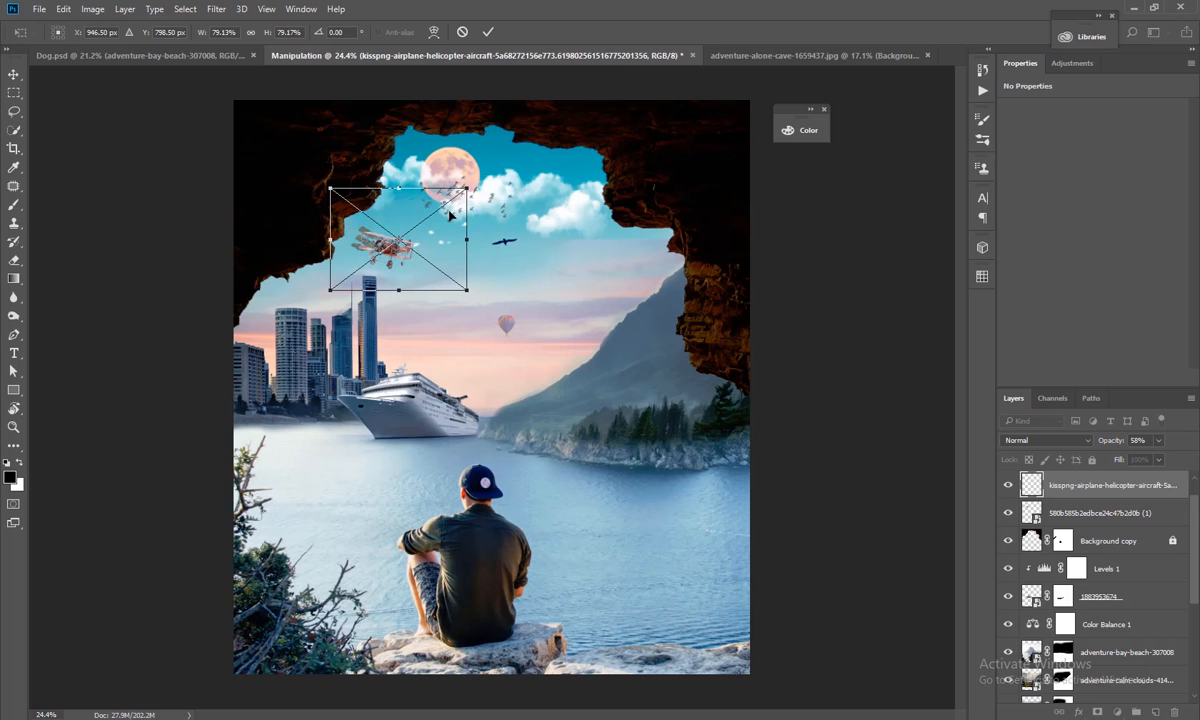
{"action": "key", "text": "Return"}
Delete the old biplane layer and reposition the new airplane in the sky between the cave edge and the moon
{"action": "left_click", "coordinate": [360, 239]}
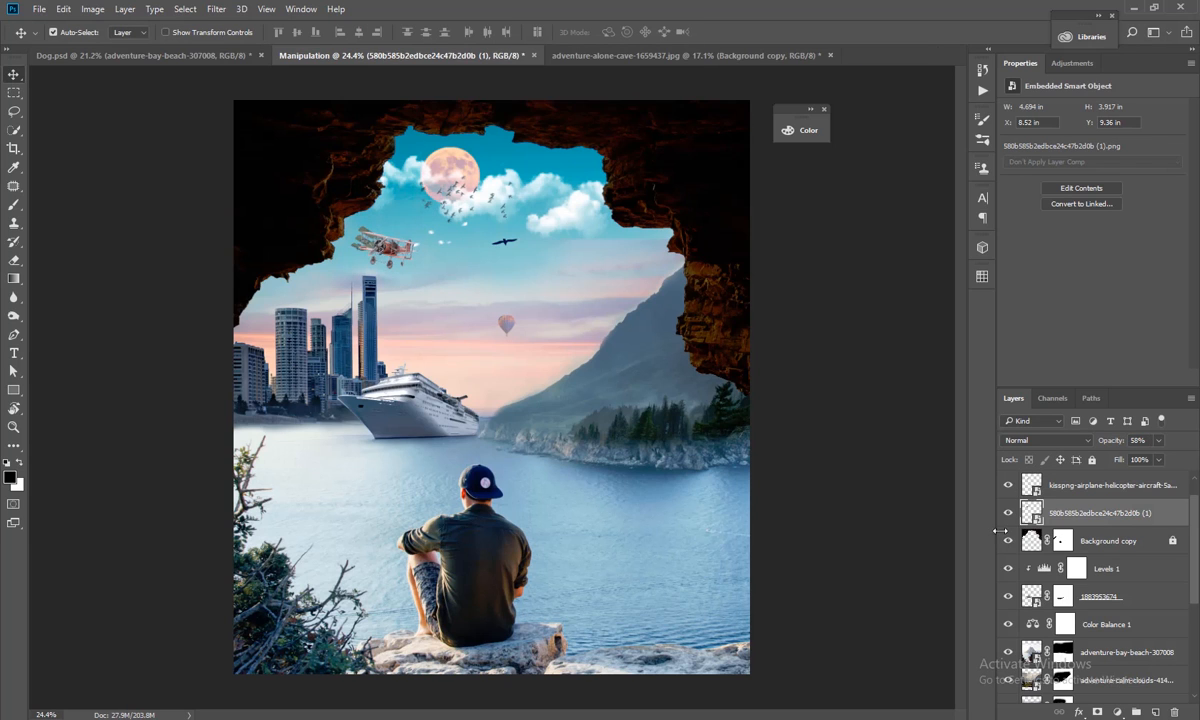
{"action": "key", "text": "Delete"}
{"action": "left_click_drag", "start_coordinate": [377, 247], "coordinate": [411, 256]}
{"action": "key", "text": "ctrl+t"}
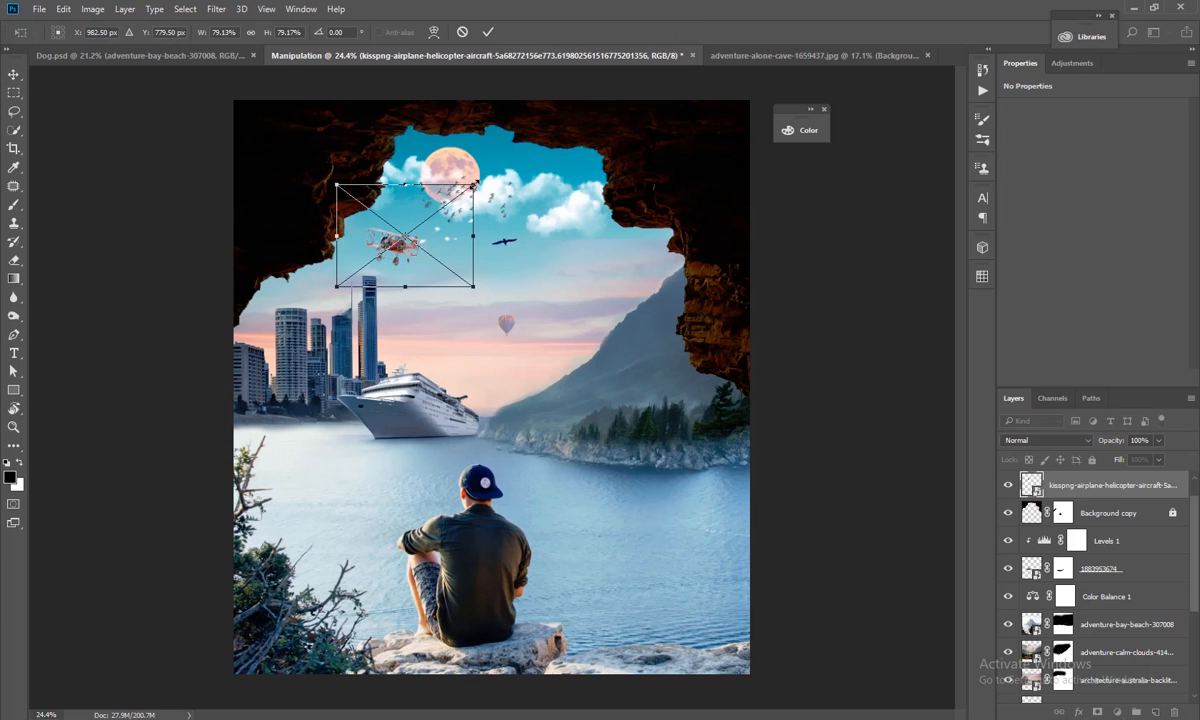
{"action": "left_click_drag", "start_coordinate": [448, 236], "coordinate": [395, 243]}
{"action": "key", "text": "Return"}
Set the new airplane layer's opacity to 88%
{"action": "key", "text": "8"}
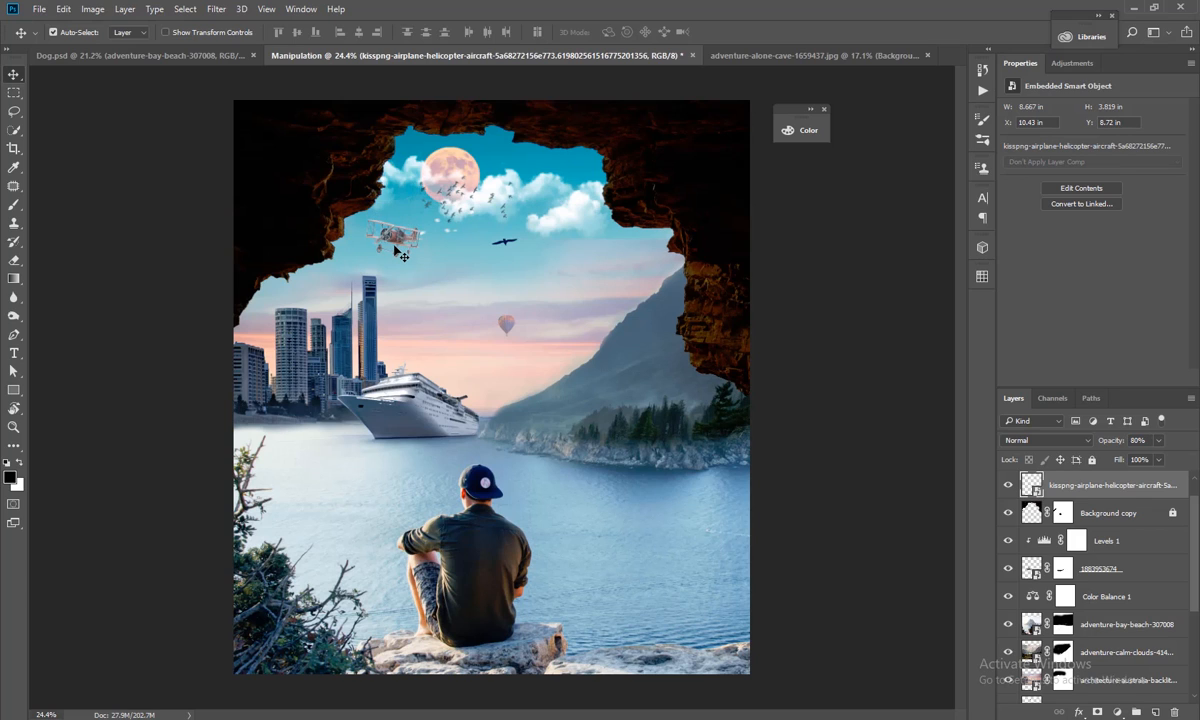
{"action": "key", "text": "8"}
{"action": "key", "text": "8"}
Add a layer mask to the airplane layer and paint out the white specks below the birds with a 175 px soft black brush
{"action": "left_click", "coordinate": [1097, 714]}
{"action": "key", "text": "b"}
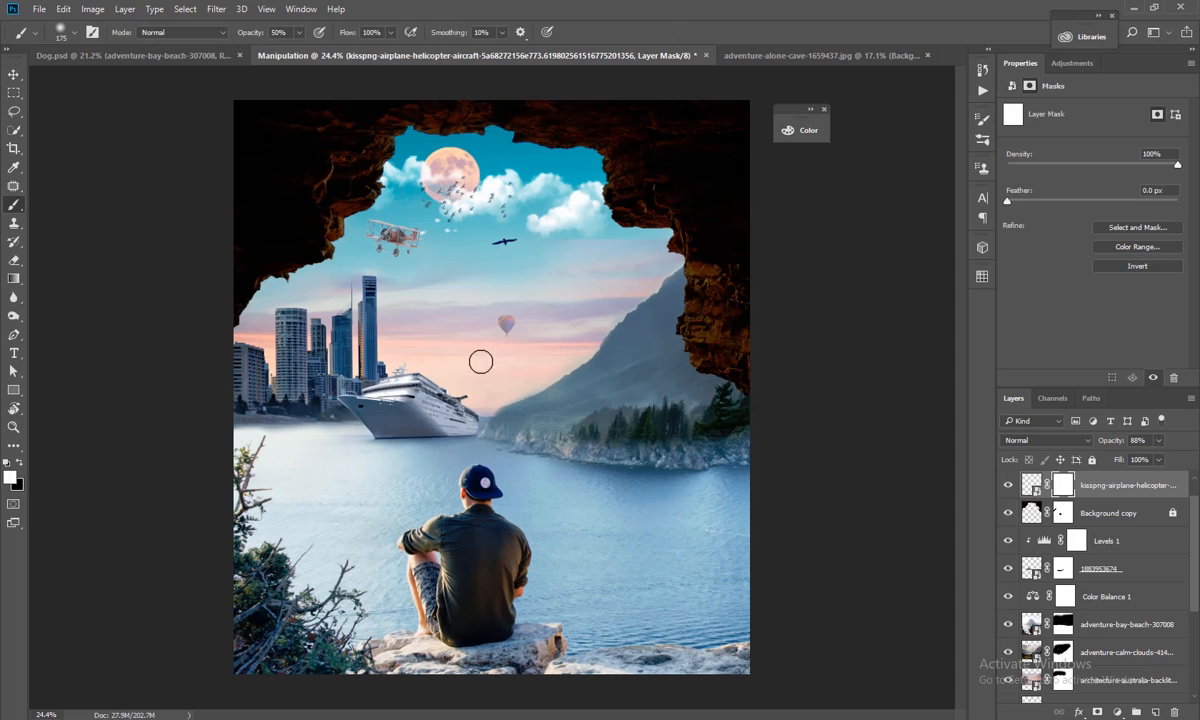
{"action": "scroll", "coordinate": [440, 195], "scroll_direction": "up", "scroll_amount": 5}
{"action": "scroll", "coordinate": [438, 185], "scroll_direction": "up", "scroll_amount": 5}
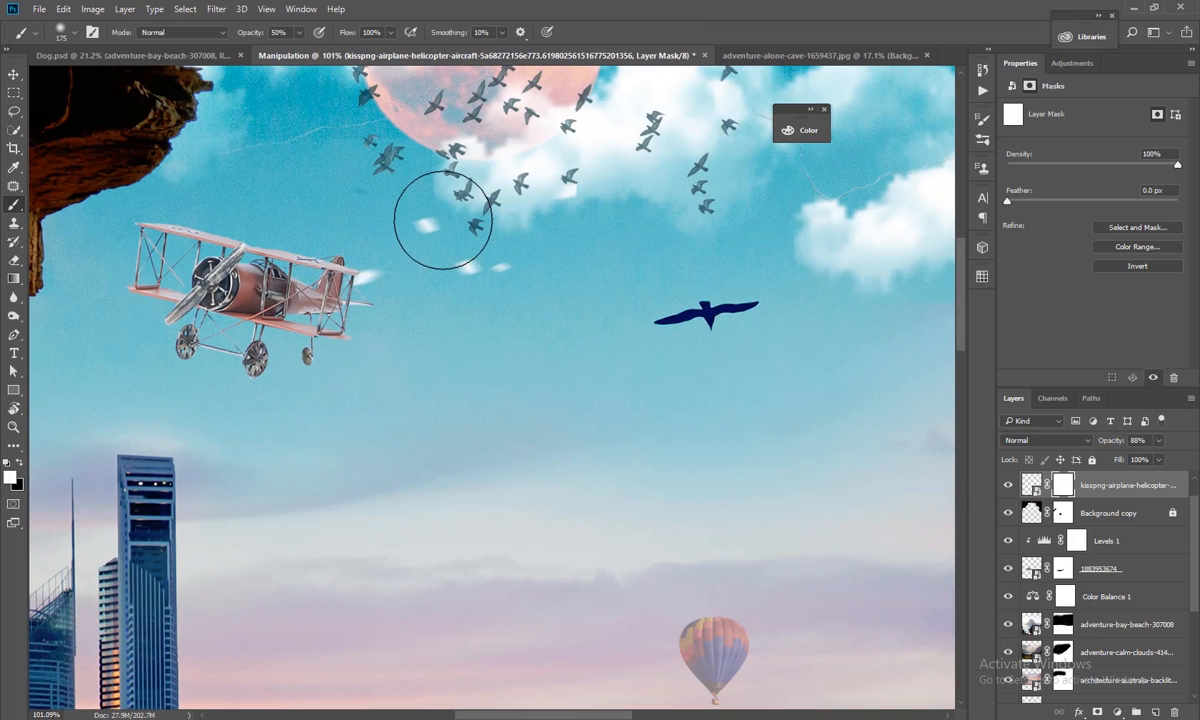
{"action": "key", "text": "x"}
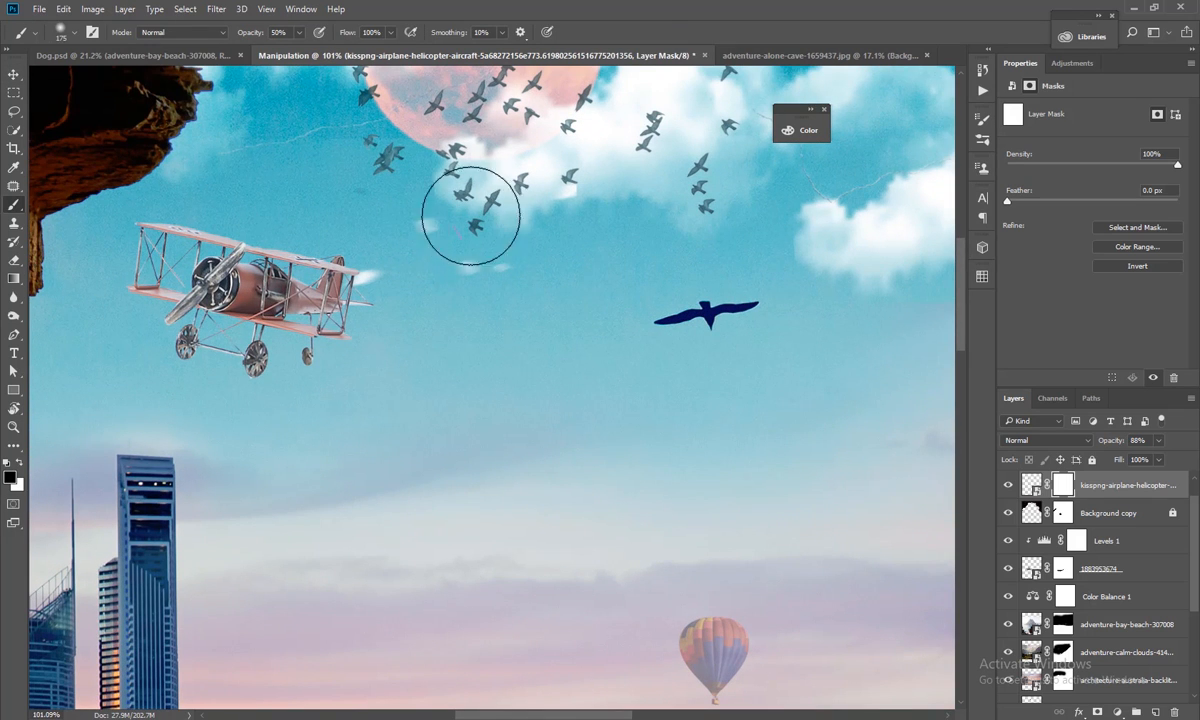
{"action": "right_click", "coordinate": [533, 237]}
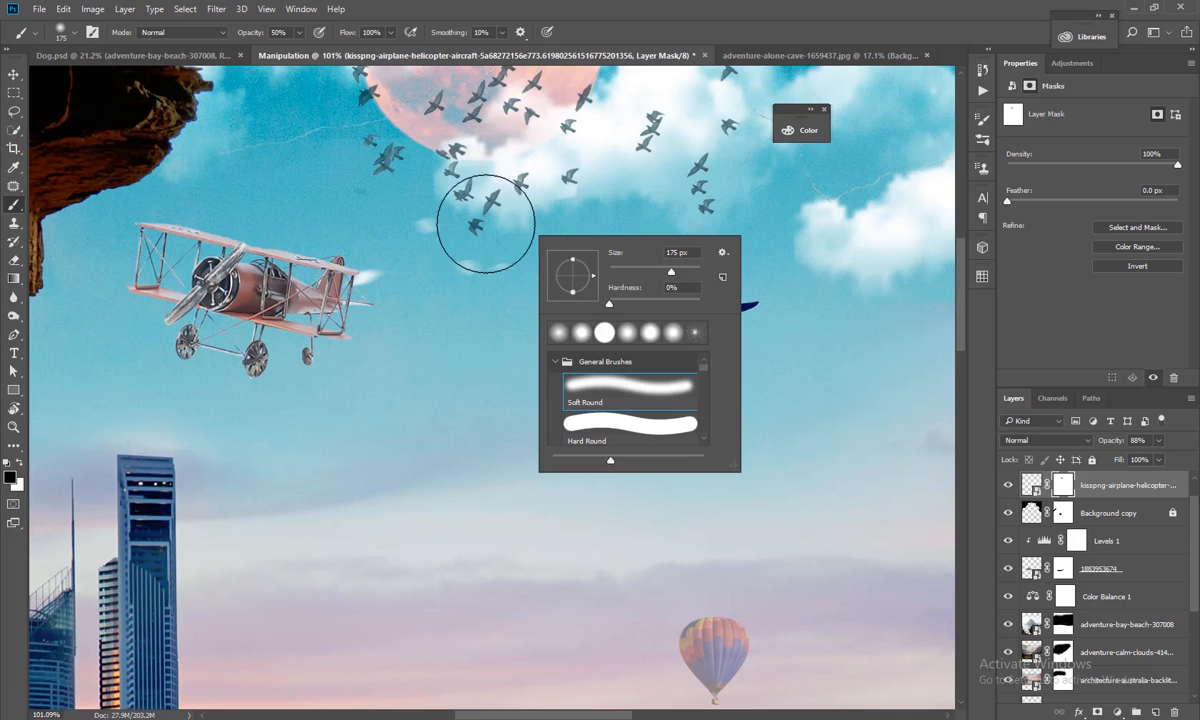
{"action": "key", "text": "Escape"}
{"action": "left_click", "coordinate": [486, 266]}
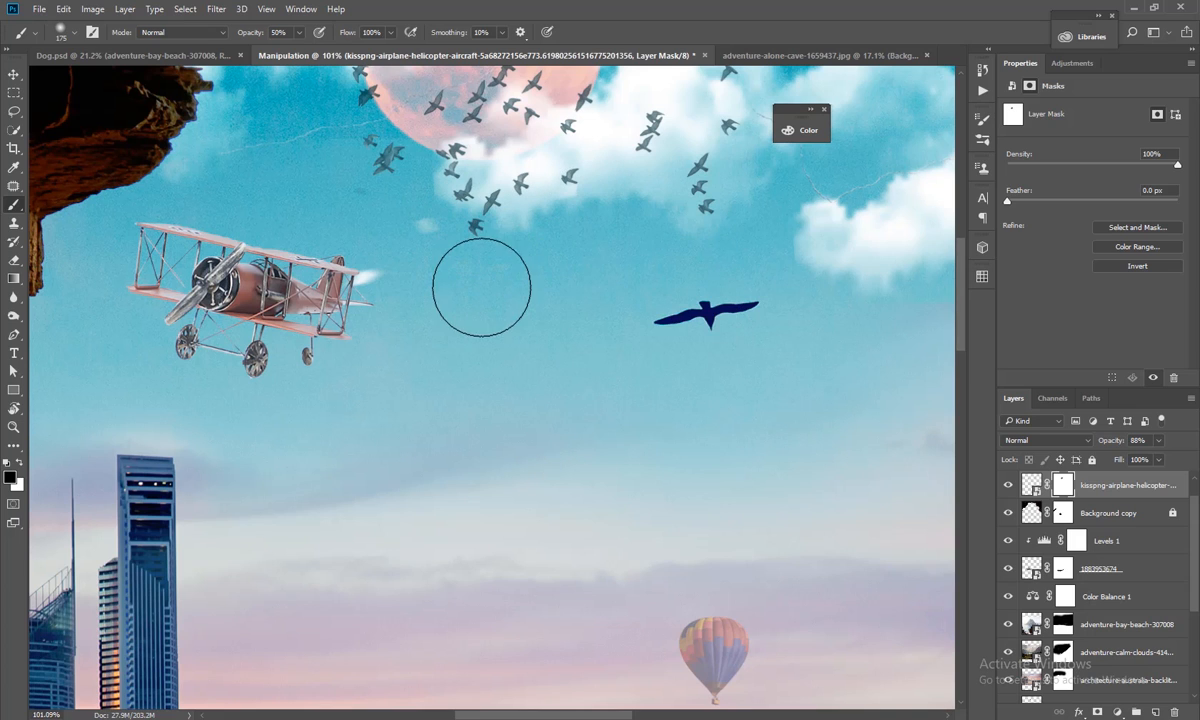
Mask out the remaining white specks up to the airplane's tail with the brush at 100% opacity, reduced to 40 px at the tail
{"action": "left_click_drag", "start_coordinate": [300, 33], "coordinate": [318, 48]}
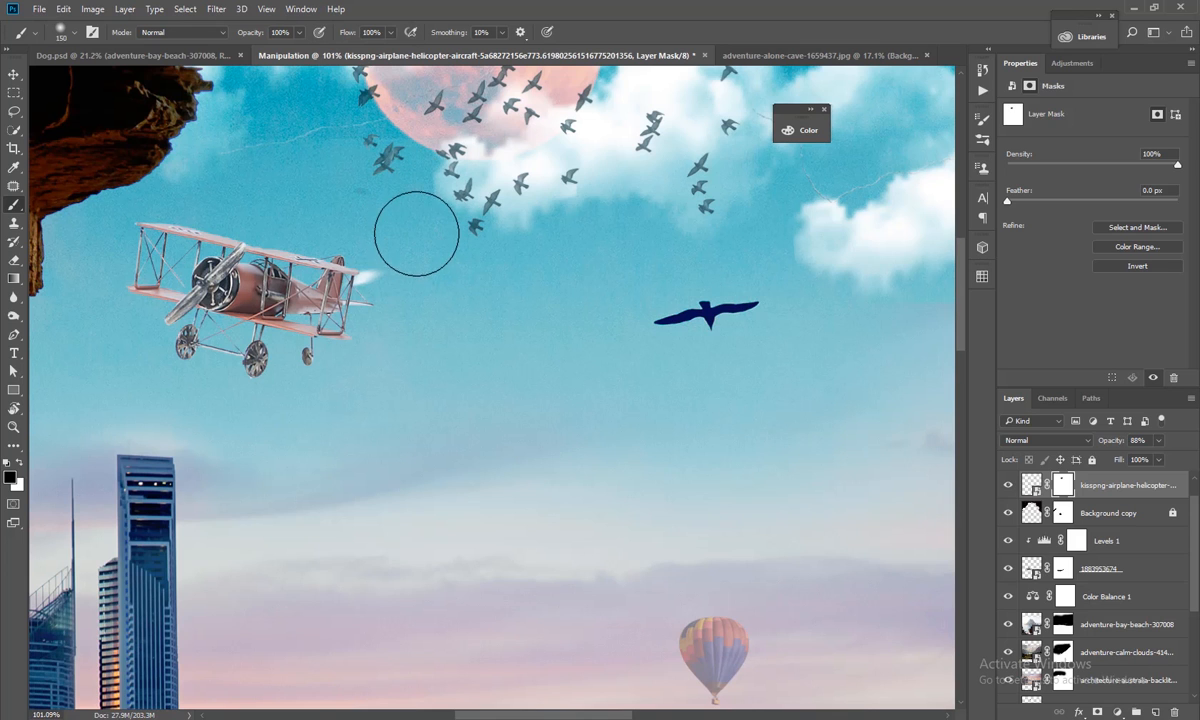
{"action": "key", "text": "bracketleft"}
{"action": "key", "text": "bracketleft"}
{"action": "key", "text": "bracketleft"}
{"action": "key", "text": "bracketleft"}
{"action": "key", "text": "bracketleft"}
{"action": "key", "text": "bracketleft"}
{"action": "key", "text": "bracketleft"}
{"action": "key", "text": "bracketleft"}
{"action": "key", "text": "bracketleft"}
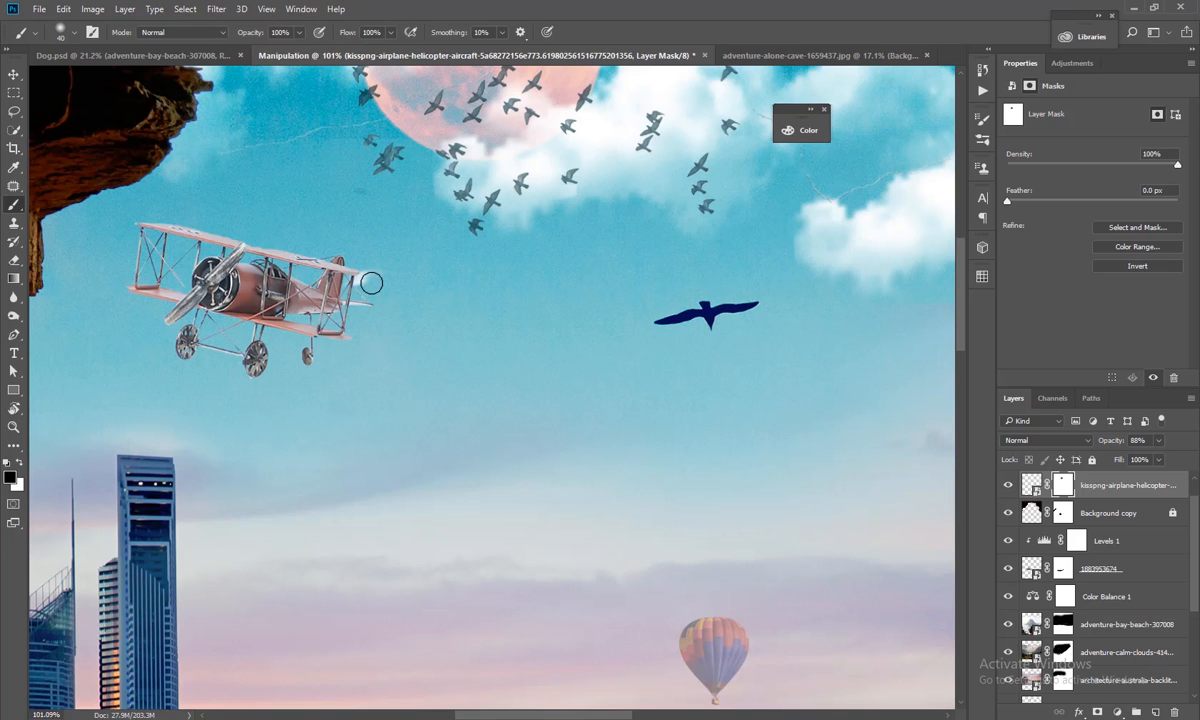
{"action": "scroll", "coordinate": [375, 276], "scroll_direction": "up", "scroll_amount": 4}
{"action": "mouse_move", "coordinate": [375, 276]}
{"action": "left_mouse_down"}
{"action": "mouse_move", "coordinate": [388, 281]}
{"action": "mouse_move", "coordinate": [366, 286]}
{"action": "left_mouse_up"}
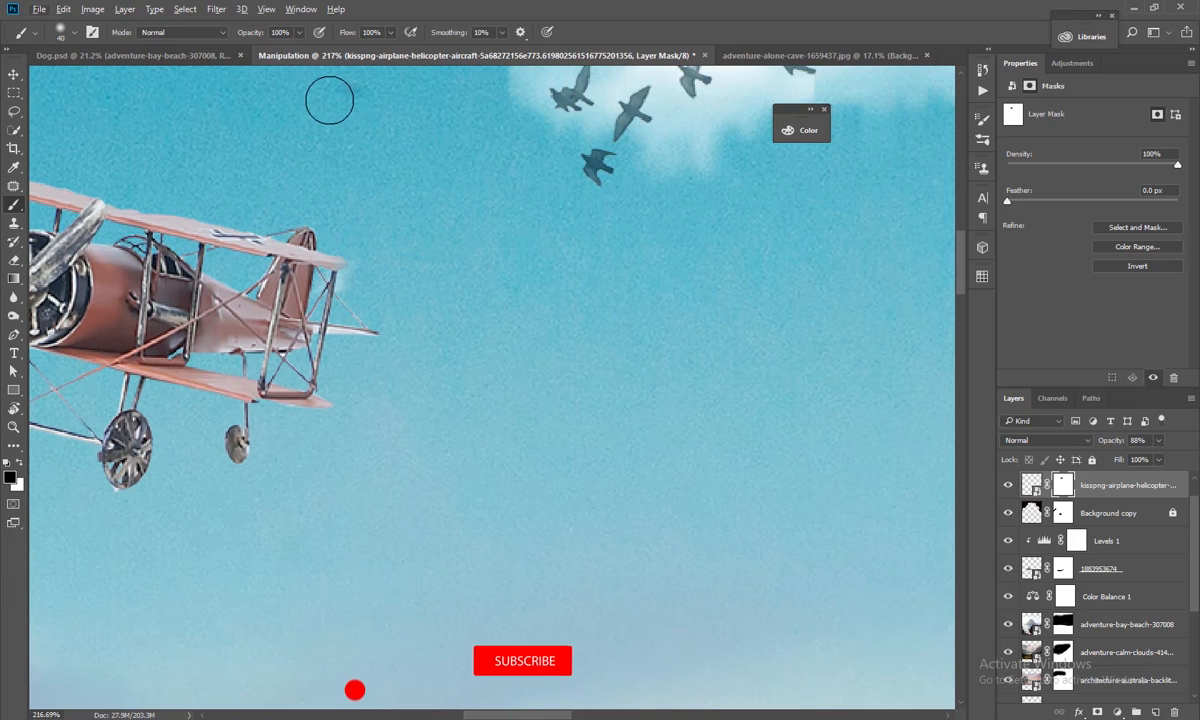
Create a new layer directly above the airplane layer and fill it with black
{"action": "scroll", "coordinate": [570, 297], "scroll_direction": "down", "scroll_amount": 5}
{"action": "scroll", "coordinate": [570, 297], "scroll_direction": "down", "scroll_amount": 5}
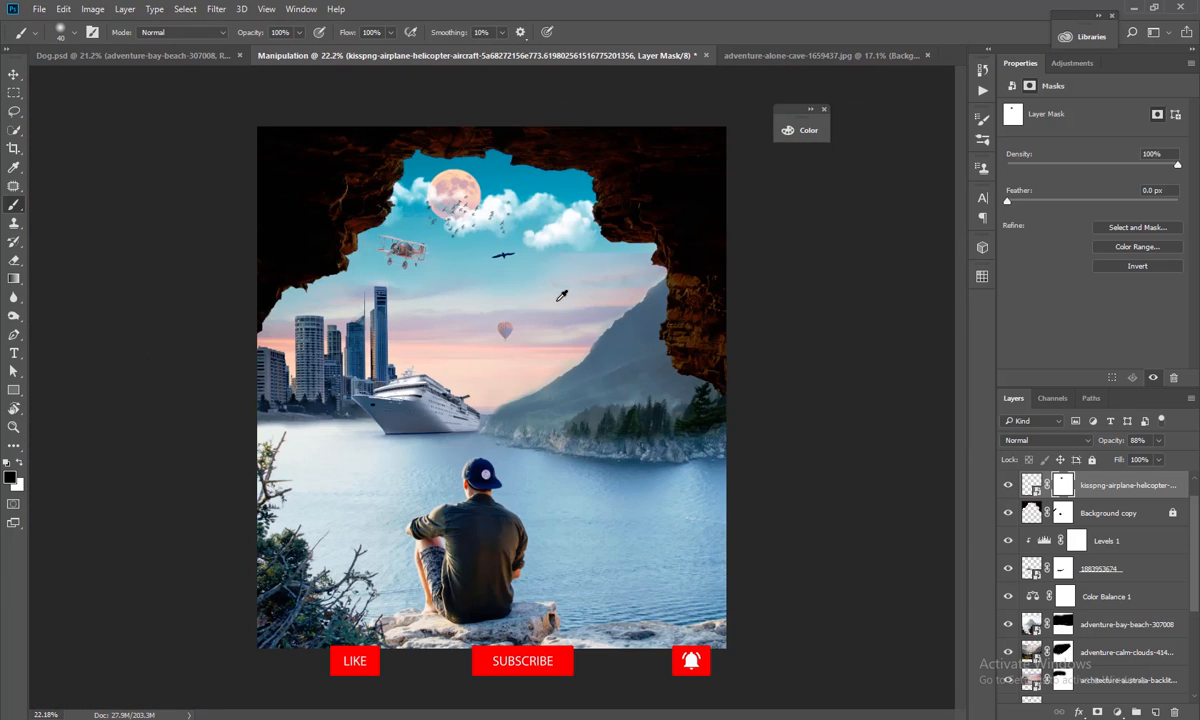
{"action": "key", "text": "v"}
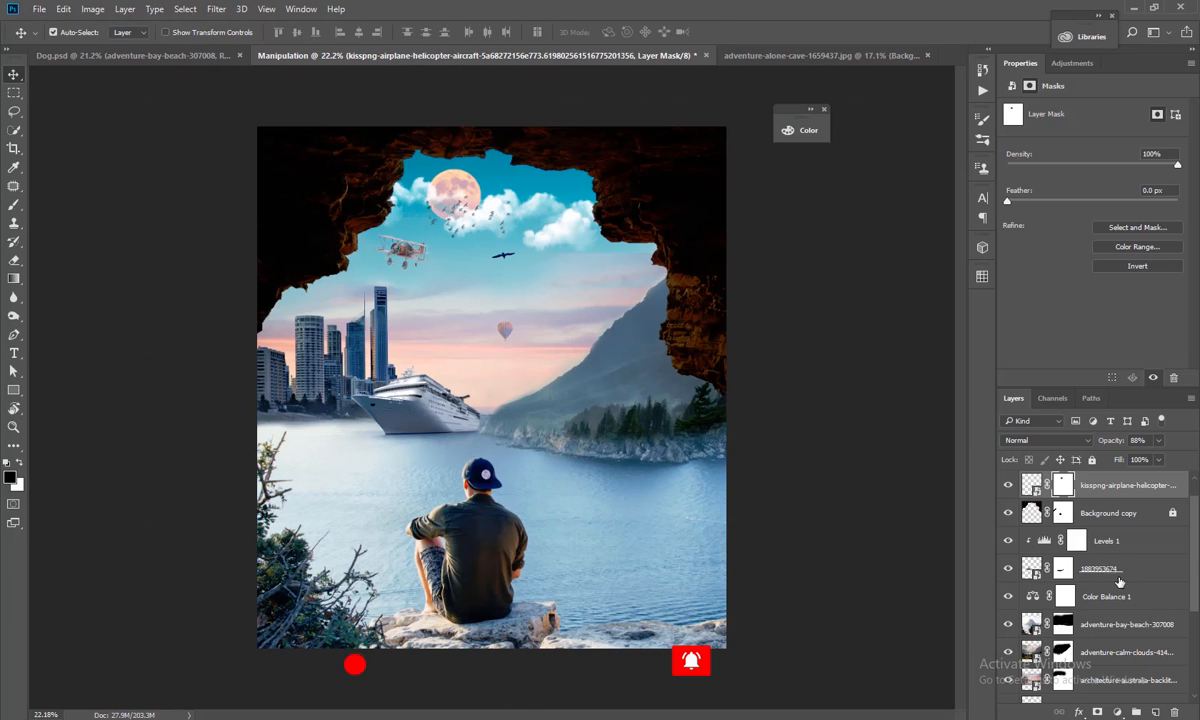
{"action": "left_click", "coordinate": [1031, 485]}
{"action": "key", "text": "ctrl+shift+n"}
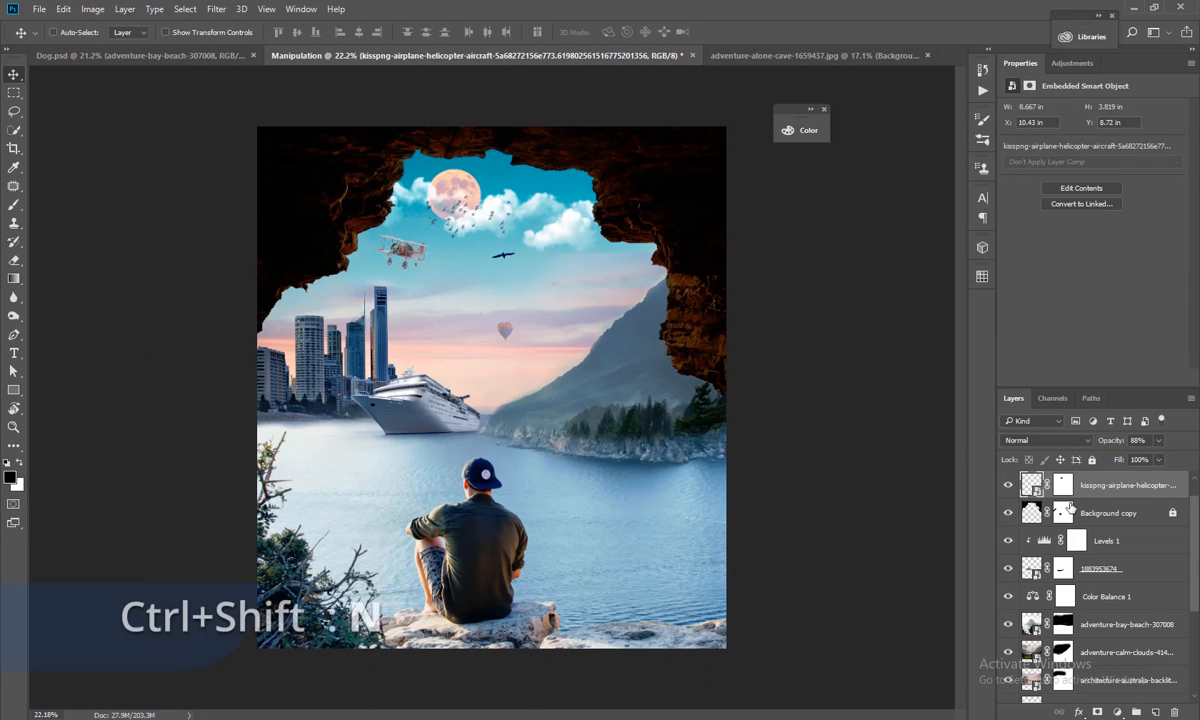
{"action": "key", "text": "Return"}
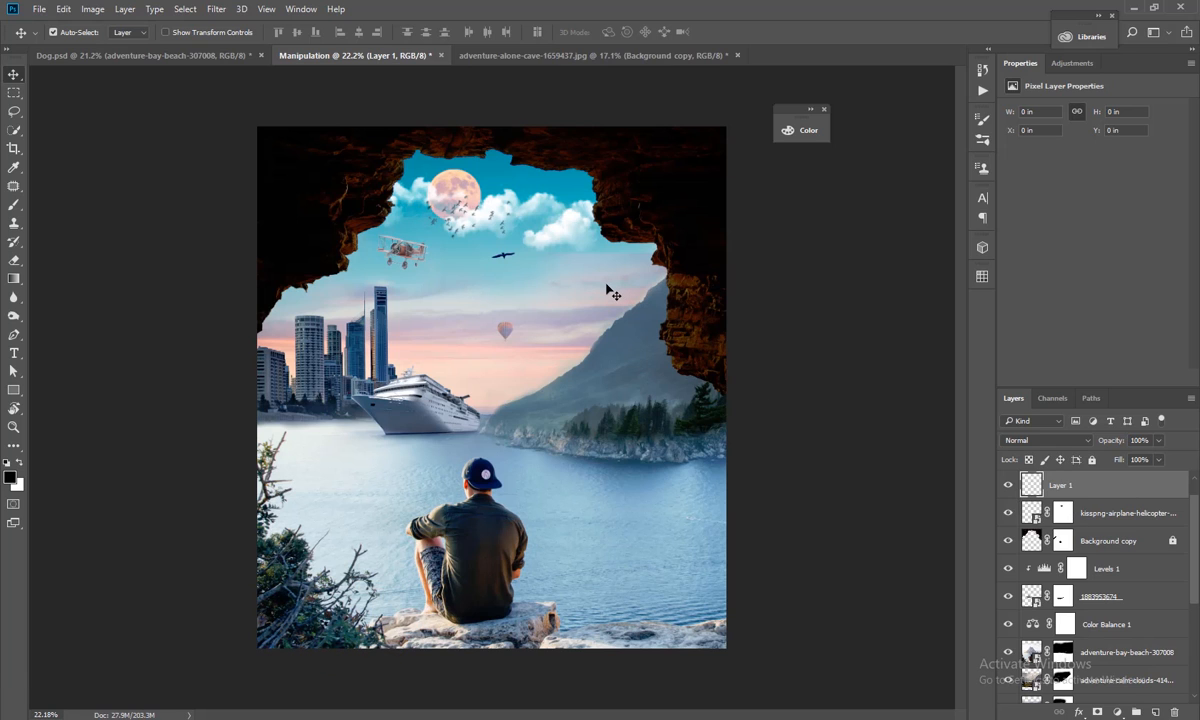
{"action": "key", "text": "alt+Delete"}
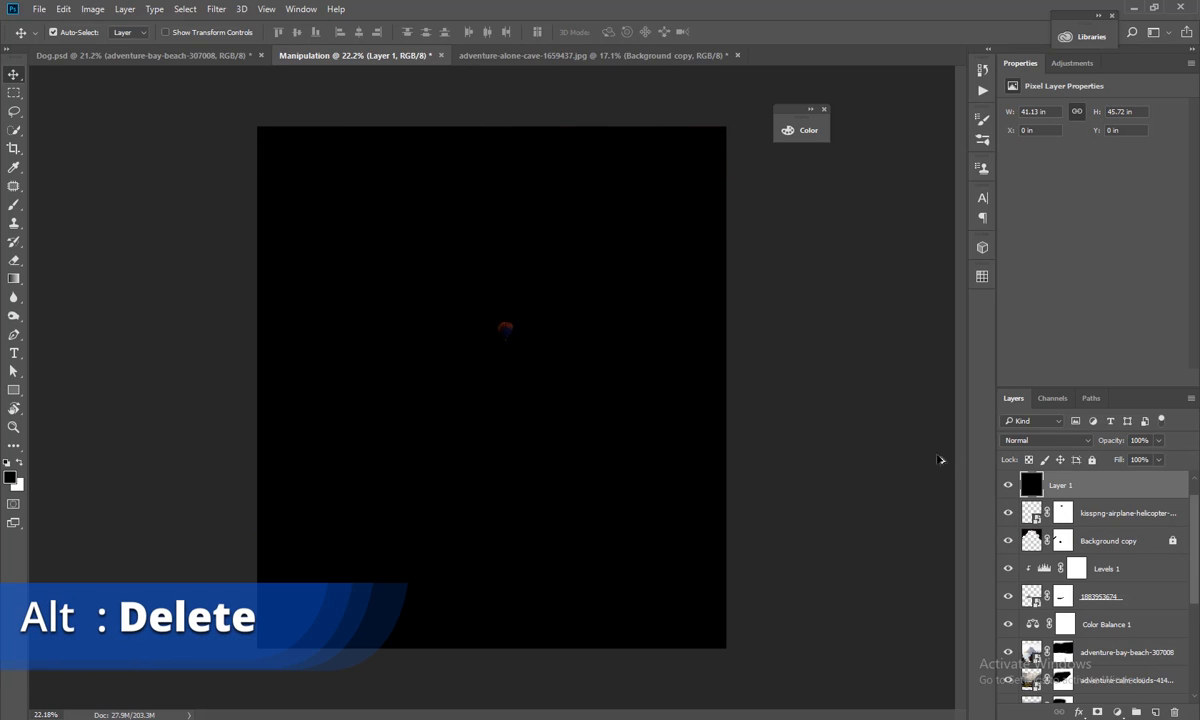
Render a Lens Flare on the black layer with 125% brightness and the 50-300mm Zoom lens type
{"action": "left_click", "coordinate": [216, 9]}
{"action": "mouse_move", "coordinate": [300, 261]}
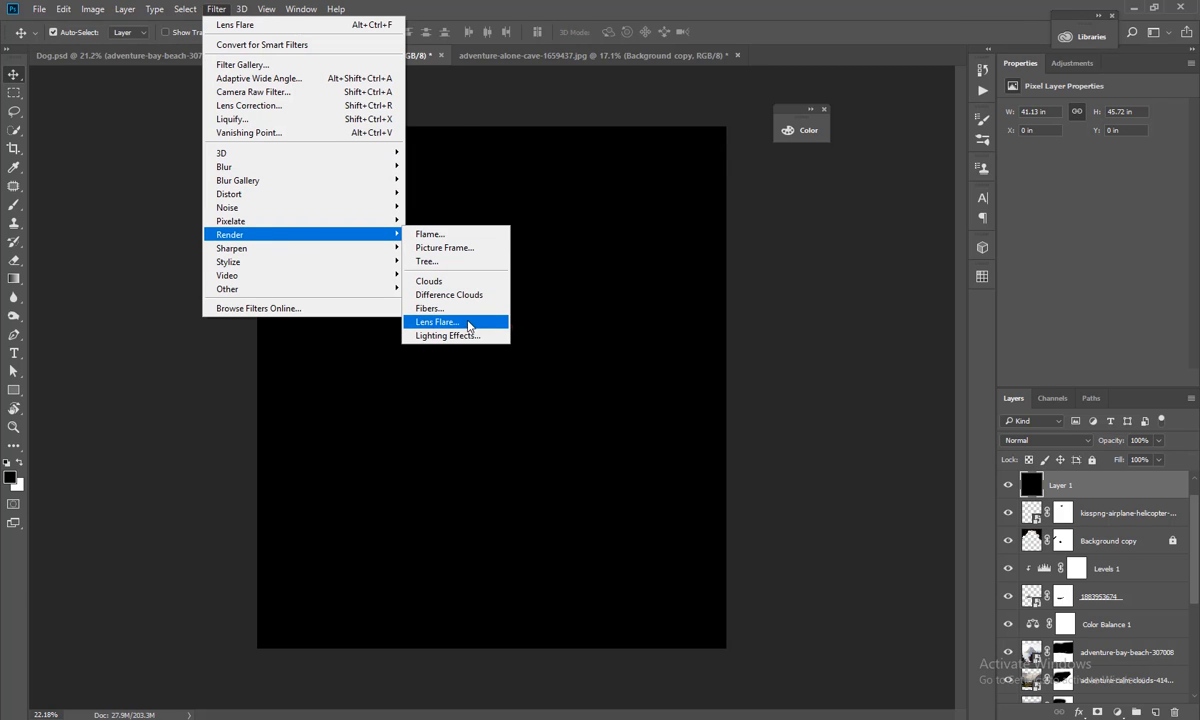
{"action": "left_click", "coordinate": [437, 321]}
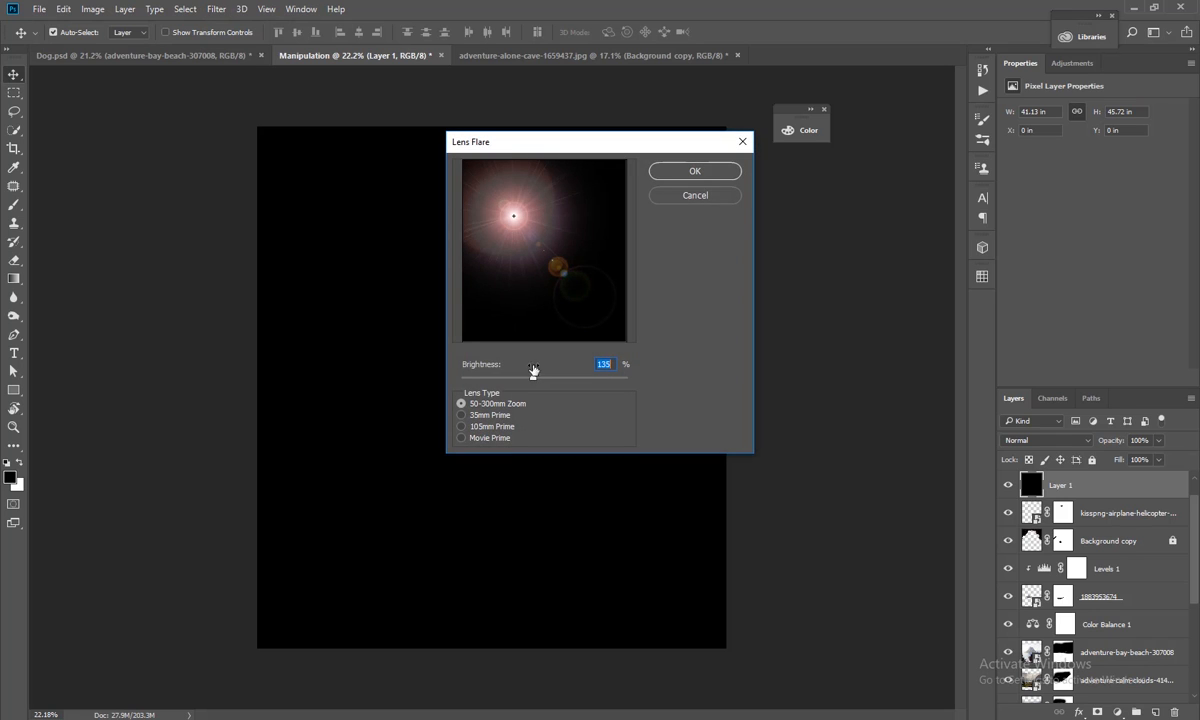
{"action": "left_click_drag", "start_coordinate": [531, 381], "coordinate": [524, 382]}
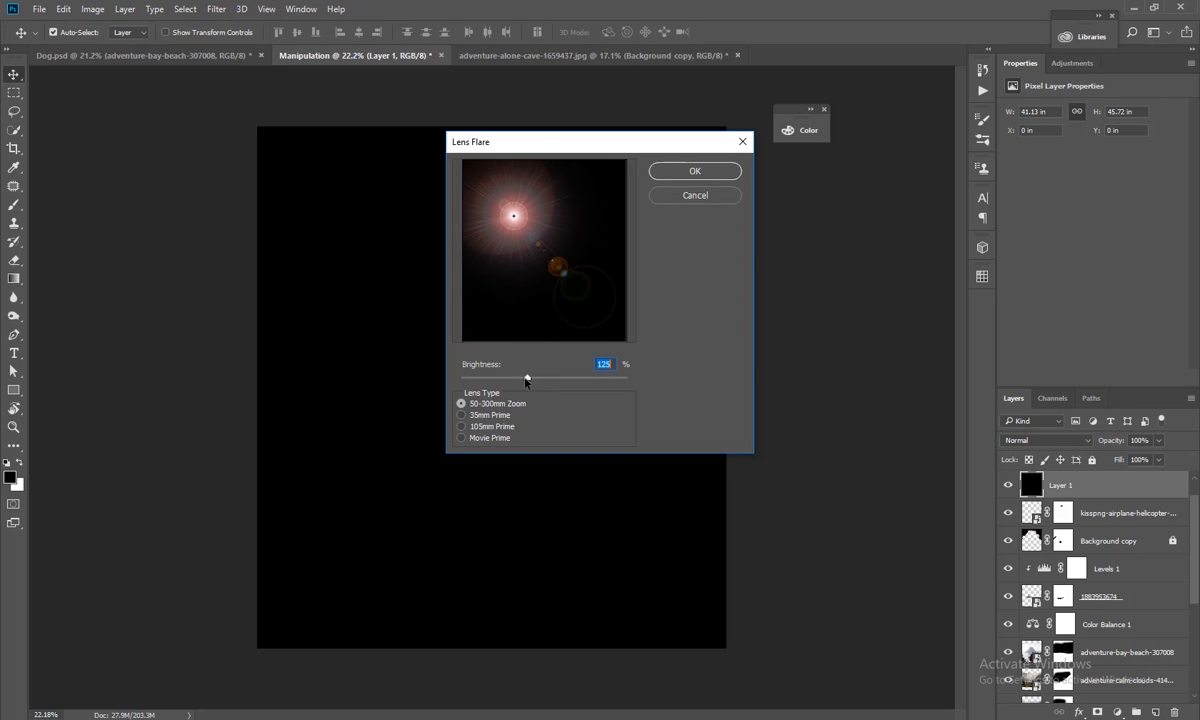
{"action": "left_click", "coordinate": [689, 174]}
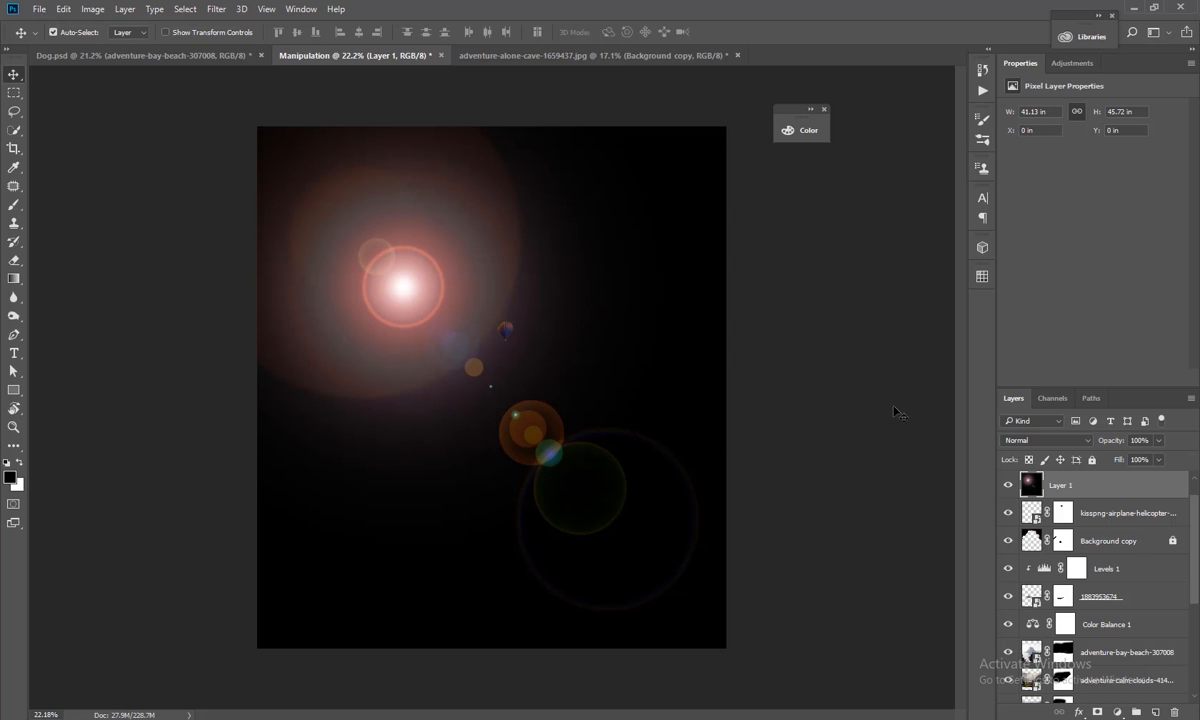
Set the lens flare layer's blend mode to Screen
{"action": "left_click", "coordinate": [1055, 443]}
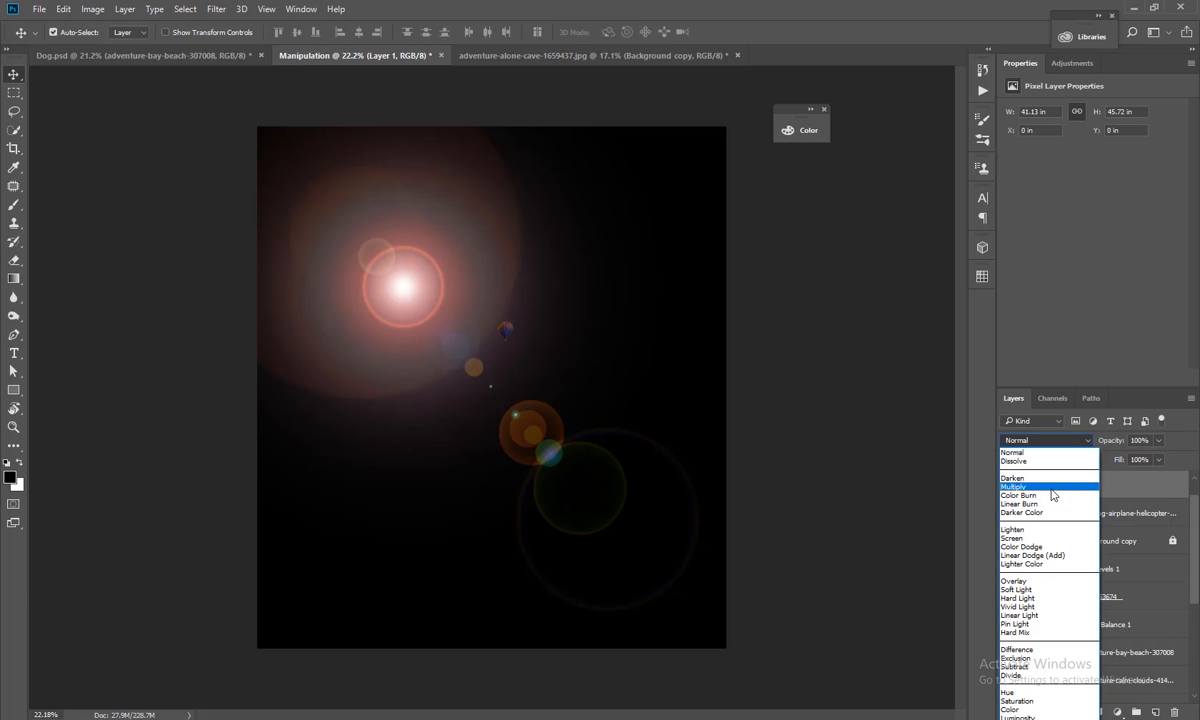
{"action": "left_click", "coordinate": [1013, 487]}
{"action": "key", "text": "Down"}
{"action": "key", "text": "Down"}
{"action": "key", "text": "Down"}
{"action": "key", "text": "Down"}
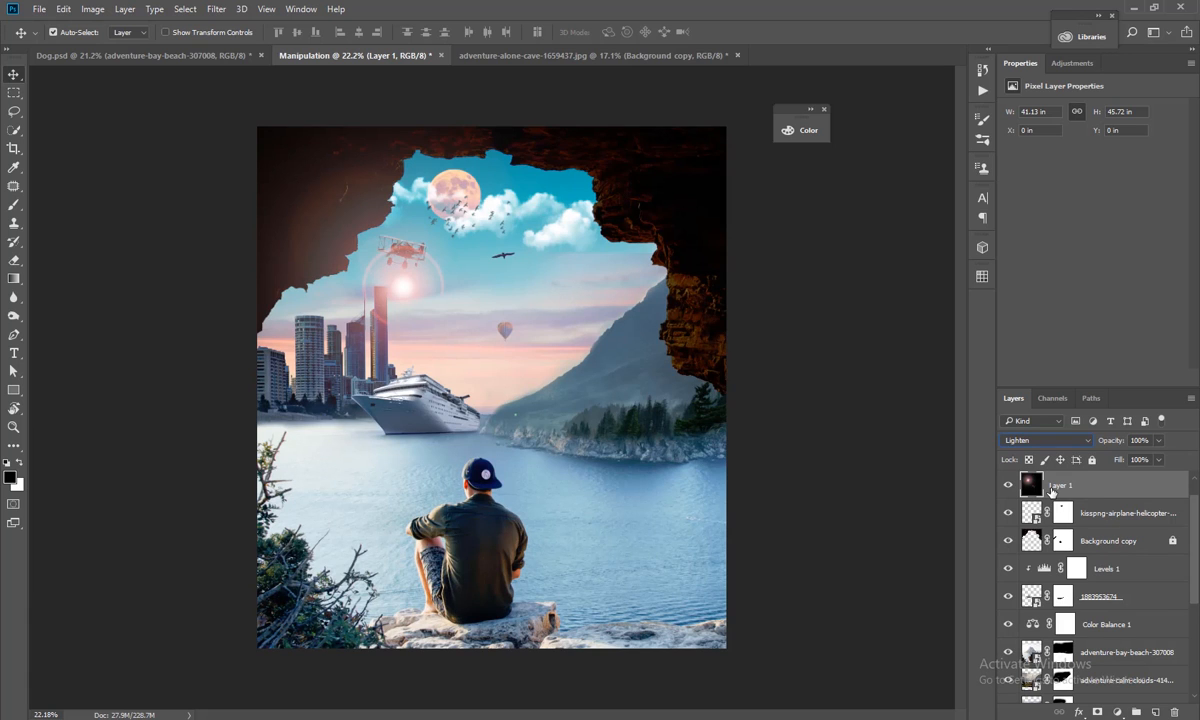
{"action": "key", "text": "Down"}
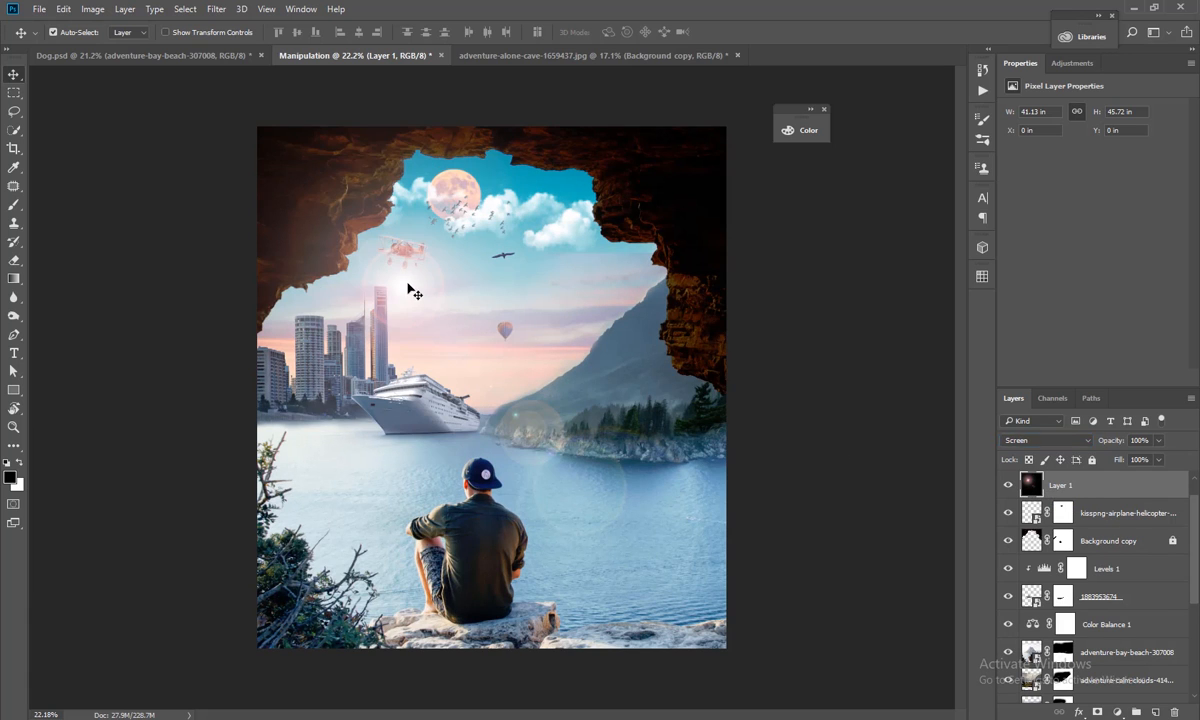
Move the flare over the cave edge above the skyline and place its layer beneath the Background copy layer
{"action": "left_click_drag", "start_coordinate": [408, 289], "coordinate": [323, 288]}
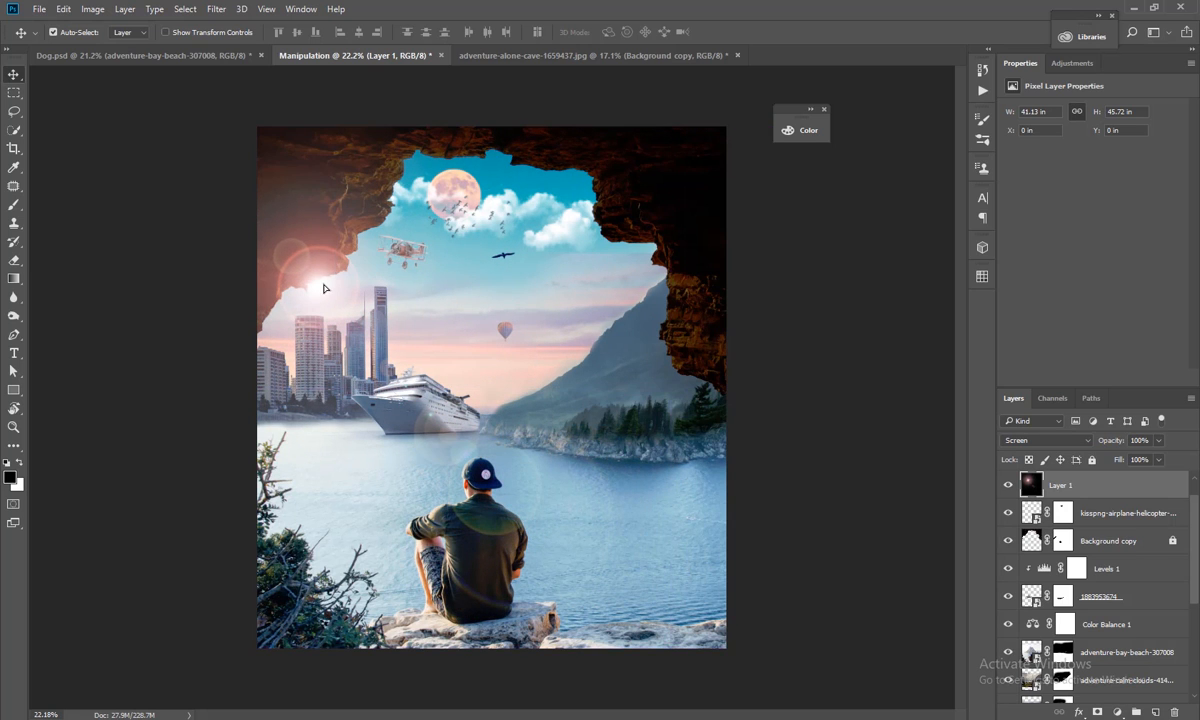
{"action": "left_click_drag", "start_coordinate": [1085, 484], "coordinate": [1080, 558]}
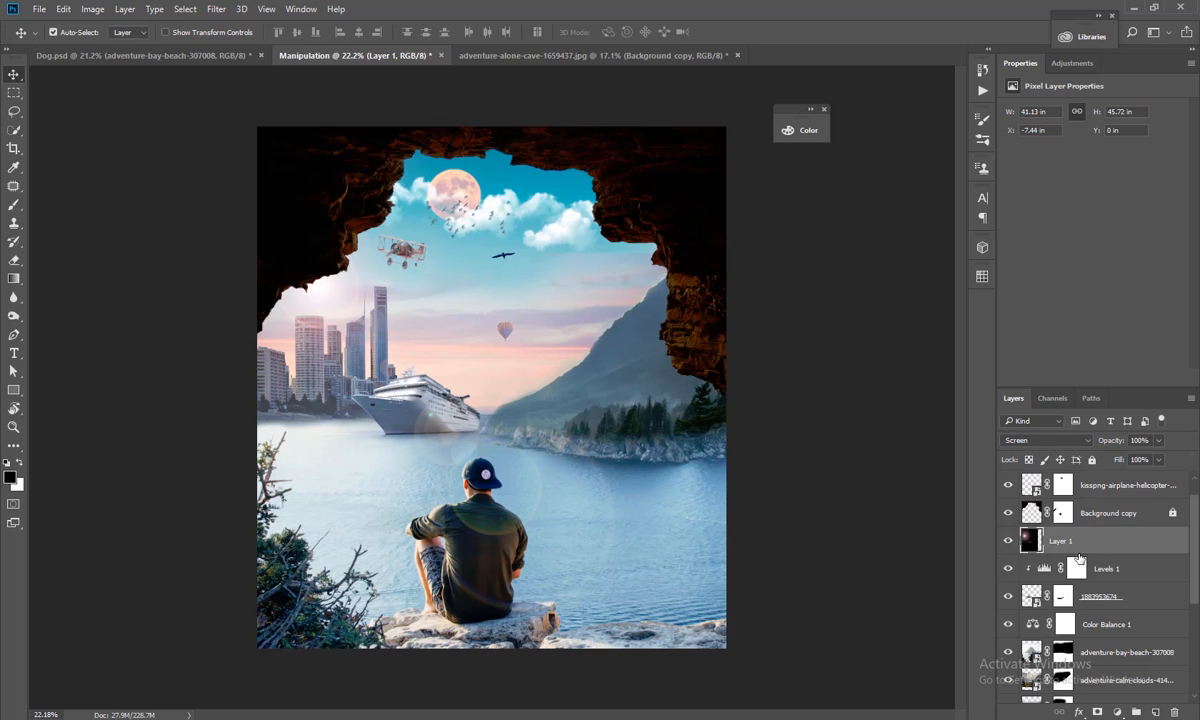
{"action": "mouse_move", "coordinate": [343, 310]}
{"action": "left_mouse_down"}
{"action": "mouse_move", "coordinate": [336, 303]}
{"action": "mouse_move", "coordinate": [353, 320]}
{"action": "mouse_move", "coordinate": [352, 288]}
{"action": "mouse_move", "coordinate": [349, 306]}
{"action": "left_mouse_up"}
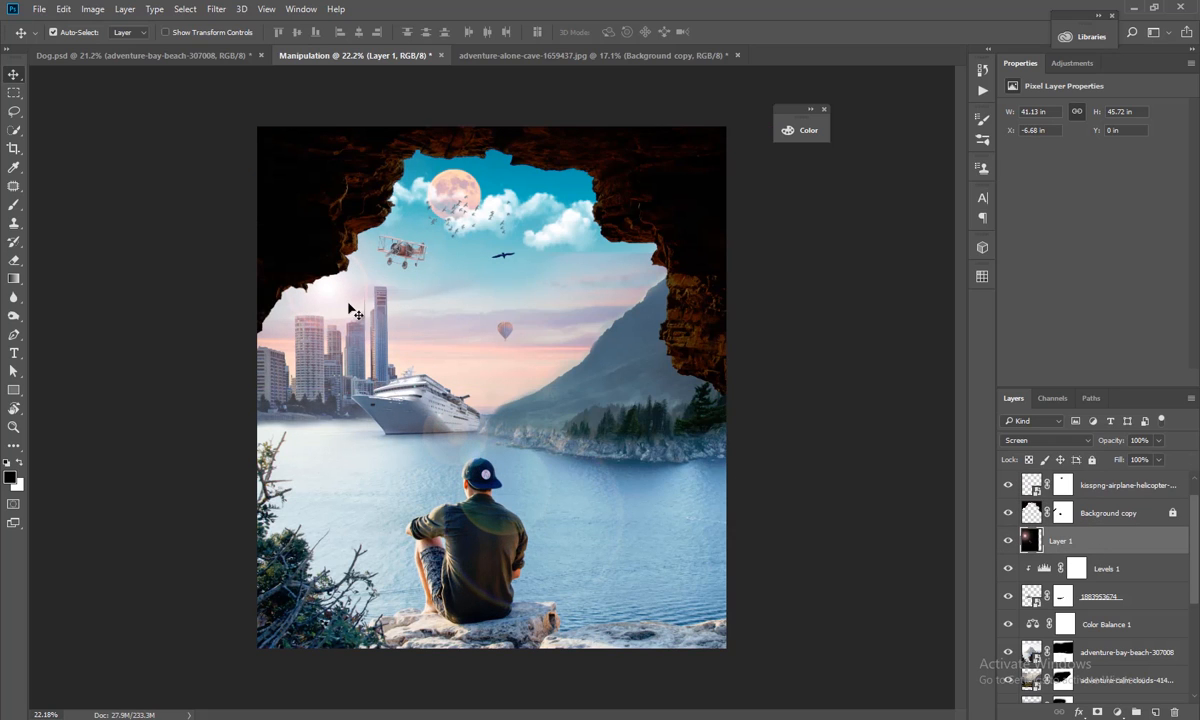
Set the lens flare layer's opacity to 75%
{"action": "left_click", "coordinate": [1160, 442]}
{"action": "mouse_move", "coordinate": [1162, 458]}
{"action": "left_mouse_down"}
{"action": "mouse_move", "coordinate": [1134, 460]}
{"action": "mouse_move", "coordinate": [1147, 459]}
{"action": "left_mouse_up"}
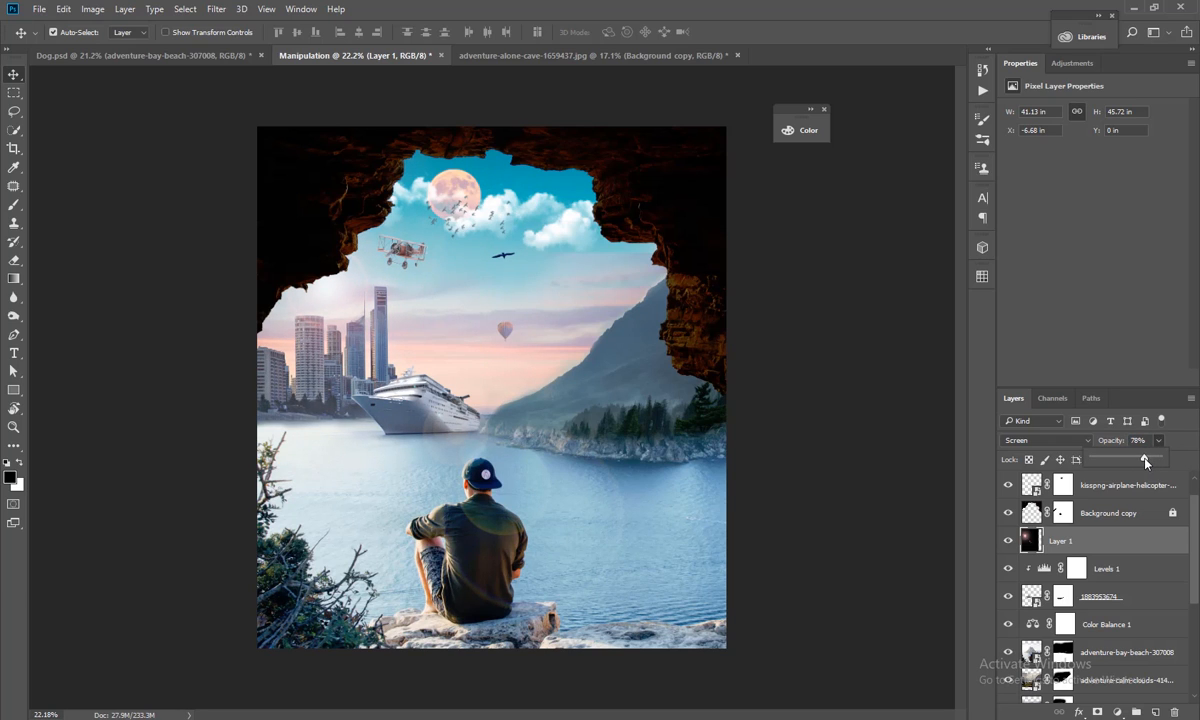
{"action": "left_click", "coordinate": [1095, 542]}
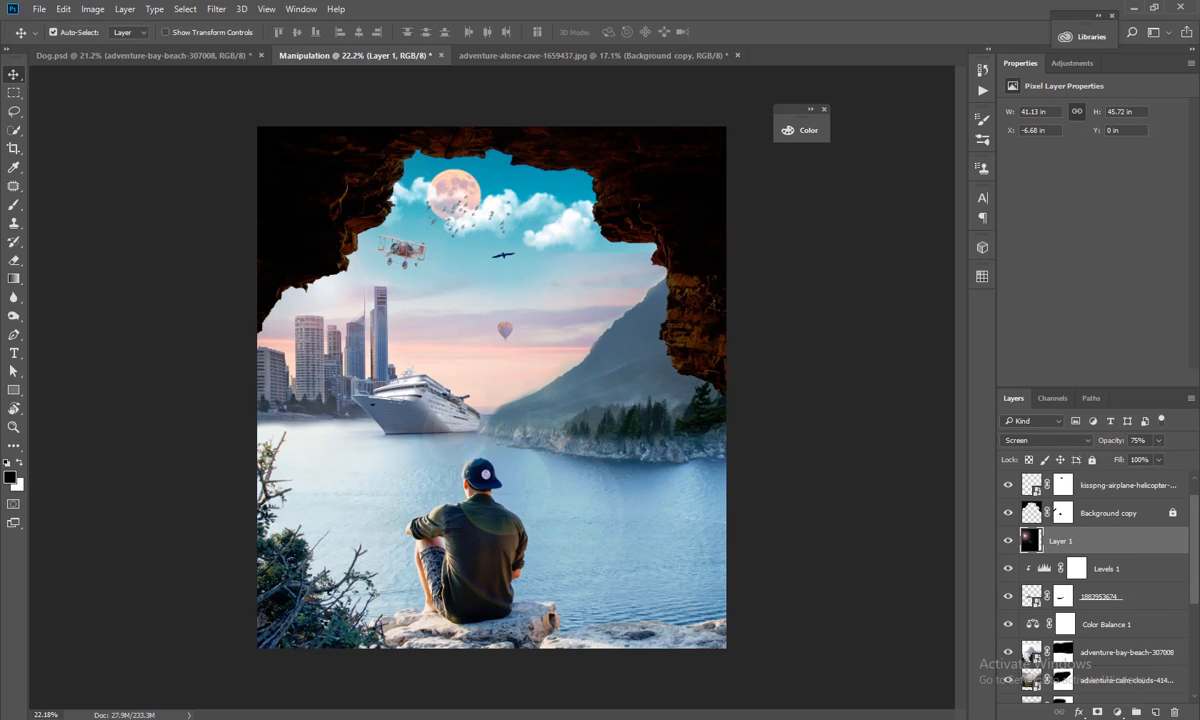
Add a mask to the lens flare layer and paint the flare off the seated man with a 600 px black brush
{"action": "left_click", "coordinate": [1097, 712]}
{"action": "key", "text": "b"}
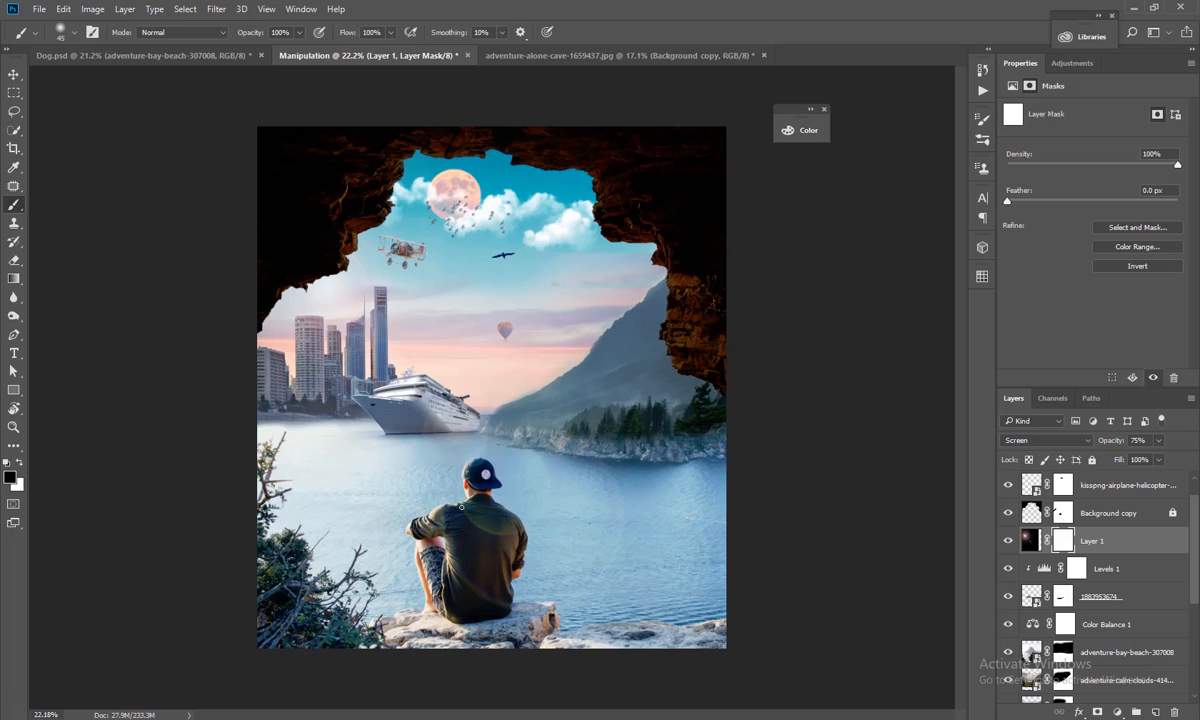
{"action": "key", "text": "bracketright"}
{"action": "key", "text": "bracketright"}
{"action": "key", "text": "bracketright"}
{"action": "key", "text": "bracketright"}
{"action": "key", "text": "bracketright"}
{"action": "key", "text": "bracketright"}
{"action": "mouse_move", "coordinate": [482, 549]}
{"action": "left_mouse_down"}
{"action": "mouse_move", "coordinate": [482, 620]}
{"action": "mouse_move", "coordinate": [461, 595]}
{"action": "left_mouse_up"}
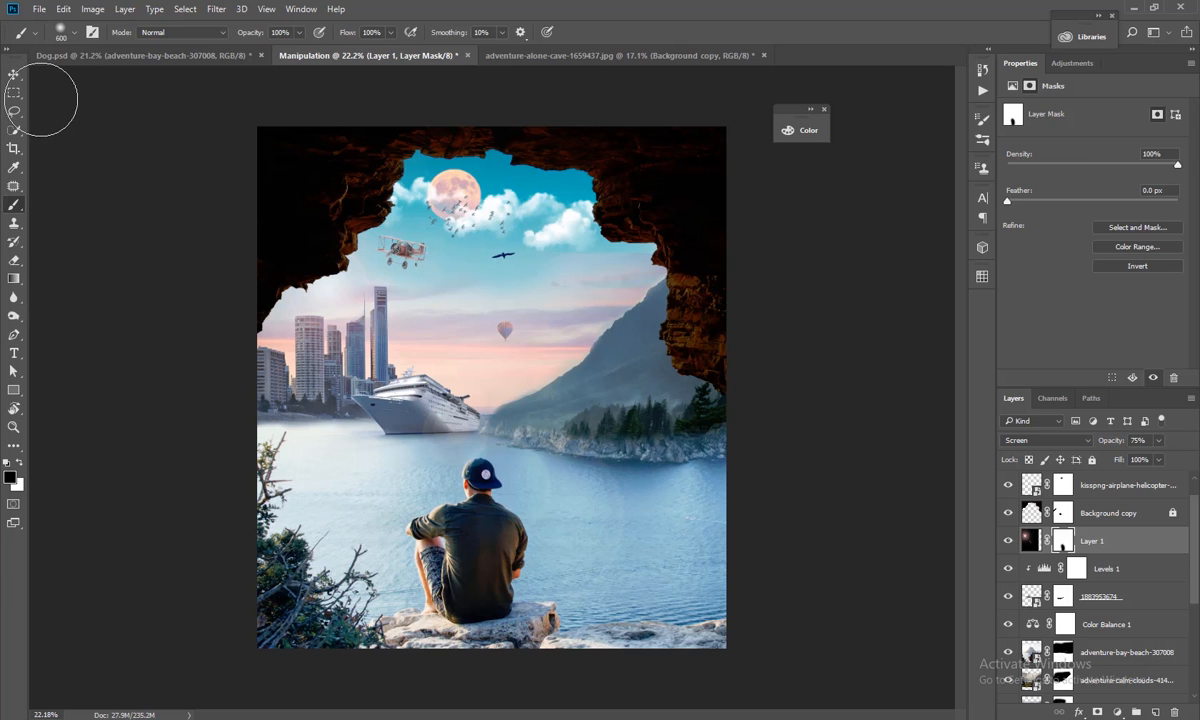
{"action": "left_click", "coordinate": [13, 74]}
{"action": "left_click", "coordinate": [90, 262]}
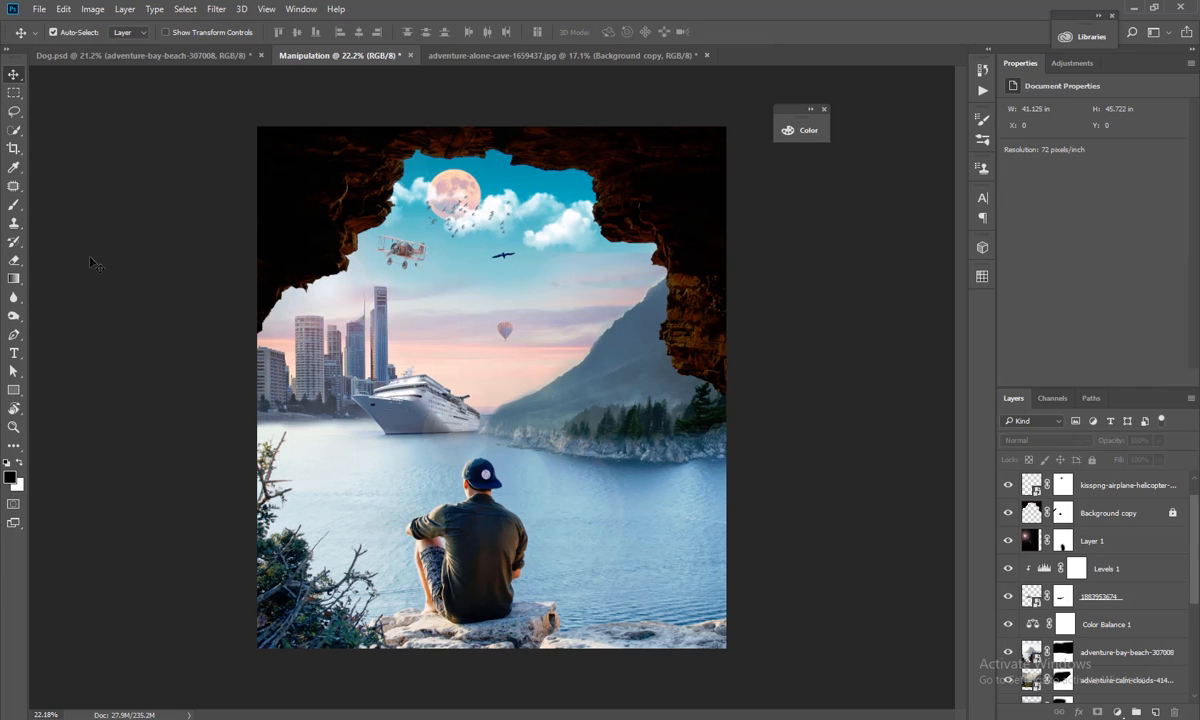
Toggle the adventure-bay-beach and adventure-calm-clouds layers off and on to check which parts of the scene each one covers
{"action": "left_click", "coordinate": [613, 369]}
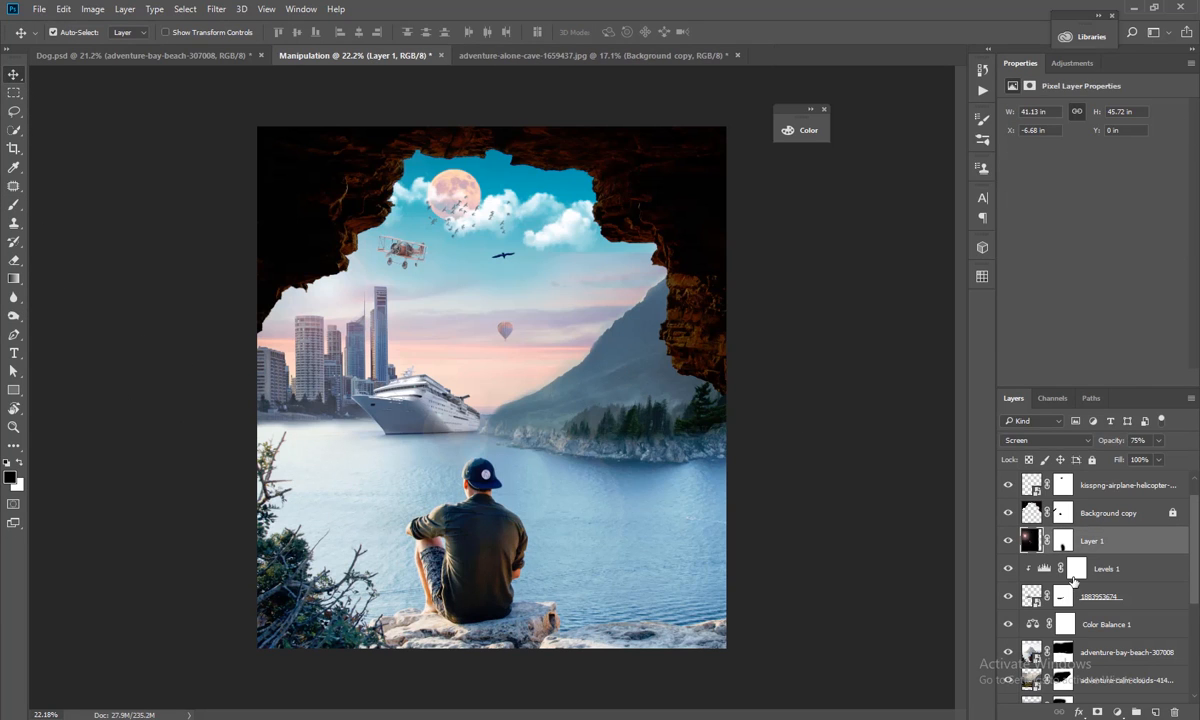
{"action": "scroll", "coordinate": [1073, 580], "scroll_direction": "down", "scroll_amount": 1}
{"action": "left_click", "coordinate": [1010, 625]}
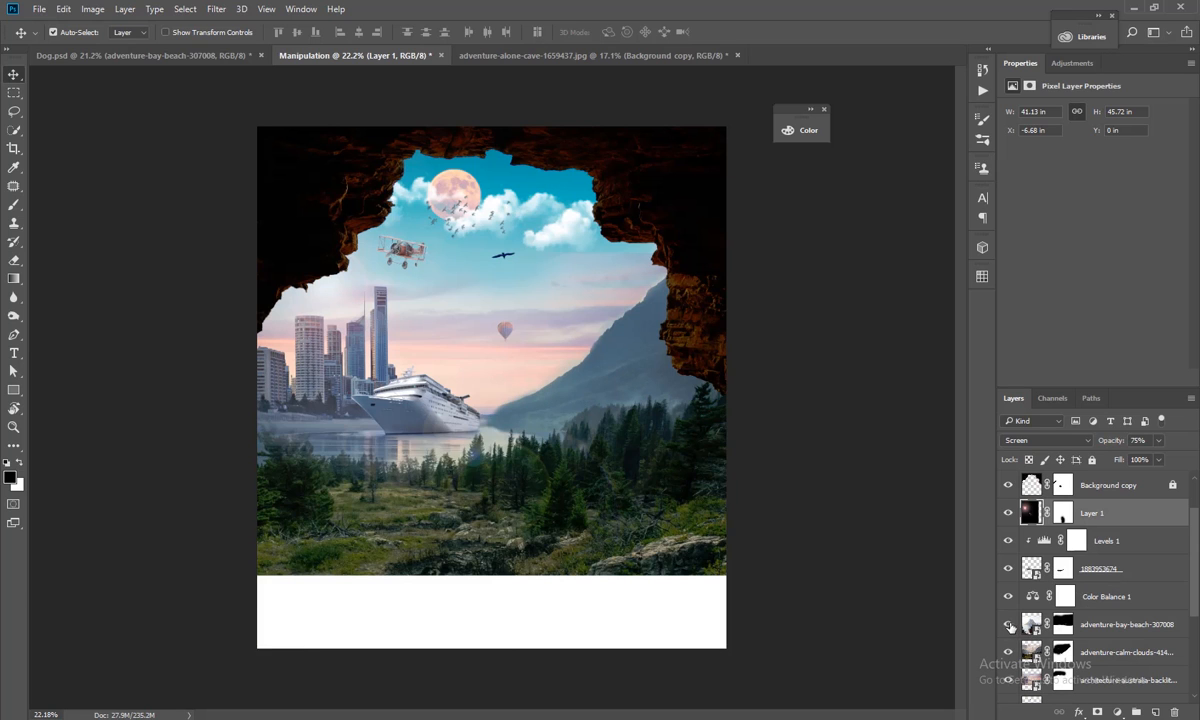
{"action": "left_click", "coordinate": [1010, 625]}
{"action": "left_click", "coordinate": [1010, 625]}
{"action": "left_click", "coordinate": [1010, 625]}
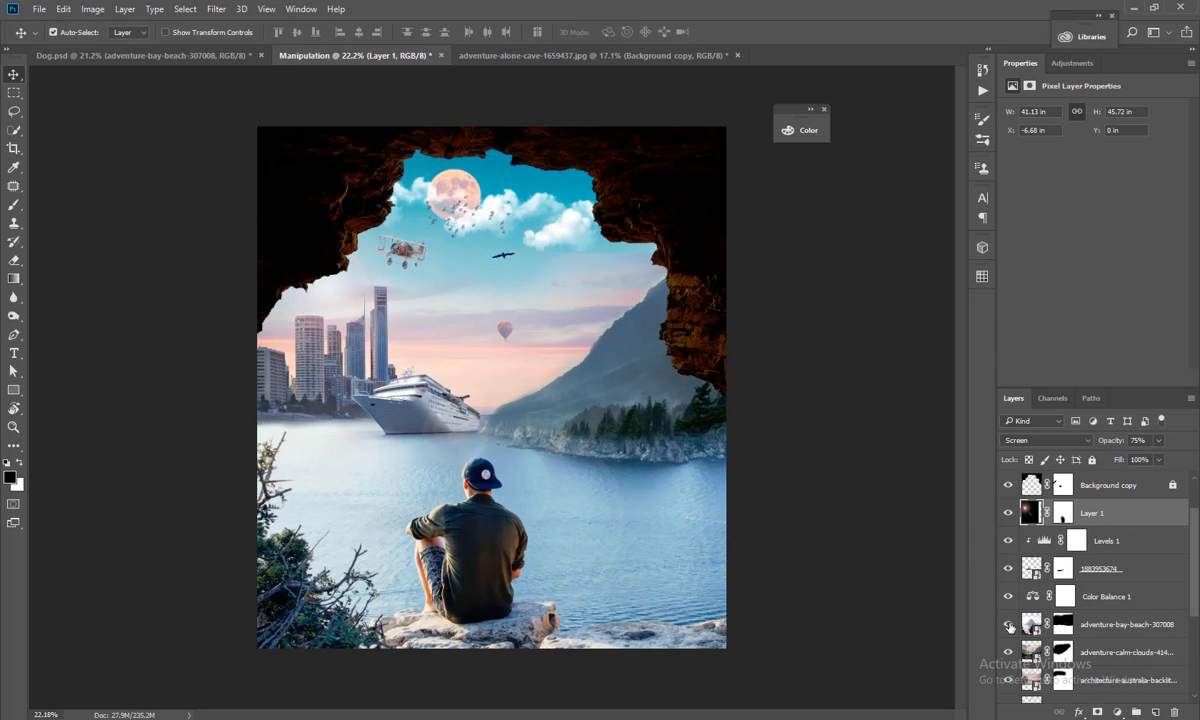
{"action": "left_click", "coordinate": [1008, 652]}
{"action": "left_click", "coordinate": [1008, 652]}
{"action": "left_click", "coordinate": [1008, 652]}
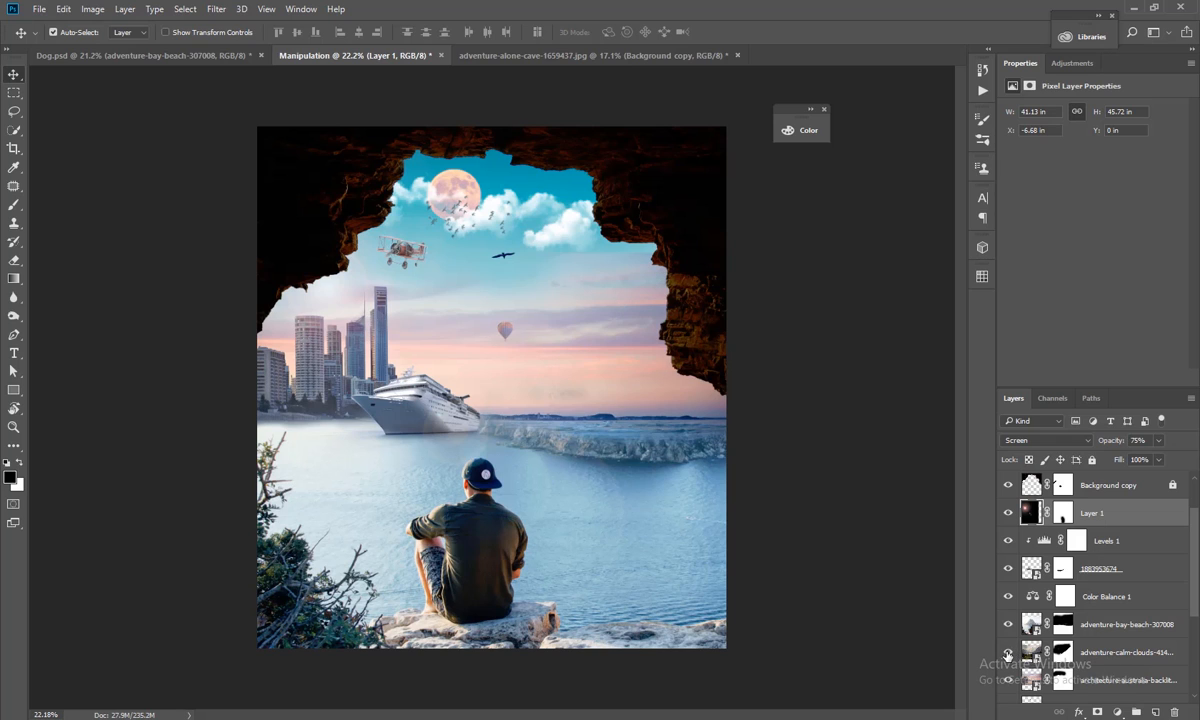
{"action": "left_click", "coordinate": [1008, 652]}
Add a Levels adjustment clipped to the adventure-calm-clouds layer, with black input 28 and midtones 0.84
{"action": "left_click", "coordinate": [1090, 657]}
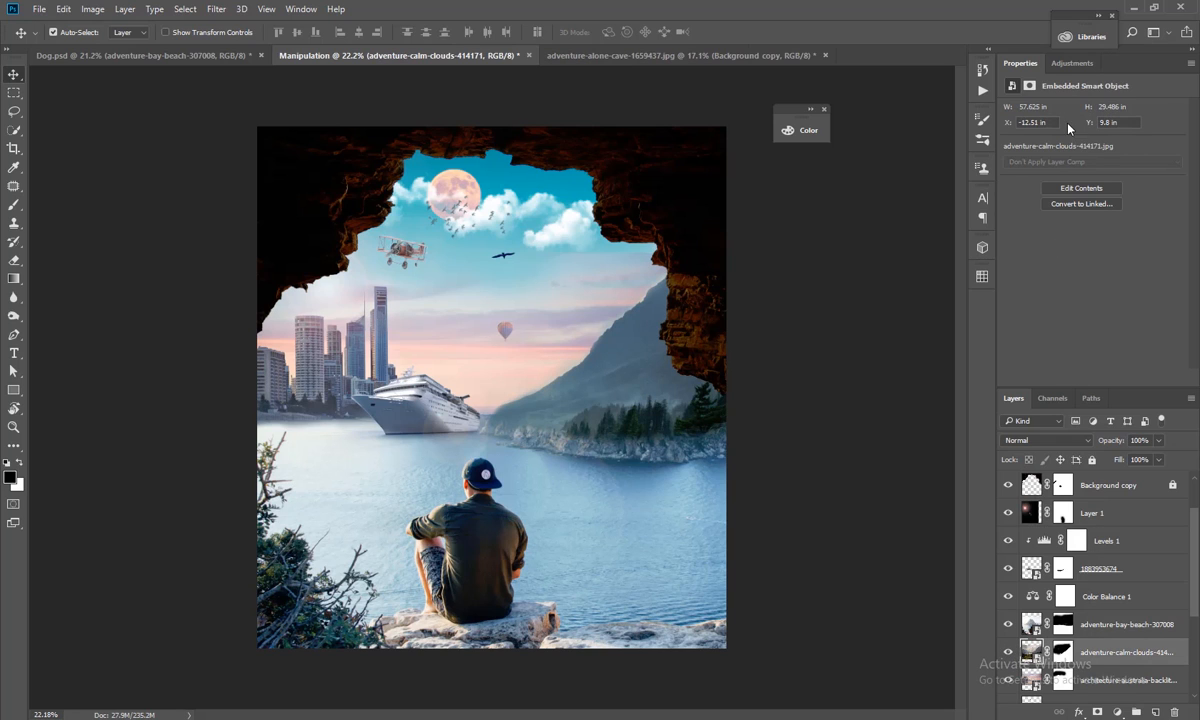
{"action": "left_click", "coordinate": [1068, 64]}
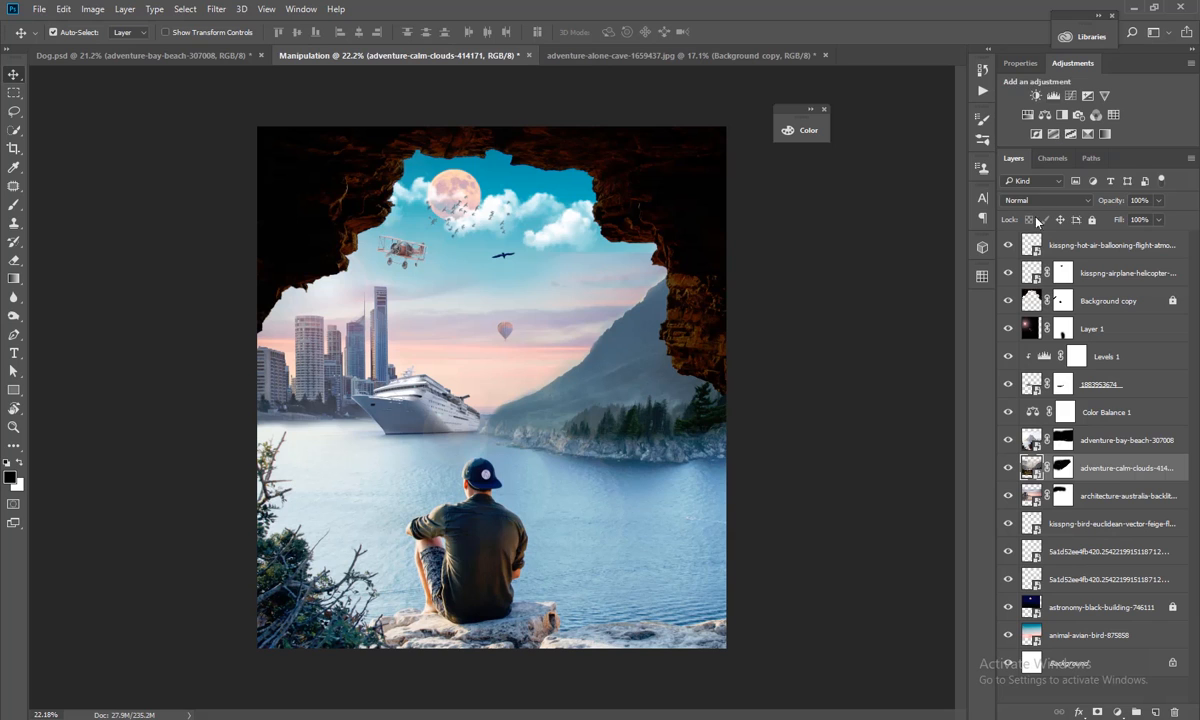
{"action": "left_click", "coordinate": [1053, 95]}
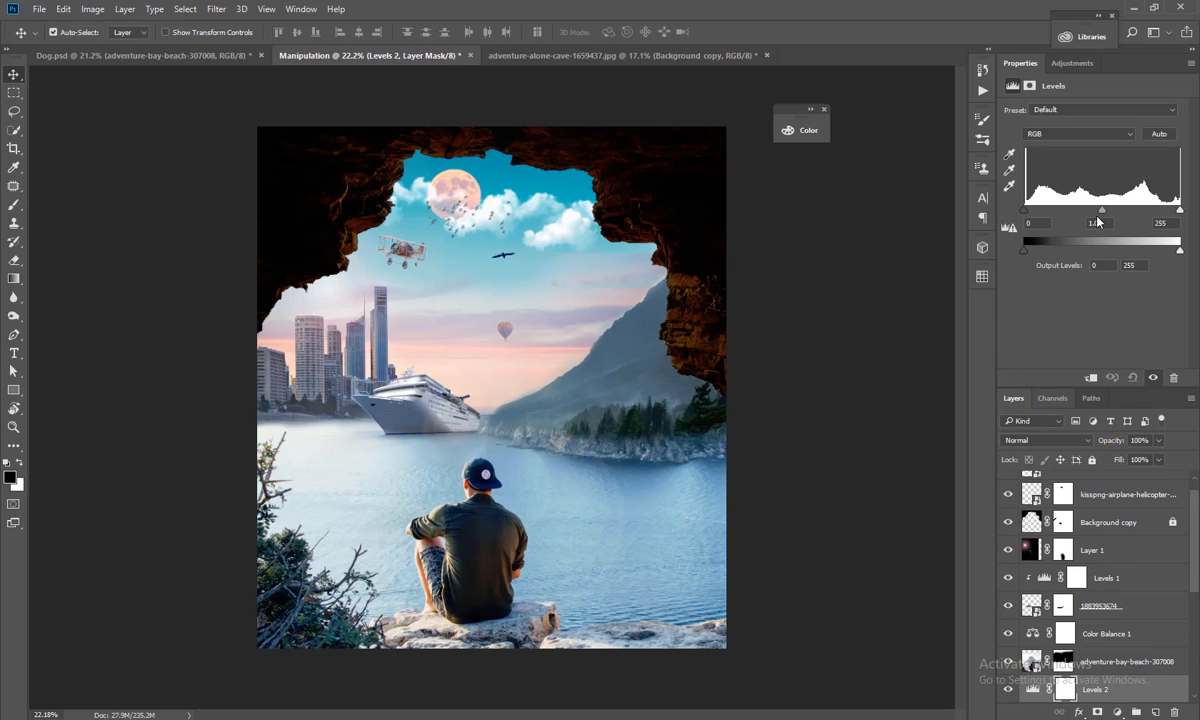
{"action": "mouse_move", "coordinate": [1102, 211]}
{"action": "left_mouse_down"}
{"action": "mouse_move", "coordinate": [1124, 216]}
{"action": "mouse_move", "coordinate": [1111, 214]}
{"action": "left_mouse_up"}
{"action": "left_click_drag", "start_coordinate": [1028, 210], "coordinate": [1038, 210]}
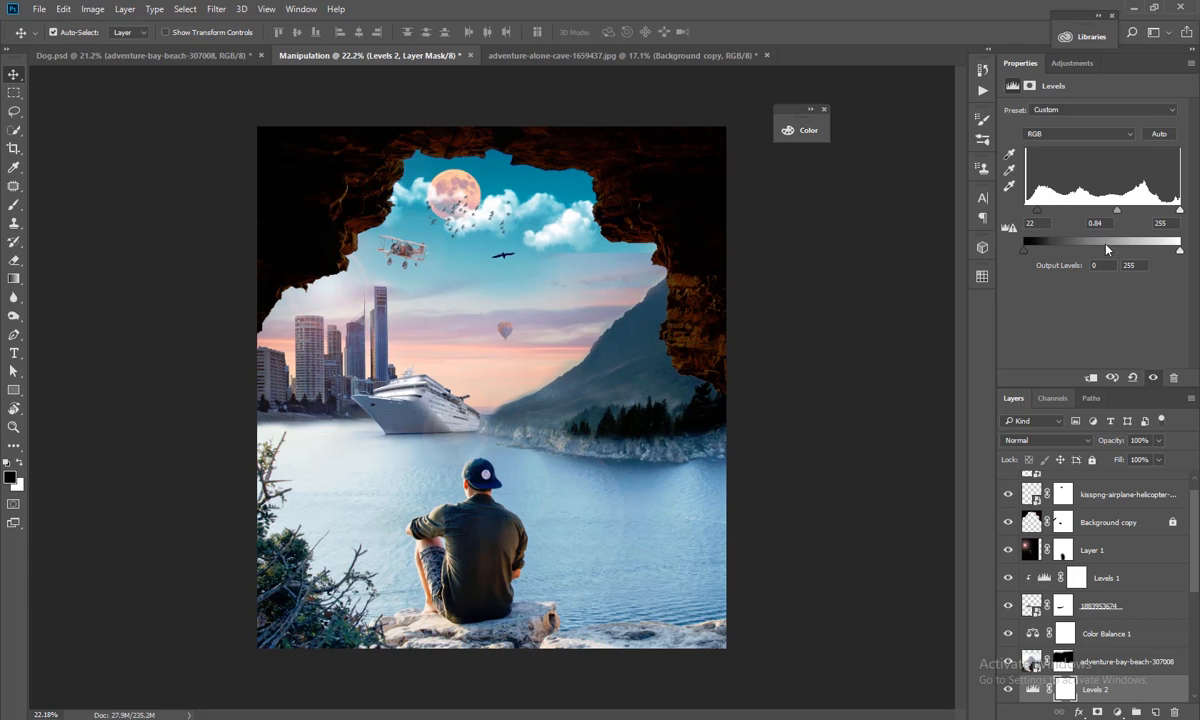
{"action": "scroll", "coordinate": [1048, 655], "scroll_direction": "down", "scroll_amount": 2}
{"action": "left_click", "coordinate": [1042, 648], "text": "alt"}
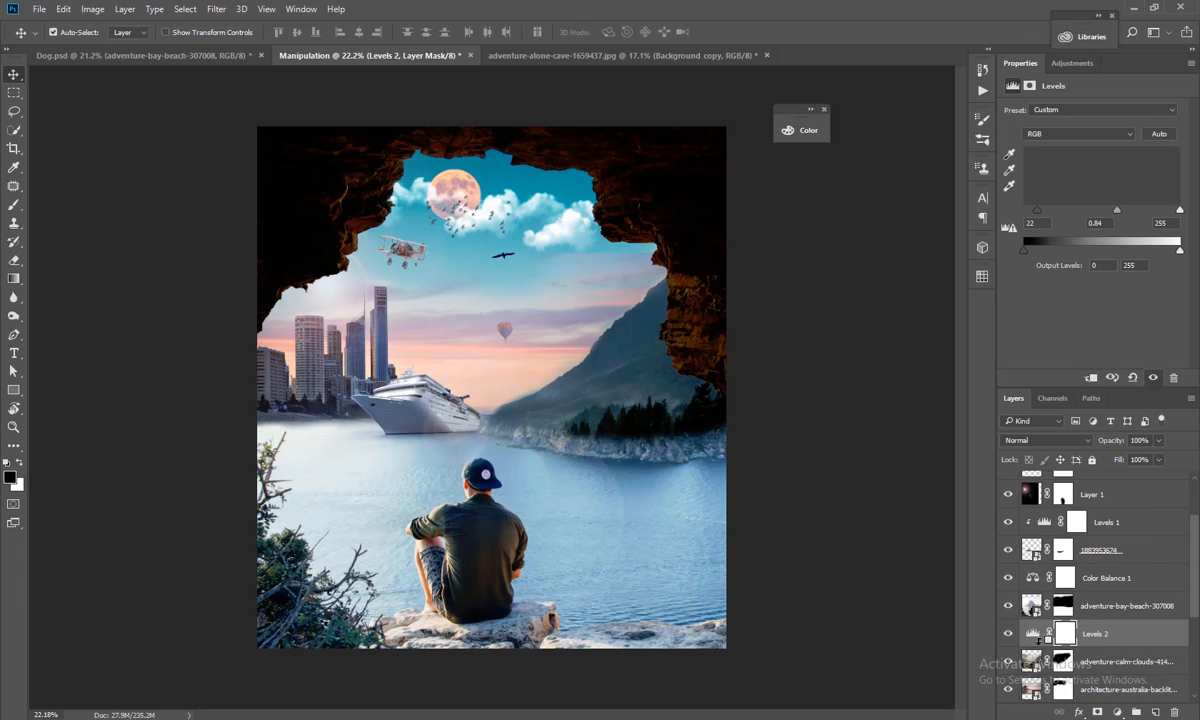
{"action": "mouse_move", "coordinate": [1178, 213]}
{"action": "left_mouse_down"}
{"action": "mouse_move", "coordinate": [1086, 211]}
{"action": "mouse_move", "coordinate": [1180, 218]}
{"action": "left_mouse_up"}
{"action": "left_click_drag", "start_coordinate": [1043, 217], "coordinate": [1047, 243]}
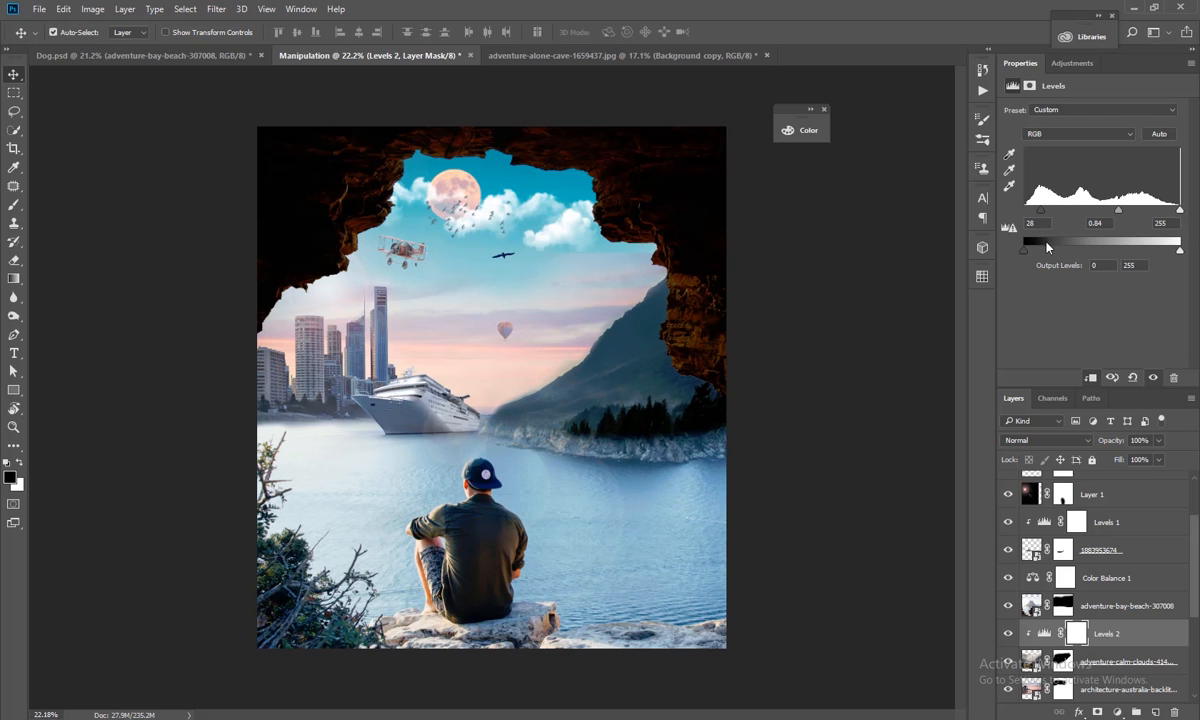
{"action": "key", "text": "ctrl+minus"}
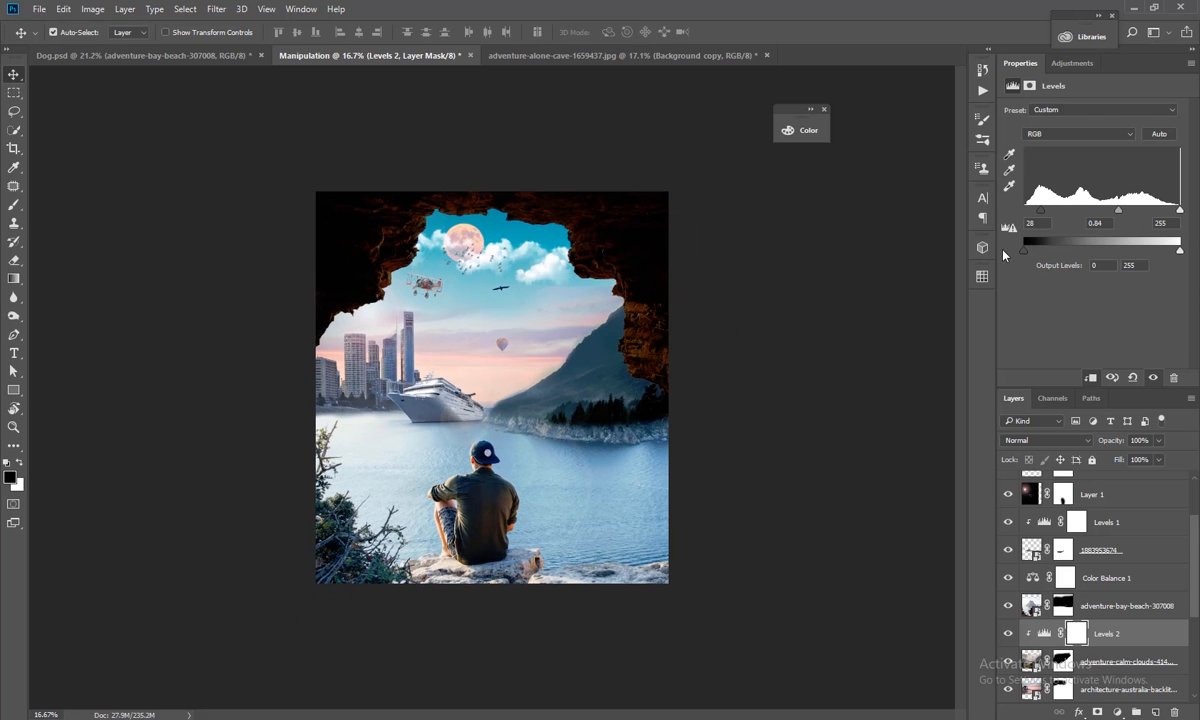
{"action": "left_click", "coordinate": [908, 321]}
Paint the faint leftover haze along the mountain's lower slope out of the adventure-calm-clouds mask with a 35 px black brush
{"action": "left_click", "coordinate": [1062, 661]}
{"action": "scroll", "coordinate": [540, 400], "scroll_direction": "up", "scroll_amount": 10}
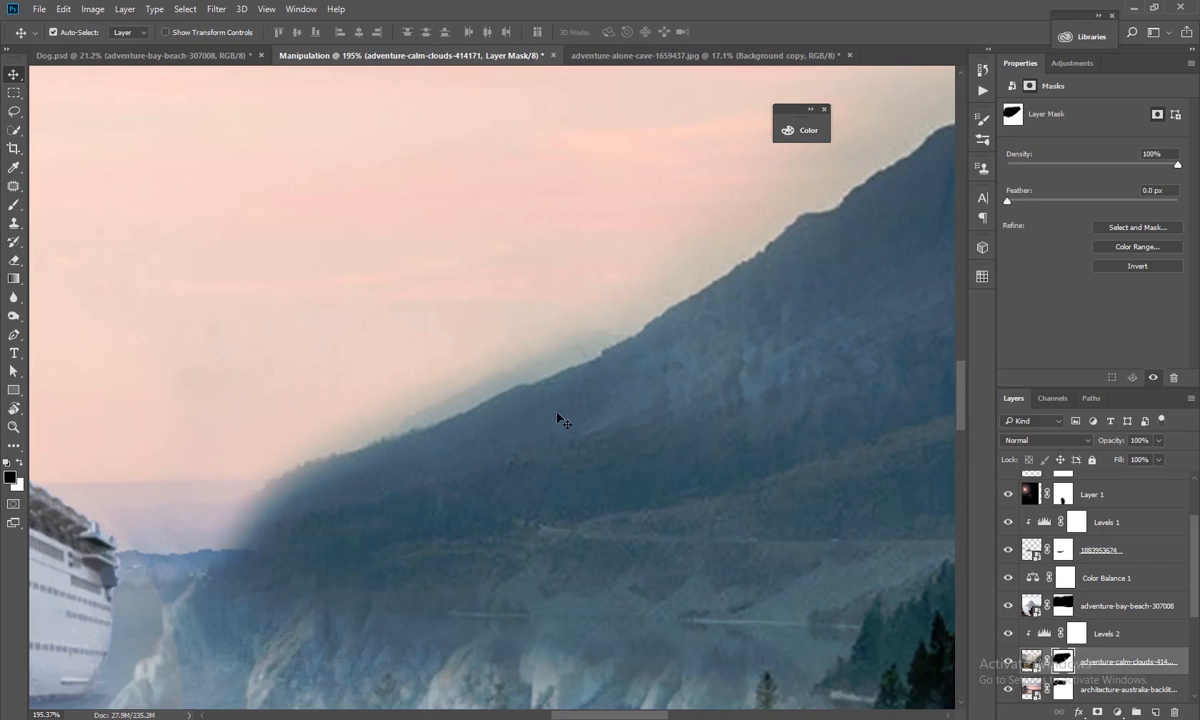
{"action": "left_click", "coordinate": [709, 461]}
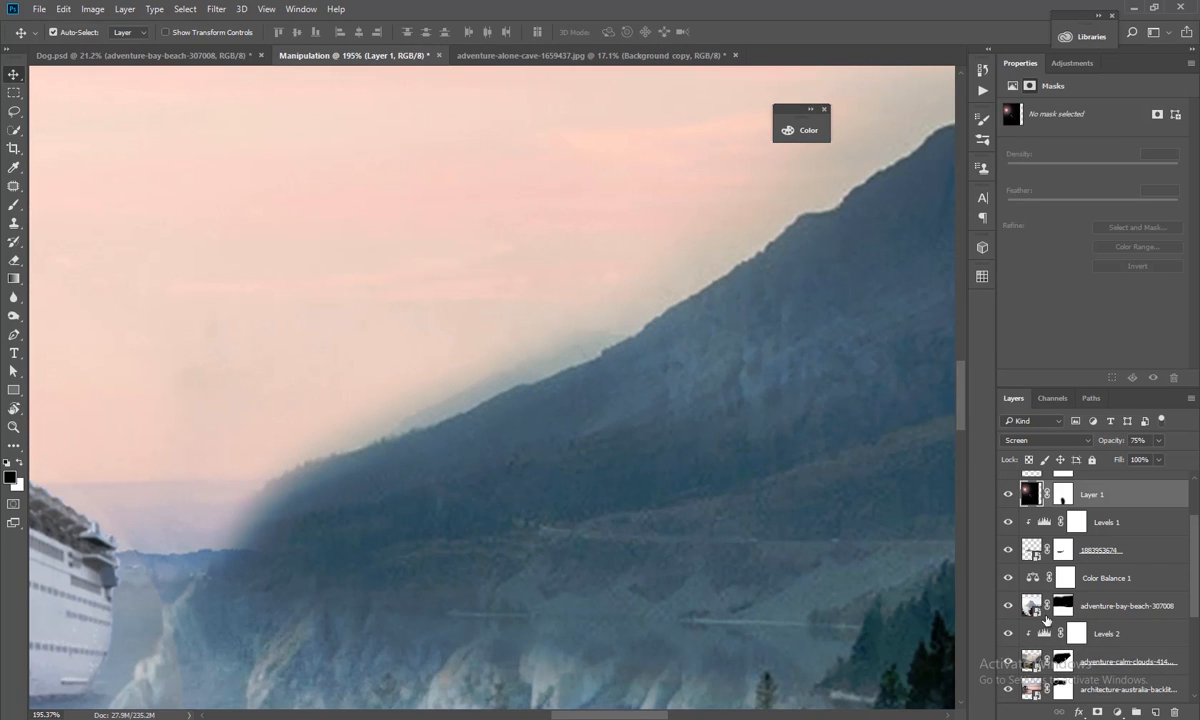
{"action": "left_click", "coordinate": [1040, 664]}
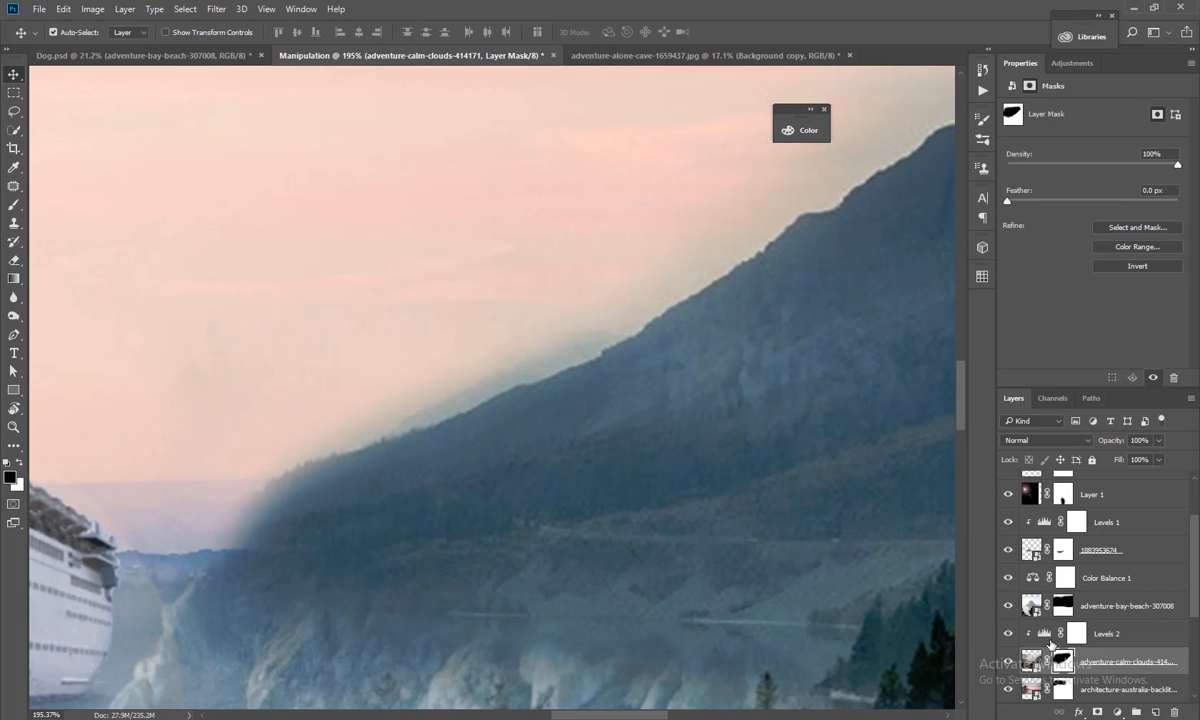
{"action": "left_click", "coordinate": [1008, 661]}
{"action": "left_click", "coordinate": [1008, 661]}
{"action": "key", "text": "b"}
{"action": "scroll", "coordinate": [519, 346], "scroll_direction": "up", "scroll_amount": 1}
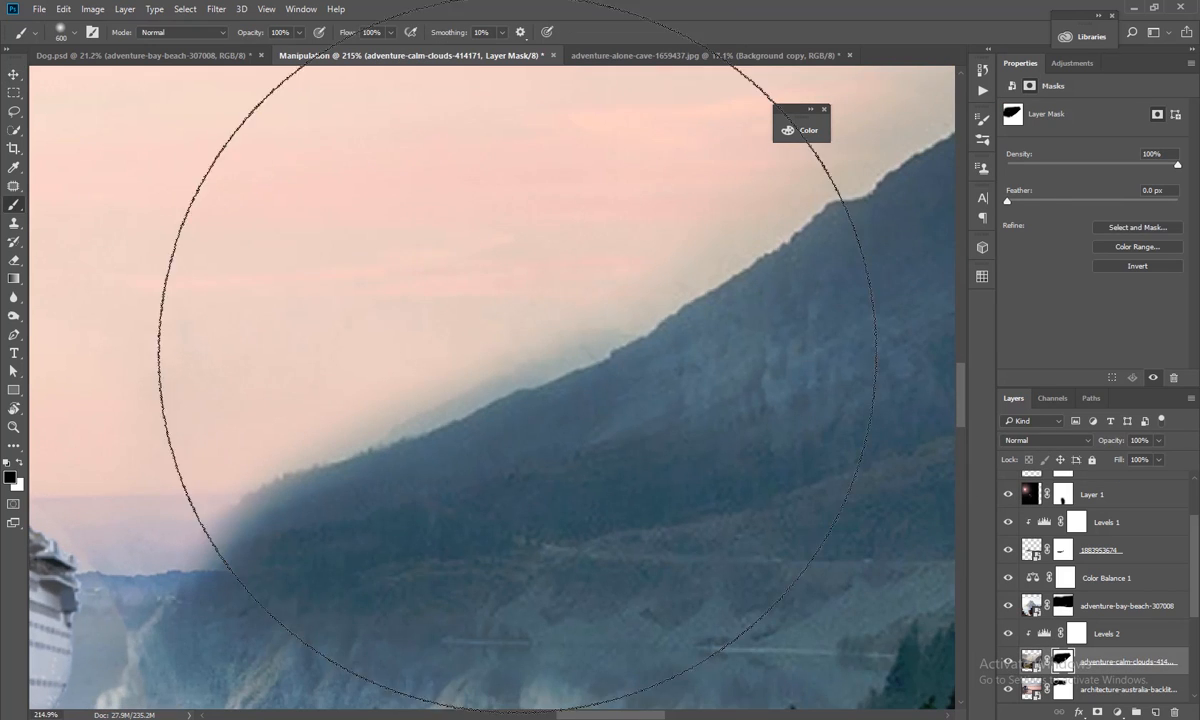
{"action": "key", "text": "bracketleft"}
{"action": "key", "text": "bracketleft"}
{"action": "key", "text": "bracketleft"}
{"action": "key", "text": "bracketleft"}
{"action": "key", "text": "bracketleft"}
{"action": "key", "text": "bracketleft"}
{"action": "key", "text": "bracketleft"}
{"action": "key", "text": "bracketleft"}
{"action": "key", "text": "bracketleft"}
{"action": "key", "text": "bracketleft"}
{"action": "key", "text": "bracketleft"}
{"action": "key", "text": "bracketleft"}
{"action": "key", "text": "bracketleft"}
{"action": "key", "text": "bracketleft"}
{"action": "key", "text": "bracketleft"}
{"action": "left_click_drag", "start_coordinate": [599, 327], "coordinate": [312, 431]}
{"action": "scroll", "coordinate": [303, 456], "scroll_direction": "down", "scroll_amount": 4}
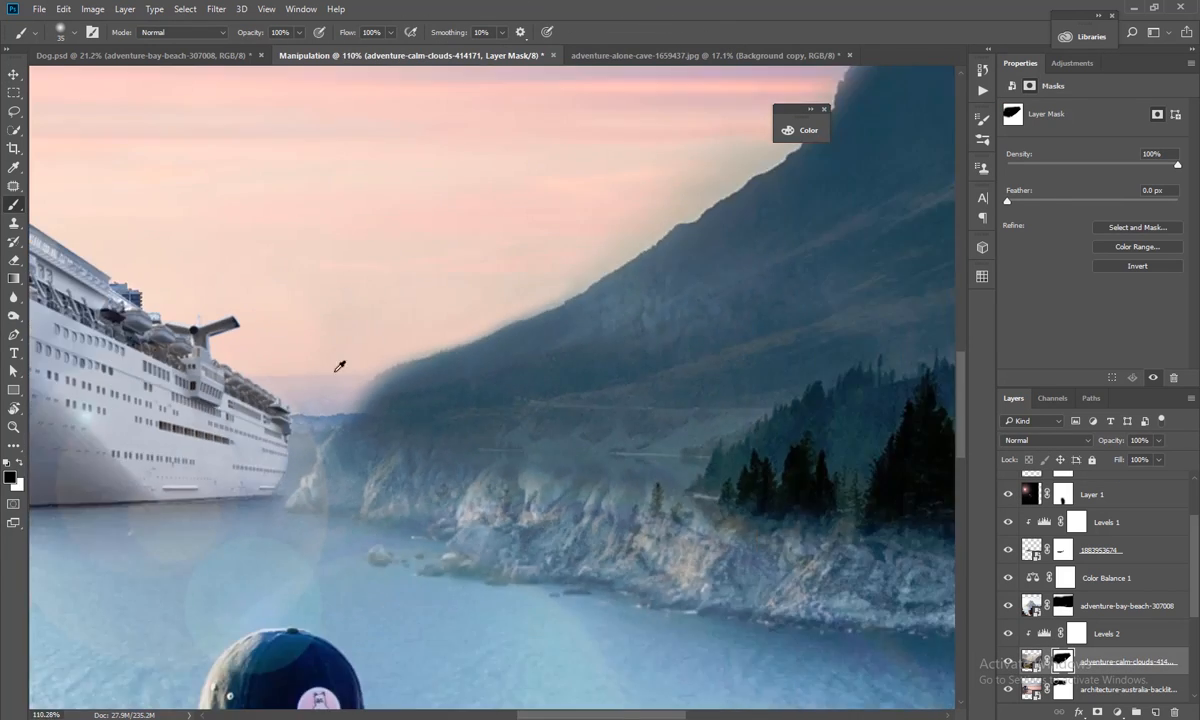
Refine the adventure-calm-clouds mask along the mountain ridge up to the cave edge with a 35 px white brush
{"action": "scroll", "coordinate": [340, 367], "scroll_direction": "up", "scroll_amount": 7}
{"action": "key", "text": "bracketleft"}
{"action": "key", "text": "x"}
{"action": "mouse_move", "coordinate": [395, 397]}
{"action": "left_mouse_down"}
{"action": "mouse_move", "coordinate": [408, 470]}
{"action": "mouse_move", "coordinate": [441, 428]}
{"action": "mouse_move", "coordinate": [692, 350]}
{"action": "mouse_move", "coordinate": [391, 480]}
{"action": "left_mouse_up"}
{"action": "left_click_drag", "start_coordinate": [405, 400], "coordinate": [563, 399]}
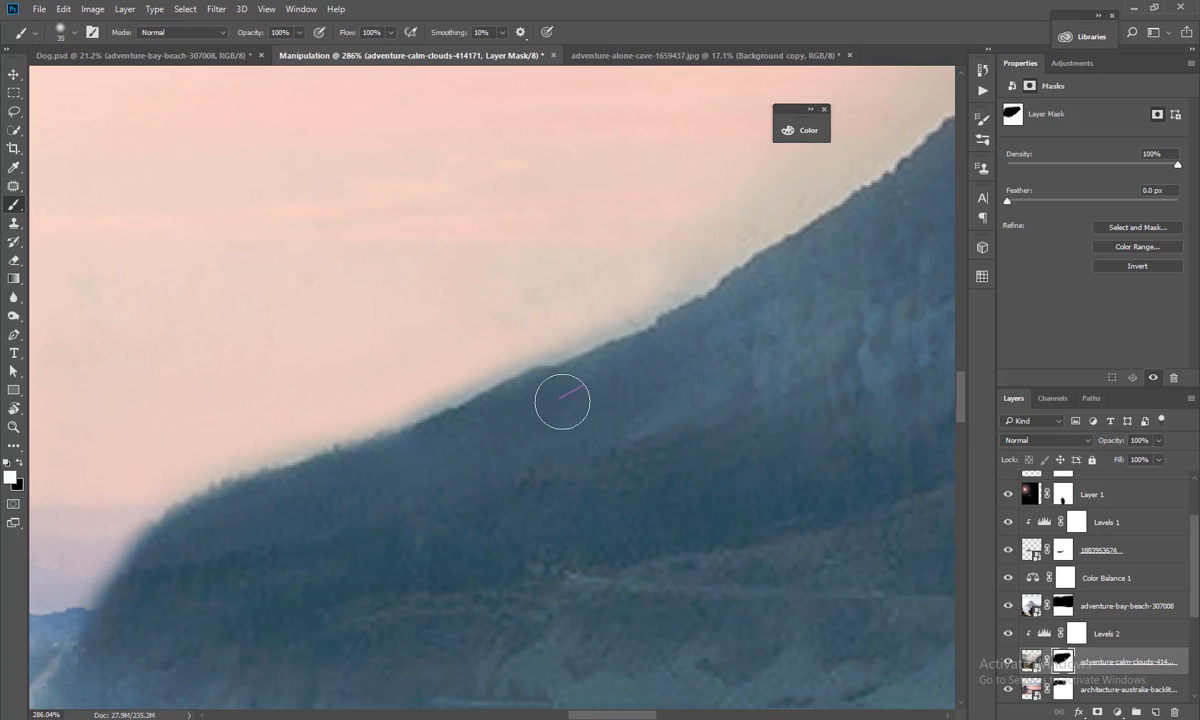
{"action": "mouse_move", "coordinate": [860, 252]}
{"action": "left_mouse_down"}
{"action": "mouse_move", "coordinate": [465, 452]}
{"action": "mouse_move", "coordinate": [678, 321]}
{"action": "left_mouse_up"}
{"action": "mouse_move", "coordinate": [697, 307]}
{"action": "left_mouse_down"}
{"action": "mouse_move", "coordinate": [447, 562]}
{"action": "mouse_move", "coordinate": [607, 460]}
{"action": "left_mouse_up"}
{"action": "left_click_drag", "start_coordinate": [756, 318], "coordinate": [565, 654]}
{"action": "mouse_move", "coordinate": [594, 557]}
{"action": "left_mouse_down"}
{"action": "mouse_move", "coordinate": [686, 439]}
{"action": "mouse_move", "coordinate": [700, 400]}
{"action": "left_mouse_up"}
{"action": "left_click_drag", "start_coordinate": [812, 346], "coordinate": [642, 516]}
{"action": "left_click_drag", "start_coordinate": [879, 301], "coordinate": [619, 541]}
{"action": "left_click_drag", "start_coordinate": [653, 449], "coordinate": [849, 324]}
{"action": "left_click_drag", "start_coordinate": [900, 250], "coordinate": [712, 475]}
{"action": "left_click_drag", "start_coordinate": [719, 473], "coordinate": [766, 398]}
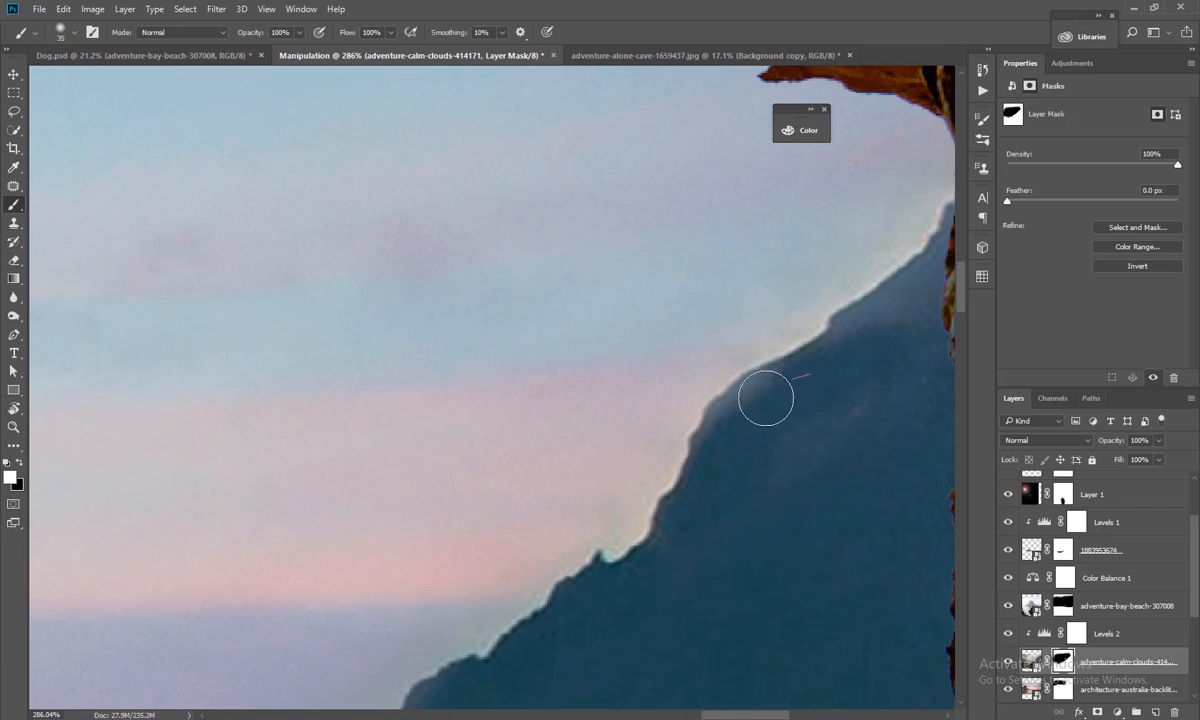
{"action": "left_click_drag", "start_coordinate": [858, 302], "coordinate": [512, 503]}
{"action": "left_click_drag", "start_coordinate": [512, 503], "coordinate": [644, 412]}
{"action": "scroll", "coordinate": [552, 590], "scroll_direction": "down", "scroll_amount": 4}
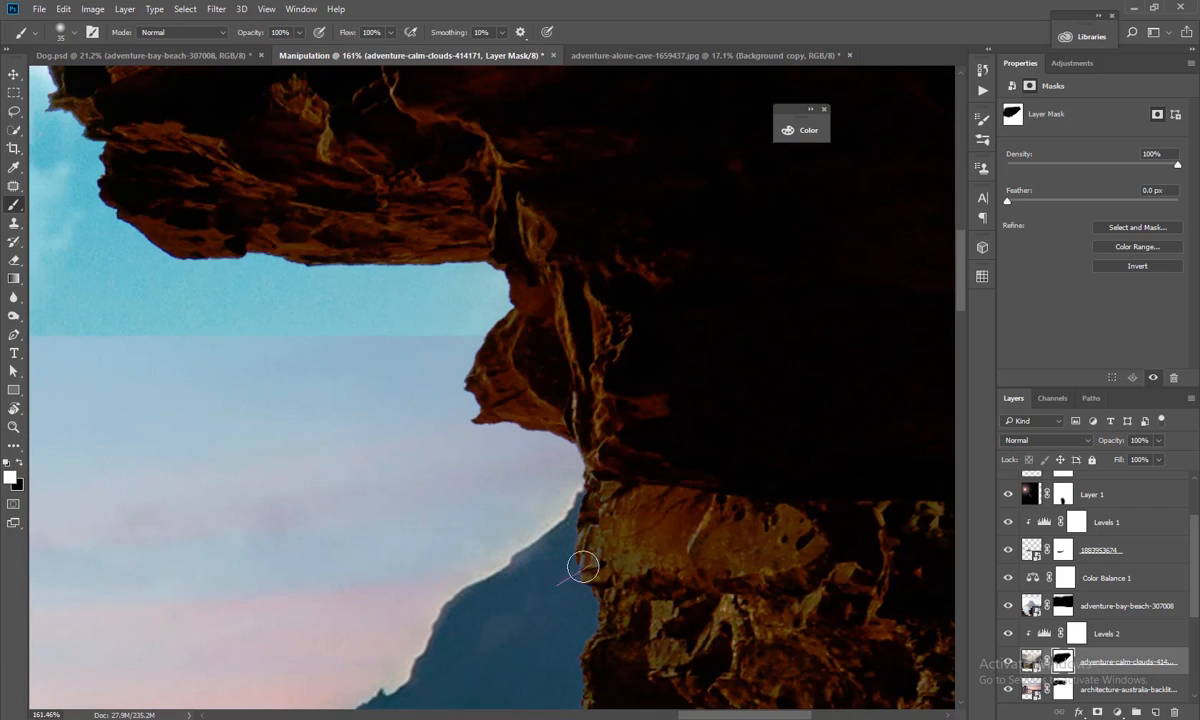
{"action": "scroll", "coordinate": [562, 606], "scroll_direction": "down", "scroll_amount": 8}
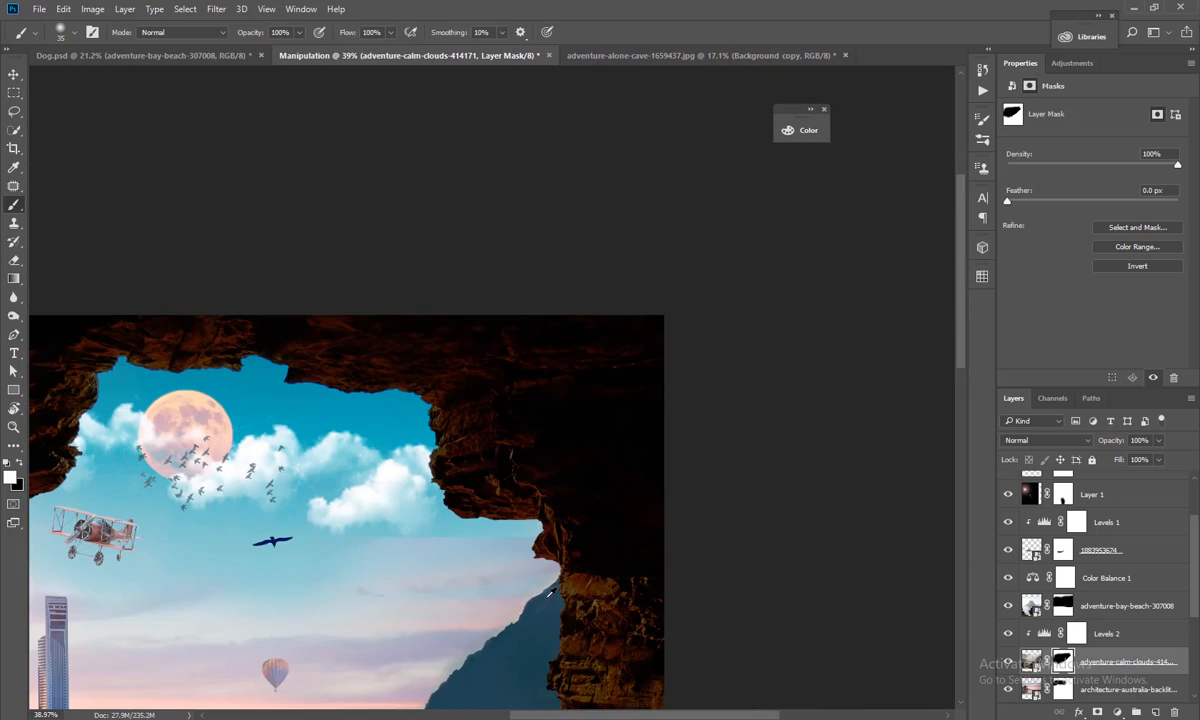
Paint out the hard upper edge of the skyline photo's sky on the architecture-australia-backlit mask with a 300 px black brush
{"action": "left_click", "coordinate": [14, 74]}
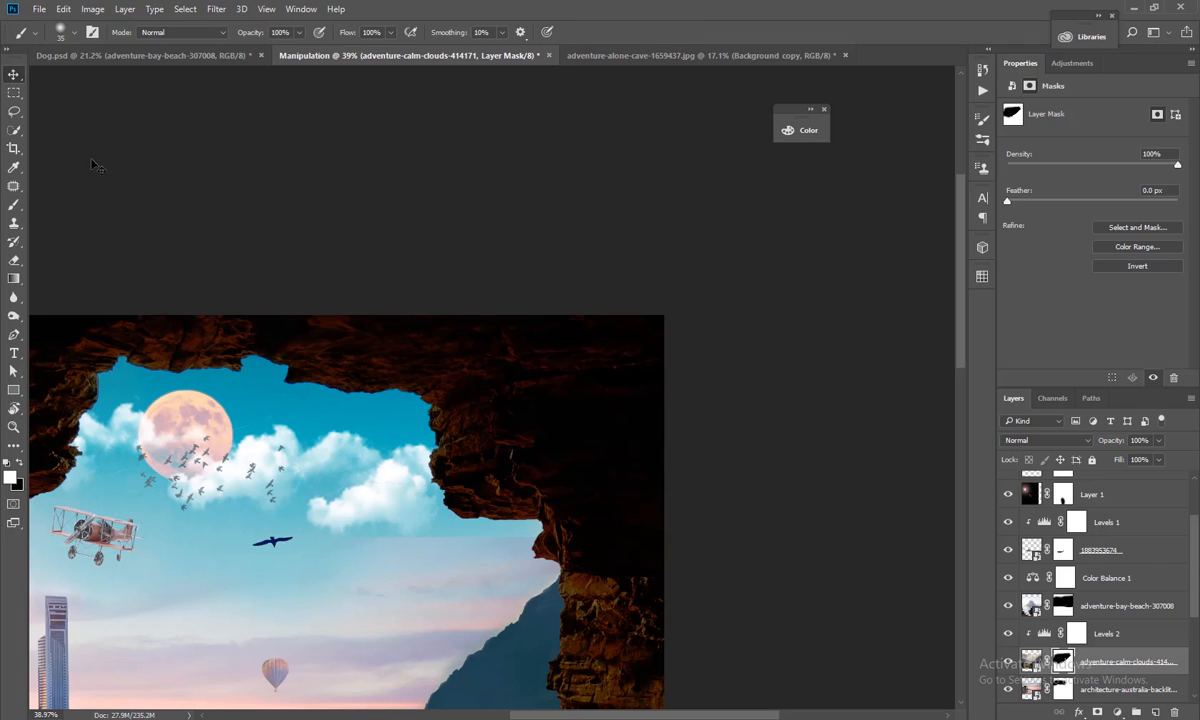
{"action": "left_click", "coordinate": [530, 588]}
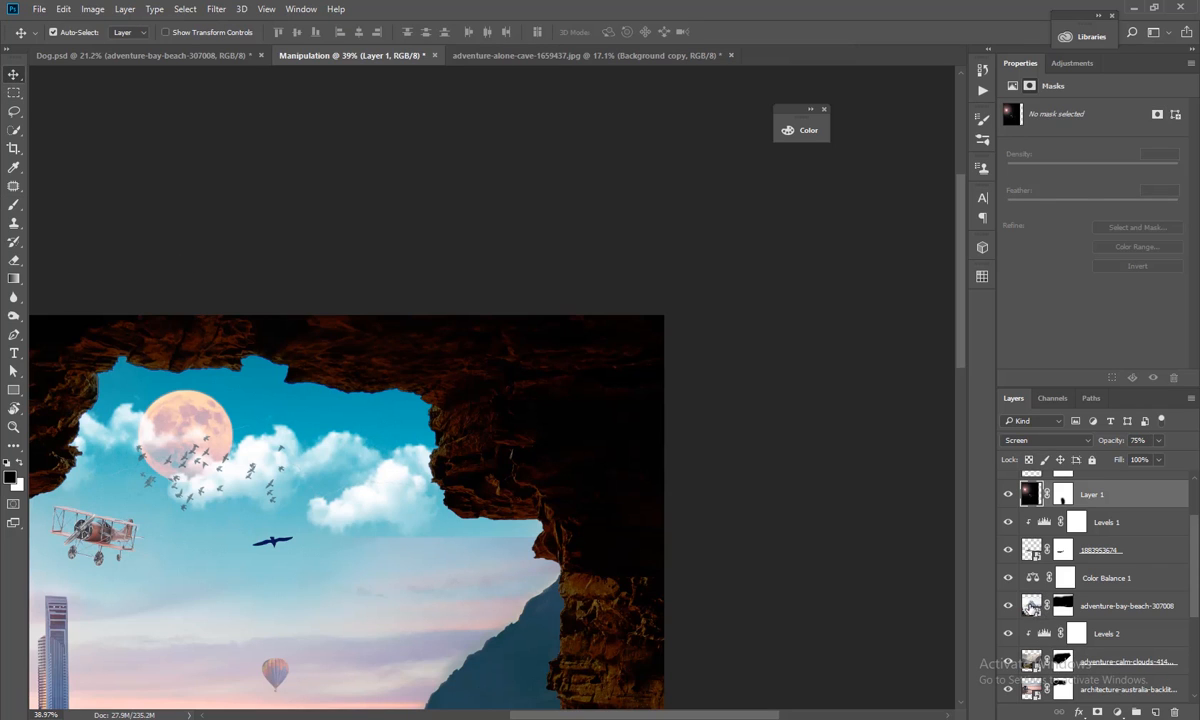
{"action": "scroll", "coordinate": [1056, 667], "scroll_direction": "down", "scroll_amount": 1}
{"action": "left_click", "coordinate": [1060, 662]}
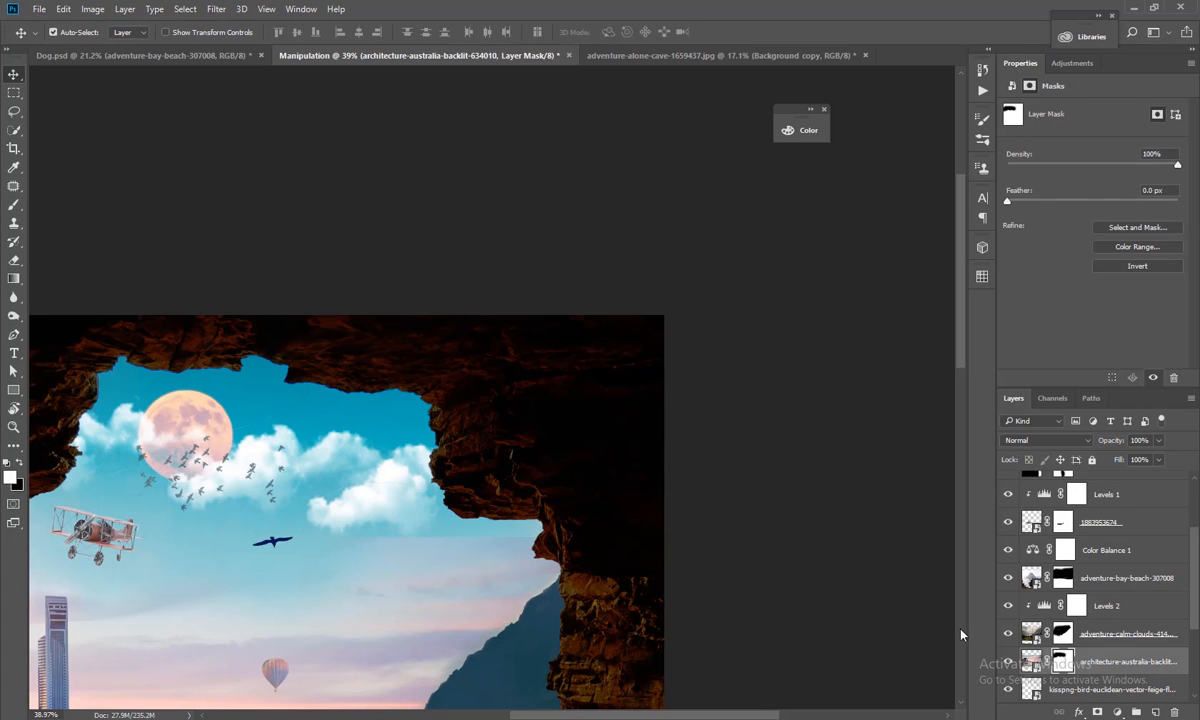
{"action": "key", "text": "b"}
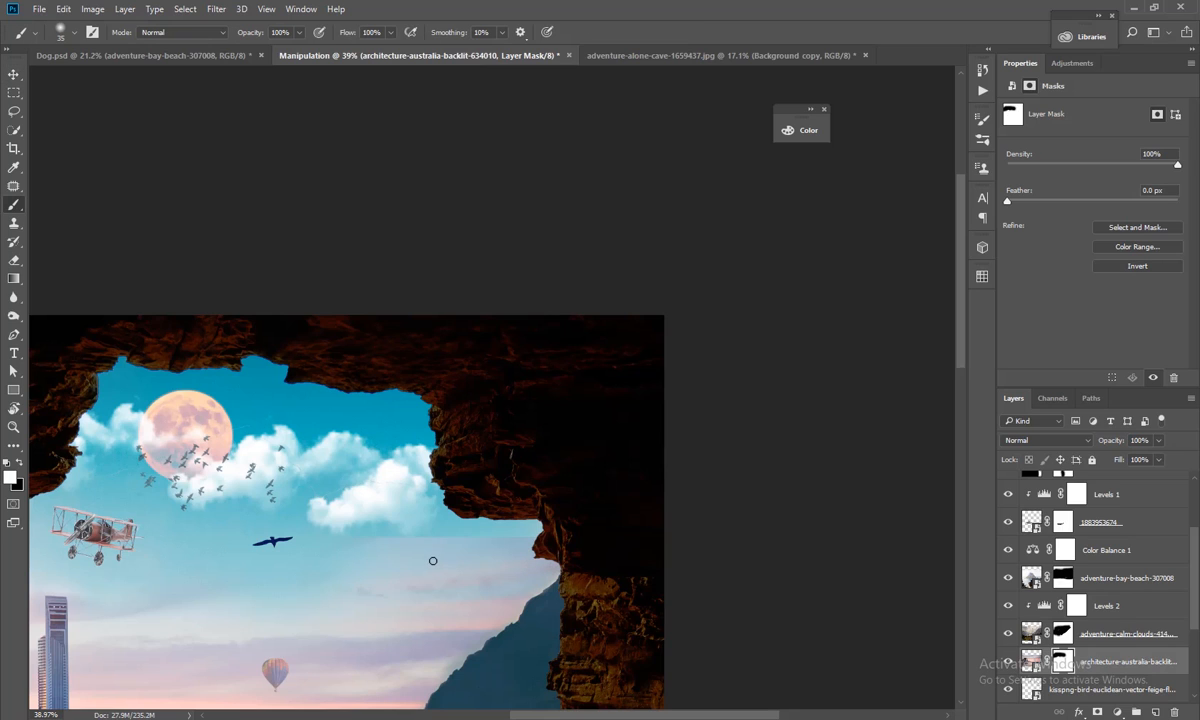
{"action": "key", "text": "bracketright"}
{"action": "key", "text": "bracketright"}
{"action": "key", "text": "bracketright"}
{"action": "key", "text": "bracketright"}
{"action": "key", "text": "bracketright"}
{"action": "key", "text": "bracketright"}
{"action": "key", "text": "bracketright"}
{"action": "key", "text": "bracketright"}
{"action": "key", "text": "bracketright"}
{"action": "key", "text": "bracketright"}
{"action": "key", "text": "bracketright"}
{"action": "key", "text": "x"}
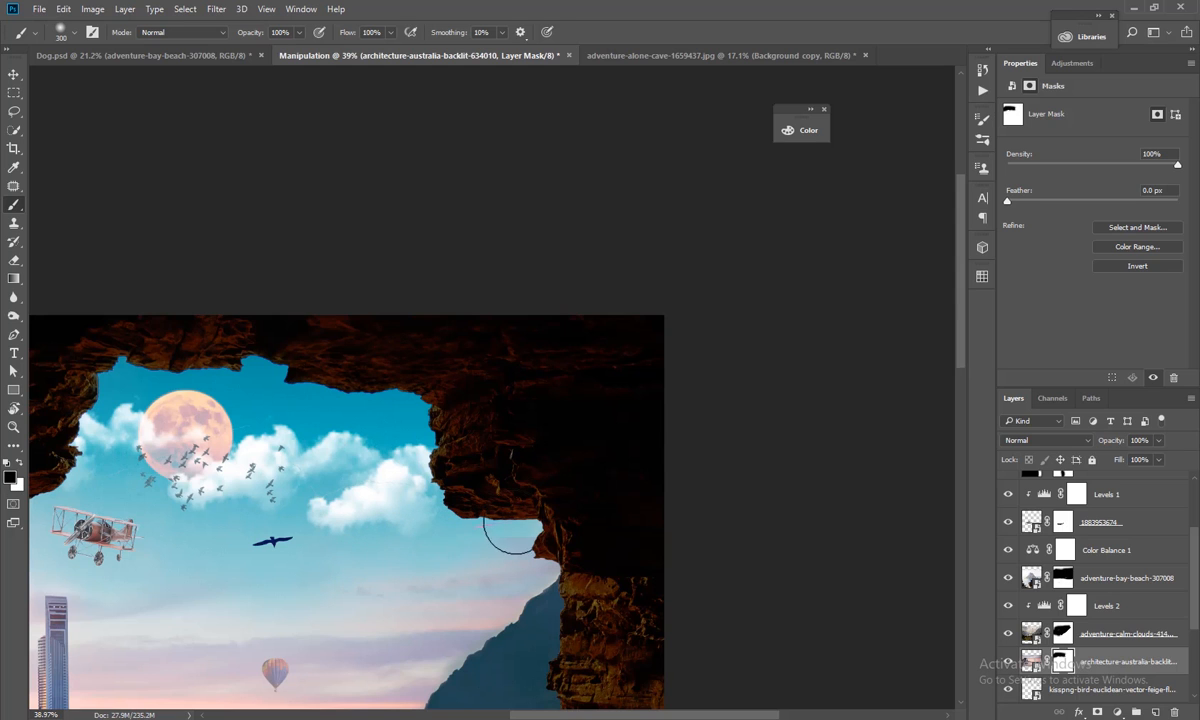
{"action": "key", "text": "ctrl+minus"}
{"action": "key", "text": "ctrl+minus"}
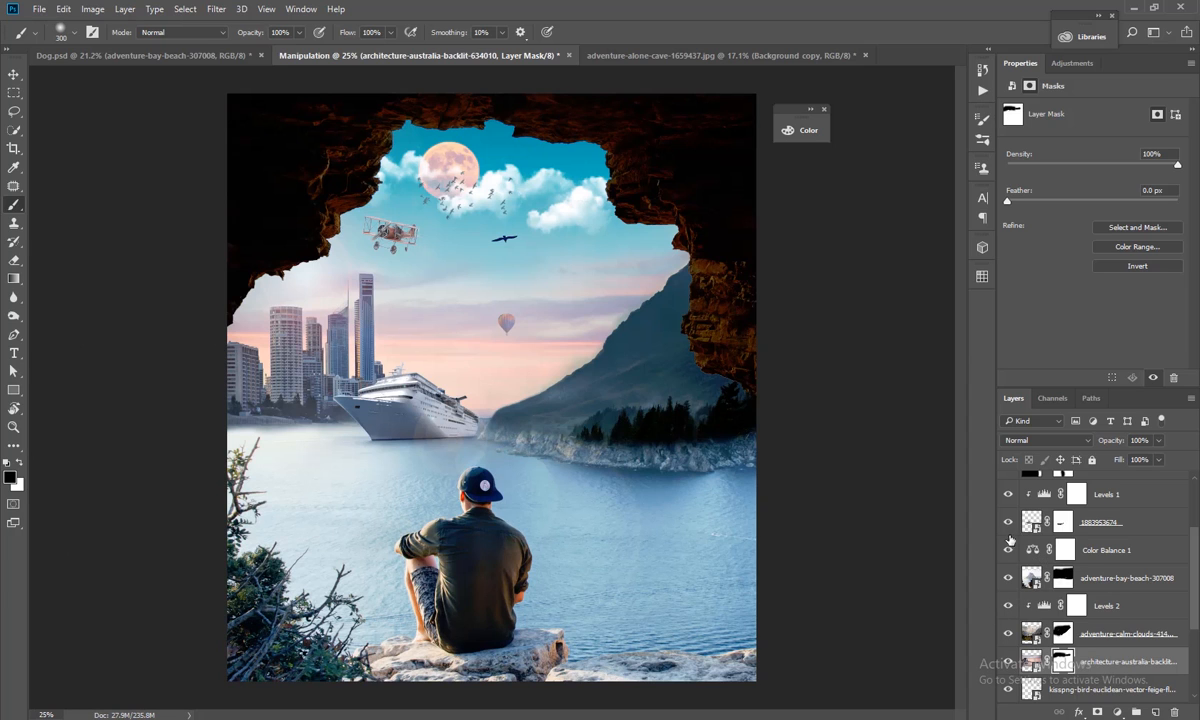
Add a Color Balance adjustment clipped to the architecture-australia-backlit layer, with midtones cyan-red -76, magenta-green +14 and yellow-blue +5
{"action": "left_click", "coordinate": [1071, 63]}
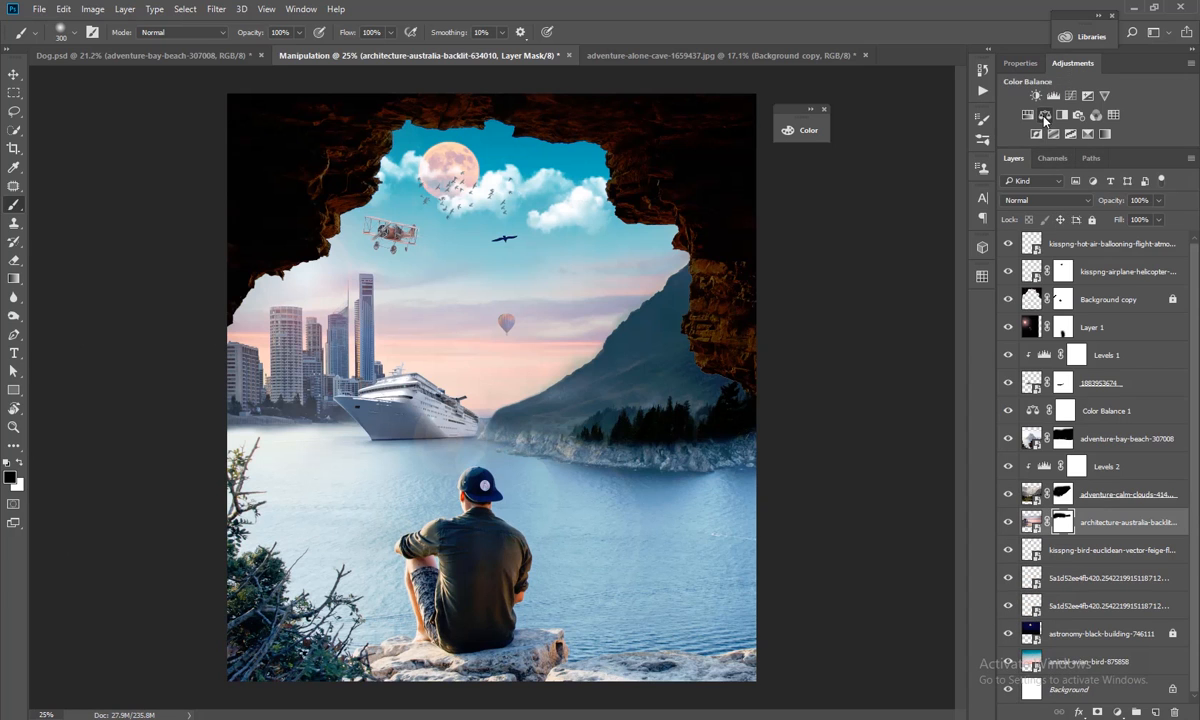
{"action": "left_click", "coordinate": [1044, 116]}
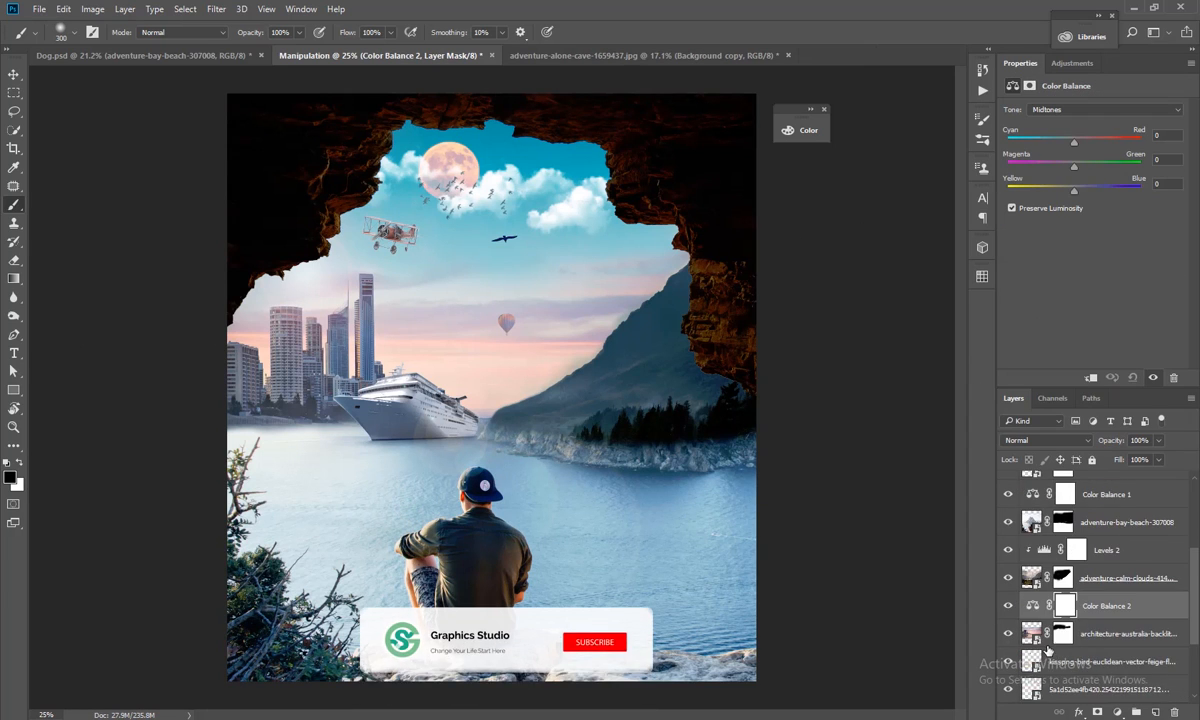
{"action": "left_click", "coordinate": [1043, 610], "text": "alt"}
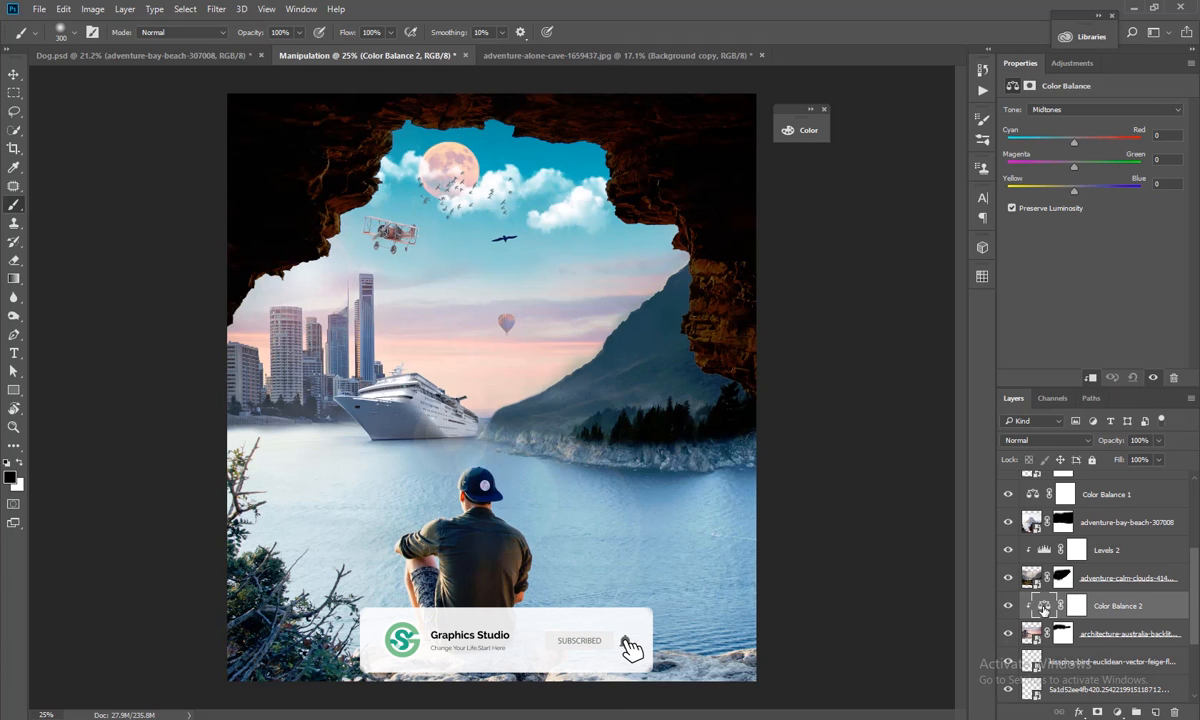
{"action": "mouse_move", "coordinate": [1074, 142]}
{"action": "left_mouse_down"}
{"action": "mouse_move", "coordinate": [1087, 143]}
{"action": "mouse_move", "coordinate": [1072, 147]}
{"action": "left_mouse_up"}
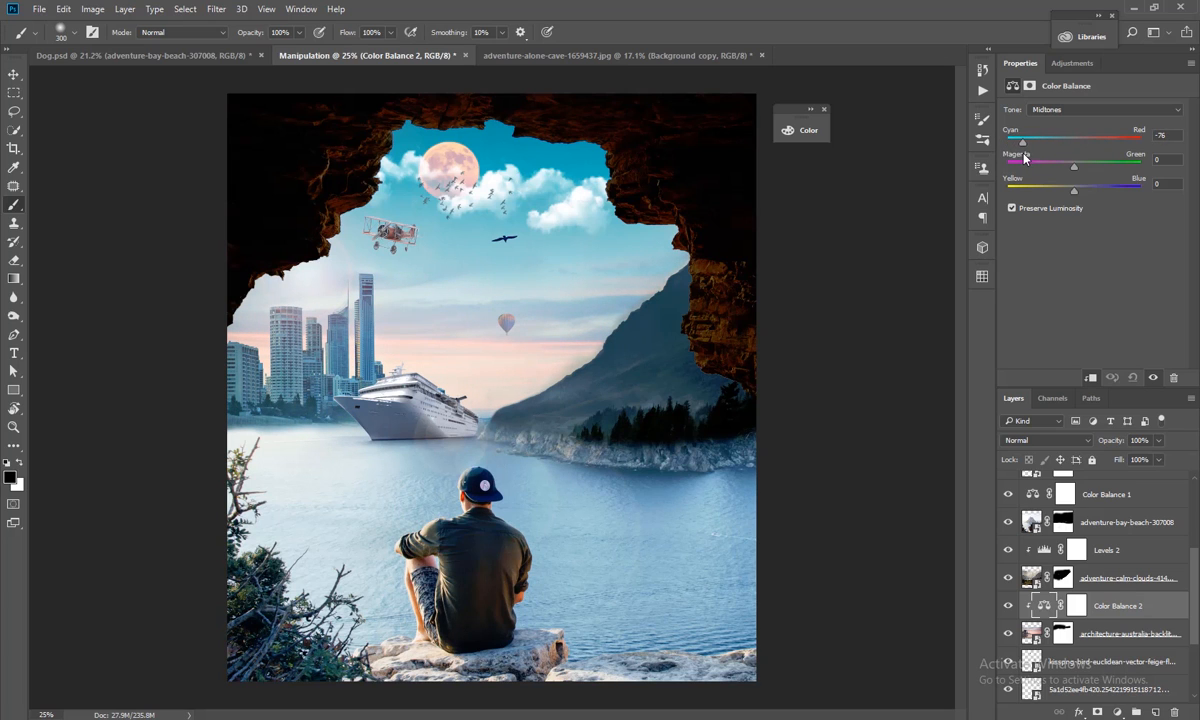
{"action": "mouse_move", "coordinate": [1076, 174]}
{"action": "left_mouse_down"}
{"action": "mouse_move", "coordinate": [1062, 170]}
{"action": "mouse_move", "coordinate": [1093, 168]}
{"action": "mouse_move", "coordinate": [1083, 167]}
{"action": "left_mouse_up"}
{"action": "mouse_move", "coordinate": [1074, 190]}
{"action": "left_mouse_down"}
{"action": "mouse_move", "coordinate": [1095, 190]}
{"action": "mouse_move", "coordinate": [1077, 191]}
{"action": "left_mouse_up"}
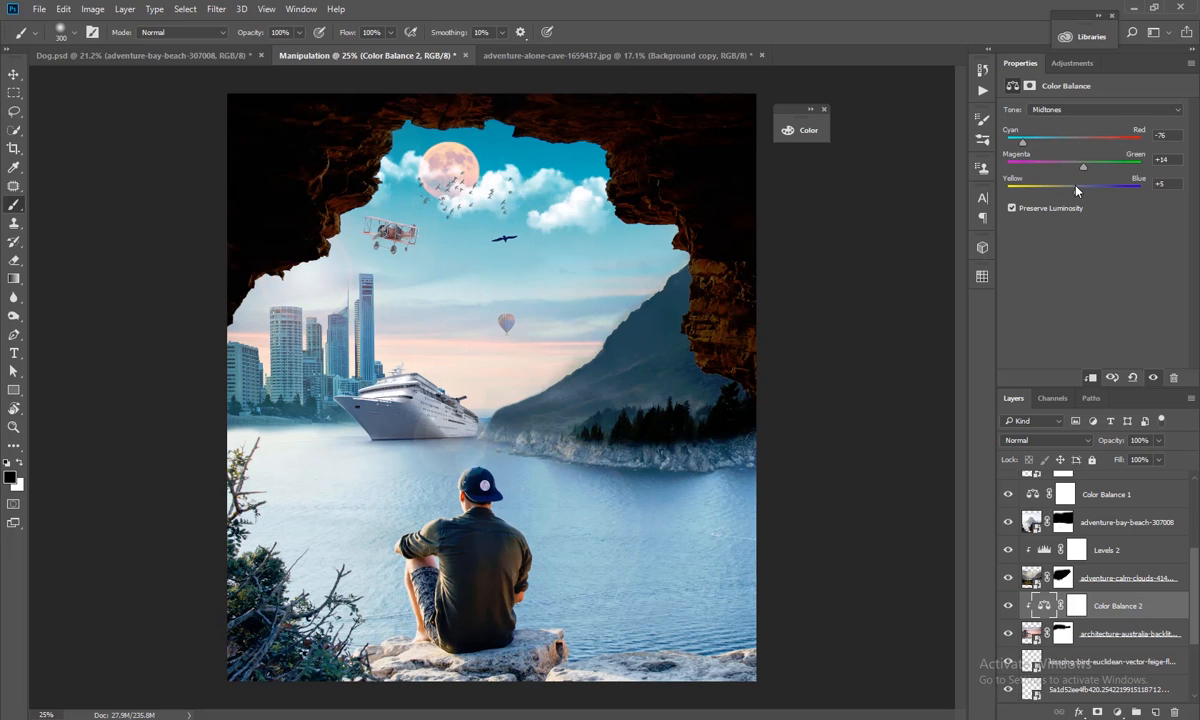
Toggle the Color Balance 2 layer off and on to compare the skyline colours, and disable its layer mask
{"action": "left_click", "coordinate": [1011, 614]}
{"action": "left_click", "coordinate": [1010, 614]}
{"action": "left_click", "coordinate": [1009, 614]}
{"action": "left_click", "coordinate": [1008, 614]}
{"action": "left_click", "coordinate": [1074, 608]}
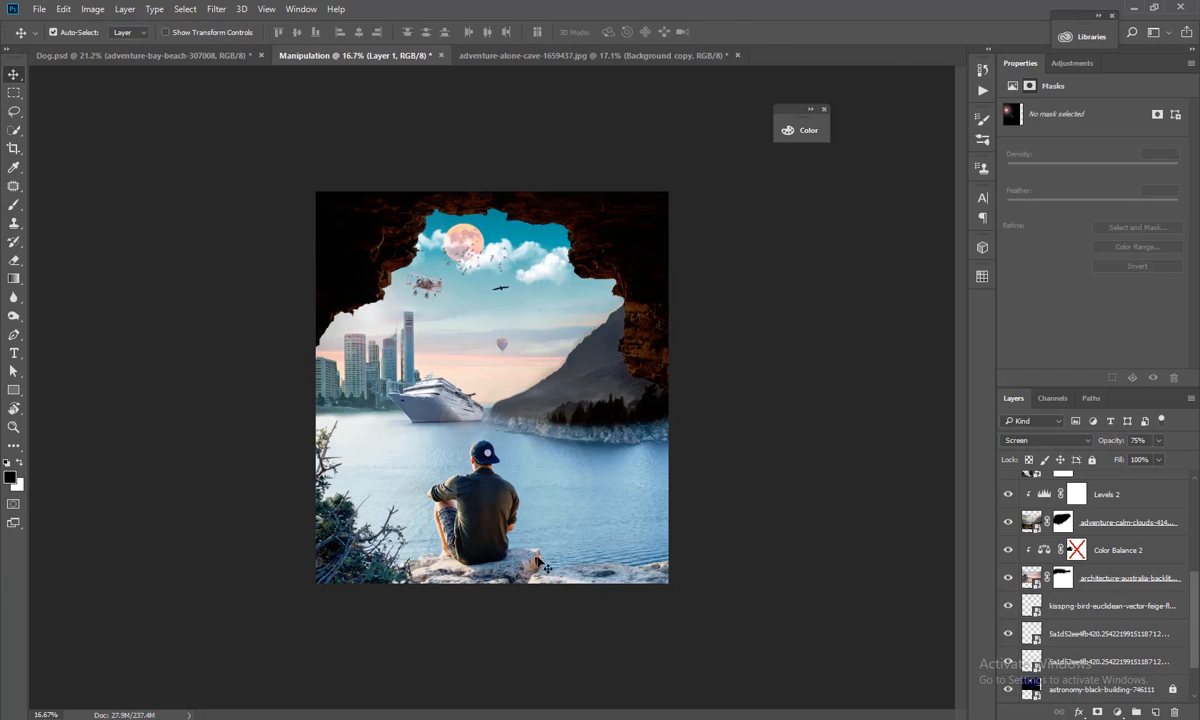
{"action": "key", "text": "ctrl+minus"}
{"action": "left_click", "coordinate": [448, 539]}
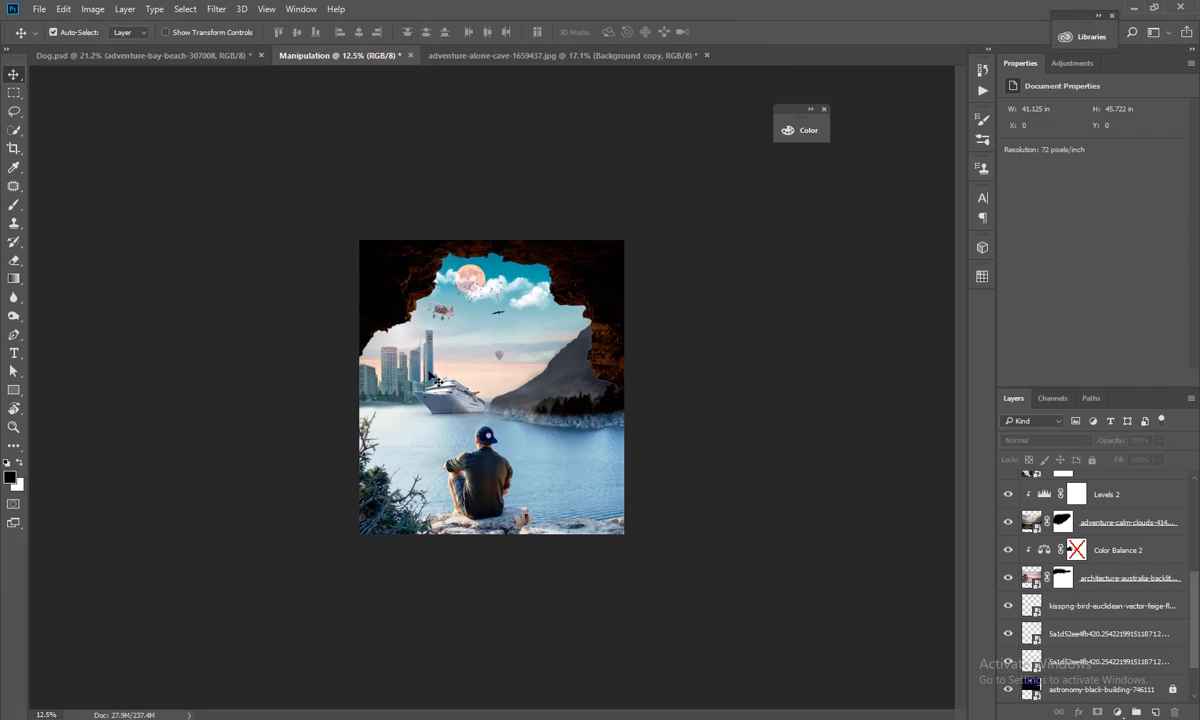
{"action": "key", "text": "ctrl+plus"}
Switch to File Explorer and place the kisspng-boat image from the Desktop folder Men Siiting Mountain on the water beside the seated man
{"action": "left_click", "coordinate": [1133, 7]}
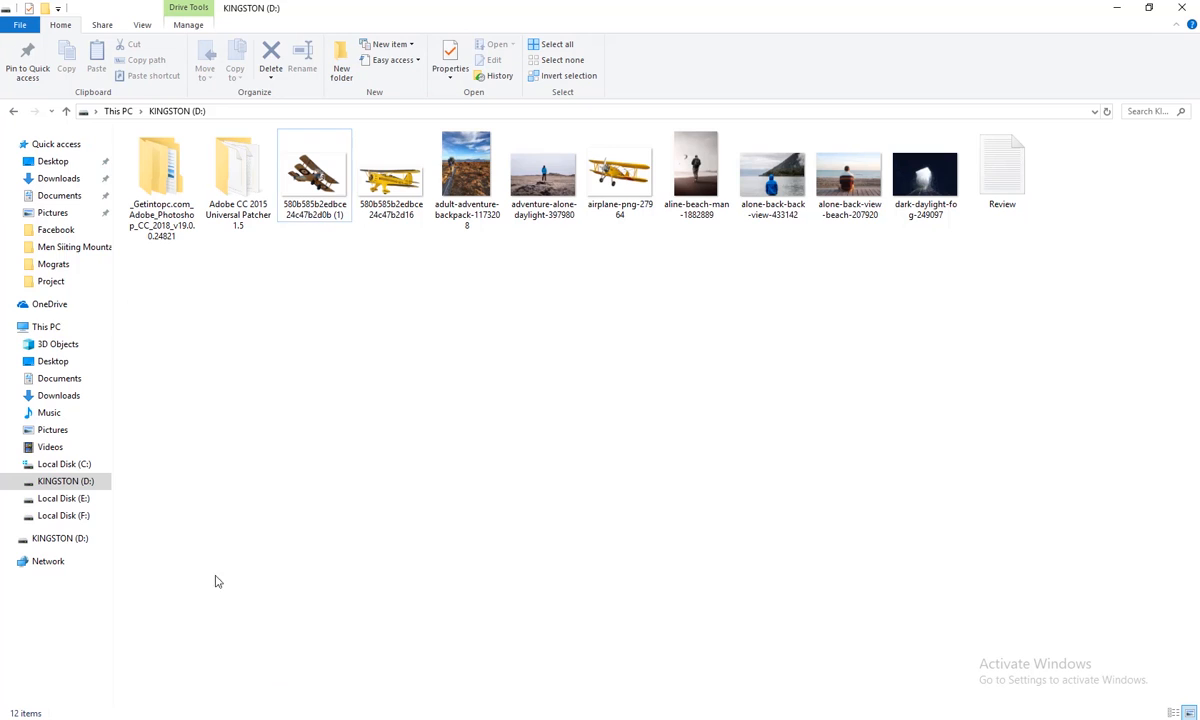
{"action": "left_click", "coordinate": [62, 162]}
{"action": "left_click", "coordinate": [314, 170]}
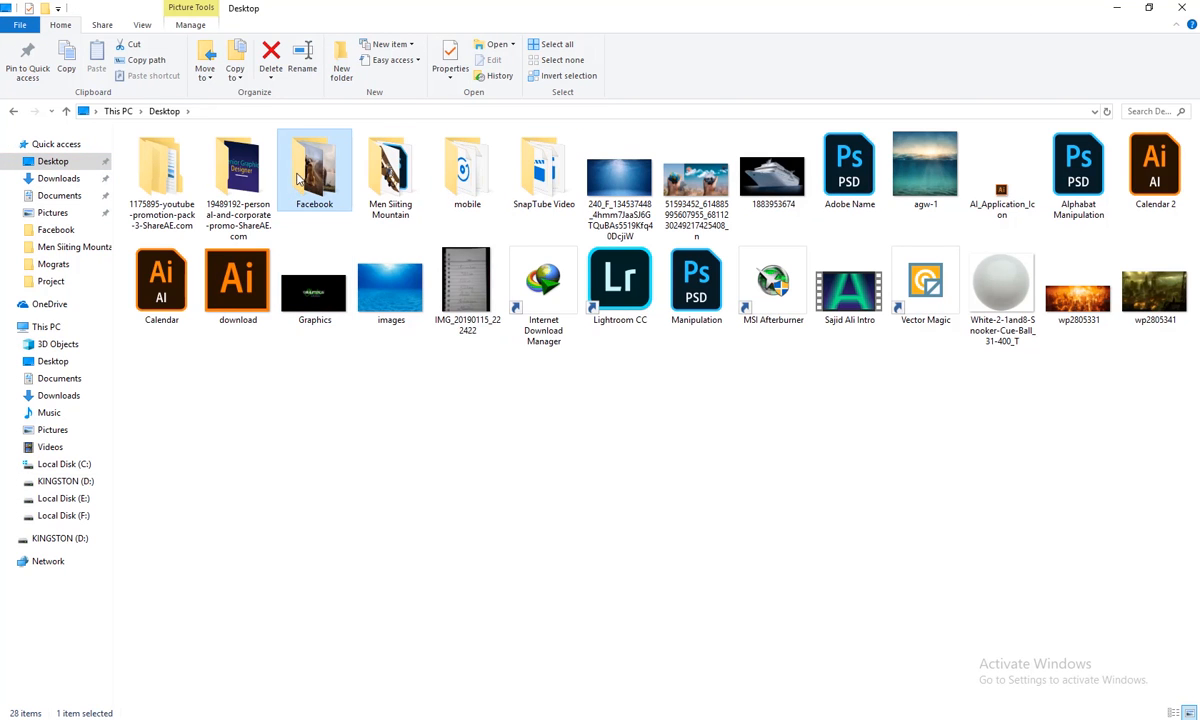
{"action": "double_click", "coordinate": [390, 172]}
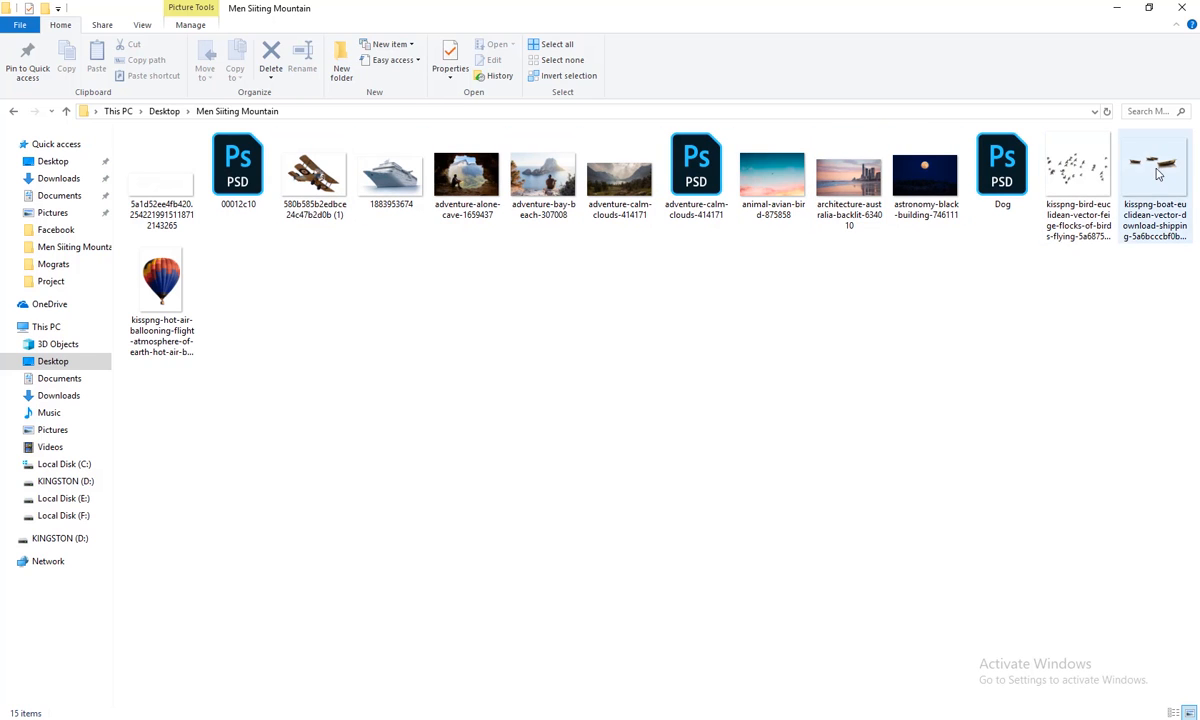
{"action": "left_click_drag", "start_coordinate": [1155, 212], "coordinate": [676, 407]}
{"action": "key", "text": "Return"}
Hide the panels and examine the composite at 66.7% from the cave opening down to the boats and the foreground rocks
{"action": "key", "text": "Tab"}
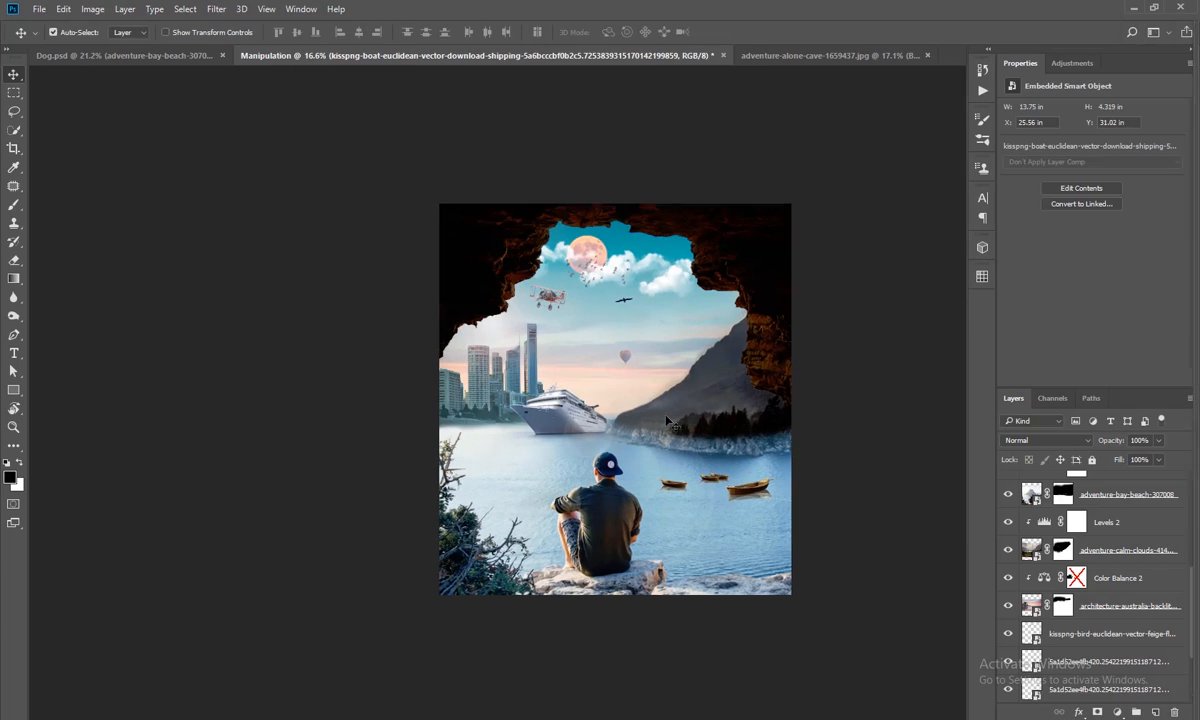
{"action": "key", "text": "ctrl+plus"}
{"action": "key", "text": "ctrl+plus"}
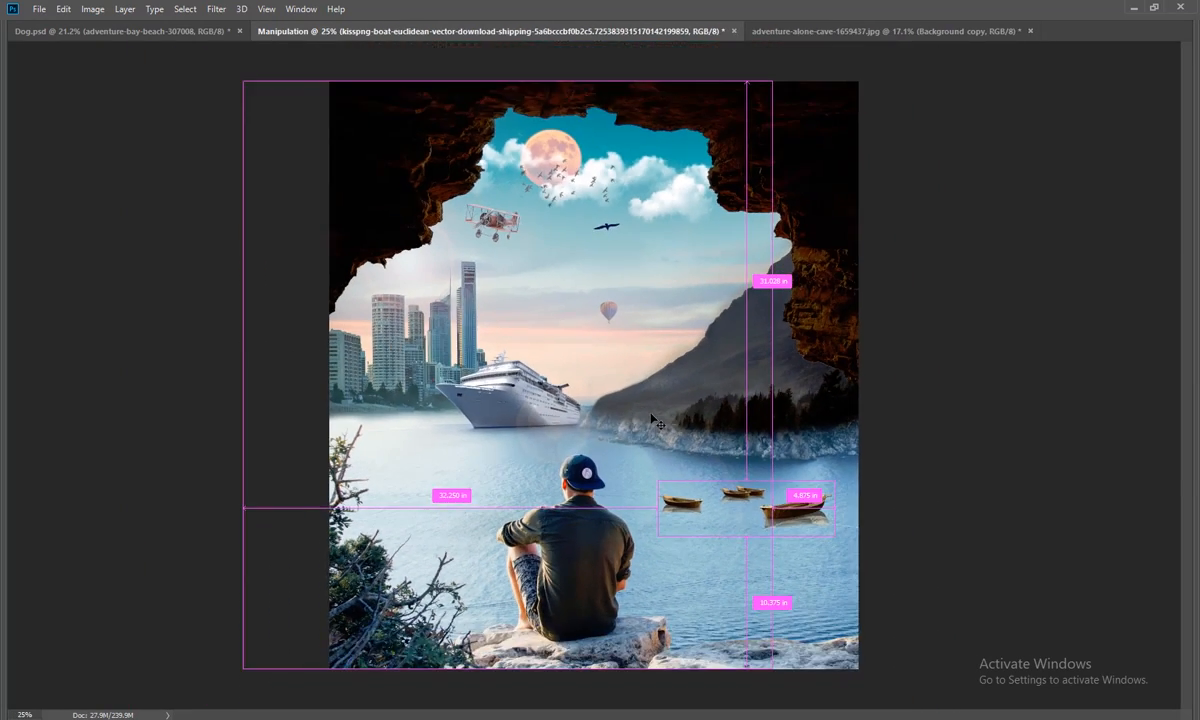
{"action": "key", "text": "ctrl+plus"}
{"action": "key", "text": "ctrl+plus"}
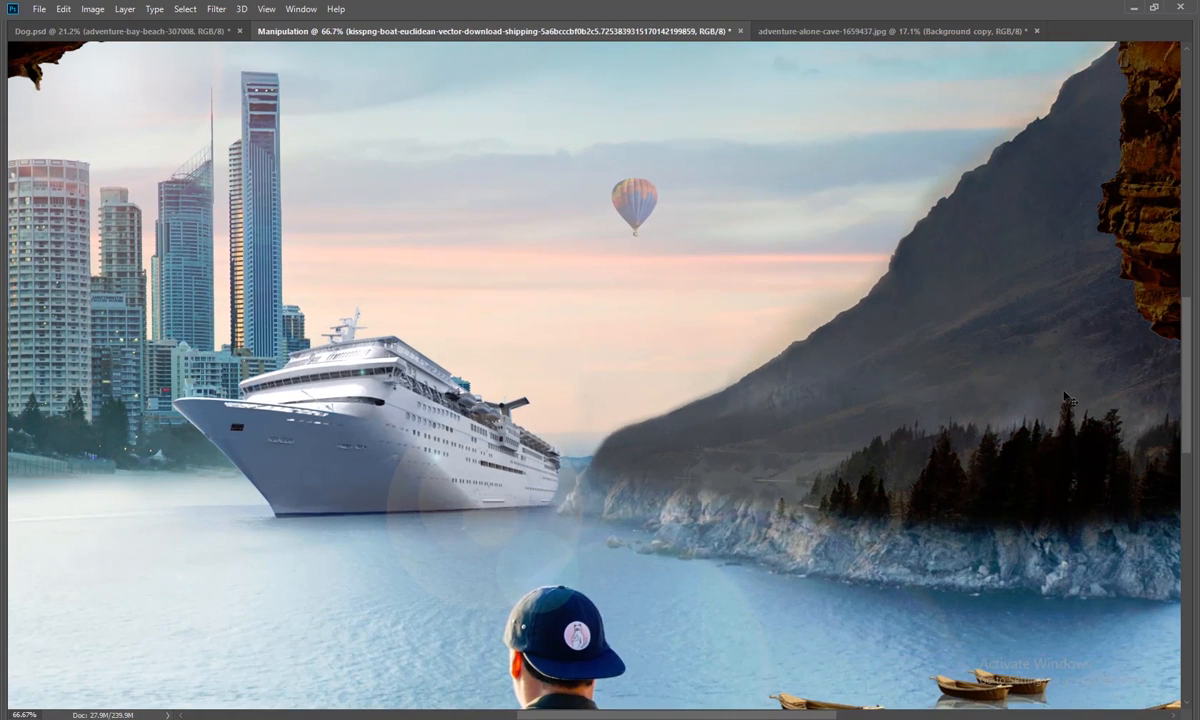
{"action": "left_click_drag", "start_coordinate": [1192, 307], "coordinate": [1188, 208]}
{"action": "left_click", "coordinate": [1040, 226]}
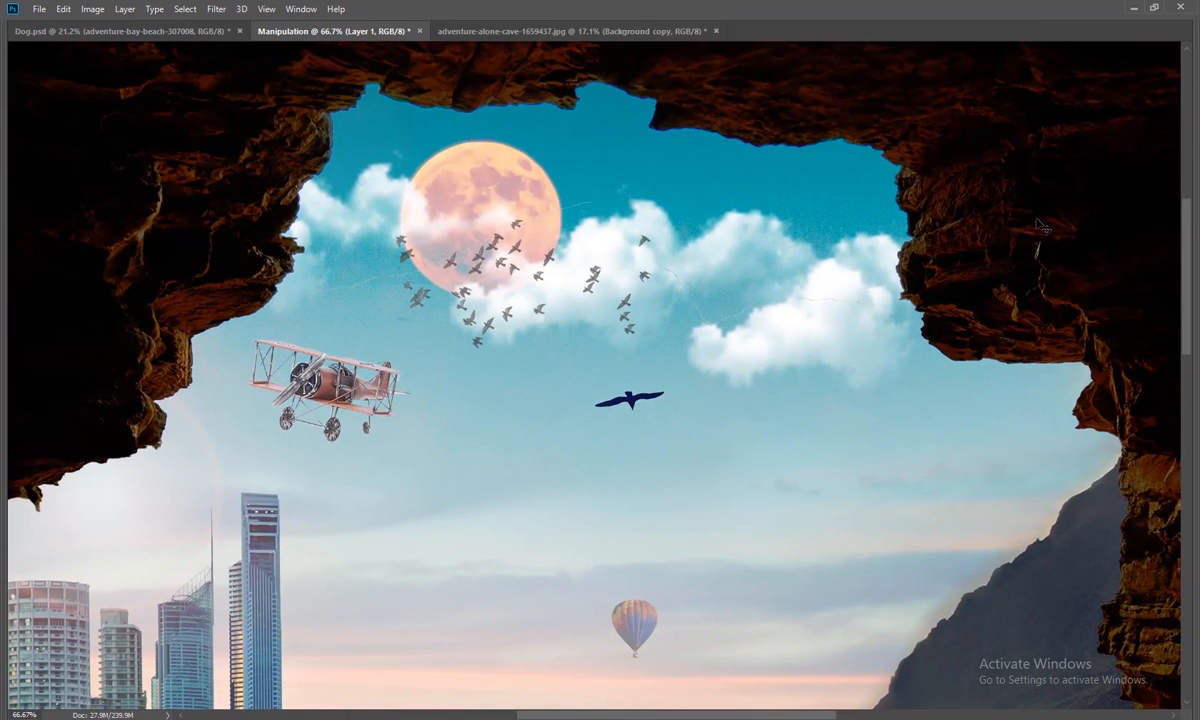
{"action": "scroll", "coordinate": [995, 227], "scroll_direction": "down", "scroll_amount": 8}
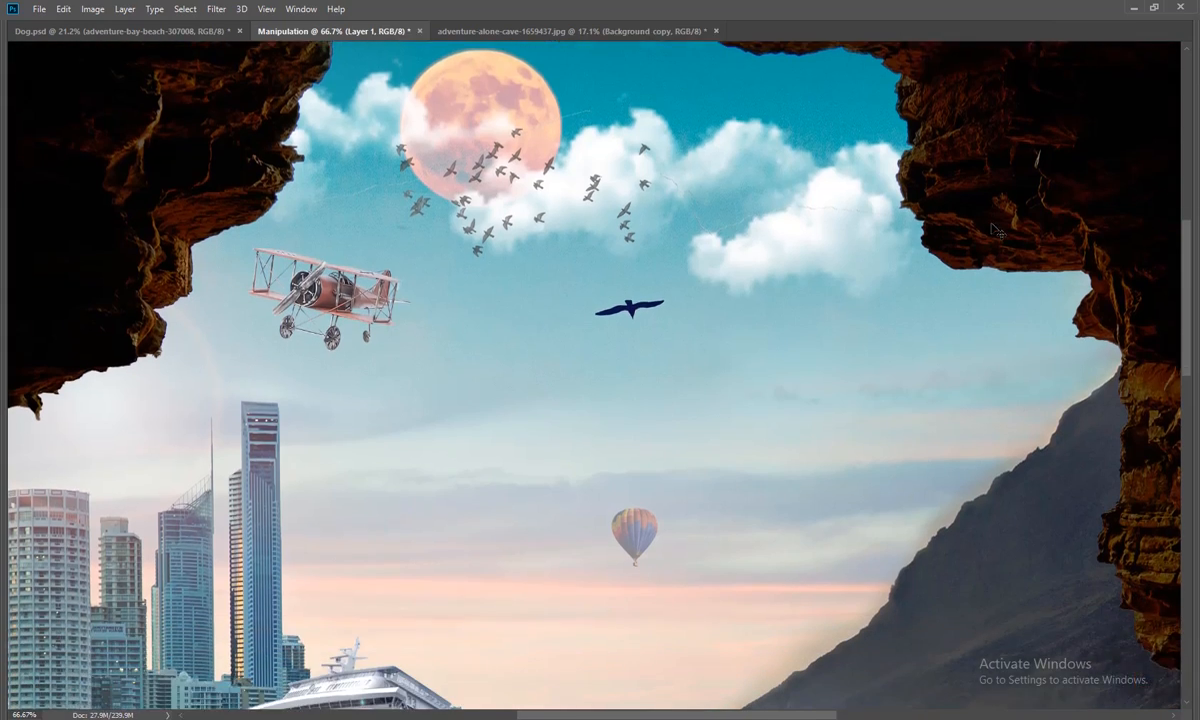
{"action": "scroll", "coordinate": [989, 227], "scroll_direction": "down", "scroll_amount": 10}
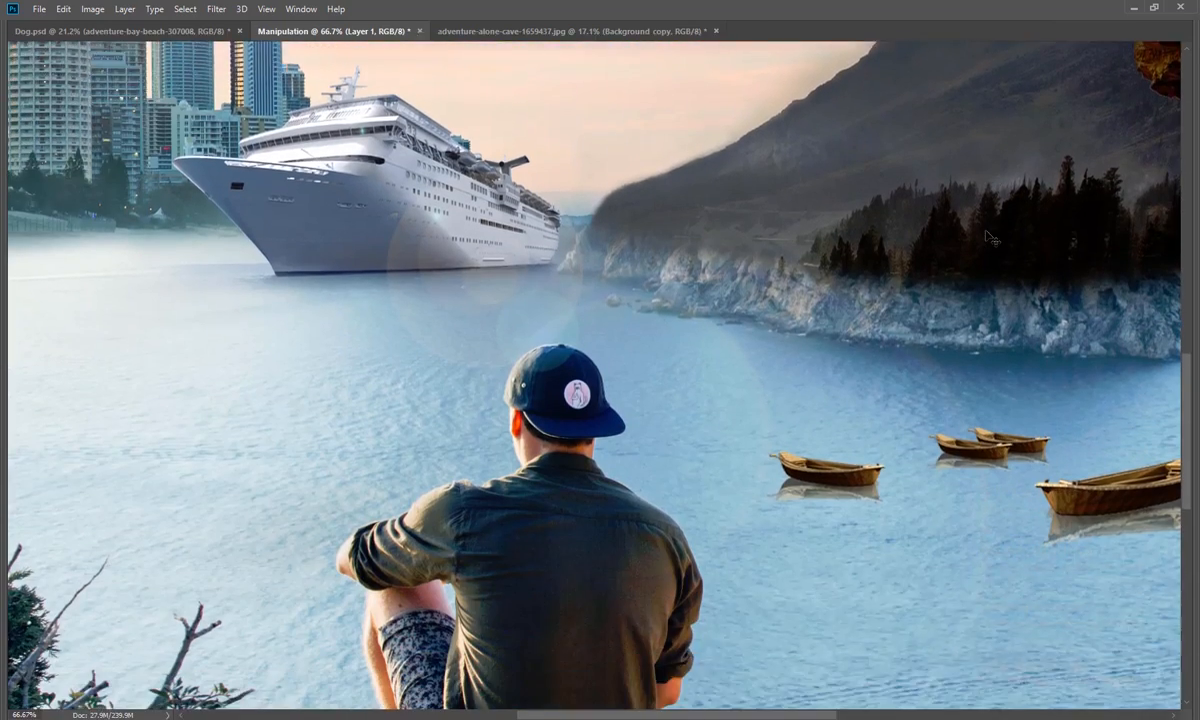
{"action": "scroll", "coordinate": [980, 253], "scroll_direction": "down", "scroll_amount": 3}
{"action": "scroll", "coordinate": [978, 254], "scroll_direction": "down", "scroll_amount": 2}
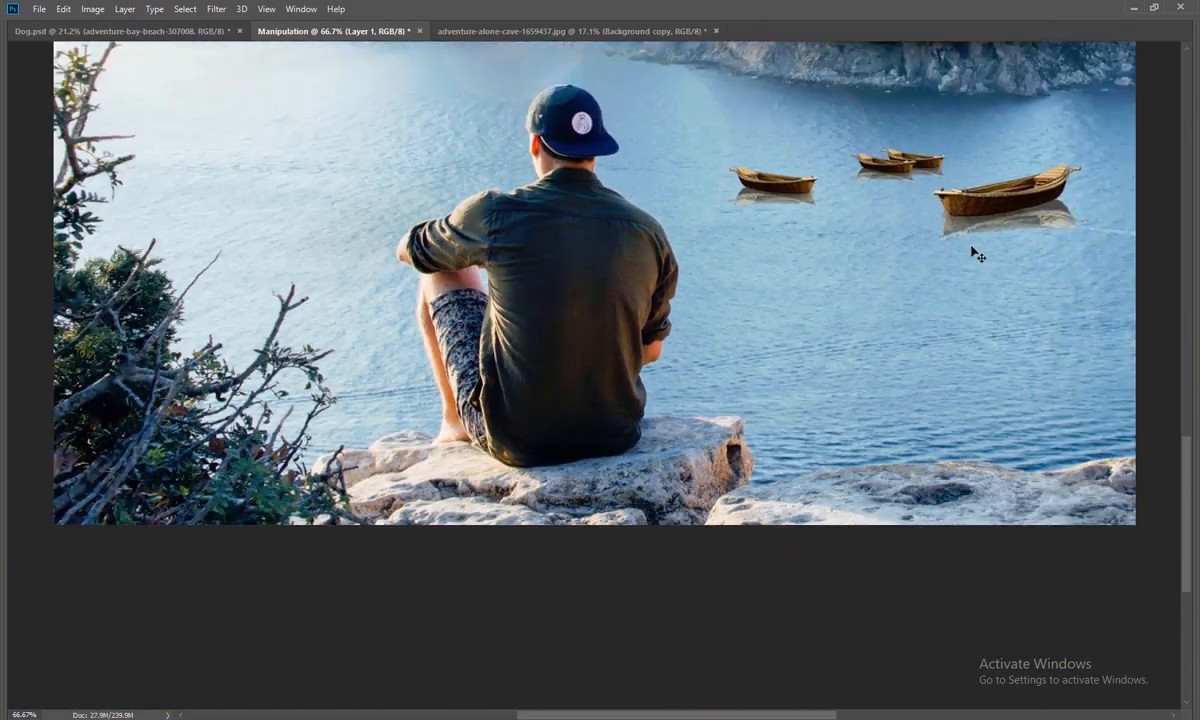